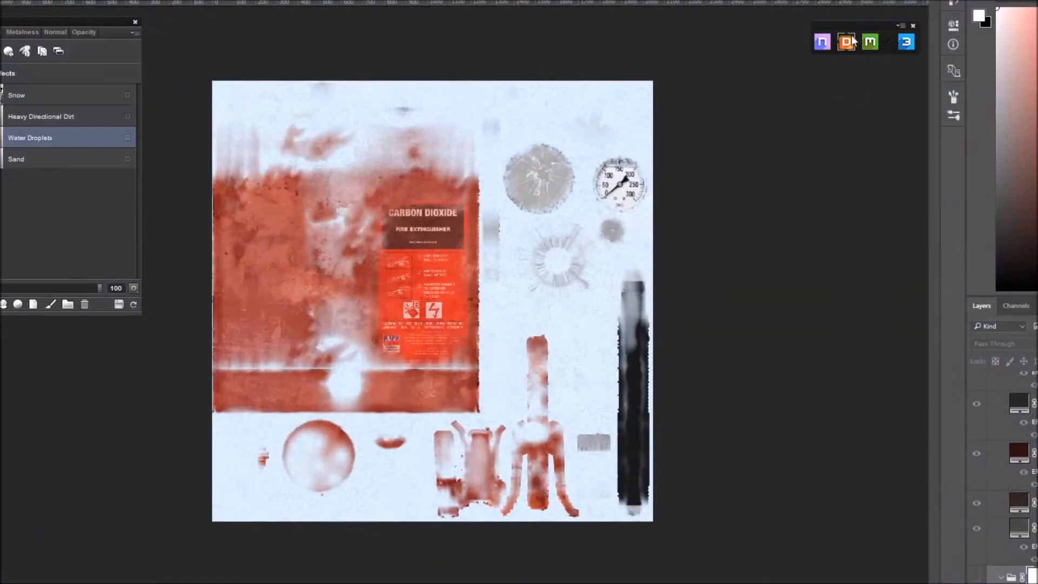
Open the 3D preview of the textured fire extinguisher and turn the model to its label side.
click(903, 48)
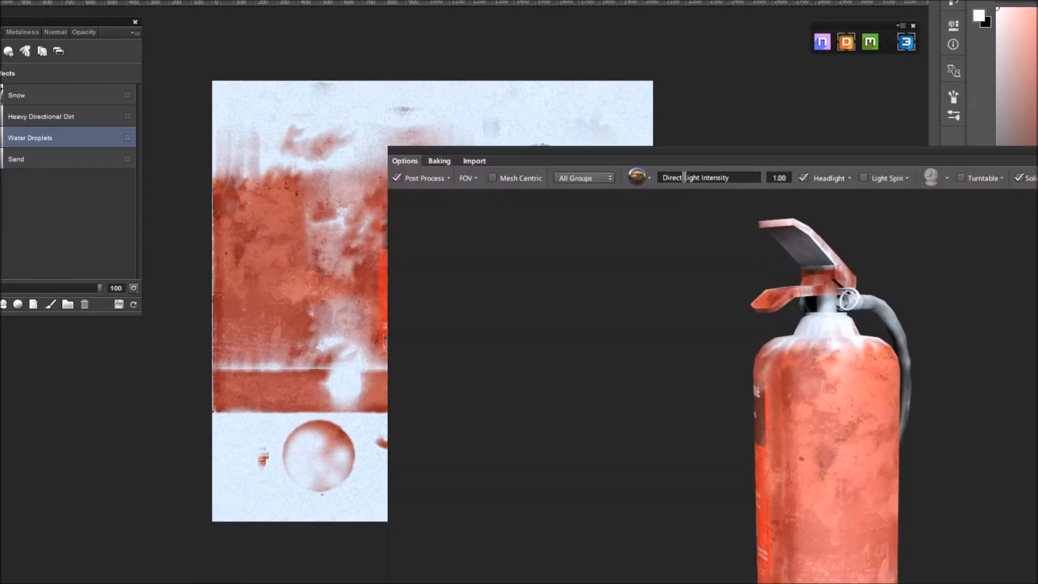
drag(964, 152, 642, 0)
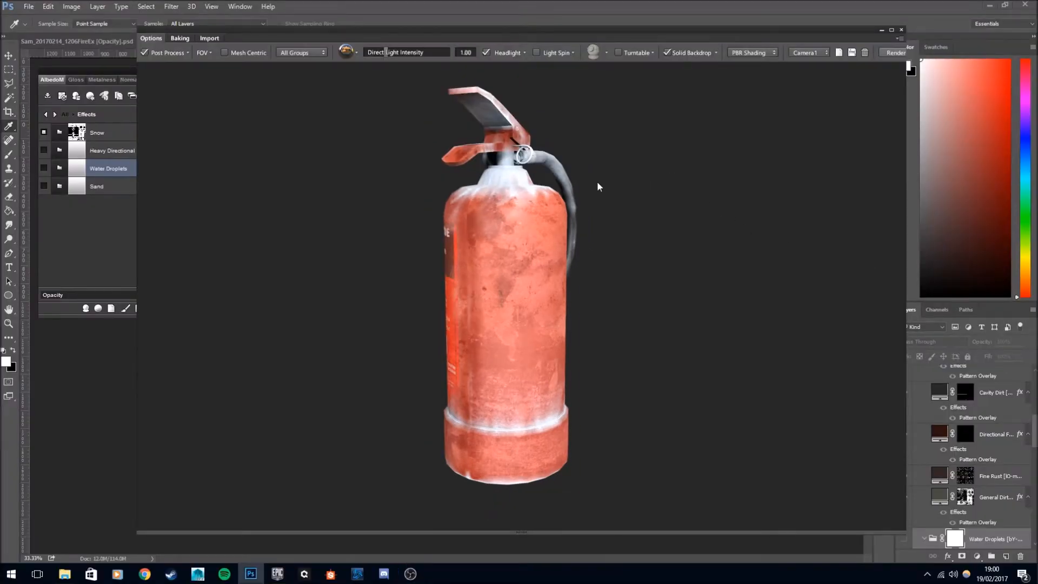
drag(598, 186, 708, 188)
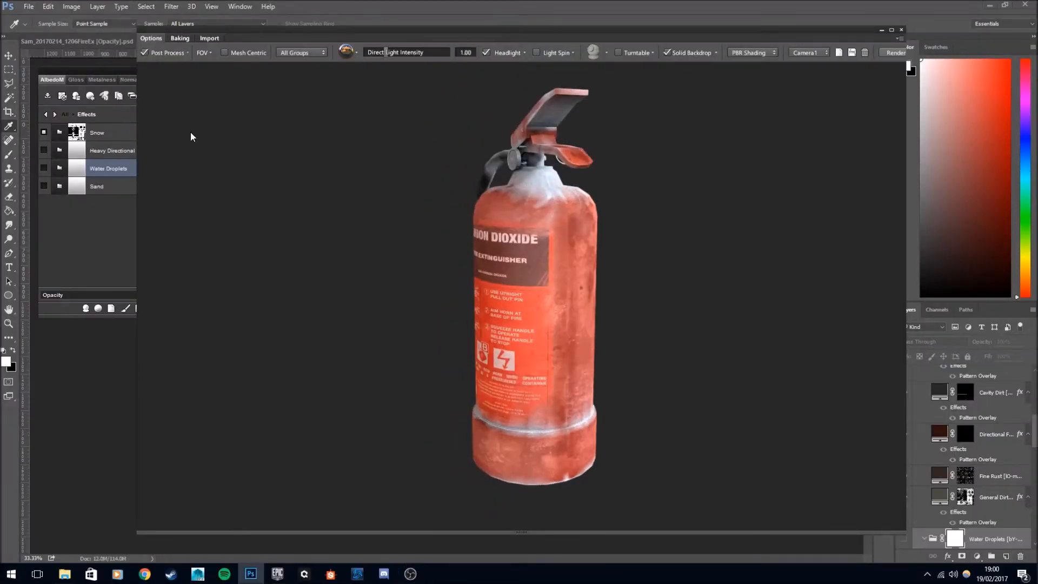
Apply the 05 - Clean White post-process preset to the 3D preview and turn the label to face the camera.
click(188, 53)
click(197, 82)
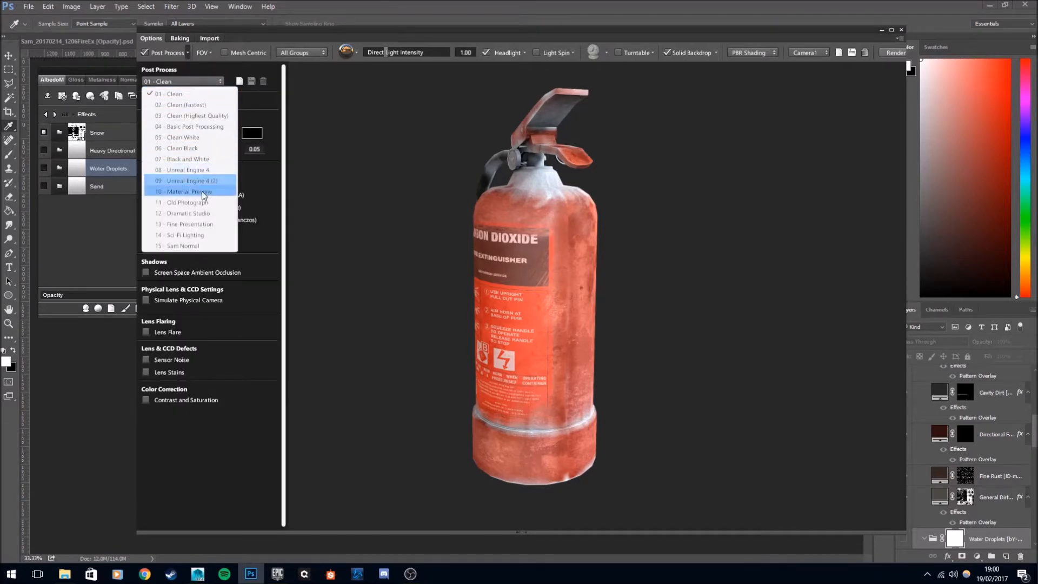
click(195, 139)
click(398, 178)
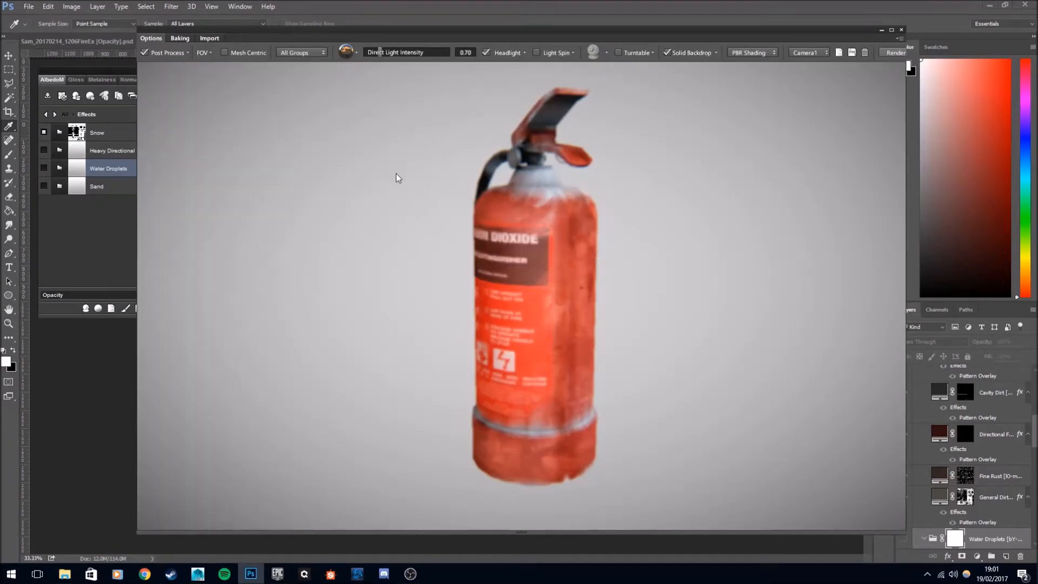
mouse_move(393, 187)
mouse_down()
mouse_move(418, 188)
mouse_move(408, 182)
mouse_up()
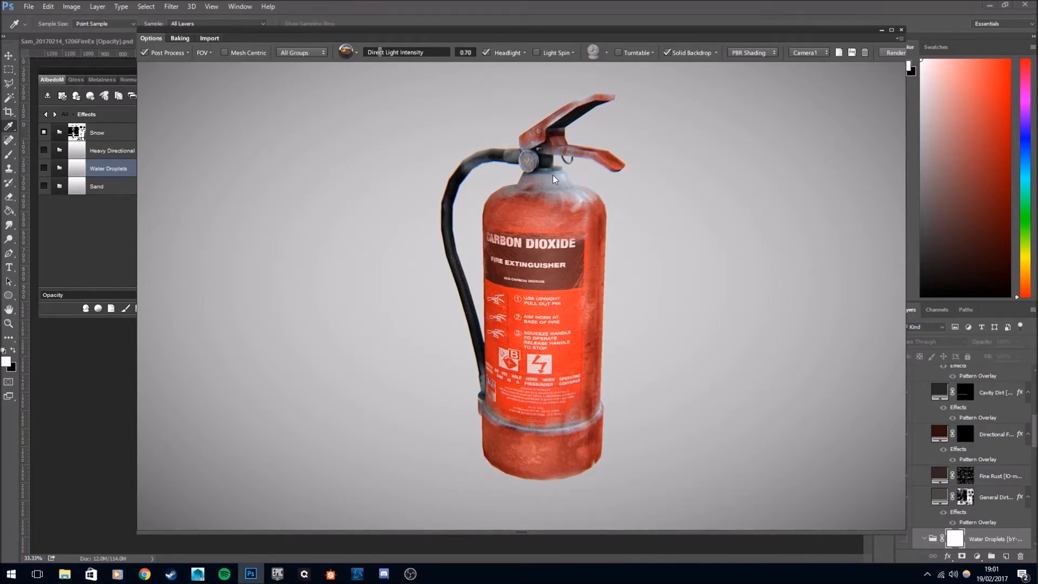
Hide the Snow effect on the fire extinguisher and inspect the underlying texture from front and back.
click(52, 122)
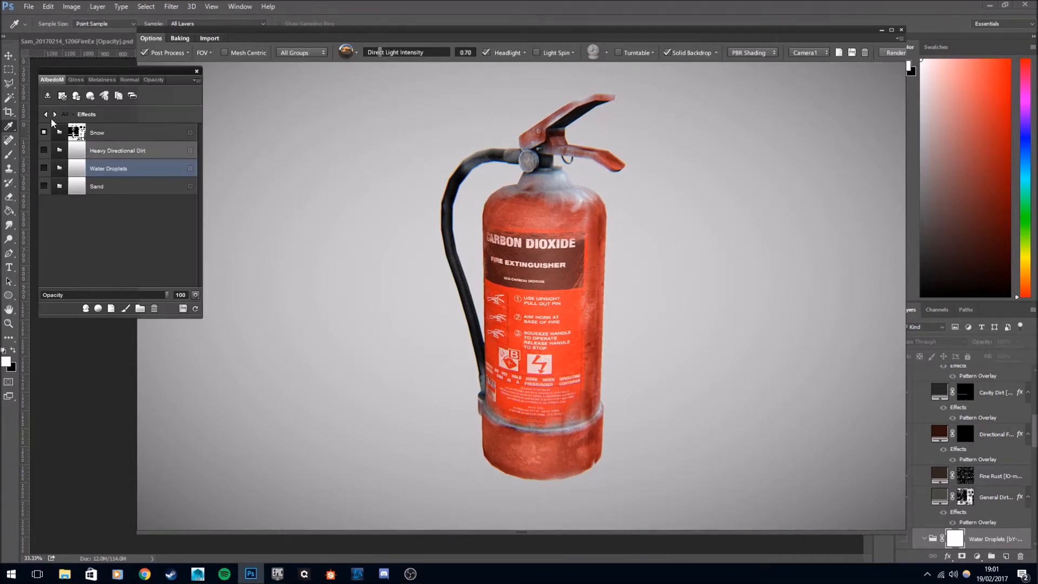
click(474, 147)
click(64, 134)
click(65, 133)
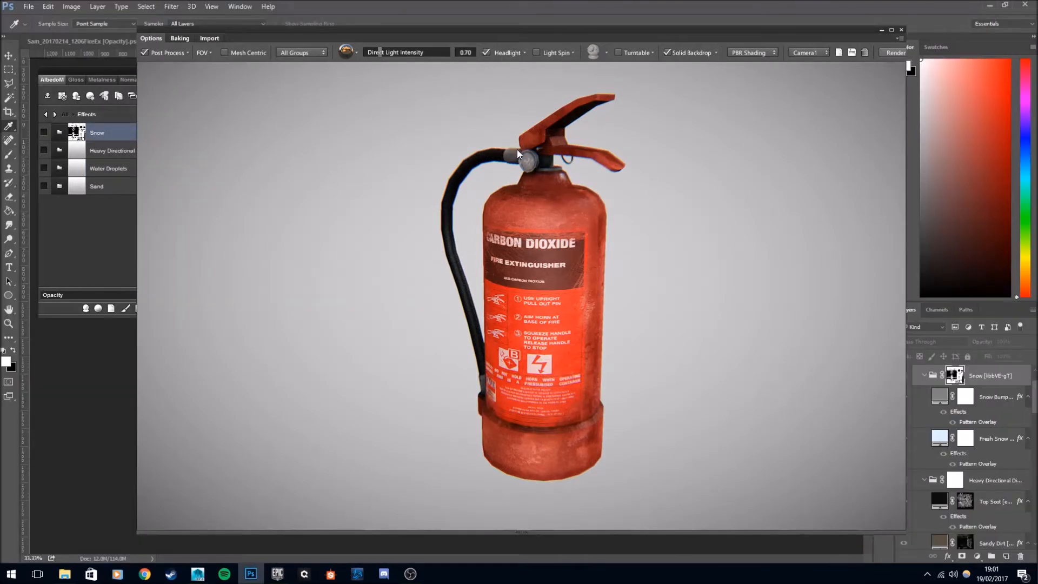
drag(517, 151, 464, 154)
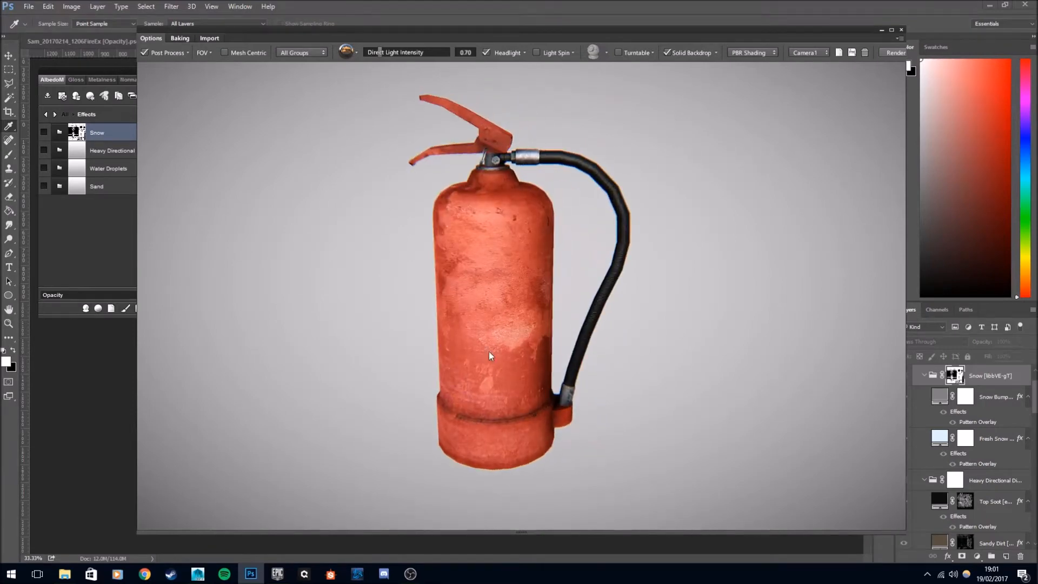
drag(366, 206, 626, 170)
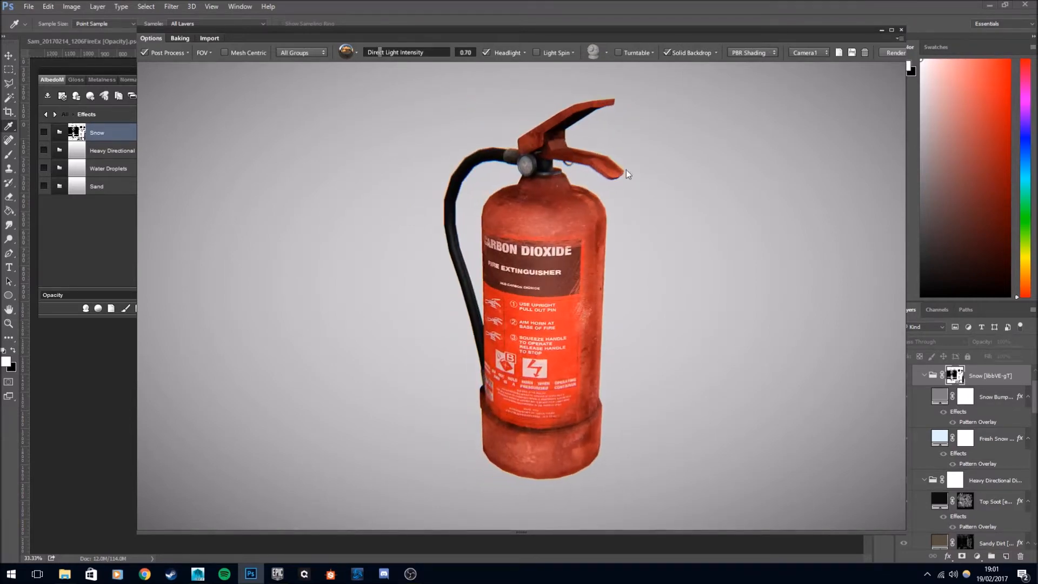
Close the 3D preview and switch to the fire extinguisher scene in Maya.
click(900, 30)
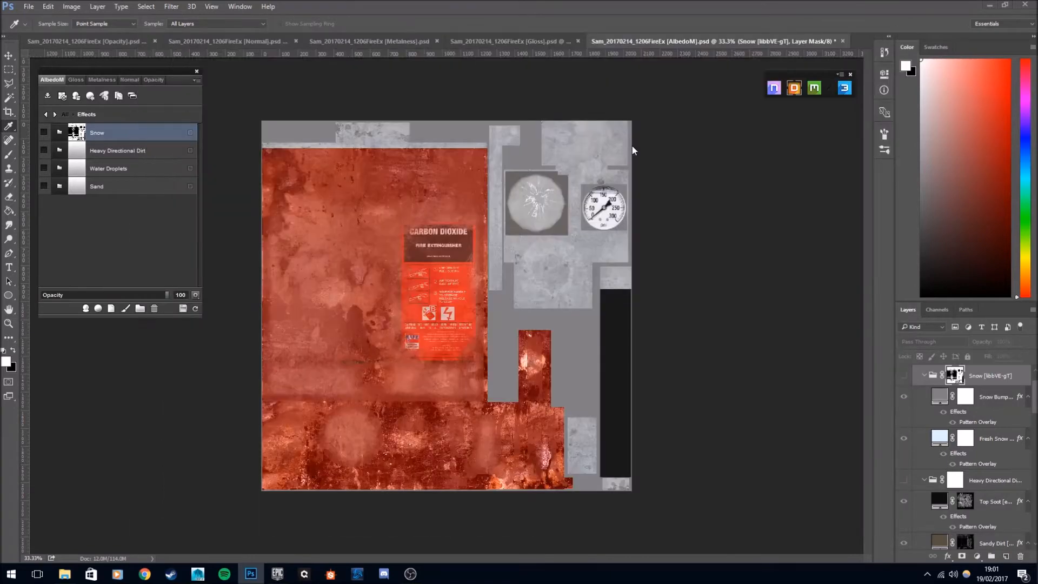
mouse_move(203, 576)
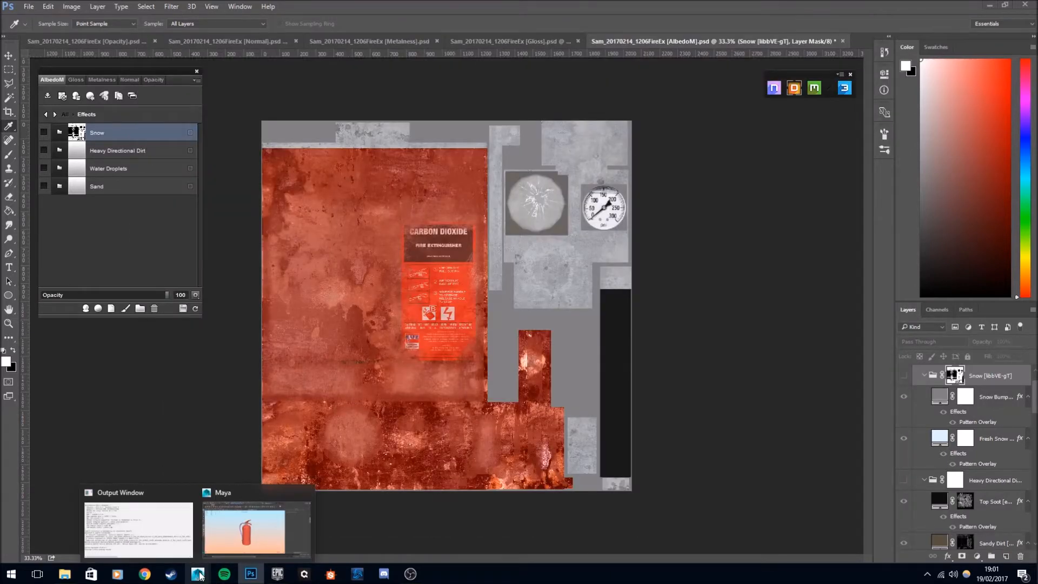
click(250, 540)
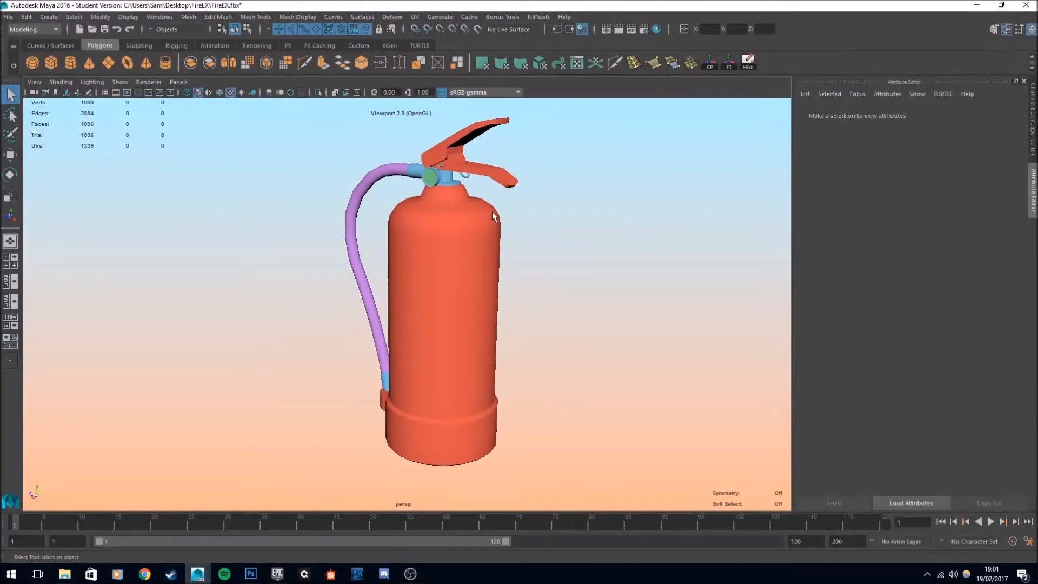
Assign the plain grey material to the fire extinguisher and display wireframe on shaded in the full perspective view.
alt+middle_drag(492, 212, 475, 227)
click(14, 301)
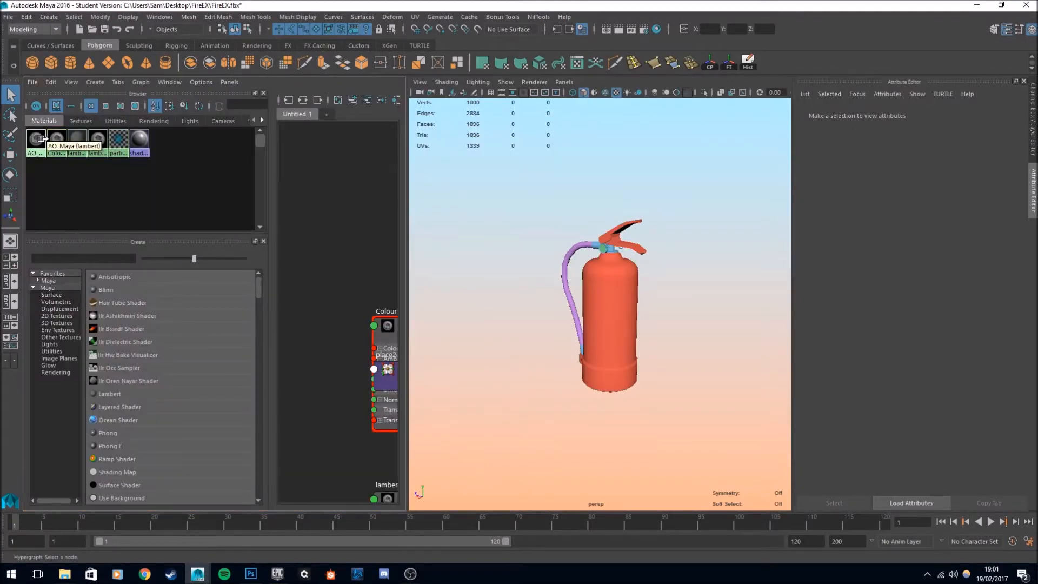
middle_drag(136, 175, 605, 289)
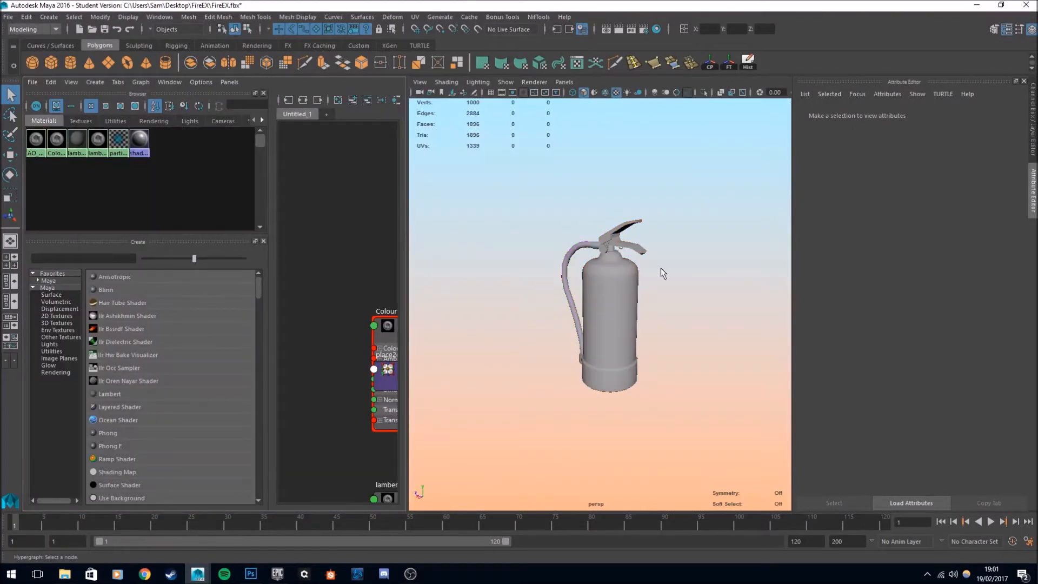
key(space)
click(219, 92)
scroll(396, 265, up, 6)
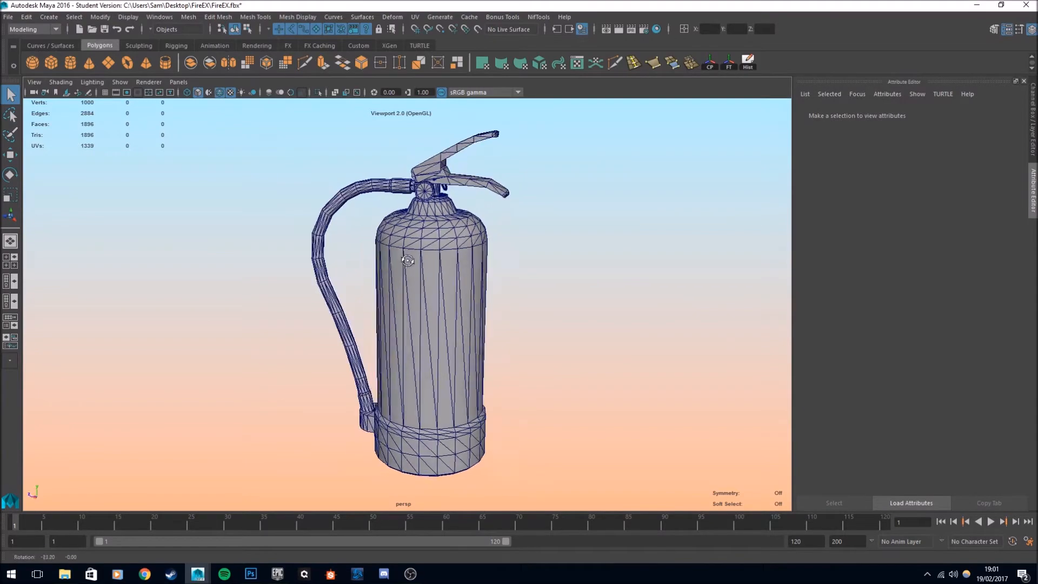
Examine the wireframe topology of the handle, valve, neck, cylinder body and base.
alt+middle_drag(409, 257, 396, 331)
alt+drag(421, 329, 404, 309)
scroll(405, 309, up, 3)
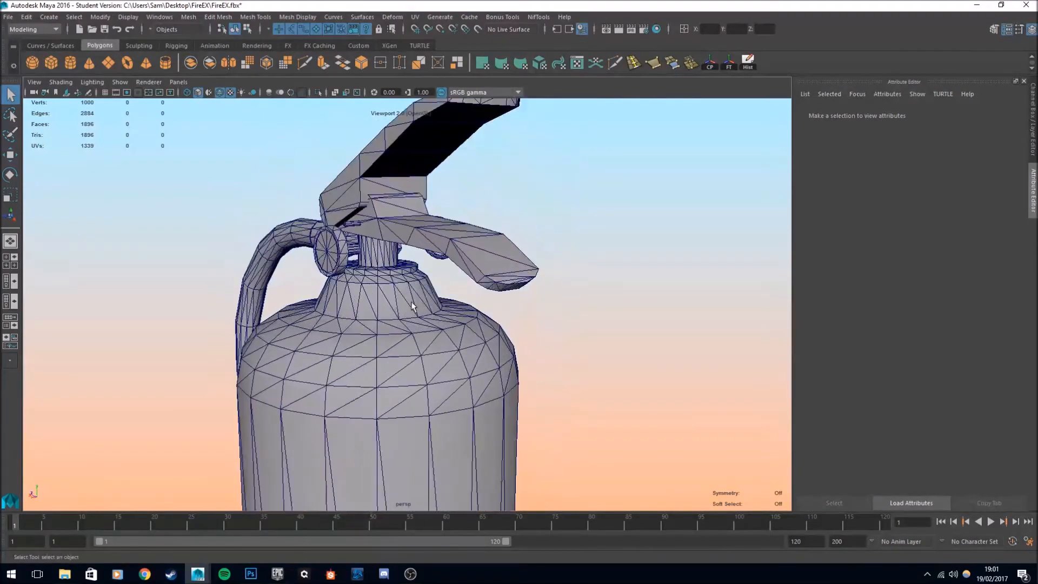
alt+drag(442, 262, 528, 273)
alt+middle_drag(528, 274, 494, 267)
alt+drag(493, 267, 488, 250)
scroll(488, 250, up, 2)
alt+middle_drag(498, 316, 505, 221)
scroll(508, 260, down, 2)
alt+middle_drag(508, 301, 514, 244)
scroll(523, 277, down, 2)
scroll(514, 244, down, 2)
alt+drag(513, 266, 472, 270)
alt+middle_drag(472, 271, 488, 241)
alt+drag(490, 242, 483, 261)
alt+middle_drag(483, 261, 481, 229)
alt+middle_drag(436, 264, 433, 206)
alt+middle_drag(434, 116, 447, 266)
scroll(433, 254, up, 3)
alt+drag(401, 234, 450, 237)
alt+middle_drag(449, 237, 463, 286)
scroll(463, 286, up, 2)
alt+drag(464, 286, 442, 254)
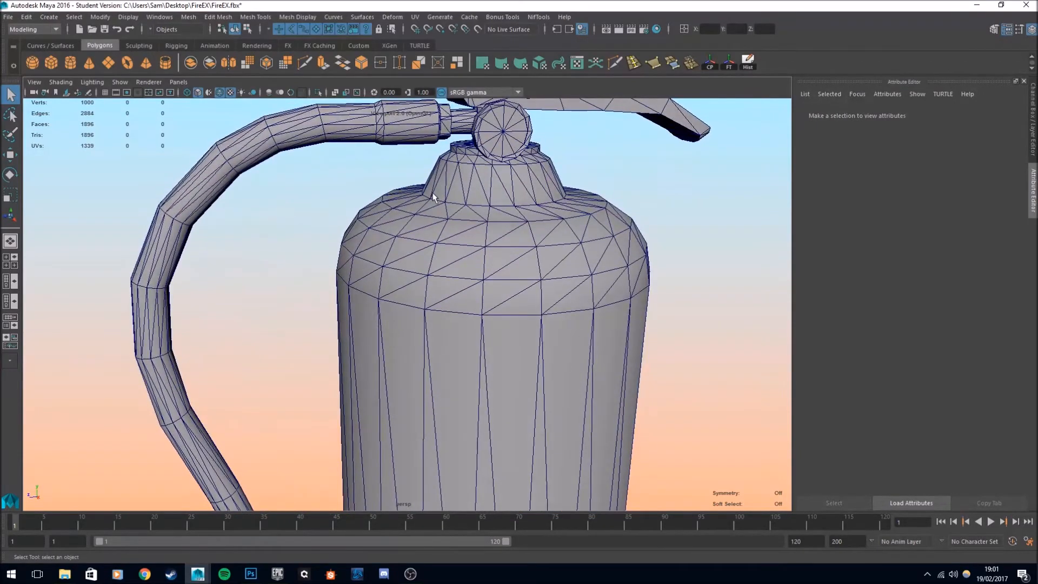
Examine the wireframe topology along the hose and its connection to the valve and cylinder.
scroll(432, 198, down, 6)
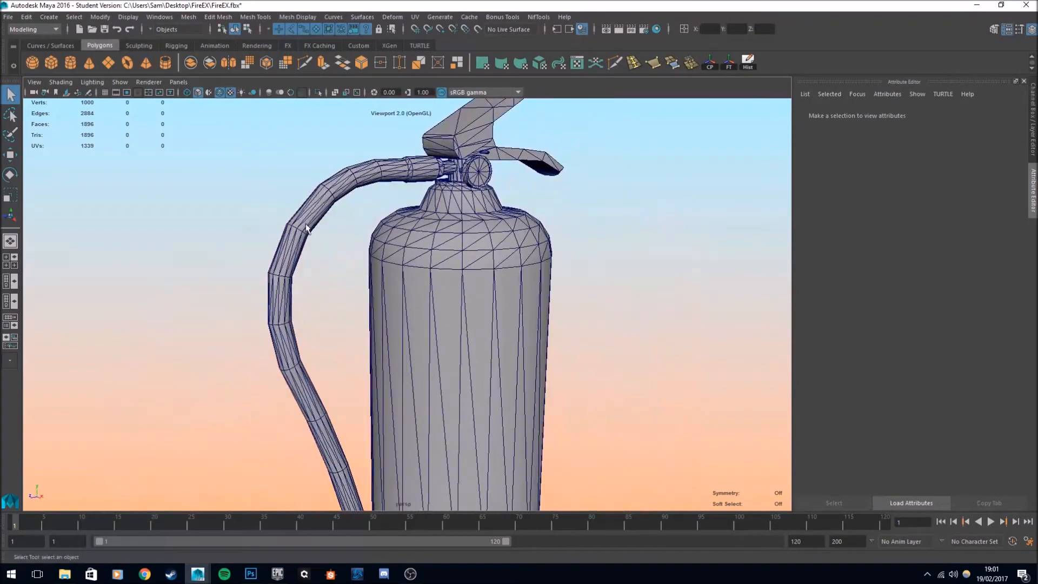
alt+middle_drag(297, 348, 295, 202)
alt+drag(349, 427, 331, 415)
alt+middle_drag(359, 261, 352, 396)
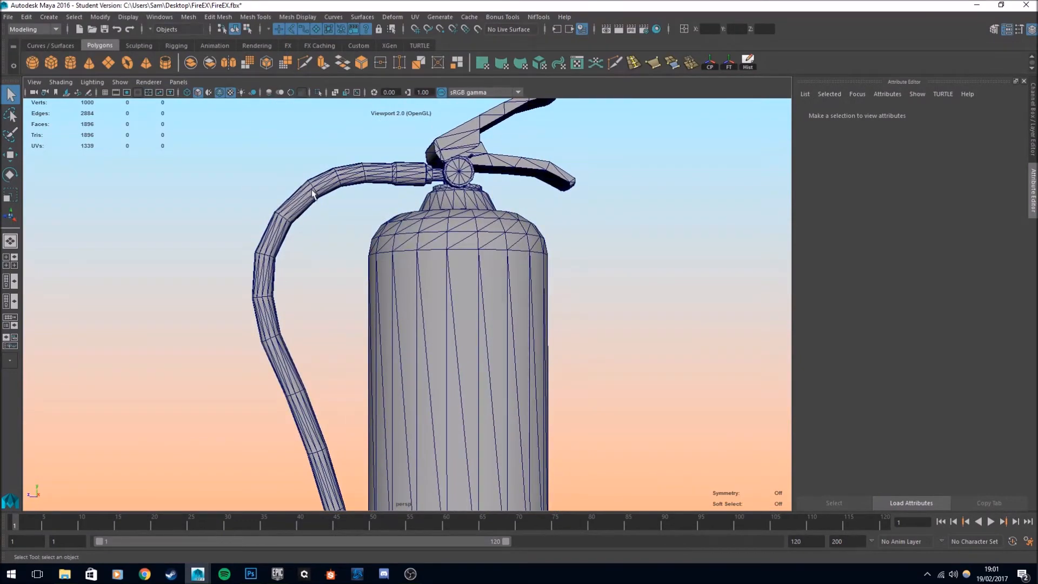
mouse_move(392, 226)
alt+mouse_down()
mouse_move(430, 270)
mouse_move(424, 255)
mouse_move(399, 256)
mouse_move(383, 239)
alt+mouse_up()
scroll(450, 262, down, 3)
scroll(397, 248, up, 5)
scroll(383, 238, down, 5)
alt+drag(487, 274, 441, 243)
alt+middle_drag(441, 243, 454, 106)
scroll(502, 253, down, 3)
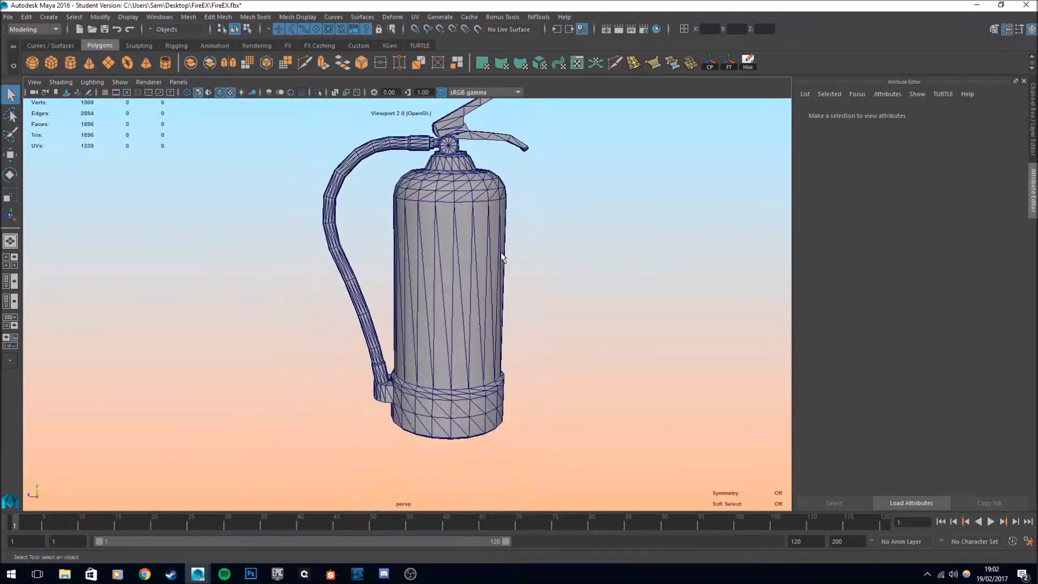
Assign the AO_Maya material to the fire extinguisher and turn off the wireframe overlay.
alt+middle_drag(503, 255, 481, 305)
click(15, 301)
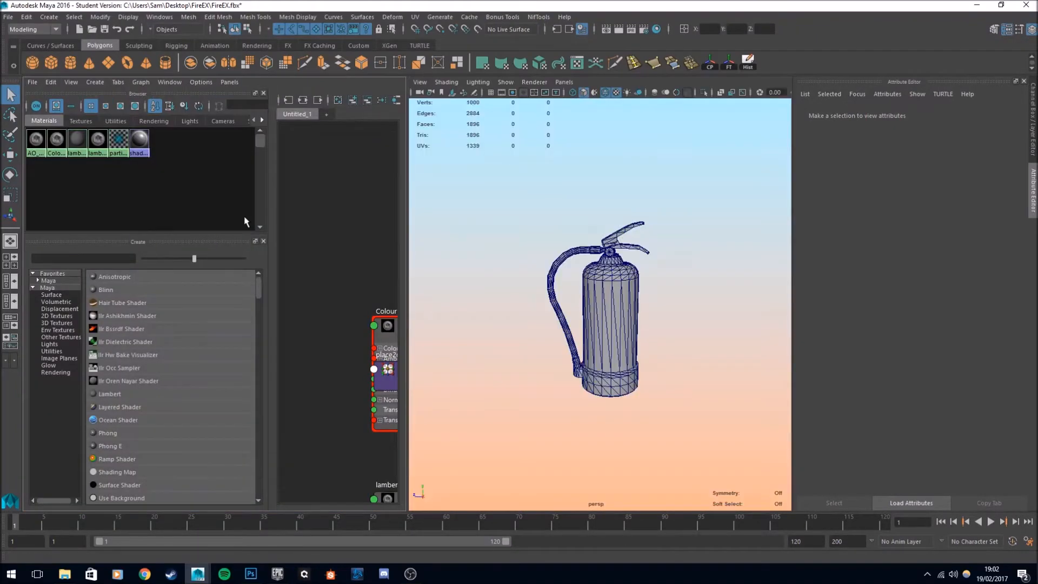
middle_drag(34, 144, 622, 294)
scroll(620, 291, up, 3)
alt+drag(620, 291, 605, 292)
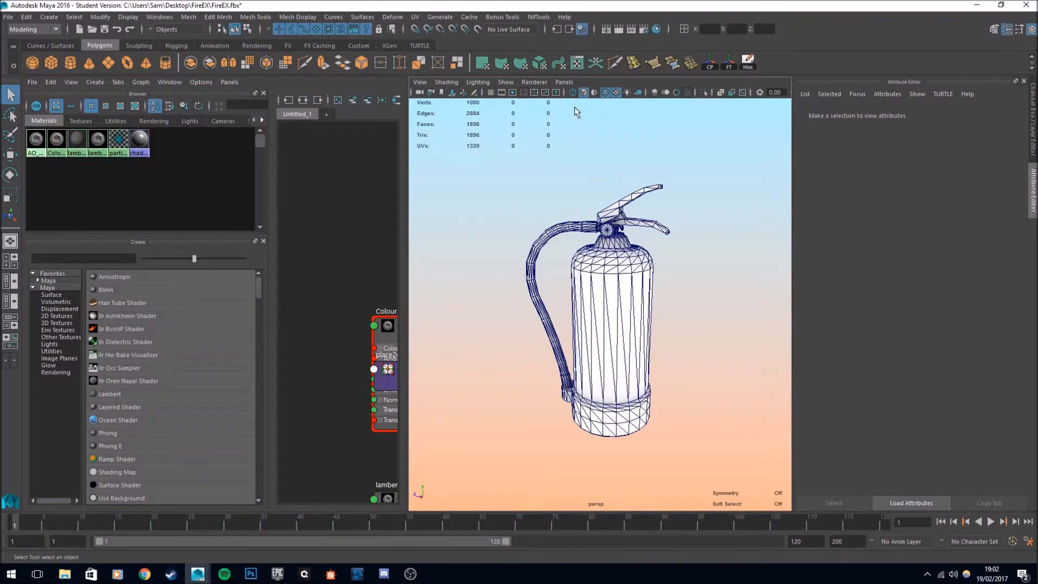
click(605, 91)
Examine the ambient occlusion shading around the valve, neck, hose, cylinder body and base band.
scroll(630, 266, up, 5)
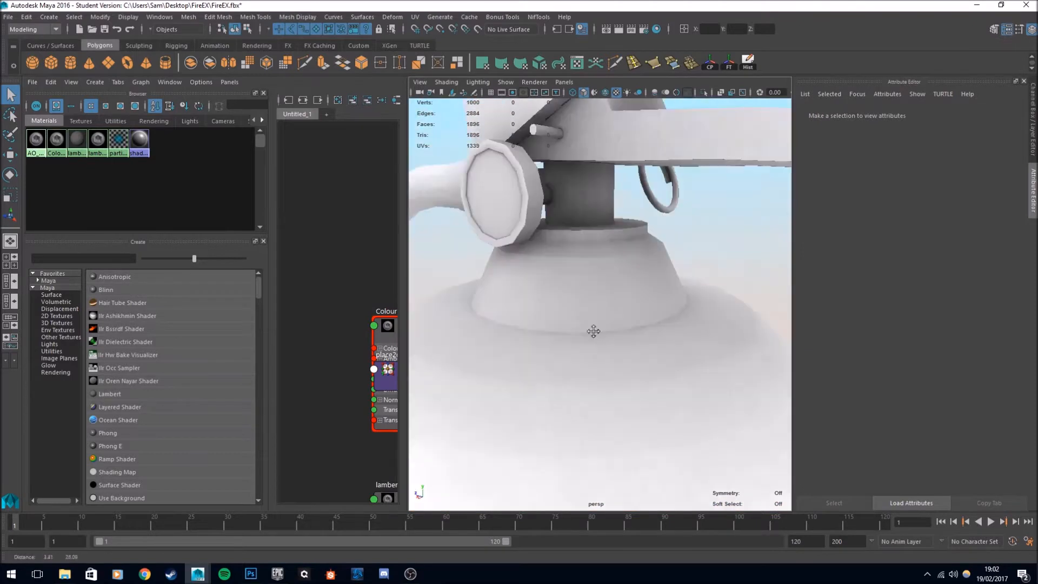
alt+drag(587, 262, 614, 324)
scroll(609, 126, down, 6)
alt+middle_drag(614, 346, 606, 246)
alt+drag(606, 246, 614, 303)
alt+middle_drag(613, 310, 612, 277)
alt+drag(612, 277, 578, 236)
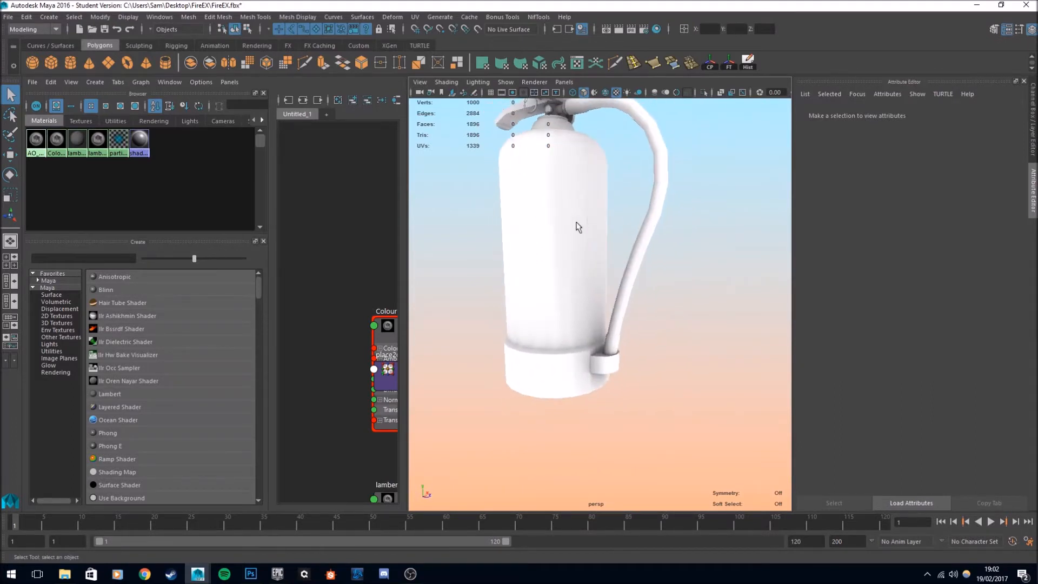
scroll(577, 235, up, 8)
alt+drag(632, 144, 624, 261)
scroll(622, 174, down, 5)
scroll(614, 229, up, 5)
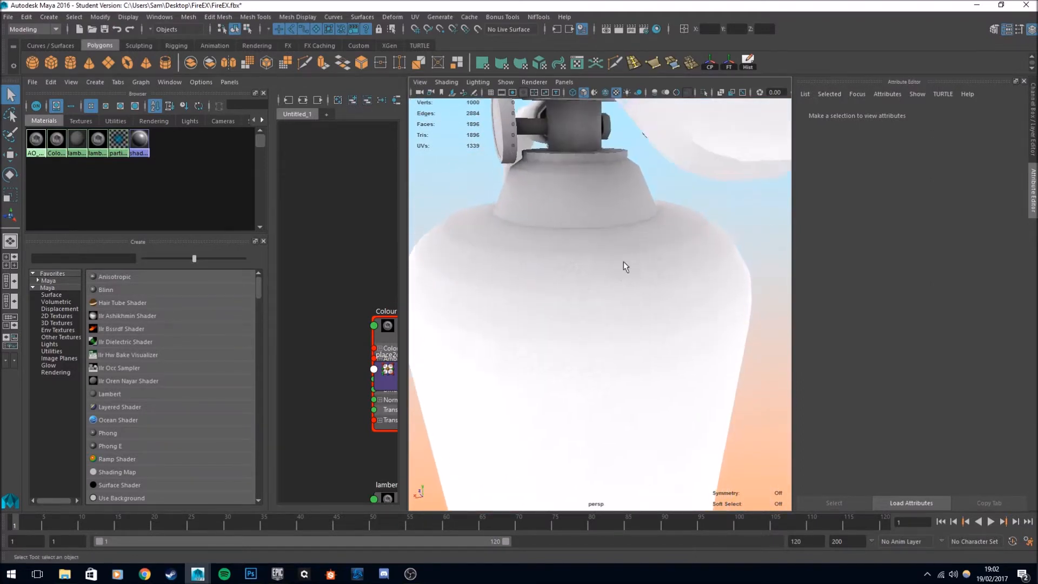
click(604, 240)
key(f)
click(657, 259)
scroll(669, 280, up, 3)
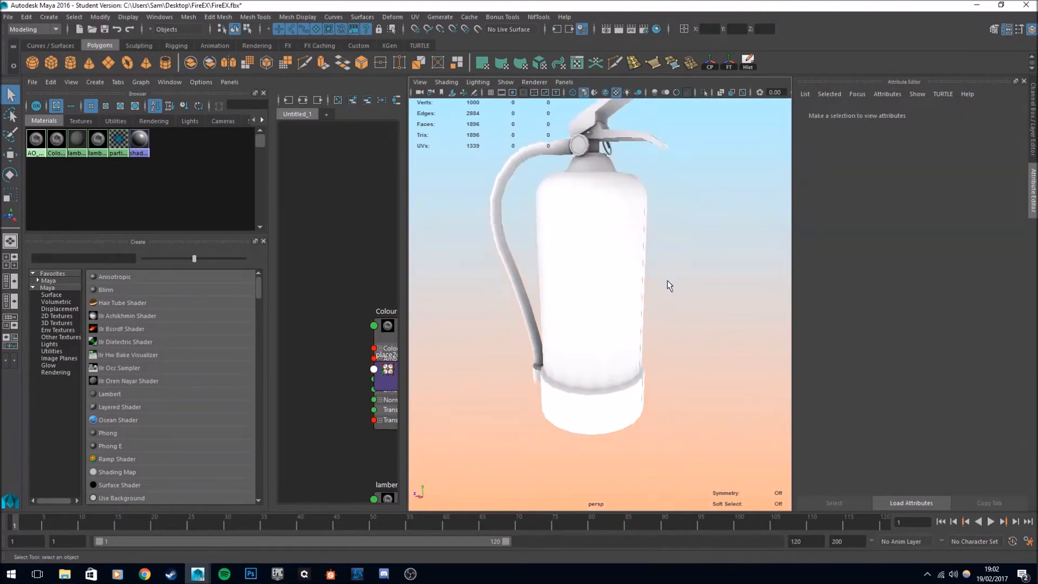
scroll(546, 250, up, 3)
alt+drag(546, 251, 612, 253)
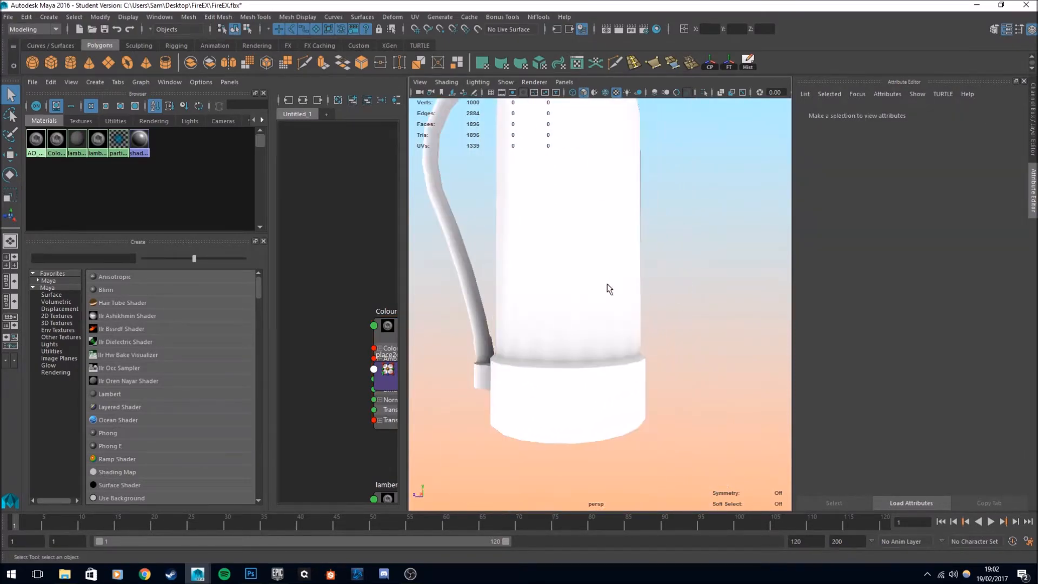
alt+middle_drag(613, 253, 622, 275)
Assign the Colour material to the fire extinguisher and view its colour-coded parts from the hose side.
middle_drag(57, 140, 623, 275)
alt+drag(623, 275, 621, 271)
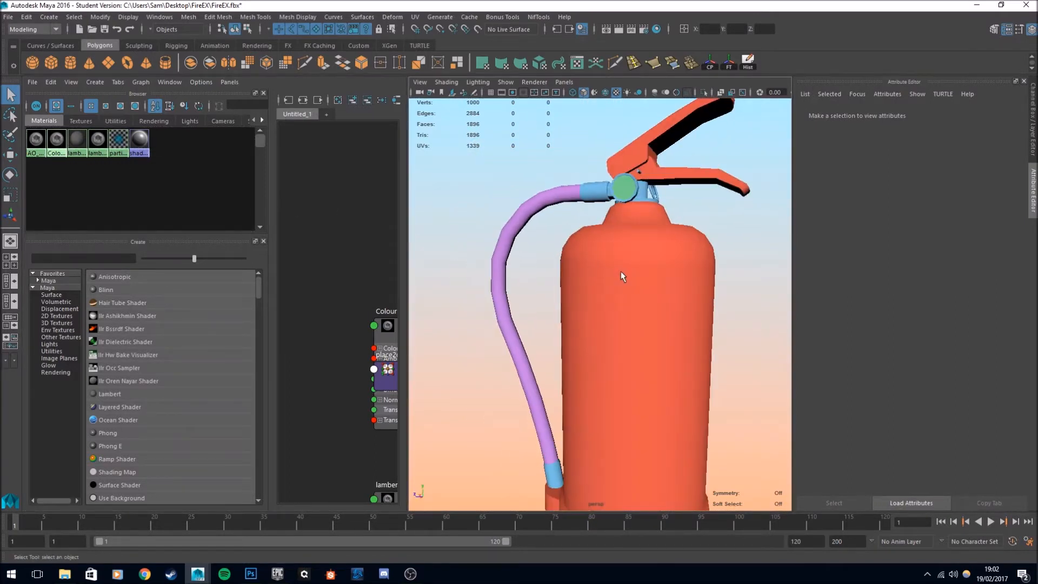
alt+middle_drag(538, 228, 523, 220)
alt+drag(524, 220, 538, 218)
alt+middle_drag(538, 218, 541, 206)
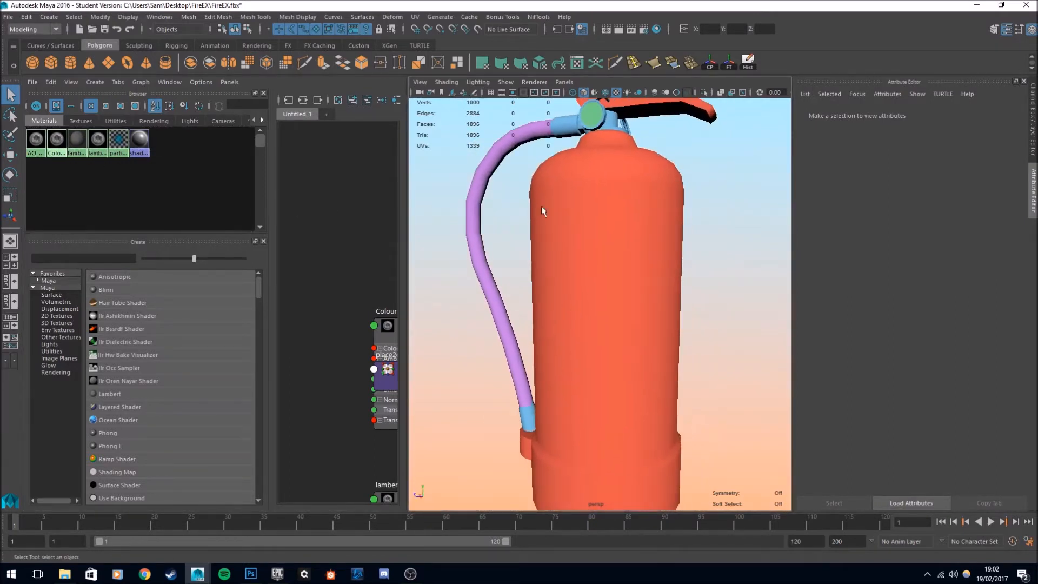
alt+drag(541, 206, 582, 268)
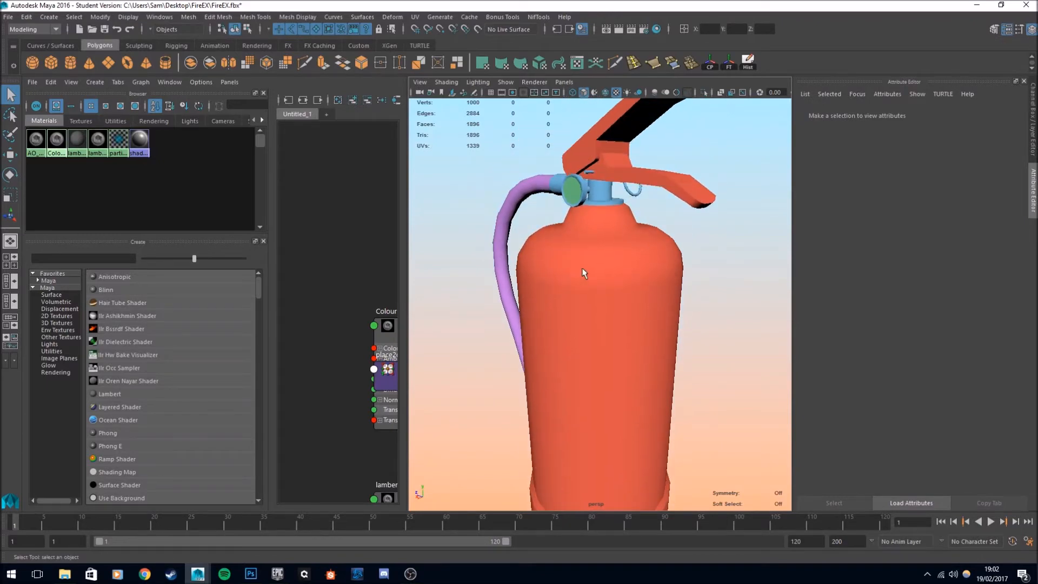
Examine the colour ID regions on the gauge, valve fittings, hose and base clip up close.
scroll(600, 241, up, 3)
alt+middle_drag(611, 208, 646, 341)
scroll(647, 342, up, 3)
alt+drag(646, 342, 721, 227)
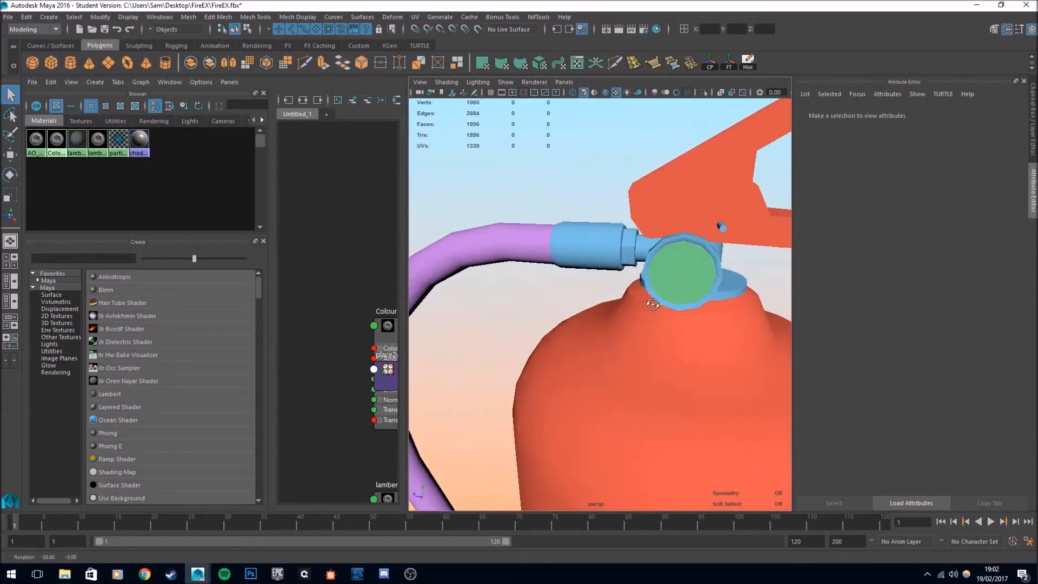
alt+middle_drag(522, 286, 644, 188)
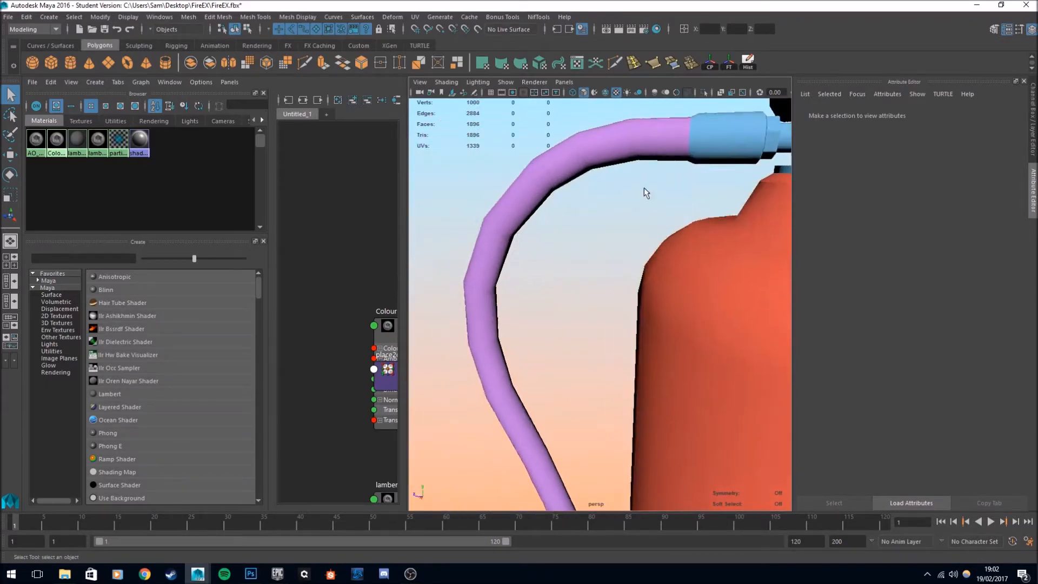
scroll(646, 193, down, 2)
alt+middle_drag(516, 337, 523, 265)
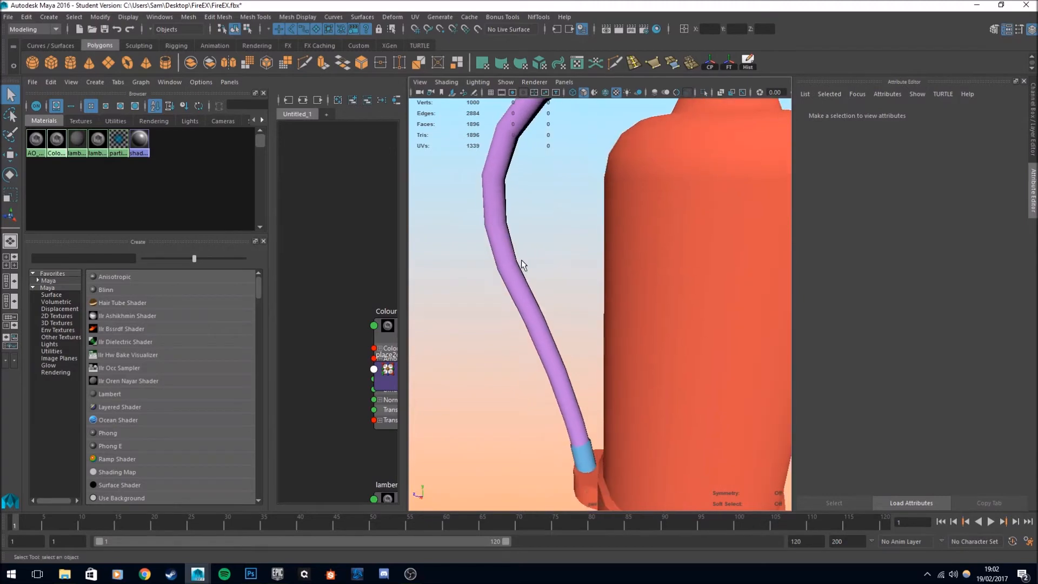
alt+middle_drag(588, 345, 592, 286)
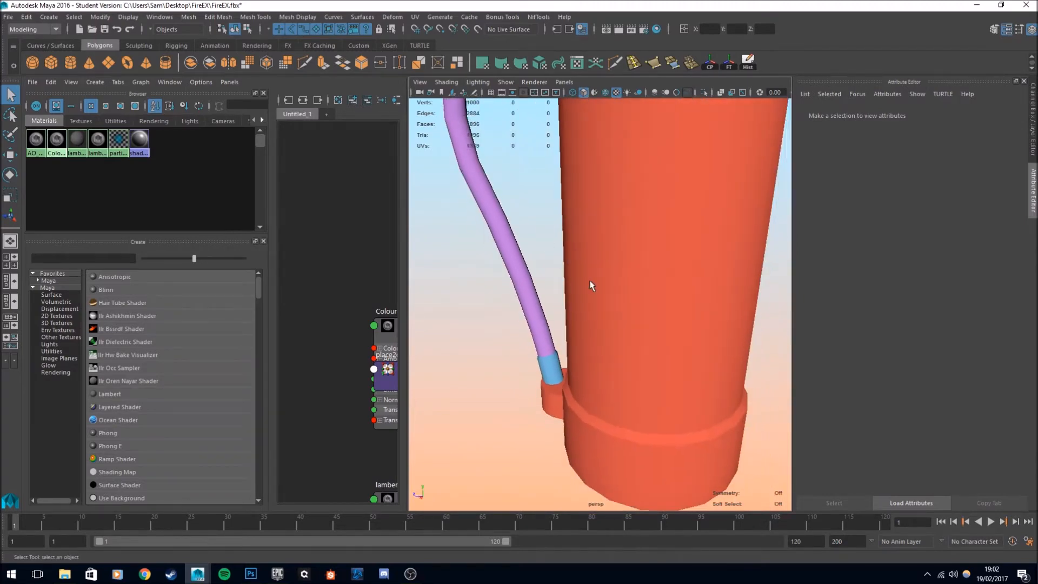
Examine the colour ID regions on the cylinder, neck, gauge, hose and handles from several angles.
alt+middle_drag(634, 325, 599, 453)
alt+middle_drag(628, 168, 618, 231)
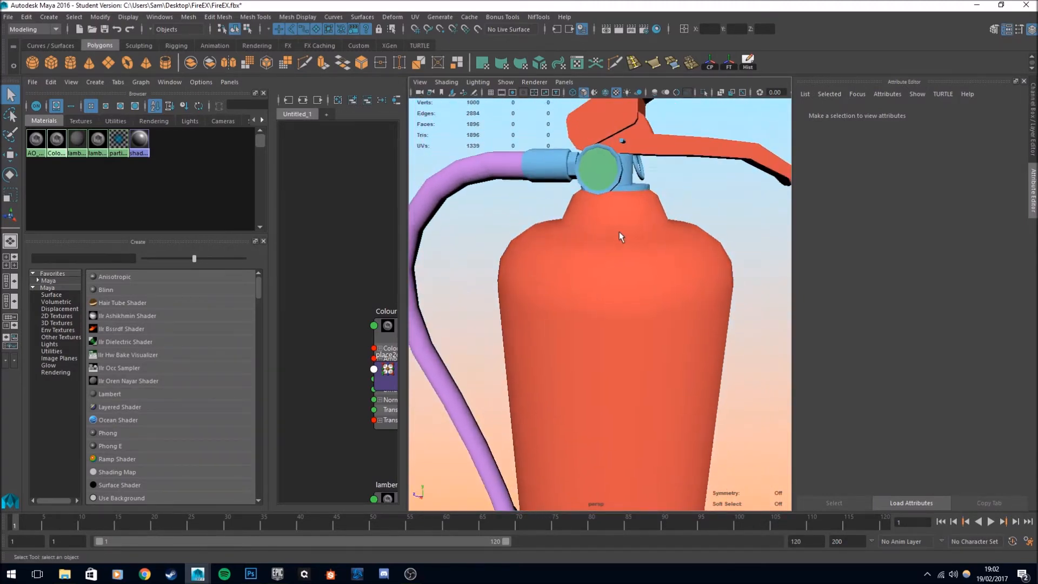
alt+drag(619, 231, 629, 250)
alt+middle_drag(629, 249, 616, 301)
alt+drag(627, 289, 578, 245)
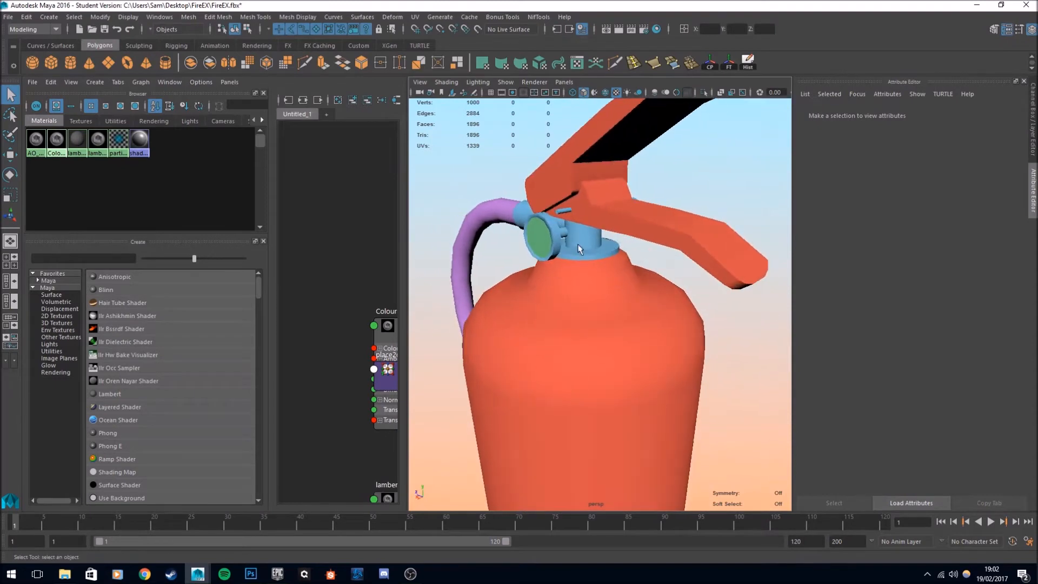
alt+drag(593, 281, 641, 297)
alt+middle_drag(642, 297, 670, 129)
mouse_move(619, 374)
alt+middle_down()
mouse_move(626, 220)
mouse_move(636, 291)
mouse_move(625, 367)
alt+middle_up()
Assign the Lambert material carrying the normal map to the fire extinguisher and bring the valve area into close view.
middle_drag(103, 143, 435, 200)
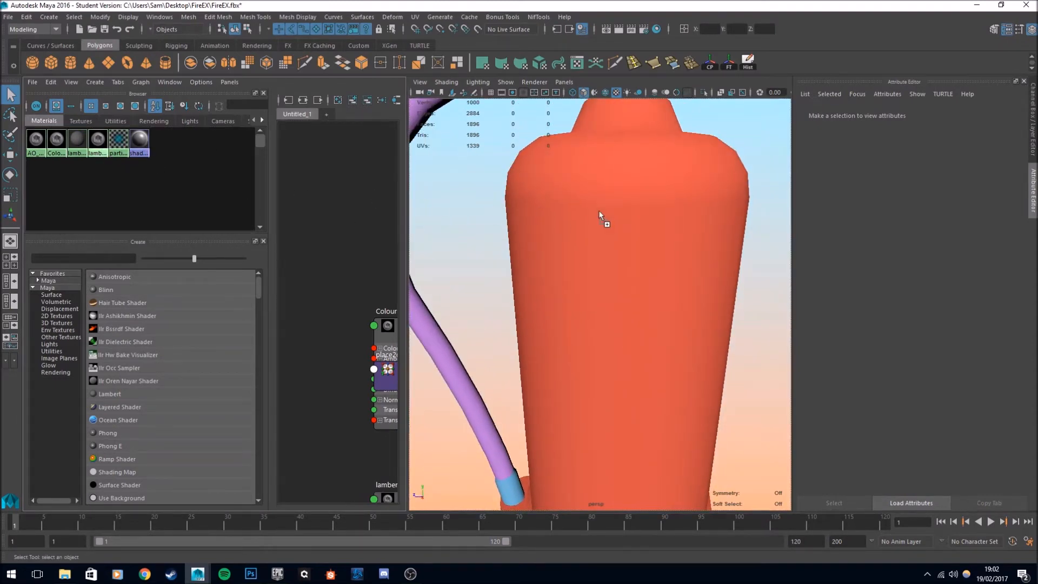
middle_drag(599, 212, 599, 212)
alt+drag(599, 212, 641, 216)
alt+middle_drag(641, 216, 619, 308)
scroll(619, 308, up, 5)
Examine the normal map details on the valve, including the engraved 1045, the ribbed connector and the neck ring.
alt+drag(619, 308, 597, 311)
alt+middle_drag(597, 311, 606, 301)
scroll(607, 301, up, 4)
alt+drag(606, 301, 586, 297)
alt+middle_drag(586, 297, 626, 301)
mouse_move(556, 238)
alt+mouse_down()
mouse_move(496, 263)
mouse_move(539, 235)
alt+mouse_up()
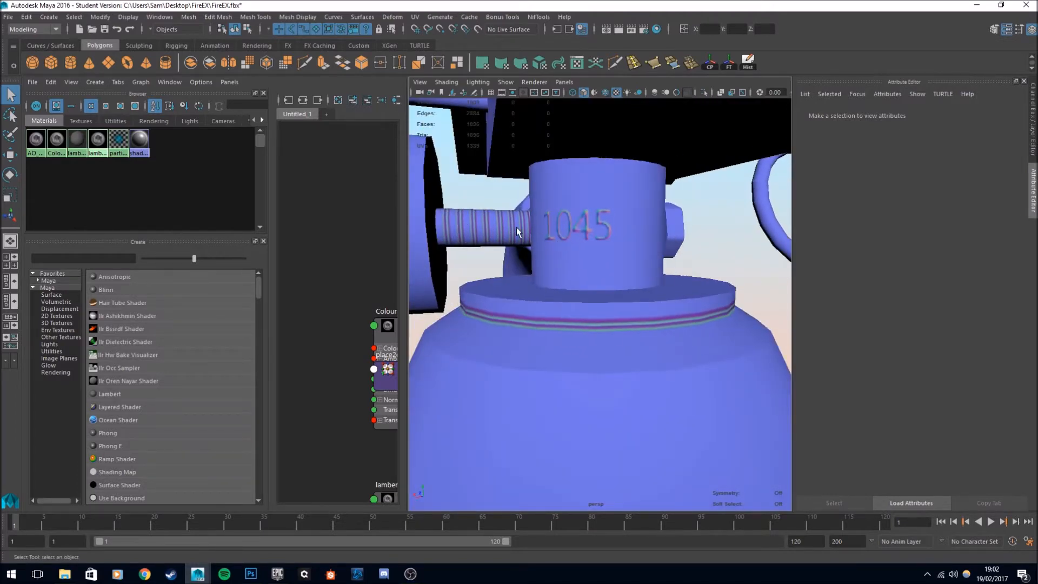
alt+drag(499, 228, 599, 269)
alt+middle_drag(599, 268, 580, 270)
scroll(582, 271, up, 7)
alt+drag(582, 271, 555, 255)
scroll(550, 224, down, 12)
alt+middle_drag(592, 378, 600, 279)
scroll(600, 279, up, 6)
alt+drag(600, 279, 669, 286)
alt+middle_drag(635, 329, 640, 275)
alt+drag(640, 276, 533, 273)
Assign the plain grey Lambert material to the fire extinguisher and view the whole untextured model.
middle_drag(76, 142, 522, 190)
alt+drag(541, 195, 602, 157)
alt+middle_drag(603, 156, 540, 270)
alt+drag(541, 270, 613, 261)
scroll(563, 243, down, 5)
click(599, 249)
scroll(622, 238, down, 2)
alt+middle_drag(613, 261, 605, 223)
alt+drag(605, 222, 599, 217)
Switch to Photoshop and close the open fire extinguisher texture project without saving it.
click(261, 577)
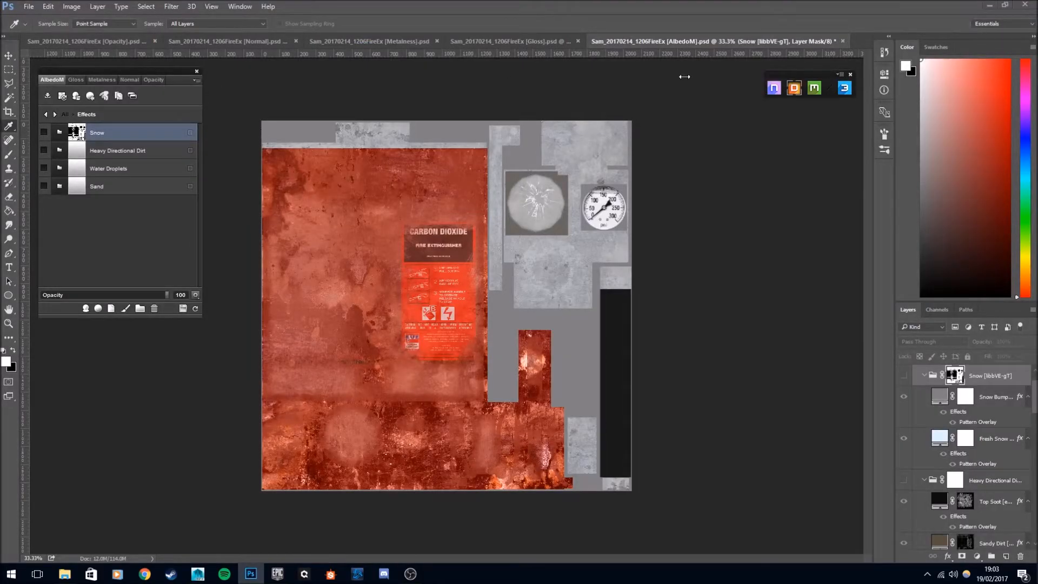
click(197, 71)
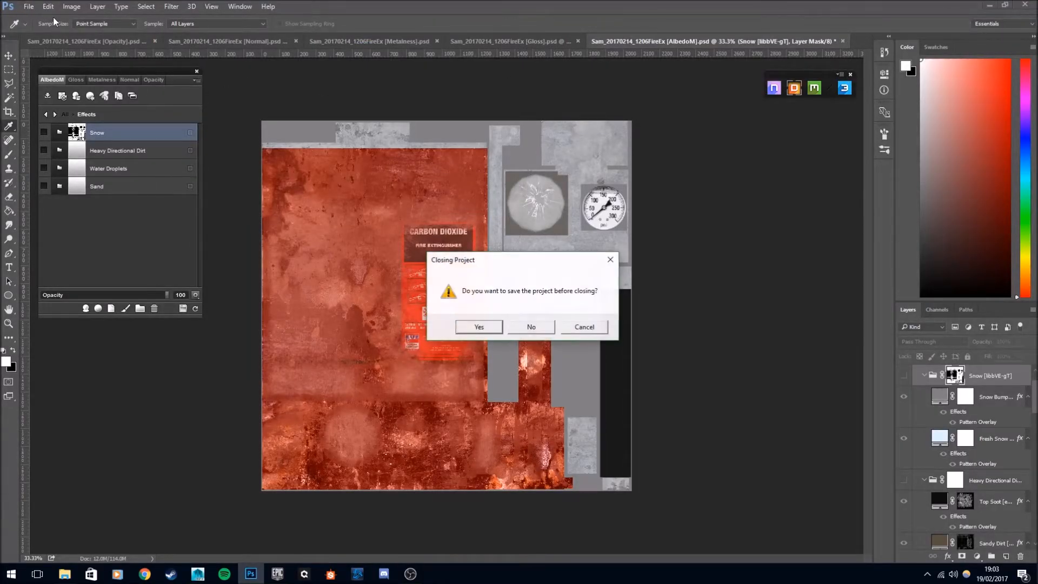
click(547, 325)
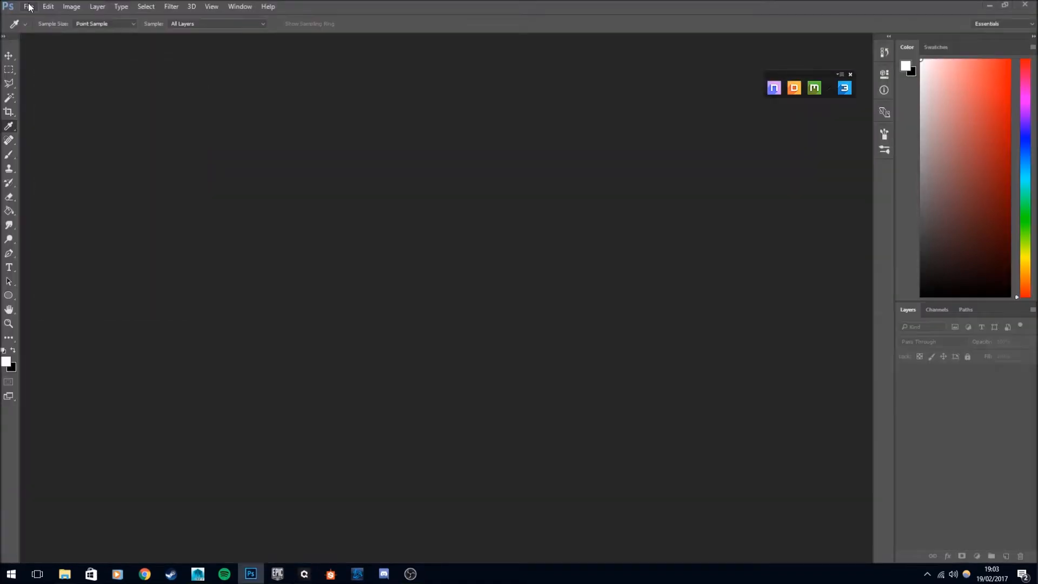
click(28, 7)
click(624, 116)
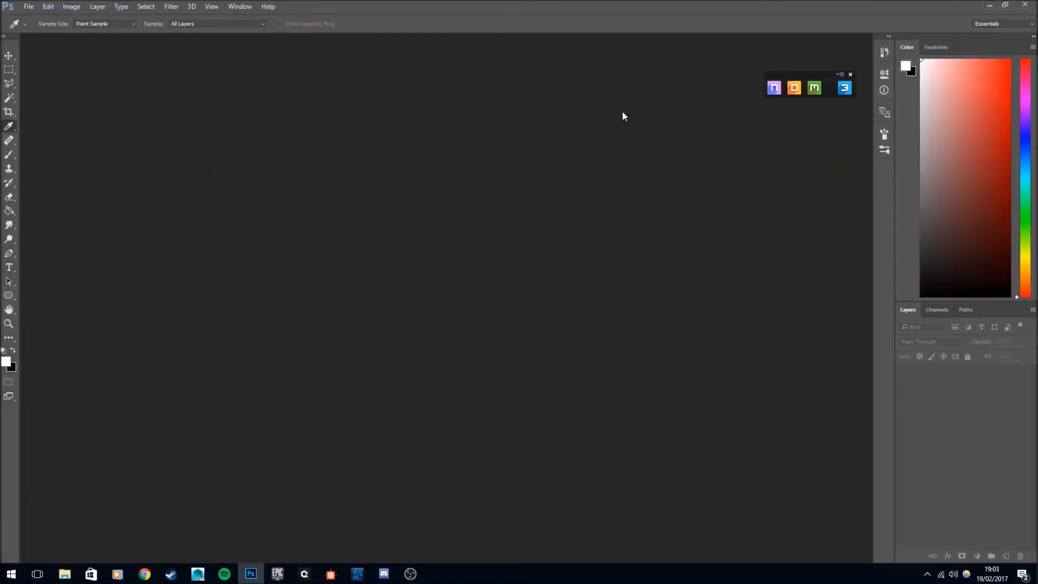
Open the DDO Base Creator and browse for the mesh input in the FireEX folder on the Desktop.
click(793, 87)
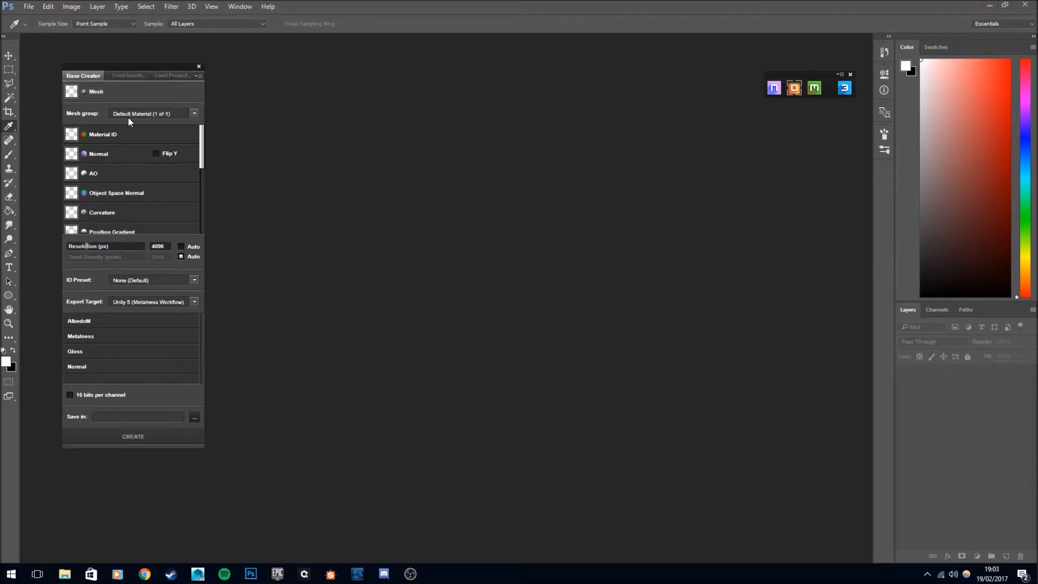
click(73, 93)
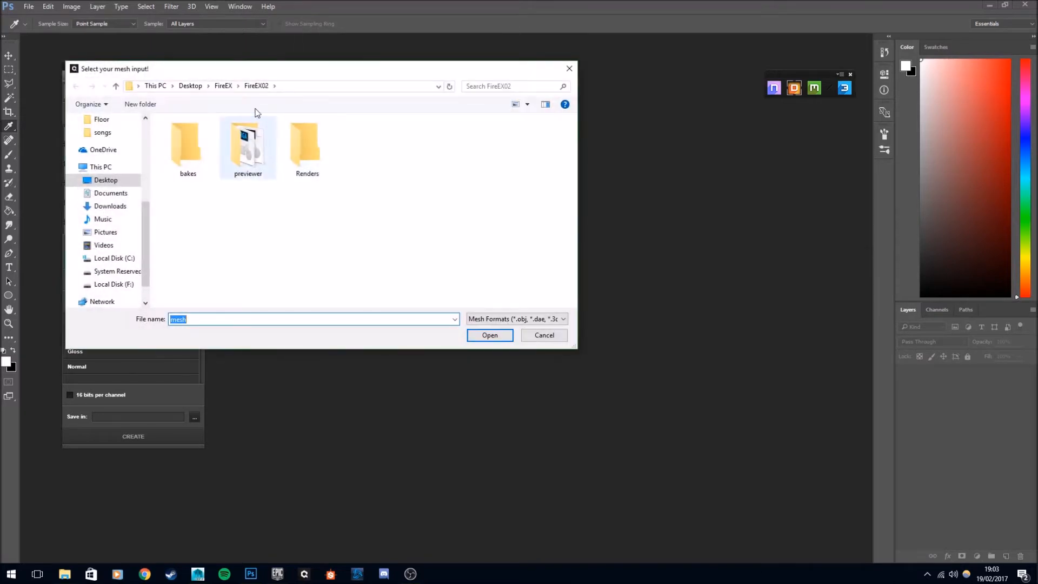
click(108, 179)
double_click(421, 214)
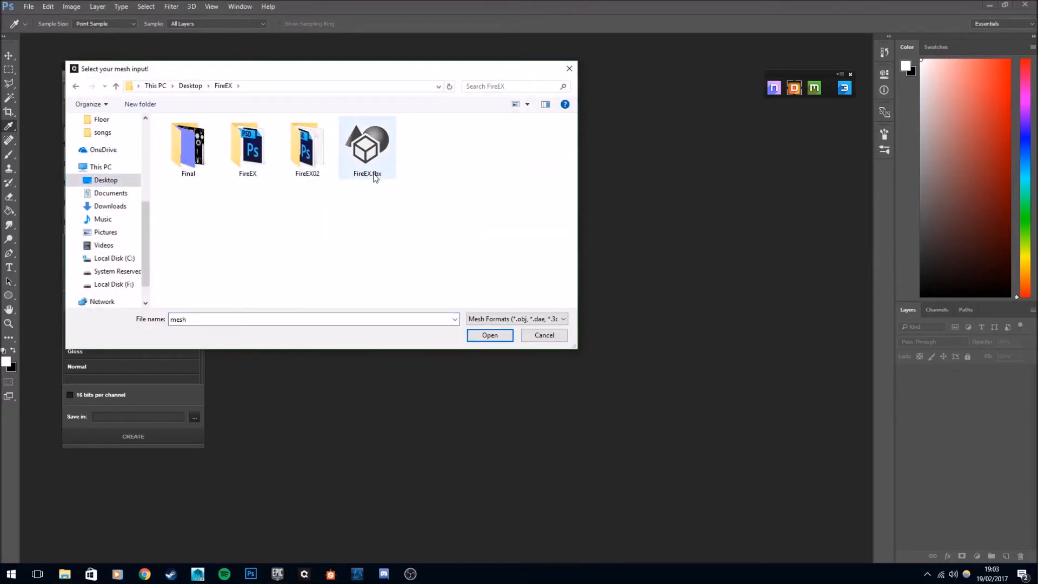
Switch to Maya, bring up the FBX Export Selection options for the fire extinguisher mesh and dismiss them without exporting.
click(198, 574)
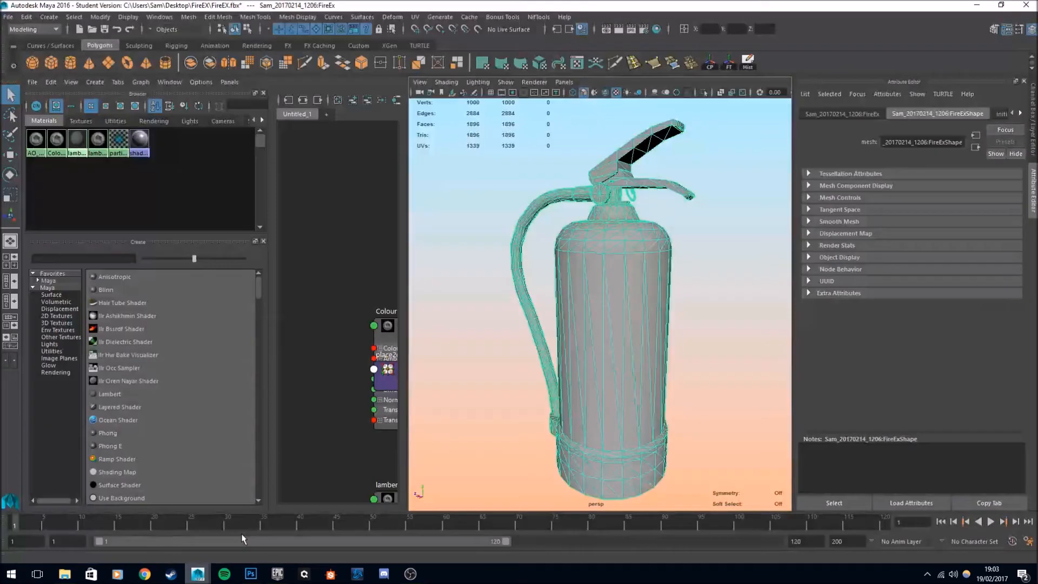
alt+drag(554, 236, 539, 230)
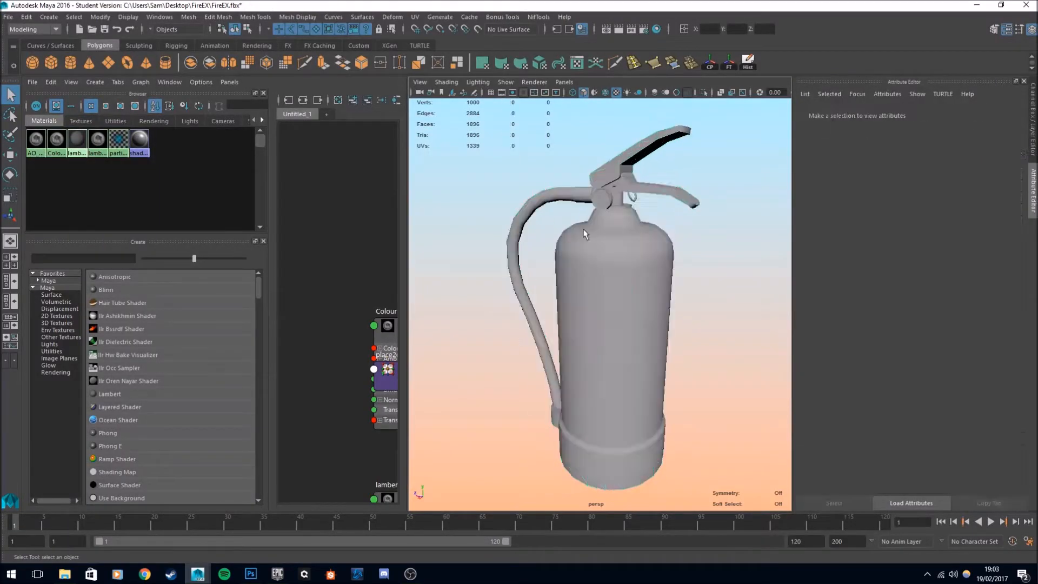
click(8, 17)
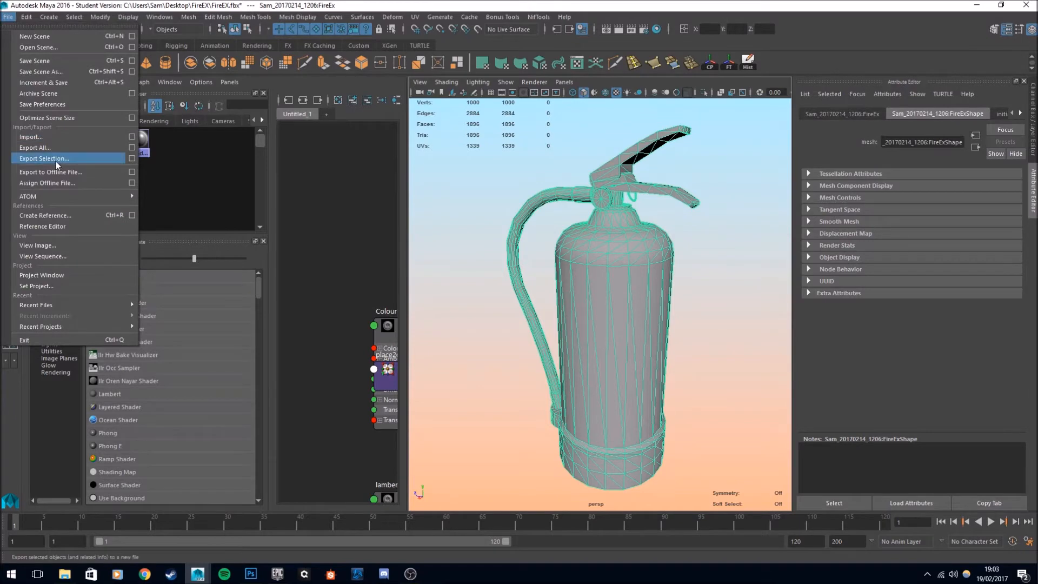
click(55, 161)
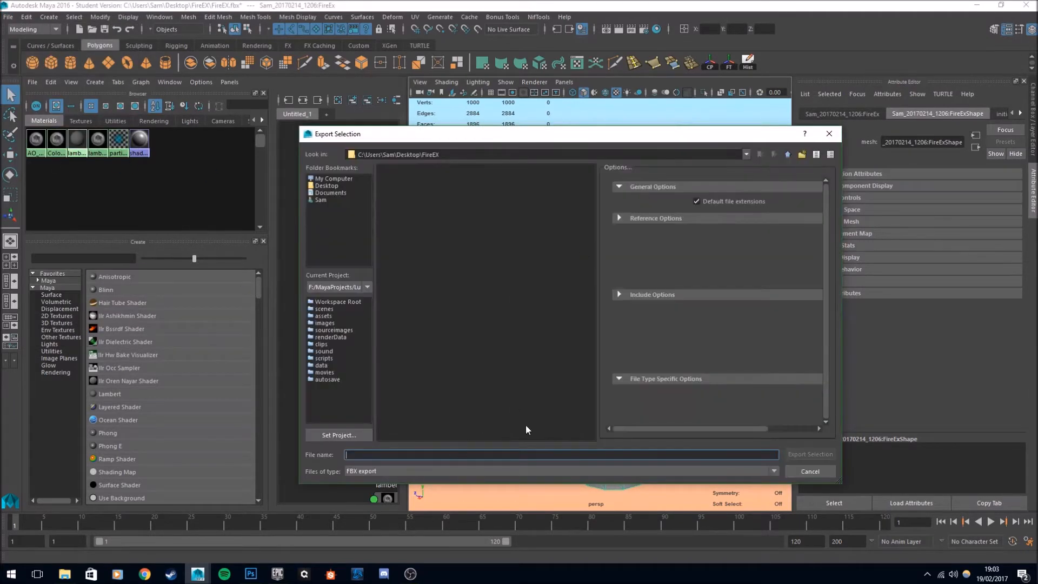
click(829, 133)
click(746, 303)
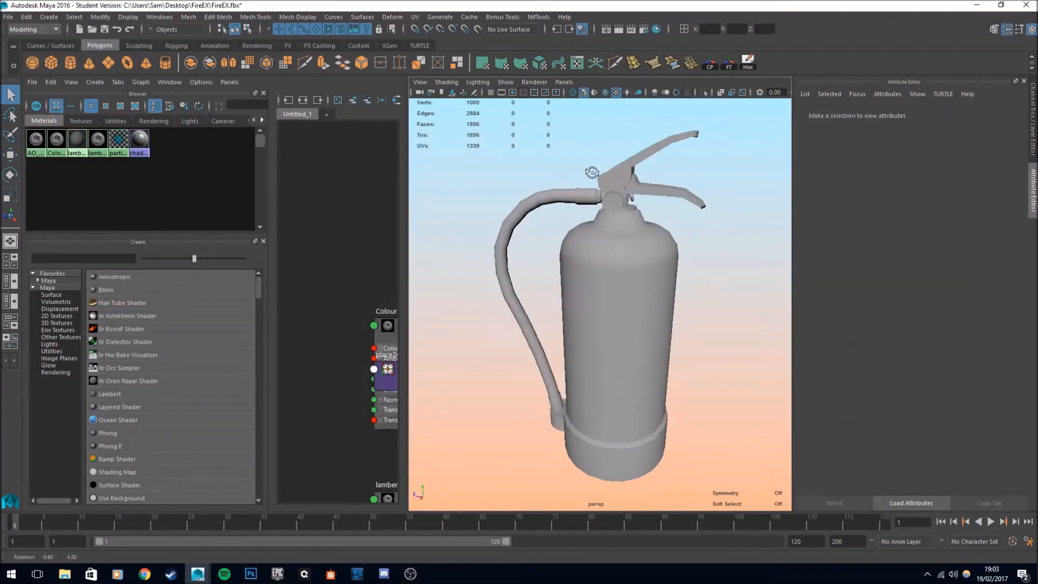
Examine the untextured fire extinguisher's geometry and edge shading around the base clip, hose, valve and handles.
scroll(590, 227, up, 10)
click(590, 227)
key(f)
alt+drag(590, 227, 585, 249)
scroll(514, 216, up, 5)
alt+drag(632, 221, 598, 190)
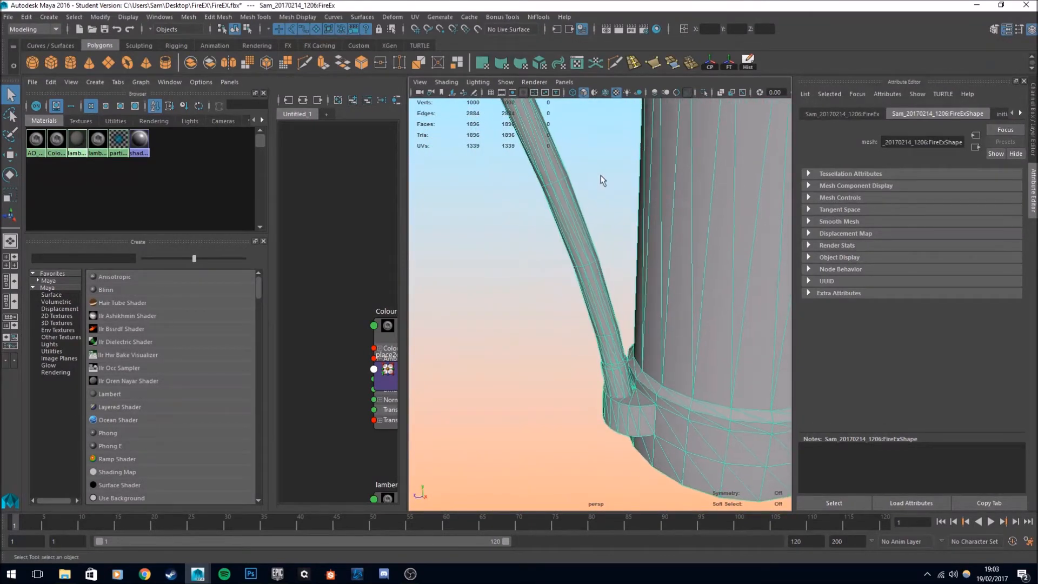
click(598, 190)
scroll(617, 194, down, 5)
alt+middle_drag(630, 195, 566, 222)
scroll(600, 232, up, 4)
alt+drag(565, 222, 620, 202)
scroll(562, 223, up, 5)
scroll(603, 224, down, 5)
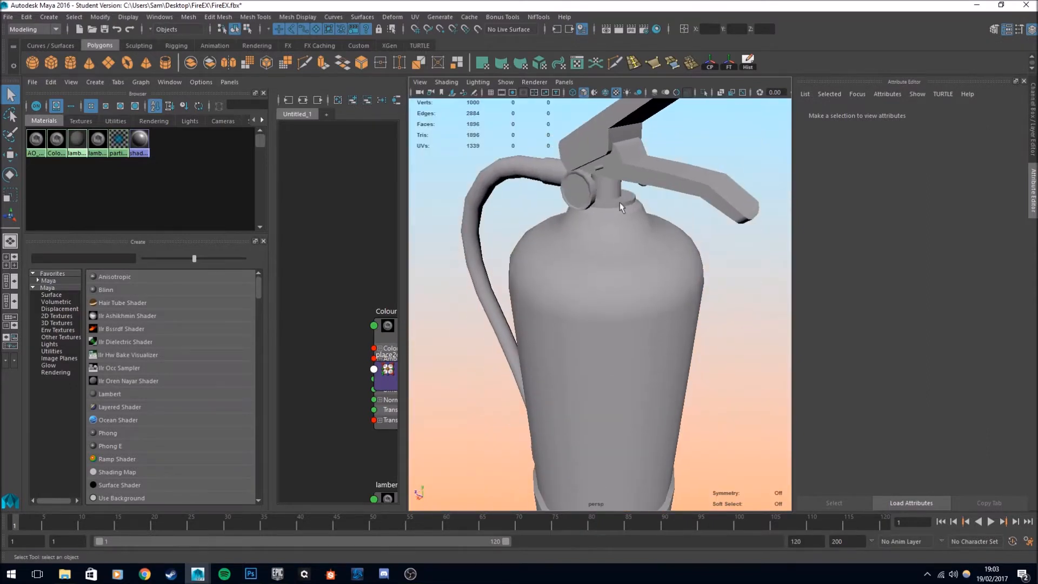
scroll(621, 202, down, 6)
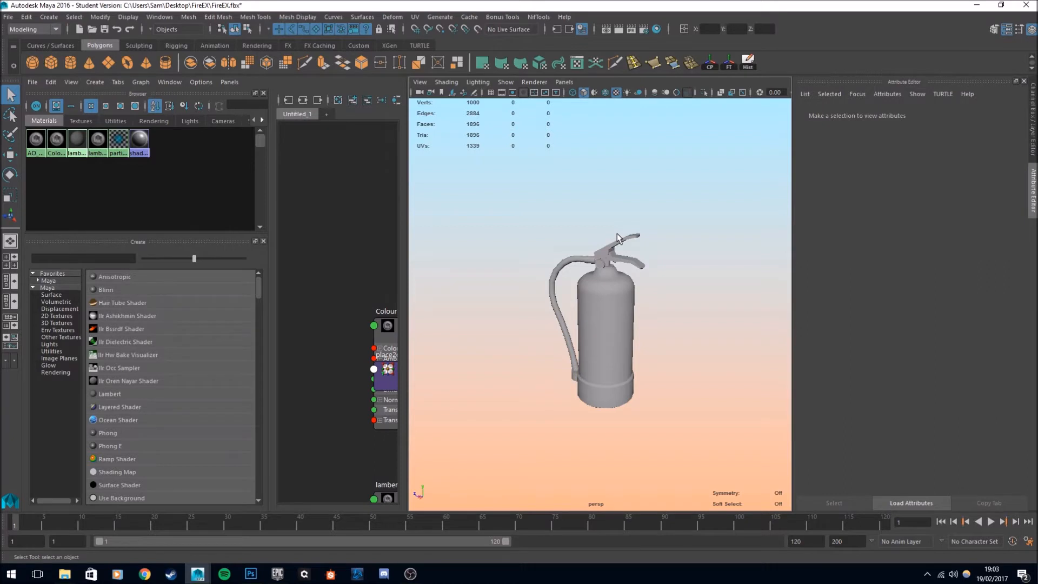
scroll(675, 287, up, 4)
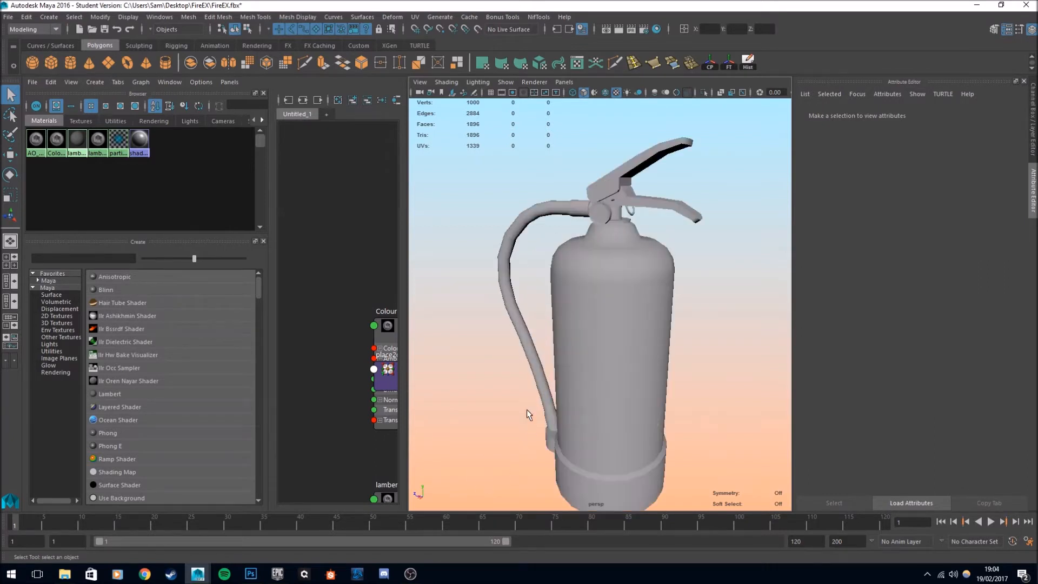
alt+drag(530, 425, 511, 371)
Switch to Photoshop and load FireEX.fbx as the mesh input for the new base.
mouse_move(252, 574)
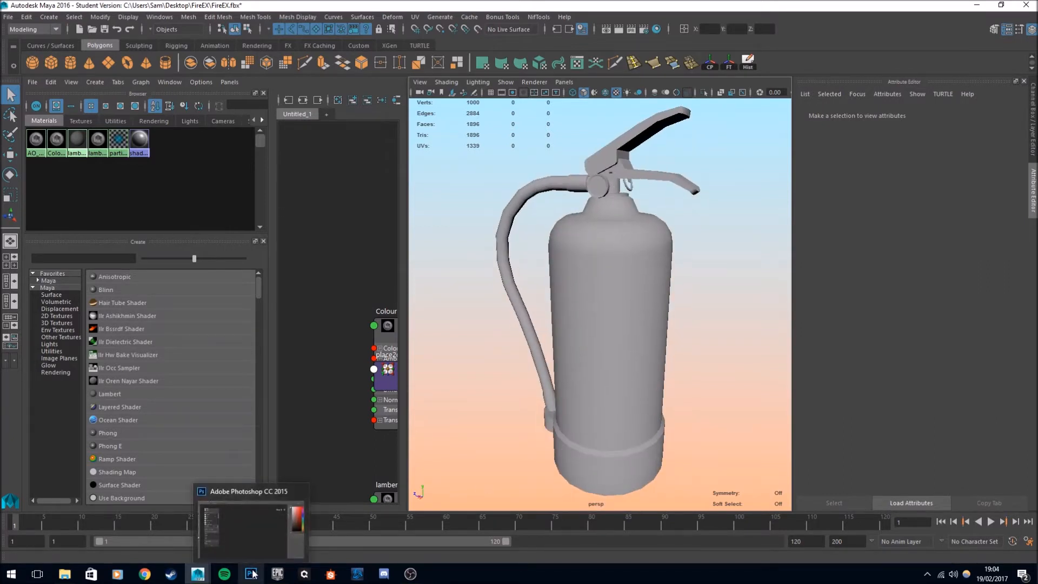
click(252, 574)
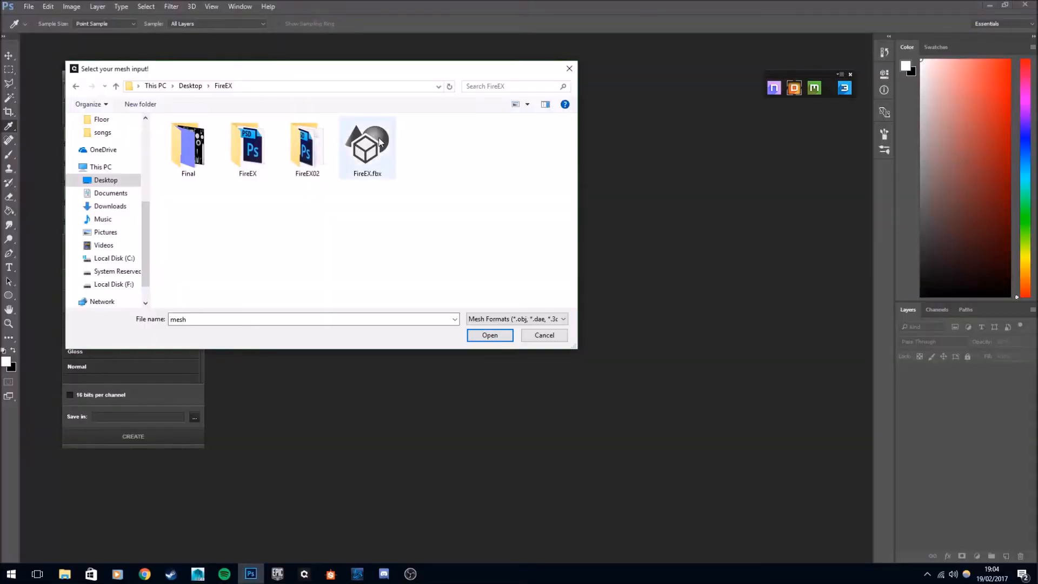
double_click(440, 129)
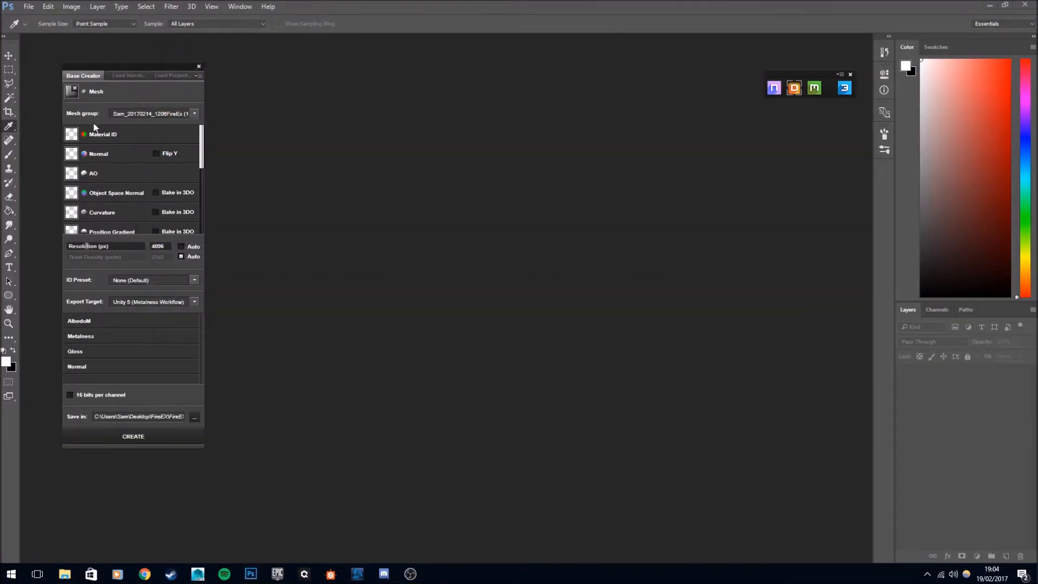
click(582, 303)
Load FireEXColourMap.png as the material ID input and FireExNormal.tga as the normal input.
drag(121, 70, 102, 48)
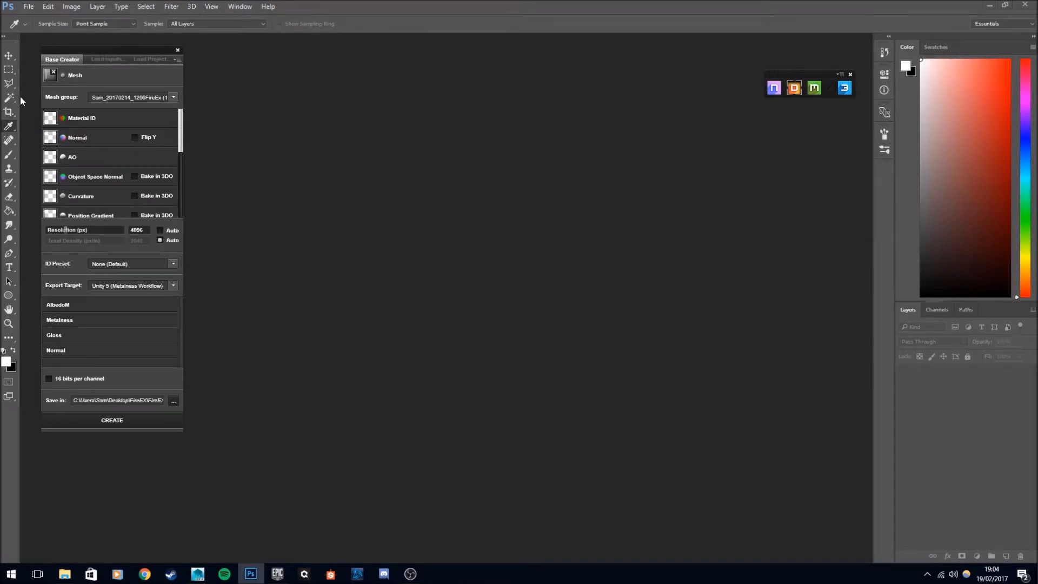
click(51, 119)
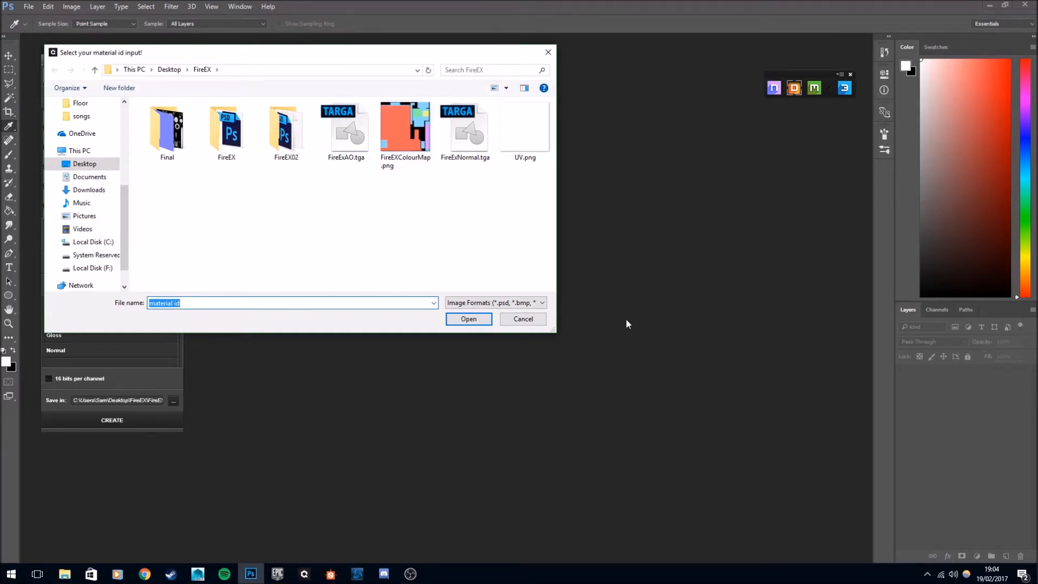
double_click(405, 115)
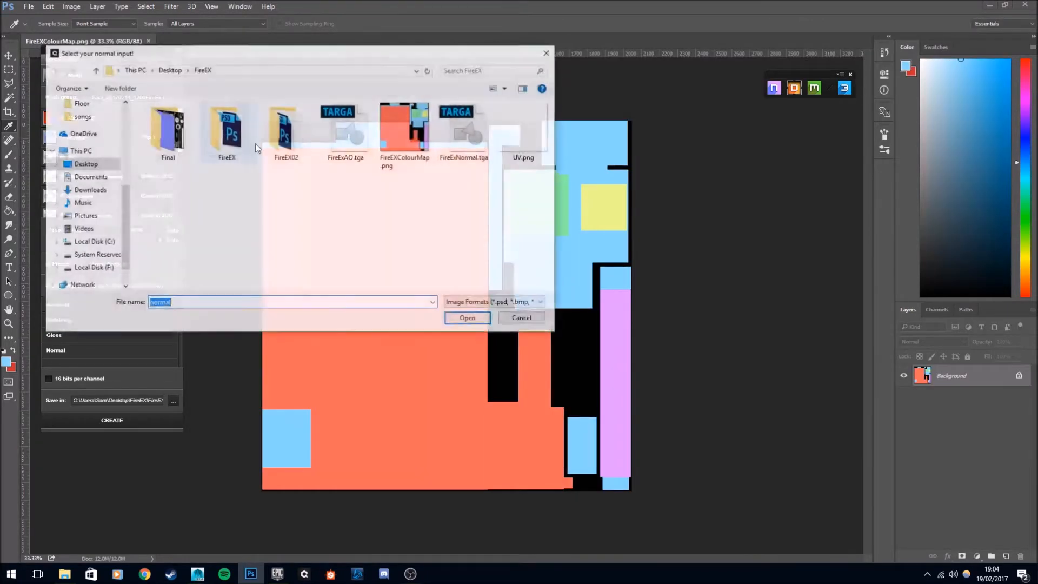
double_click(464, 135)
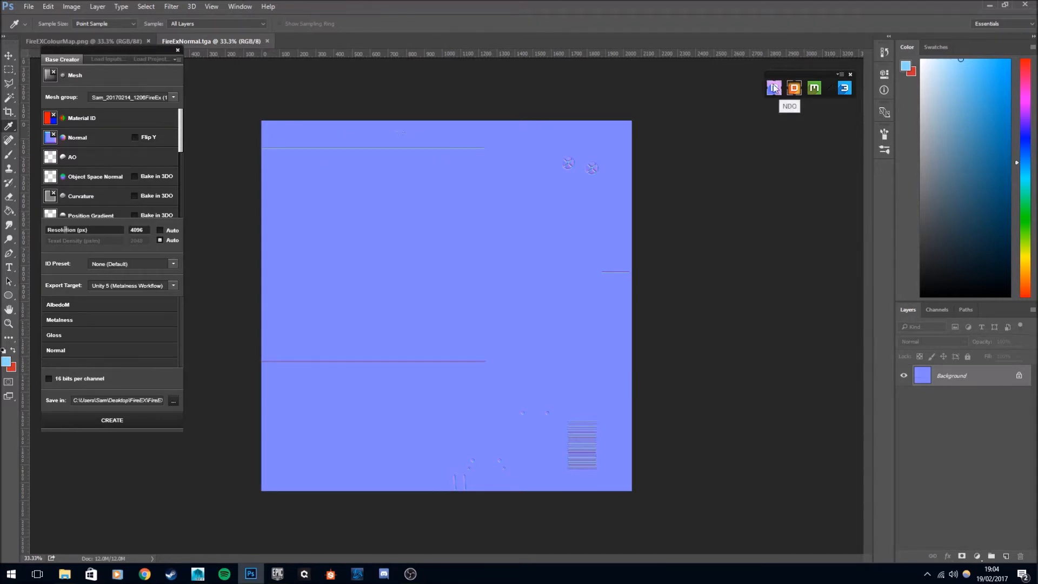
Load FireExAO.tga as the ambient occlusion input for the base.
click(49, 164)
click(346, 136)
double_click(346, 136)
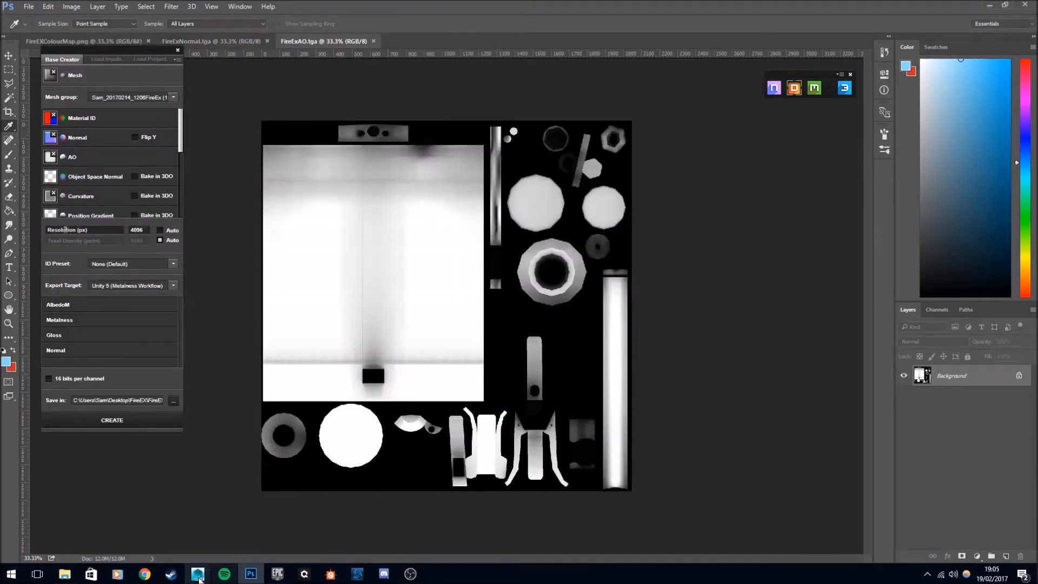
Switch to Maya, change its menu set to Rendering and return to Photoshop.
mouse_move(198, 573)
click(238, 544)
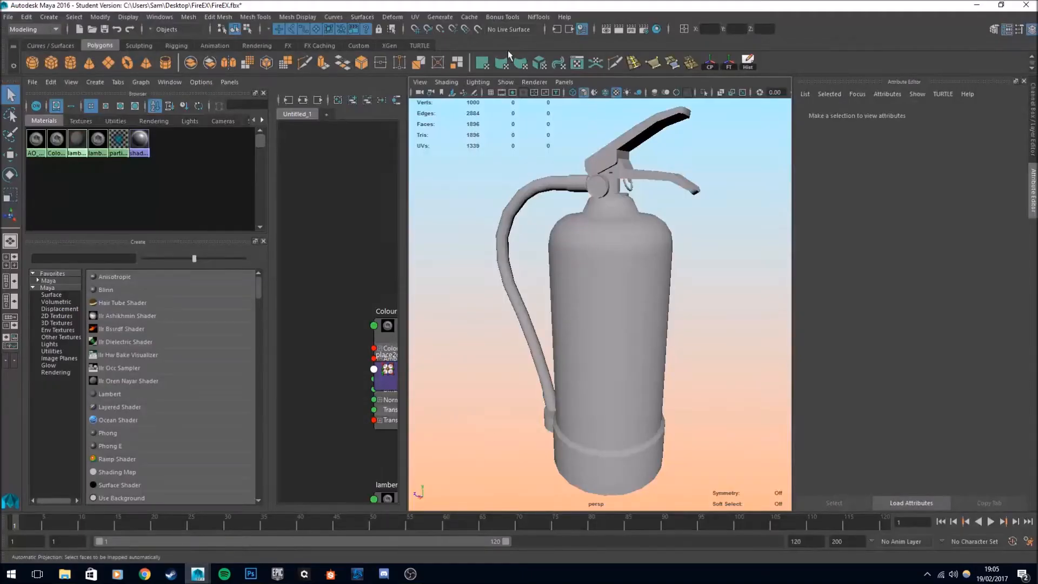
click(35, 33)
click(476, 127)
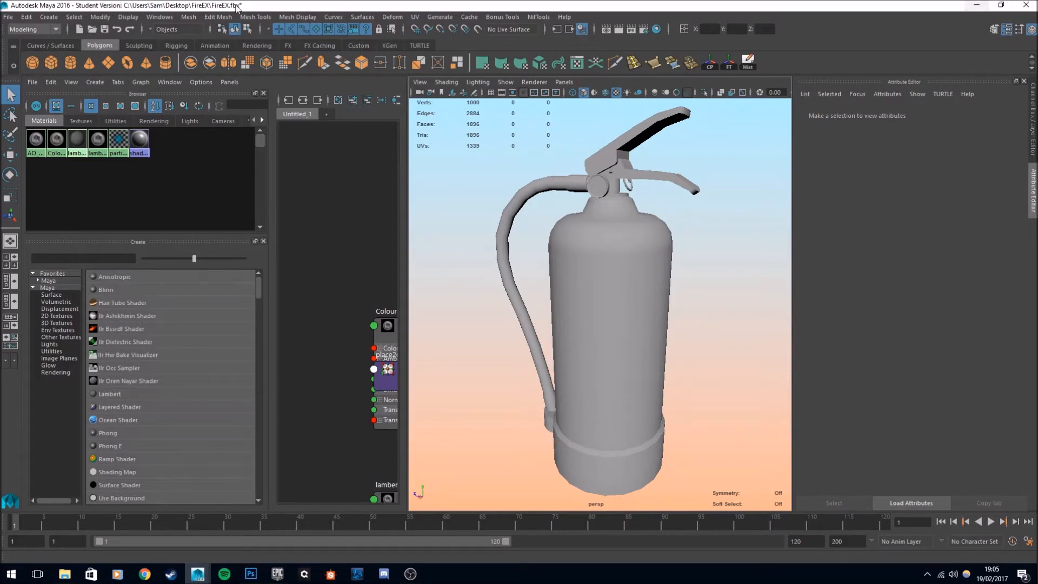
click(37, 28)
click(31, 86)
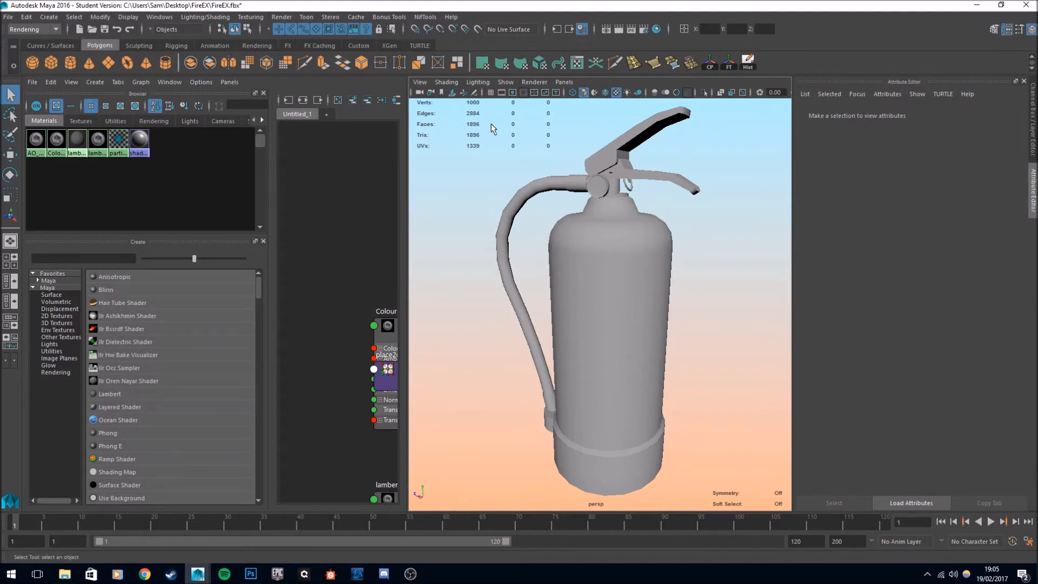
click(977, 6)
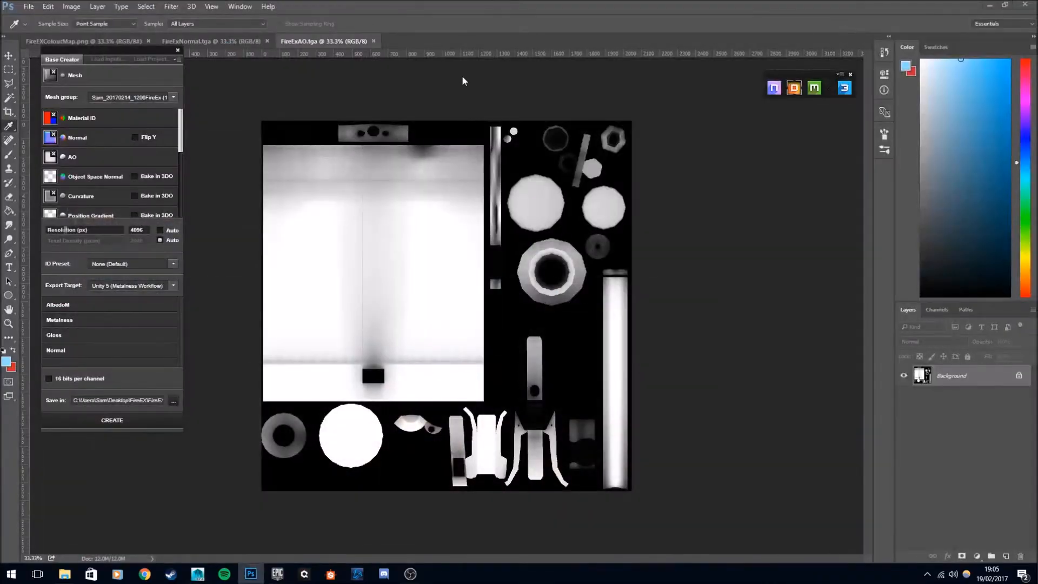
Set the base resolution to 2048 px and choose Unity 5 (Metalness Workflow) as the export target.
drag(120, 51, 118, 78)
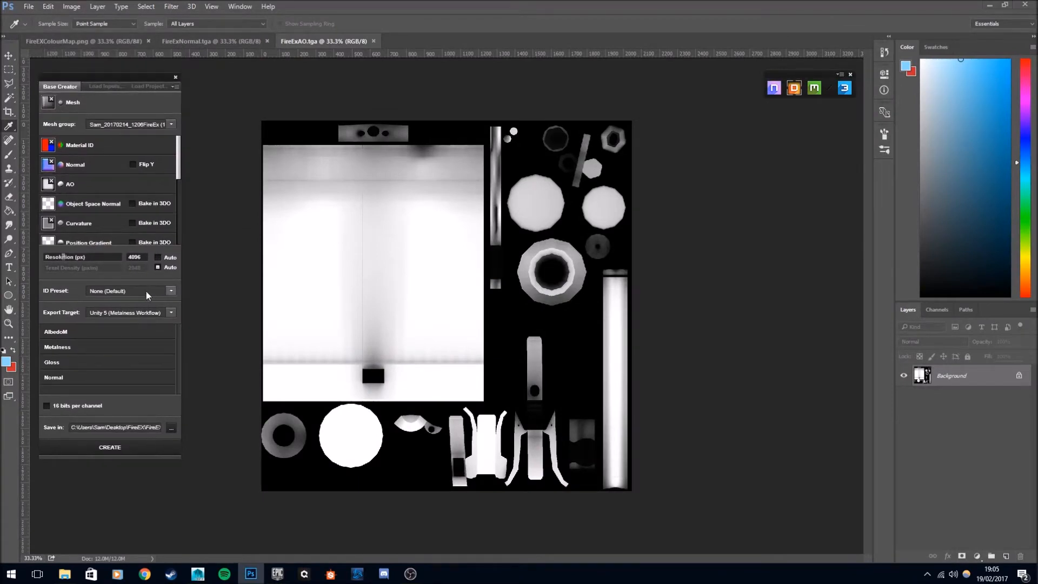
click(127, 259)
text(2048#)
key(BackSpace)
key(Return)
click(172, 312)
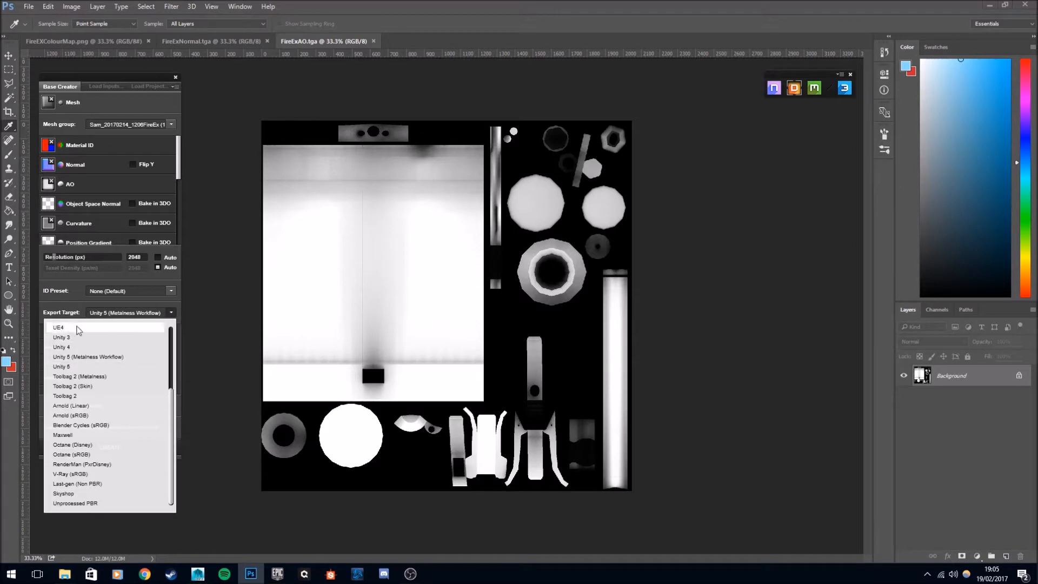
click(76, 357)
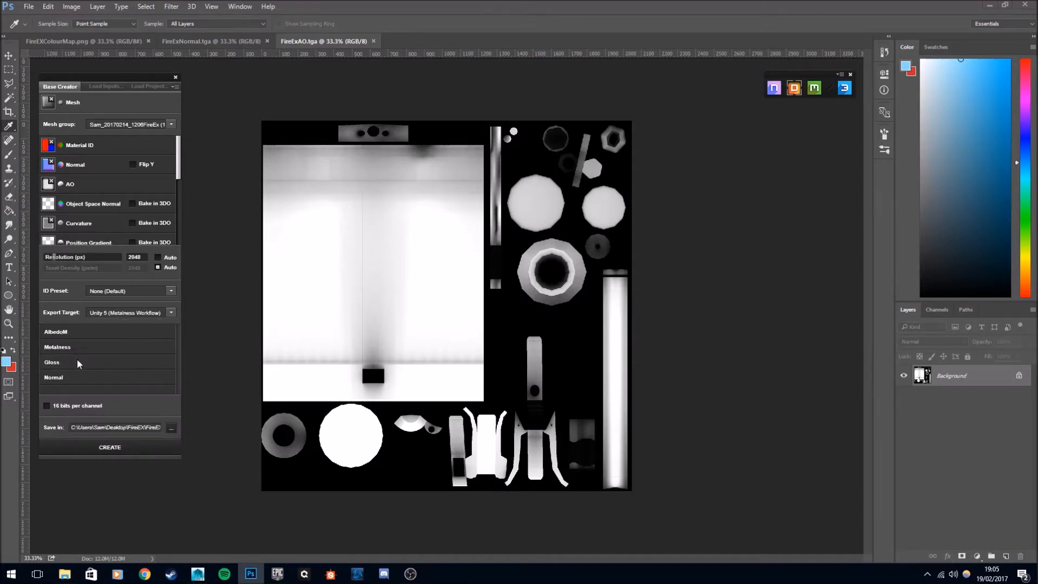
Browse the available export targets for the project base.
click(99, 316)
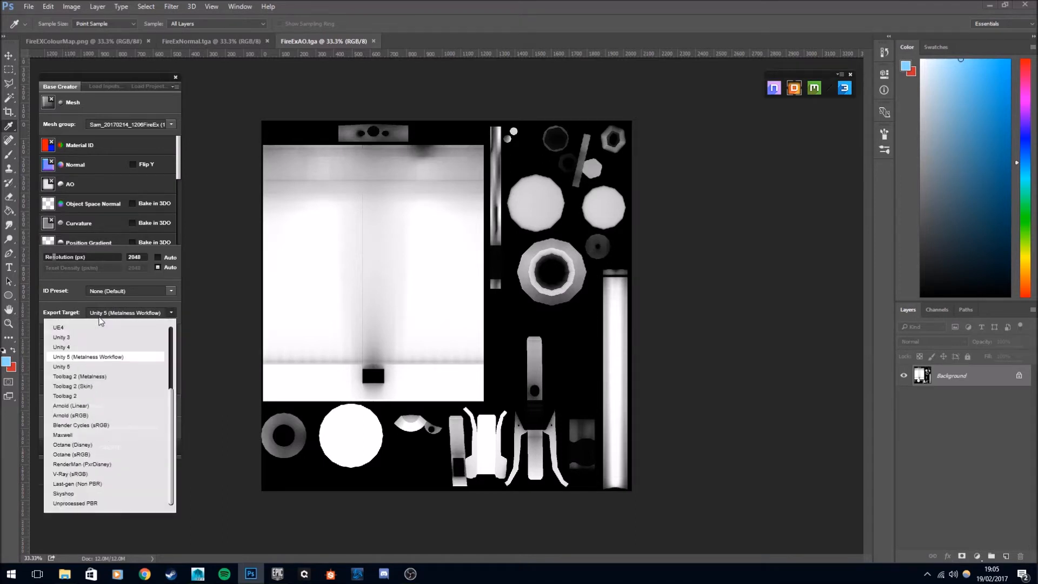
click(103, 354)
click(171, 312)
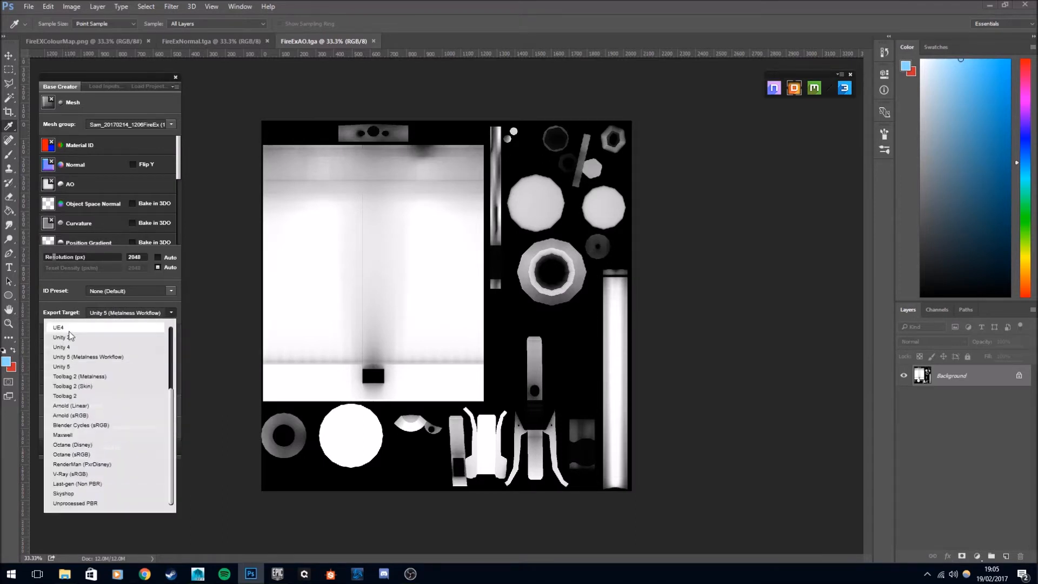
scroll(75, 471, up, 3)
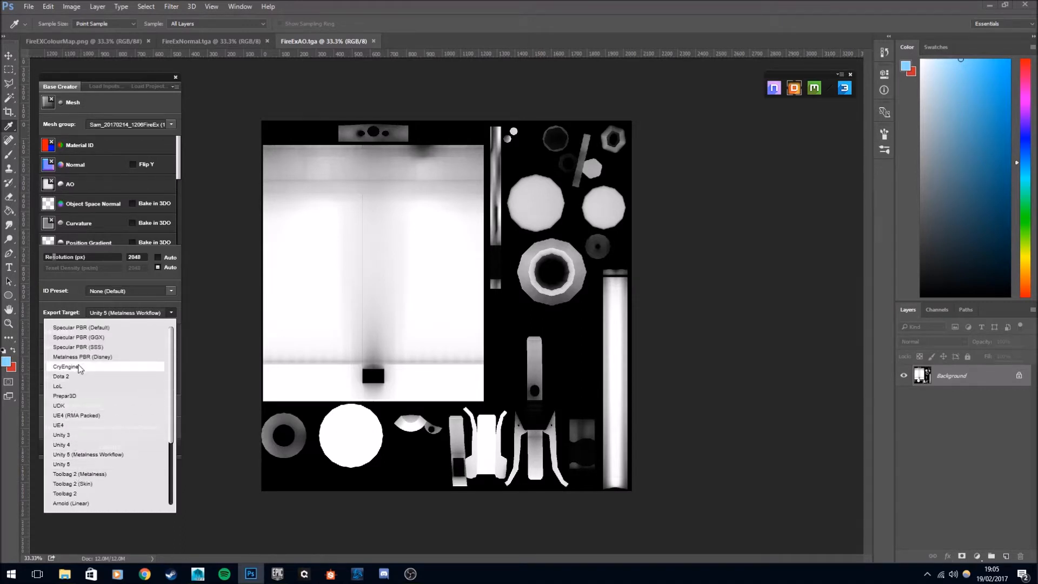
scroll(81, 413, down, 3)
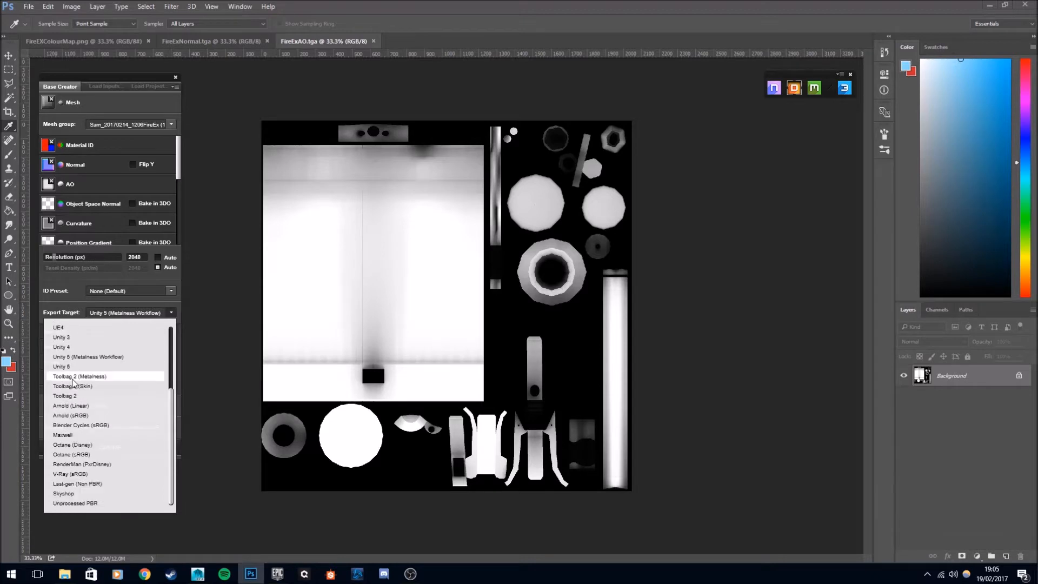
Keep Unity 5 (Metalness Workflow) as the export target and create the project base.
click(78, 359)
click(120, 314)
click(90, 357)
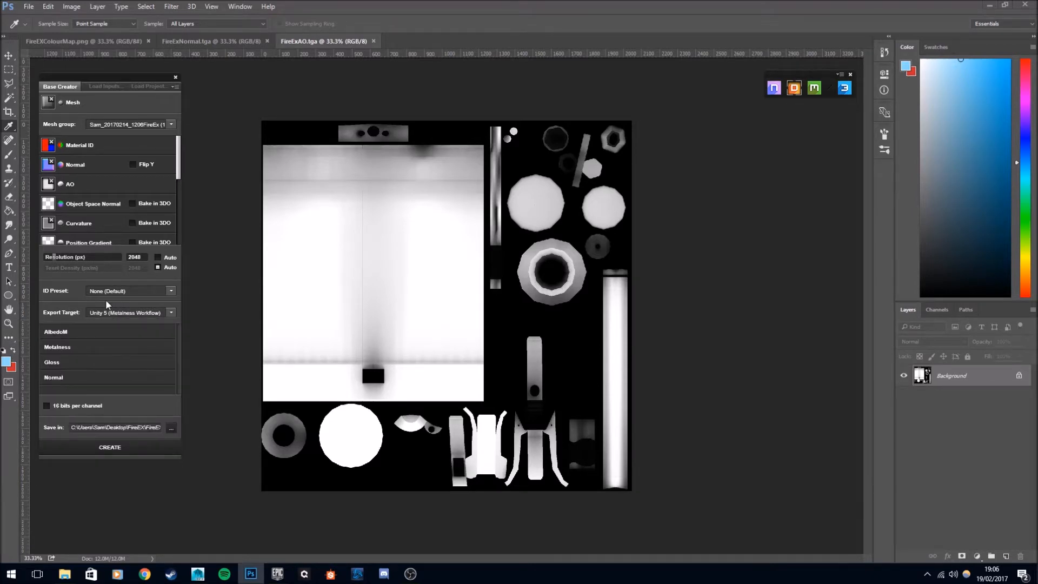
click(131, 448)
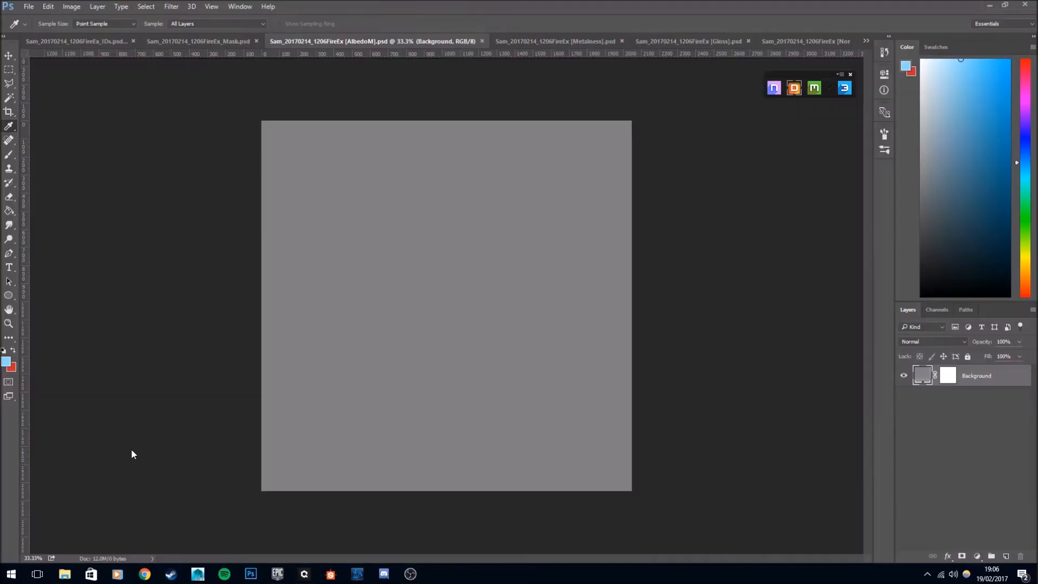
Open the 3DO preview of the fire extinguisher, shrink its window and move it clear of the canvas.
click(519, 302)
click(844, 88)
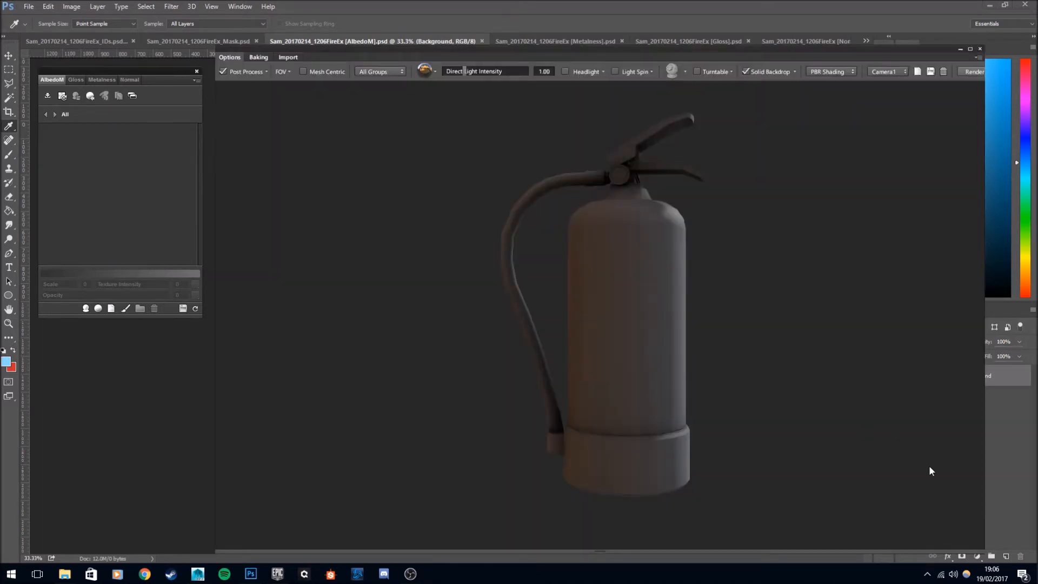
drag(980, 552, 637, 326)
drag(582, 50, 967, 245)
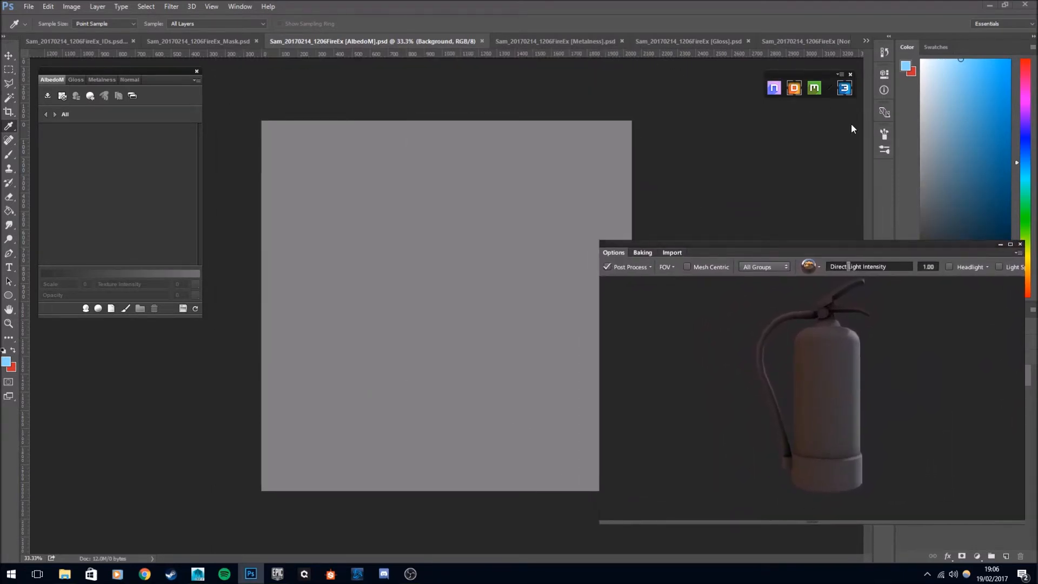
drag(816, 77, 813, 81)
Turn on the headlight in the 3D preview and inspect the extinguisher's valve and handle up close.
click(950, 267)
click(950, 267)
click(950, 268)
drag(898, 338, 849, 362)
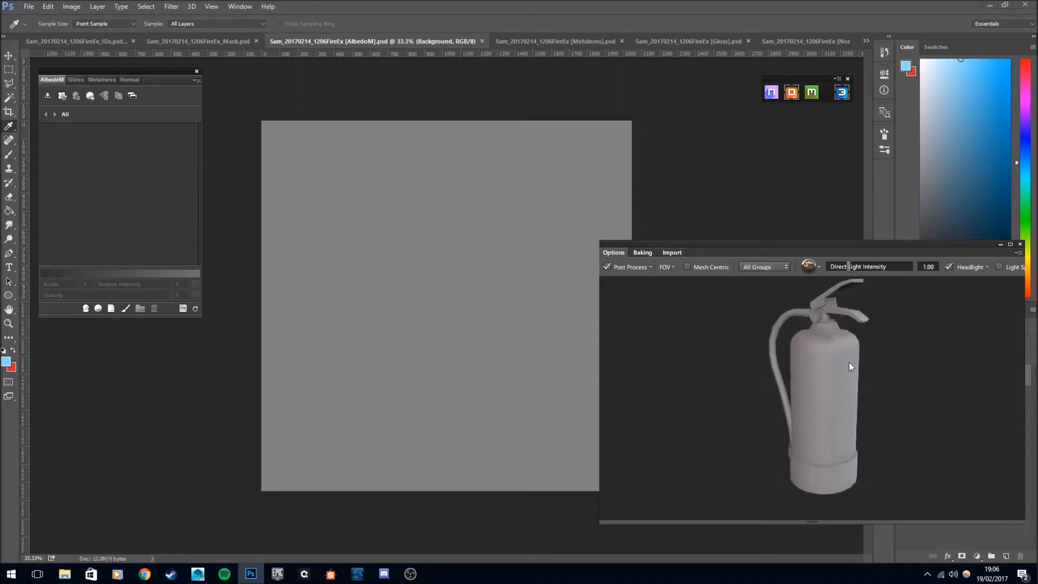
scroll(848, 362, up, 10)
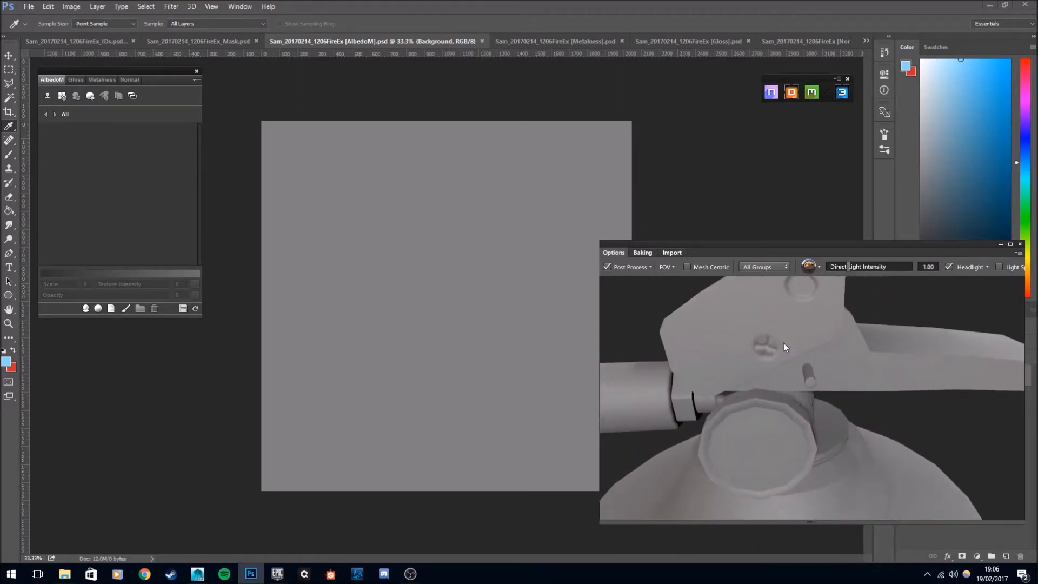
Check the preview's mesh and texture channel settings and examine the untextured extinguisher.
click(667, 254)
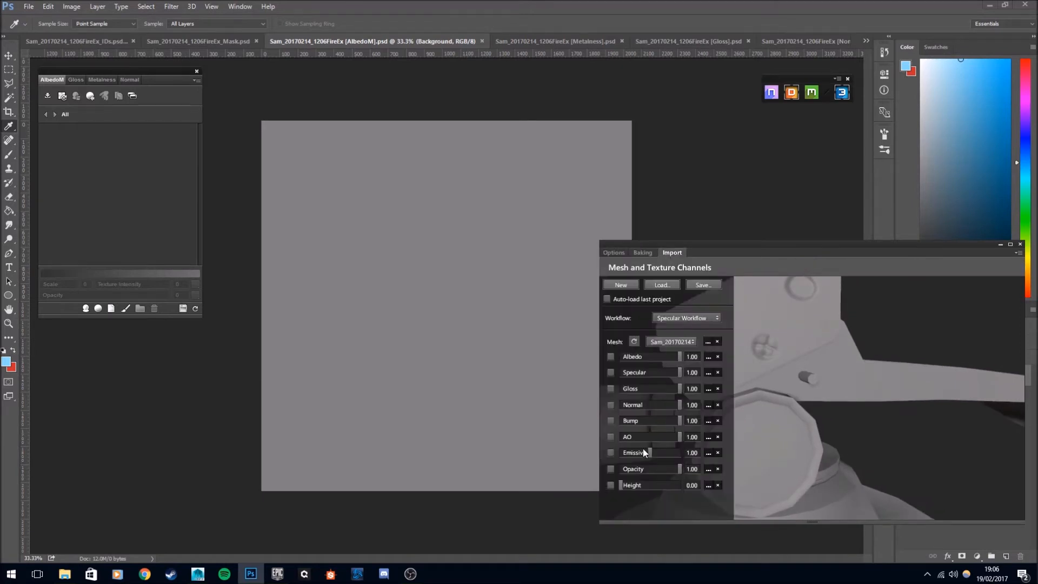
drag(665, 437, 698, 440)
drag(771, 432, 842, 368)
scroll(842, 368, down, 5)
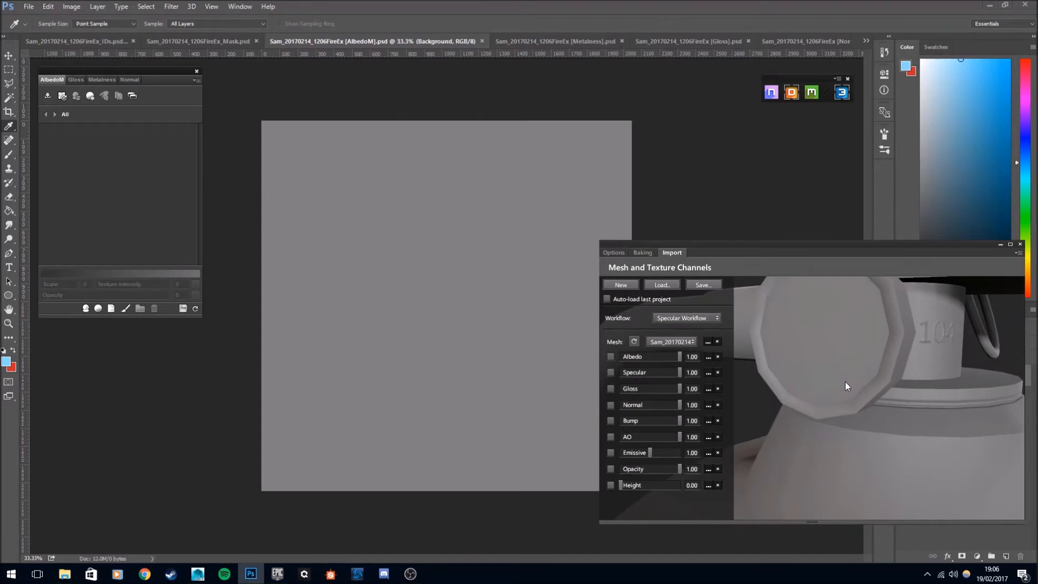
click(608, 251)
drag(833, 375, 846, 394)
scroll(836, 400, down, 1)
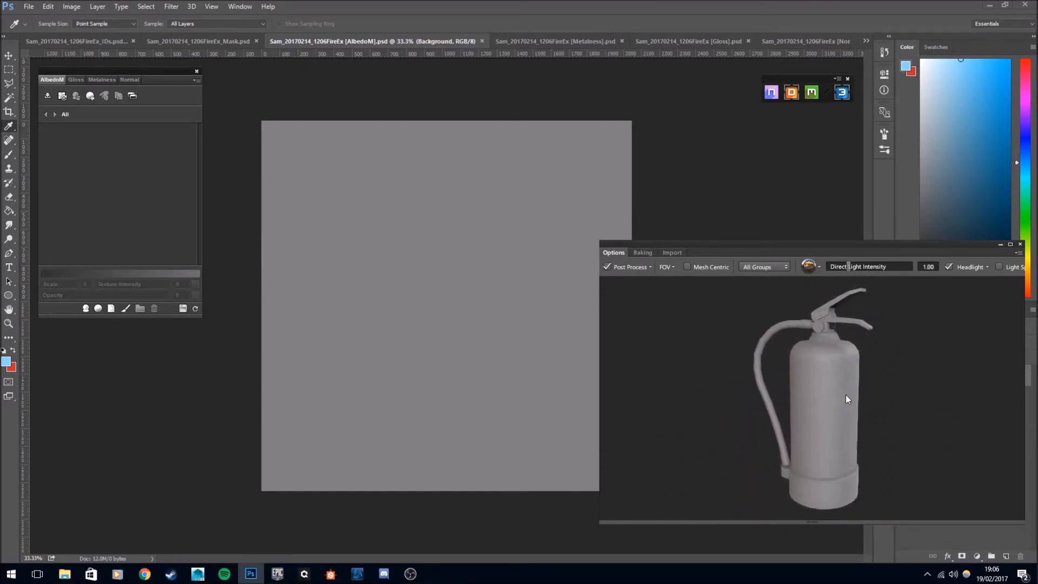
Create the Polymer - Black smart material from the Plastic category on the extinguisher.
click(87, 309)
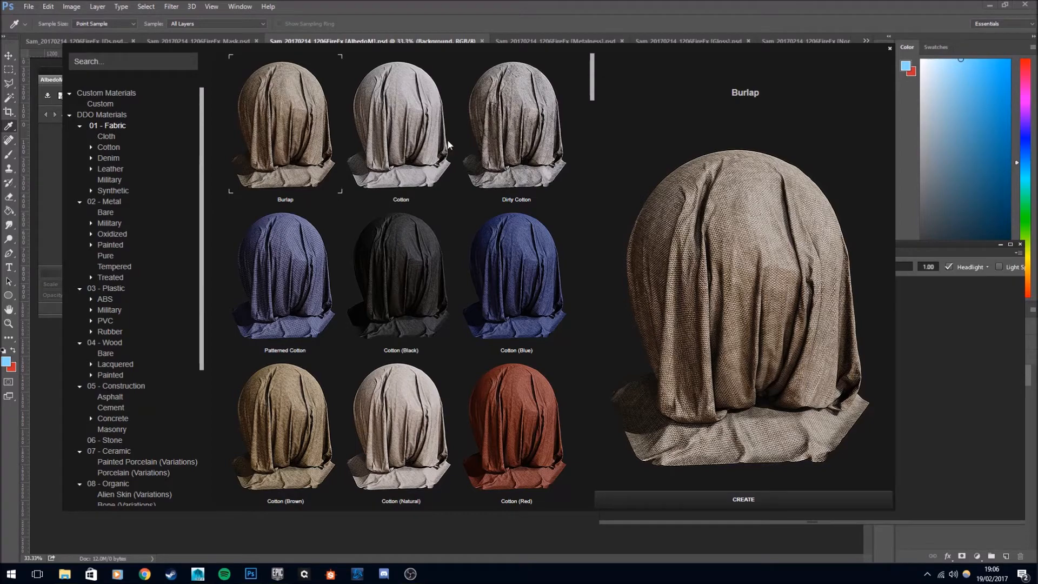
click(120, 289)
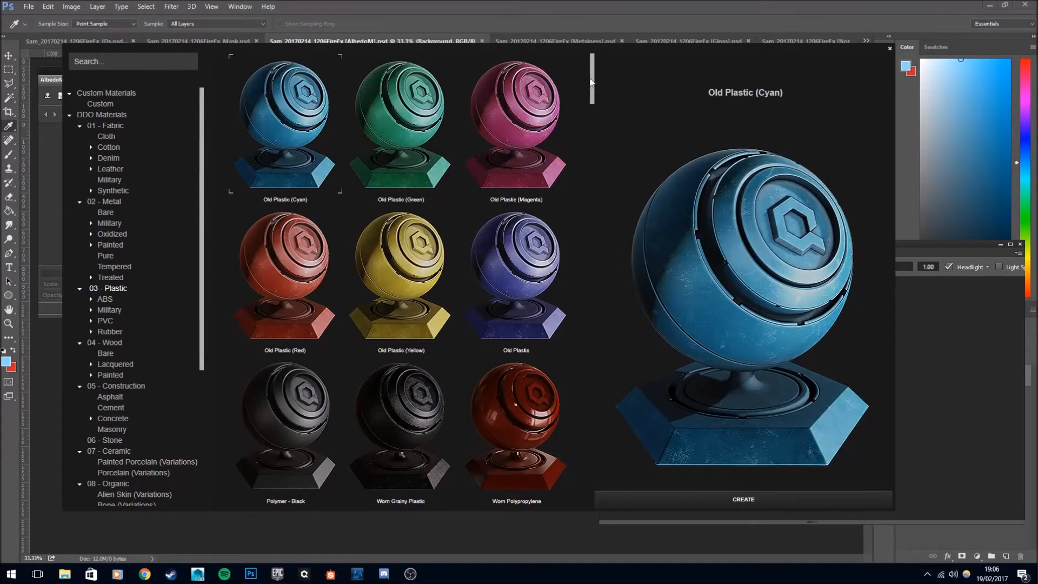
drag(592, 85, 605, 114)
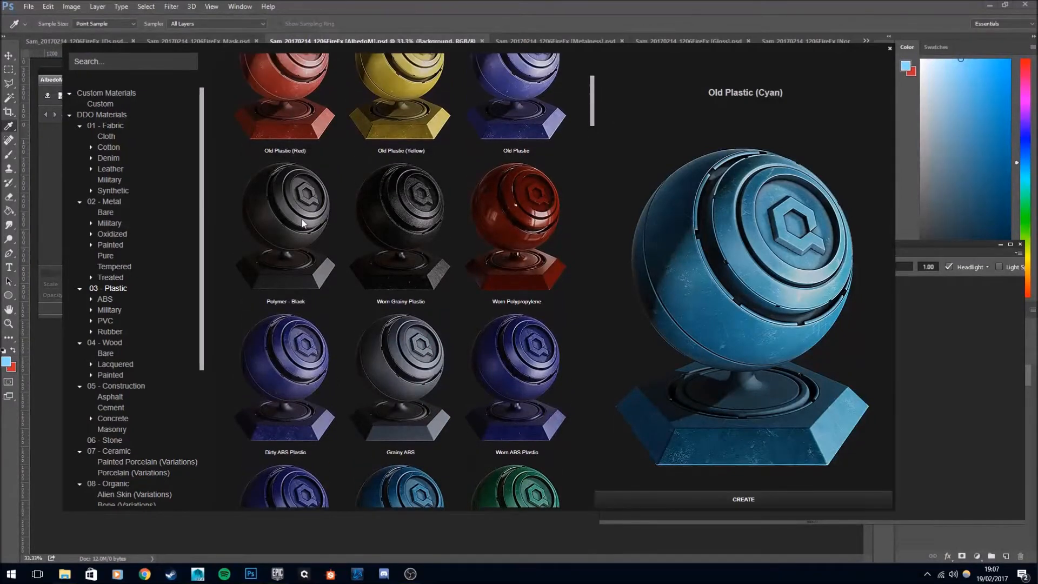
click(312, 229)
click(393, 370)
click(307, 274)
click(354, 252)
click(305, 254)
mouse_move(592, 130)
mouse_down()
mouse_move(592, 112)
mouse_move(592, 216)
mouse_move(592, 112)
mouse_up()
click(779, 503)
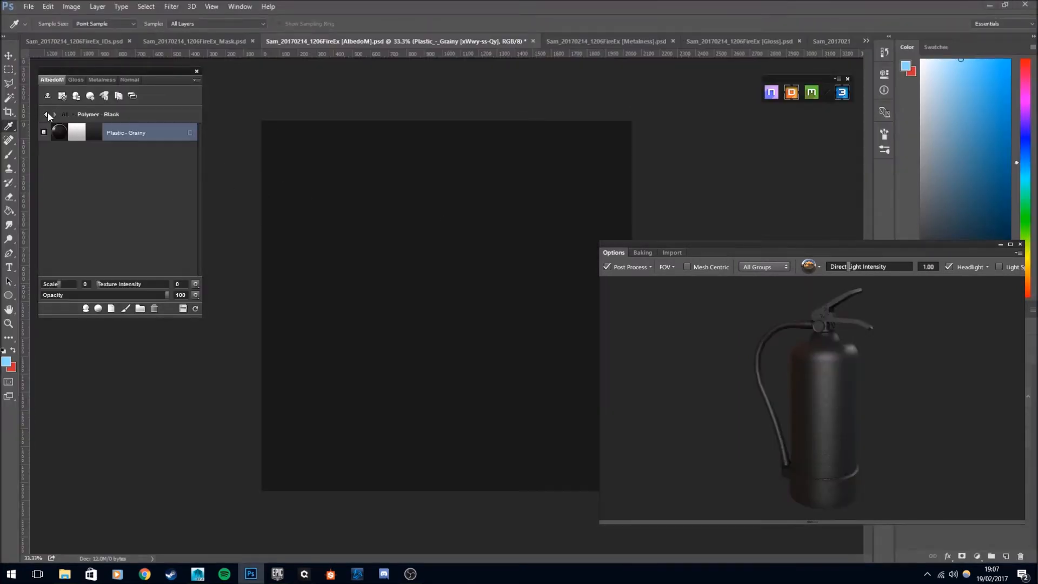
Move the 3D preview beside the layer list and enlarge it to show the whole extinguisher.
drag(830, 247, 460, 86)
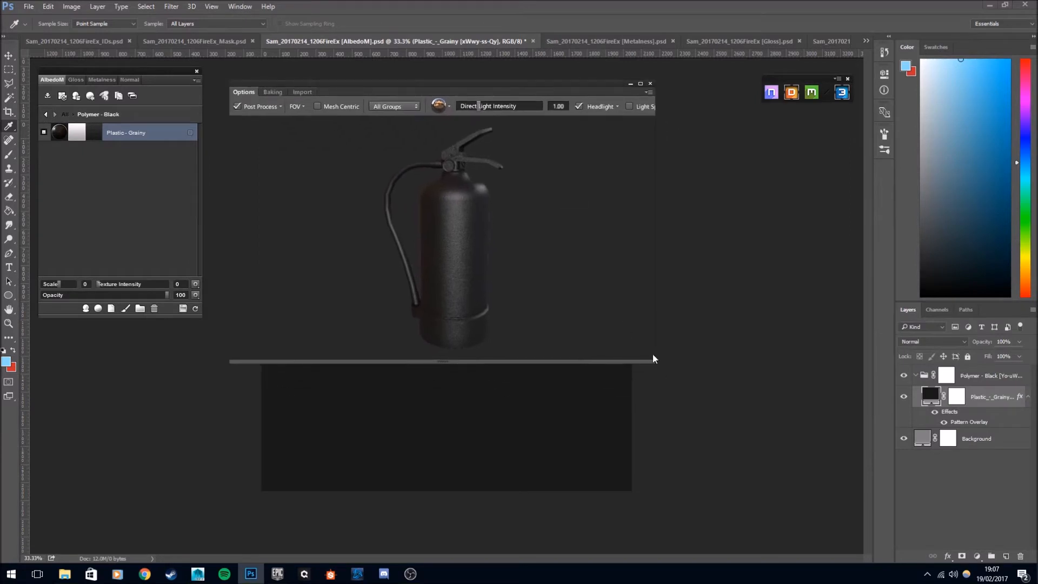
drag(655, 363, 1006, 534)
drag(568, 241, 586, 212)
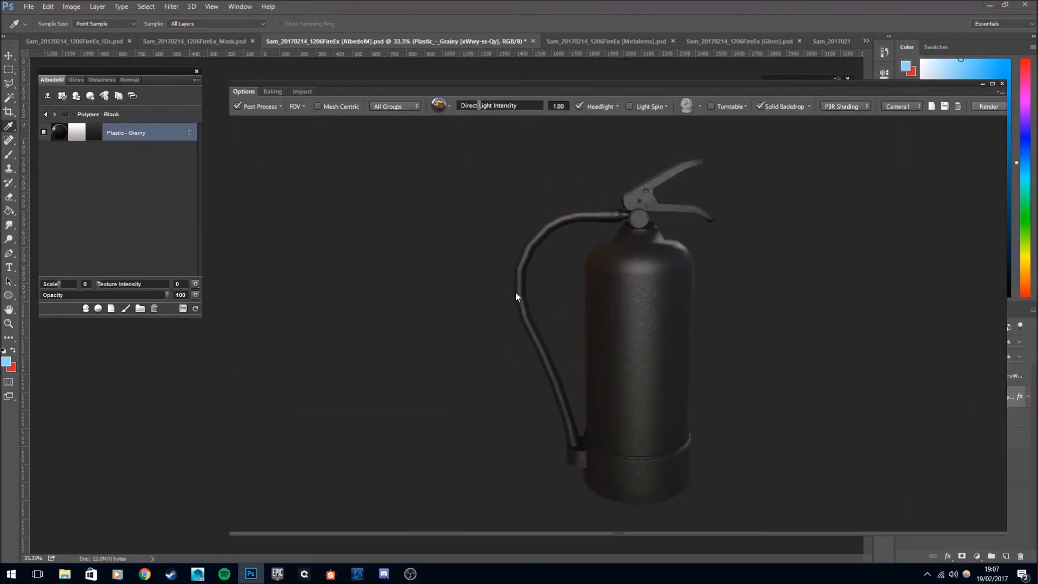
Restrict the Polymer - Black material group to the hose by assigning it material ID colour DD8CFF.
click(46, 115)
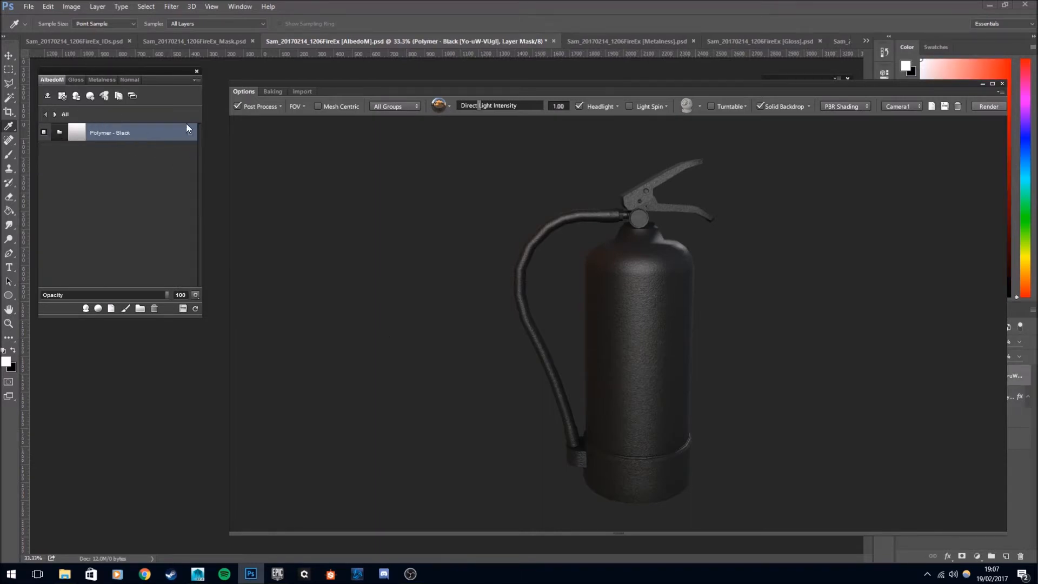
click(191, 132)
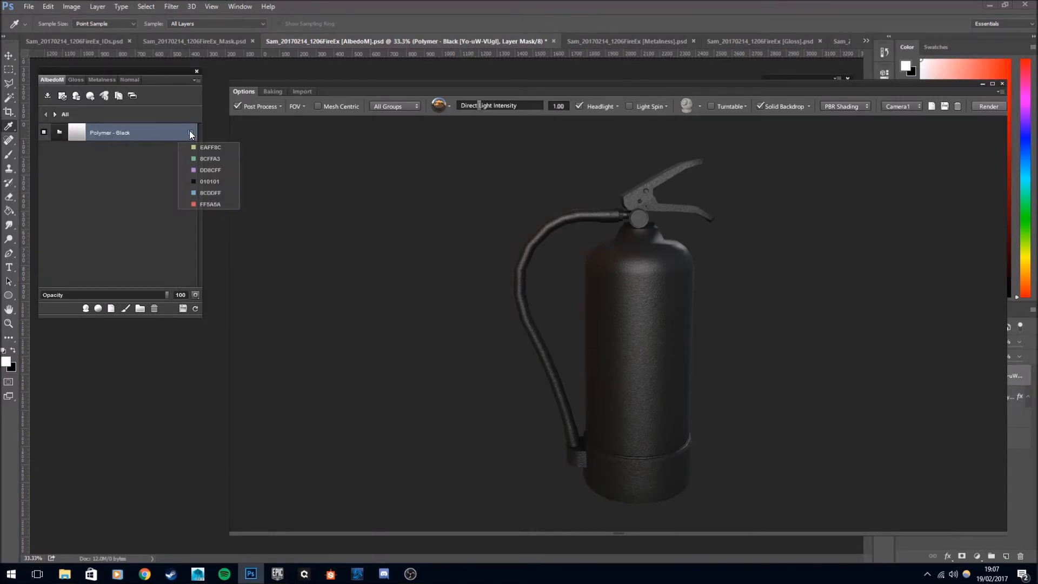
click(204, 170)
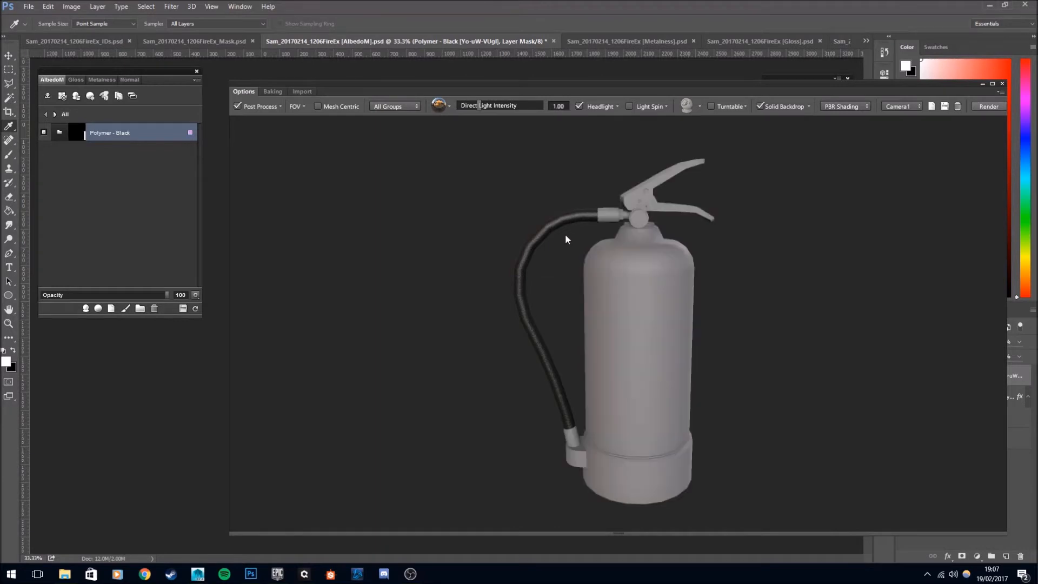
Set the texture intensity of the hose's Plastic - Grainy layer to 25 in the normal map and check the hose.
drag(576, 239, 731, 288)
scroll(586, 272, up, 5)
click(130, 80)
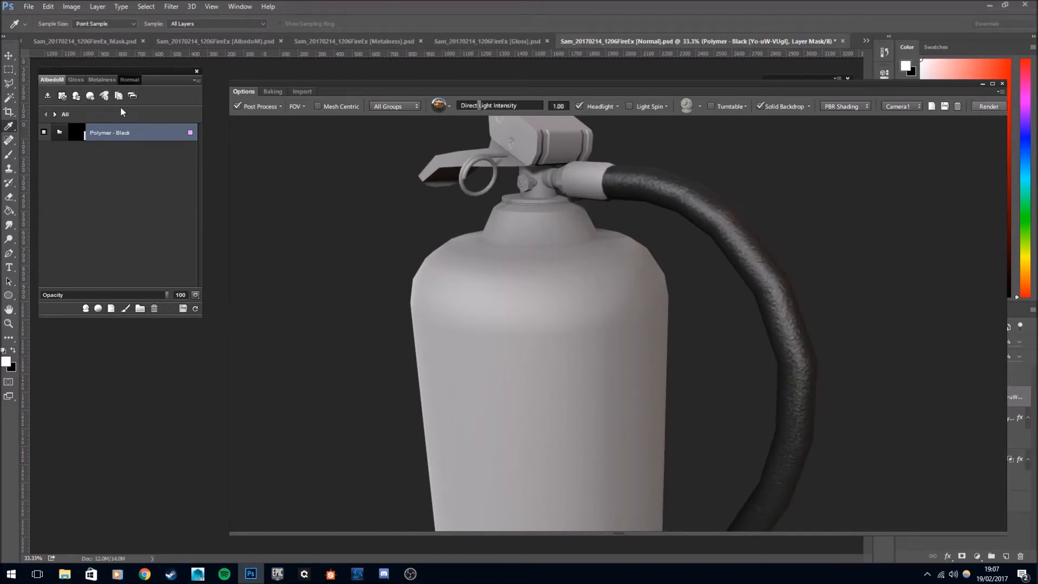
drag(690, 237, 620, 200)
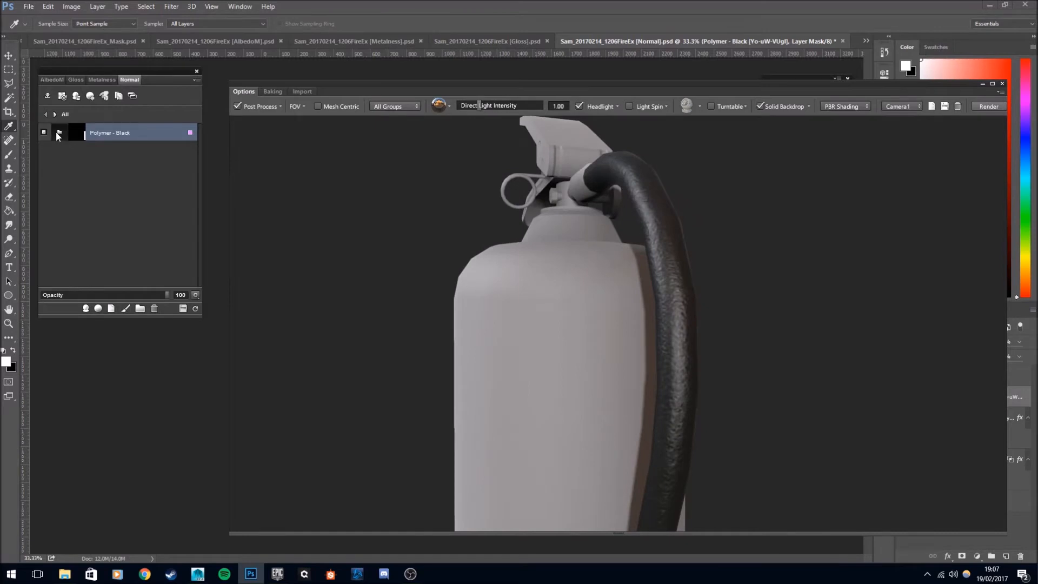
double_click(56, 131)
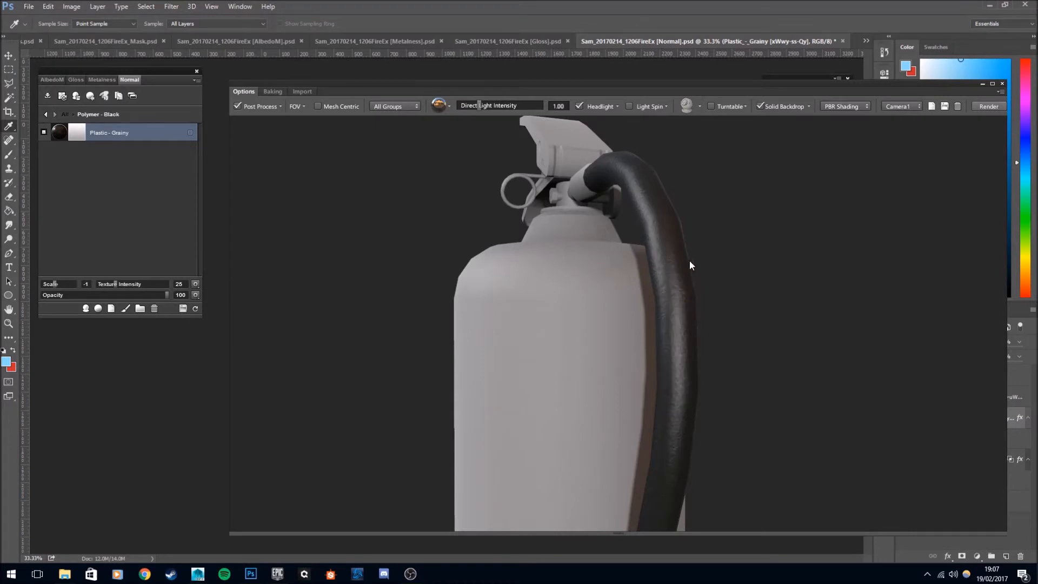
drag(650, 275, 580, 270)
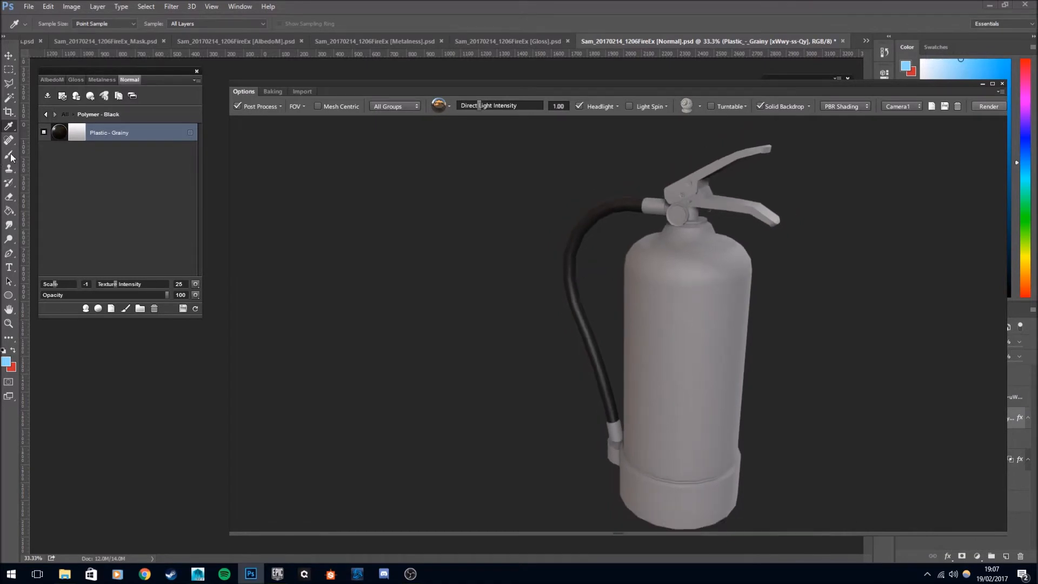
Create the Painted Machine smart material from the Metal category above the Polymer - Black group.
click(44, 113)
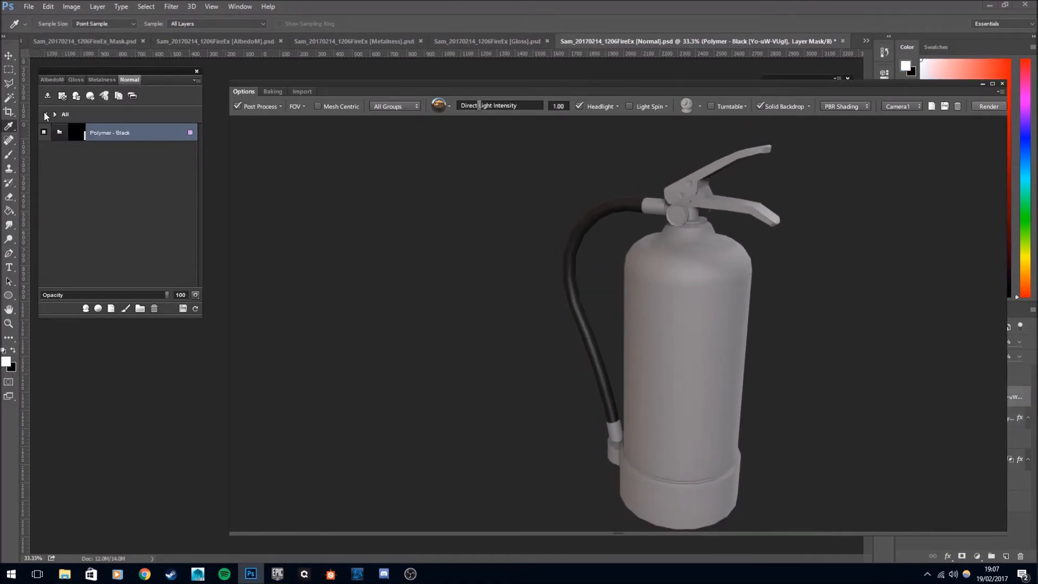
click(85, 309)
scroll(591, 94, down, 3)
scroll(591, 93, down, 9)
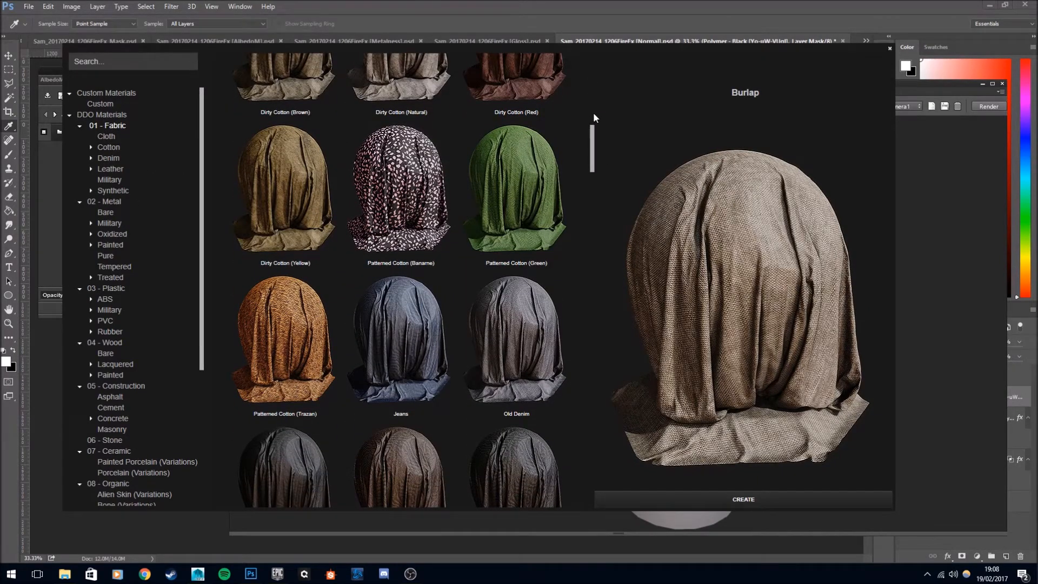
scroll(595, 113, down, 15)
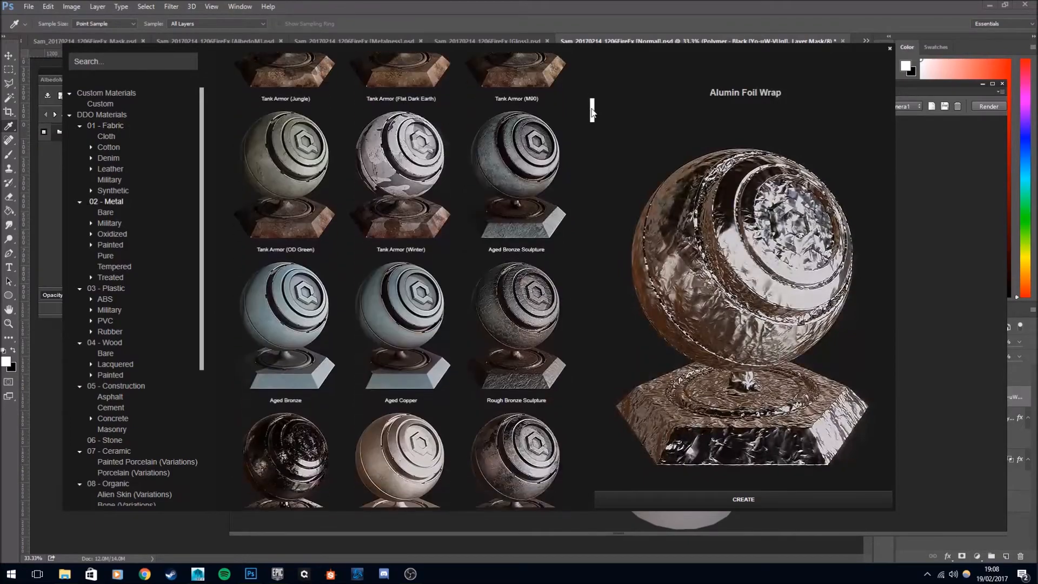
drag(592, 135, 605, 191)
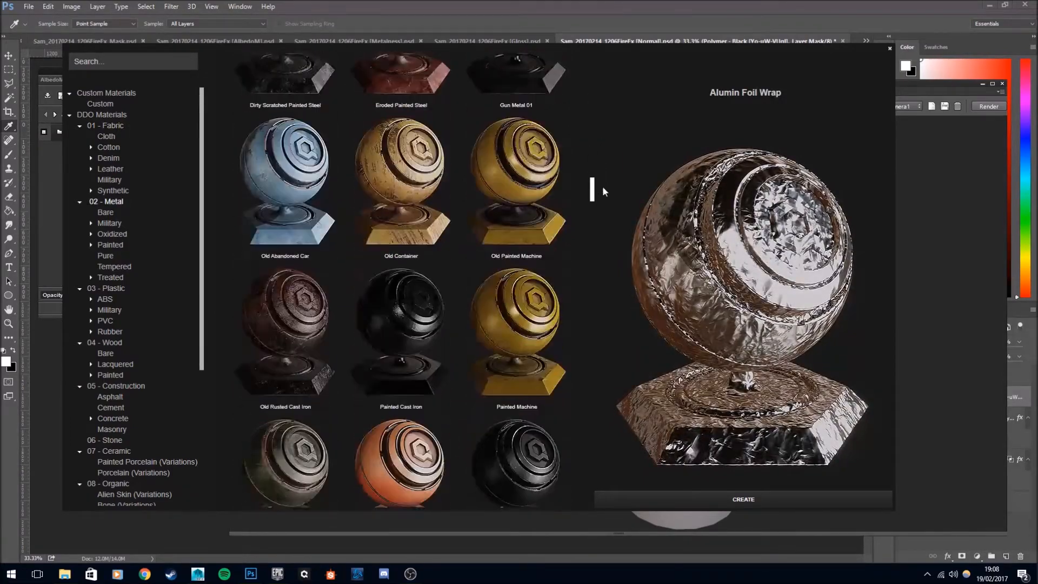
click(292, 158)
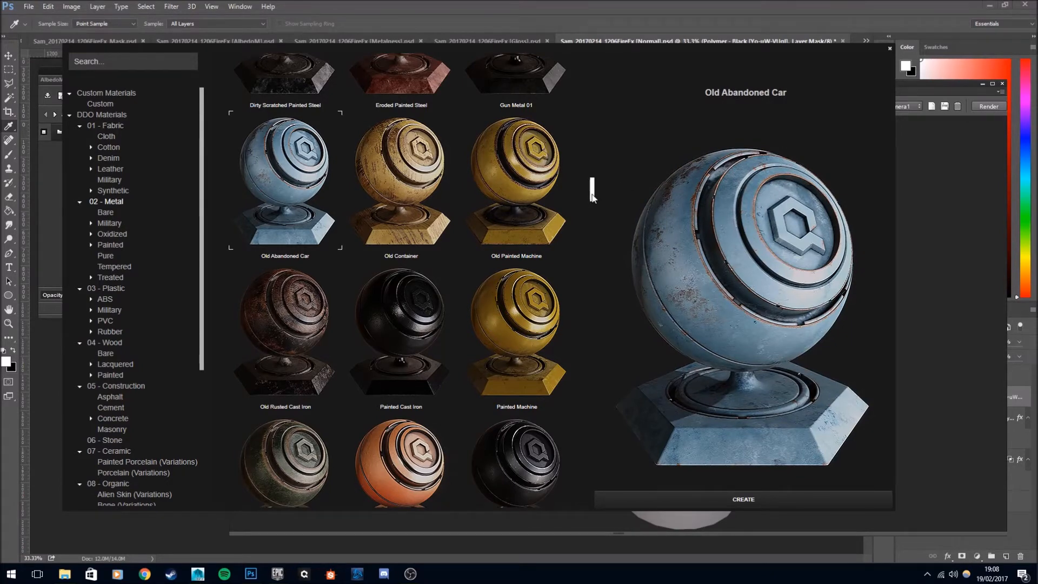
scroll(592, 197, down, 2)
click(541, 226)
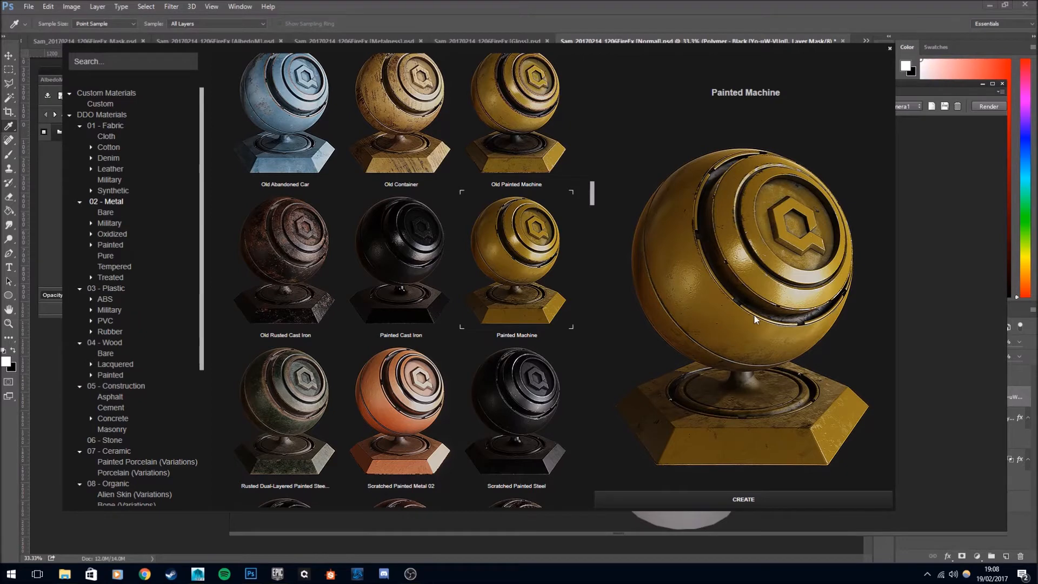
click(742, 500)
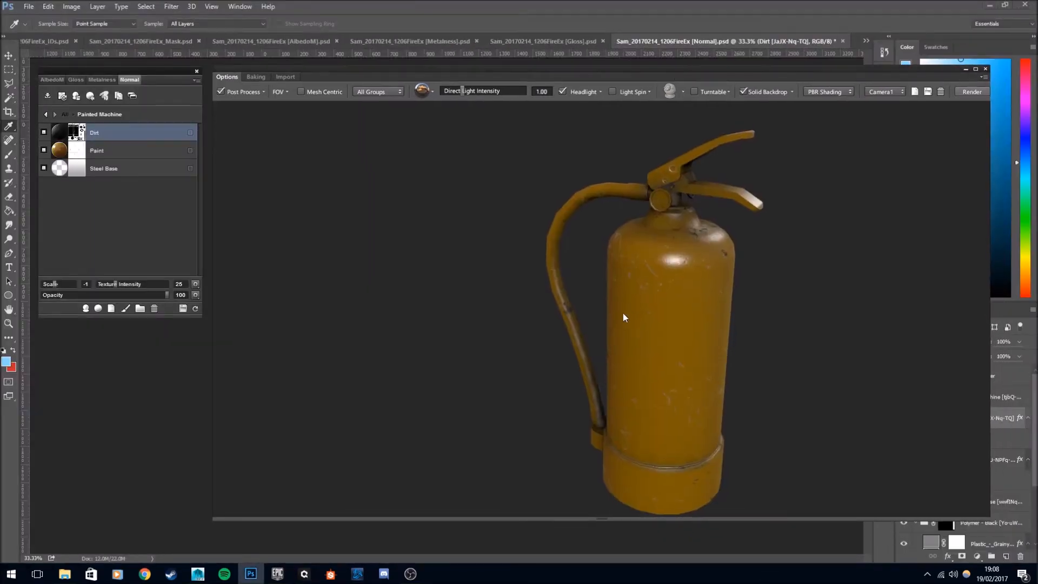
Examine the Painted Machine paint, scratches and dirt on the extinguisher from its handle down to its base.
drag(761, 292, 729, 289)
middle_drag(728, 289, 662, 213)
scroll(660, 207, up, 3)
scroll(659, 207, up, 3)
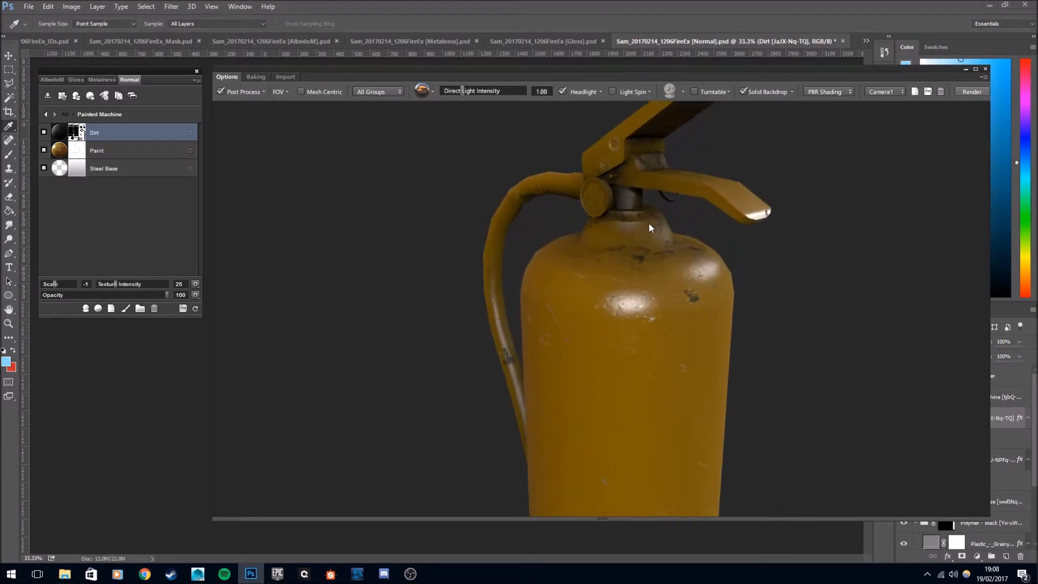
drag(647, 225, 744, 216)
middle_drag(656, 253, 667, 157)
middle_drag(654, 234, 647, 180)
scroll(649, 186, down, 5)
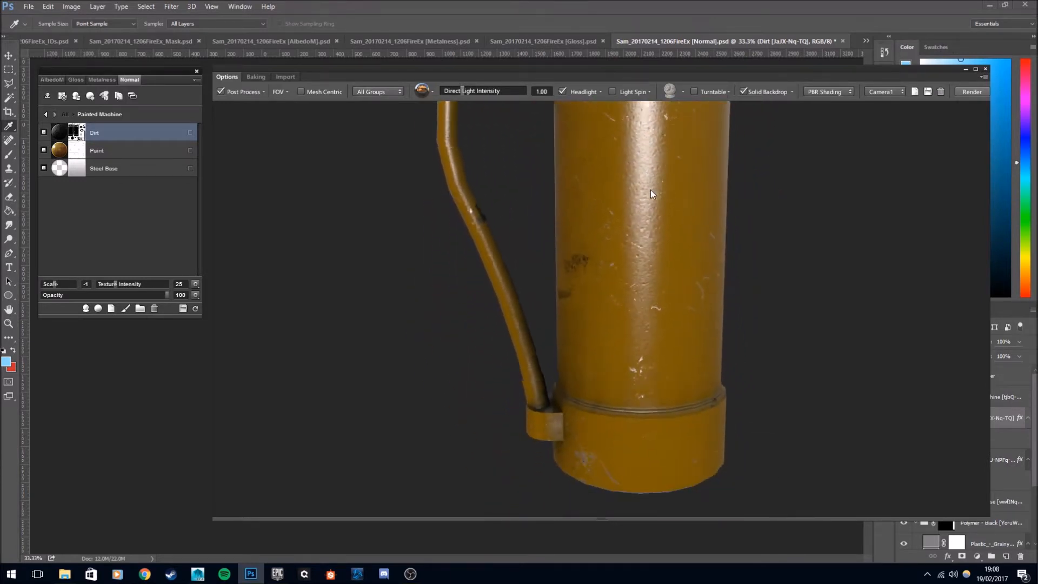
Examine the Painted Machine material on the extinguisher's handle, valve, hose and cylinder up close and as a whole.
middle_drag(647, 235, 612, 245)
scroll(611, 243, up, 3)
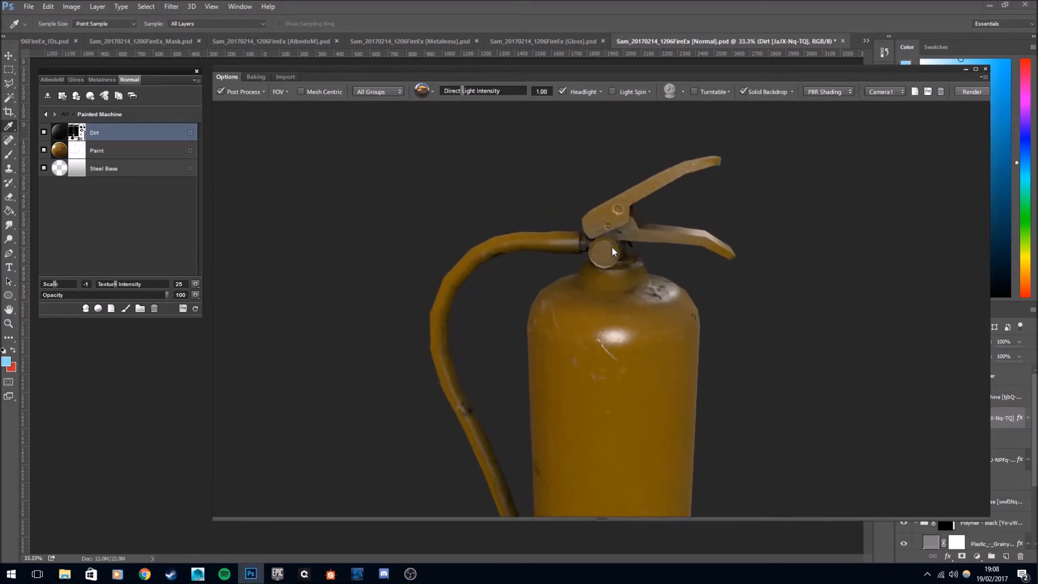
mouse_move(602, 247)
mouse_down()
mouse_move(796, 261)
mouse_move(557, 257)
mouse_move(551, 267)
mouse_move(610, 253)
mouse_move(582, 241)
mouse_move(598, 248)
mouse_up()
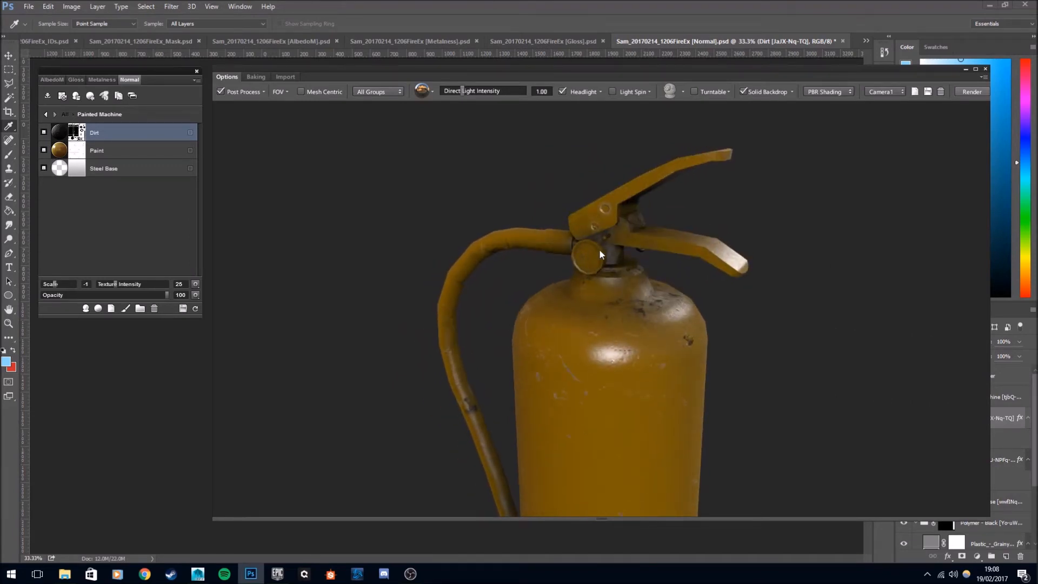
scroll(593, 243, up, 10)
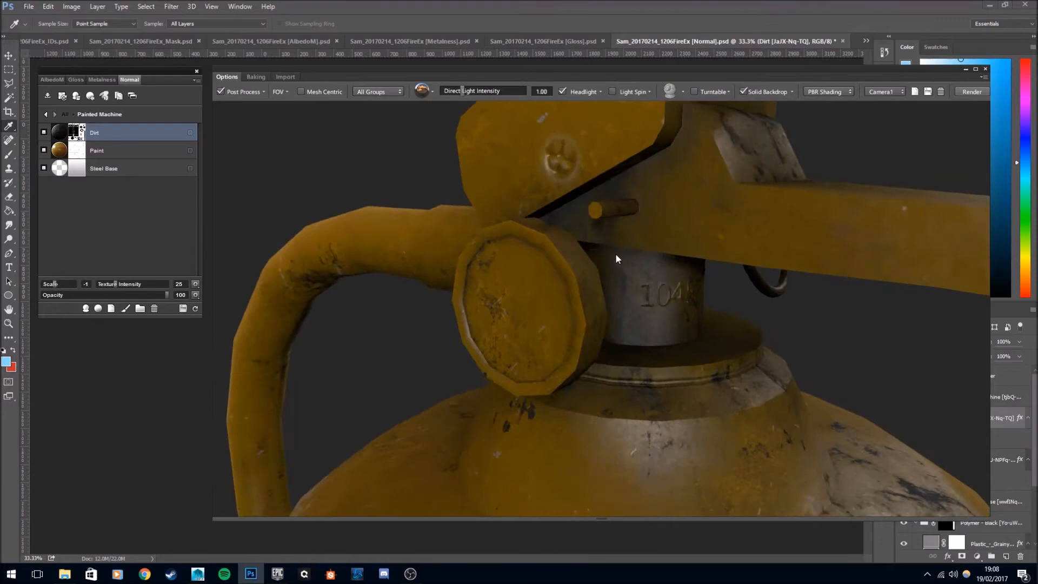
scroll(670, 335, down, 4)
middle_drag(669, 336, 592, 235)
drag(591, 235, 602, 268)
scroll(602, 268, down, 5)
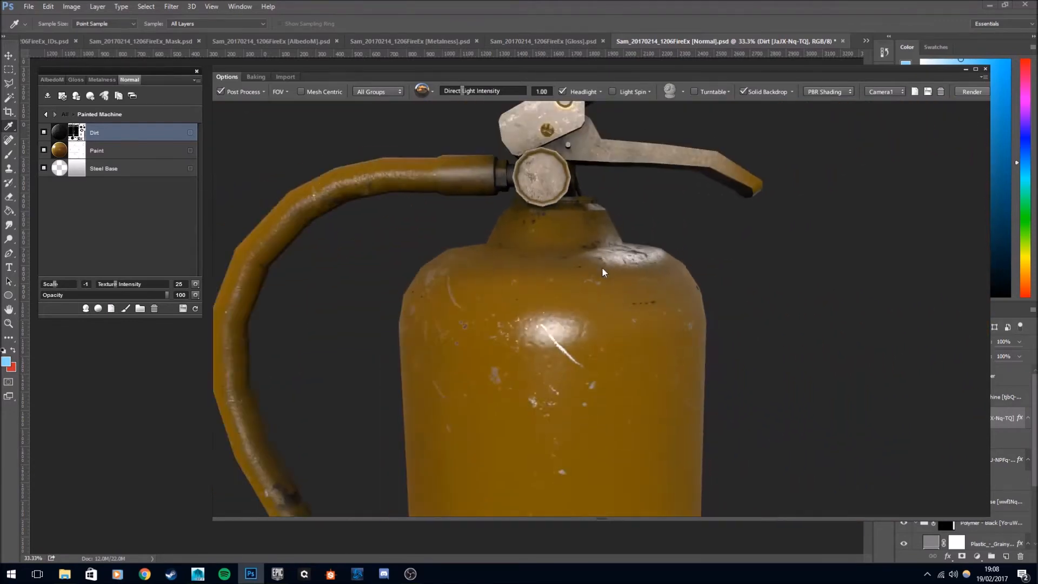
middle_drag(601, 267, 623, 209)
scroll(623, 209, down, 5)
drag(686, 261, 628, 265)
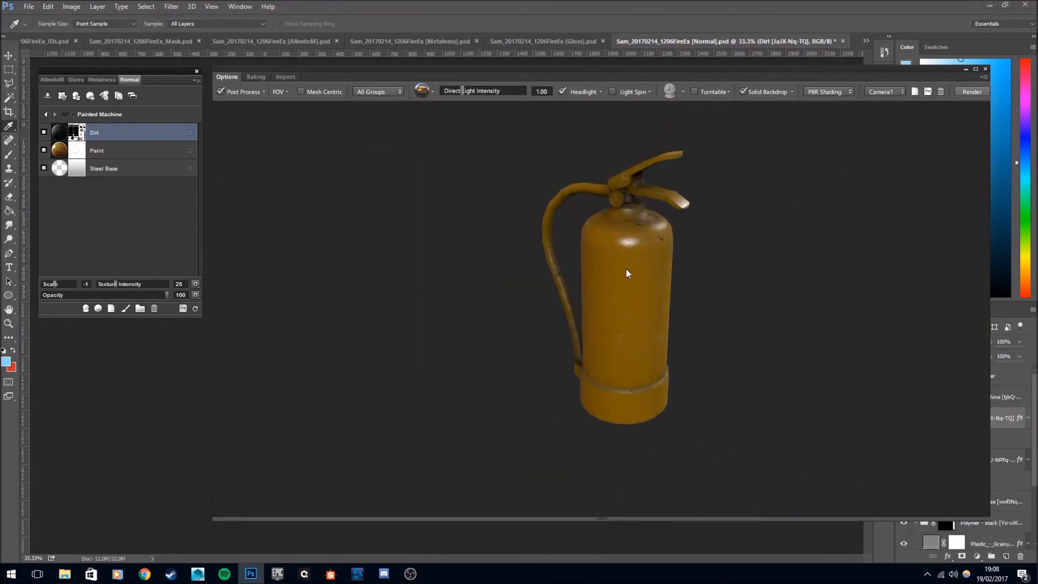
middle_drag(628, 265, 612, 273)
scroll(612, 273, up, 2)
Restrict the Painted Machine group to the cylinder and handles by assigning it material ID colour FF5A5A.
click(45, 114)
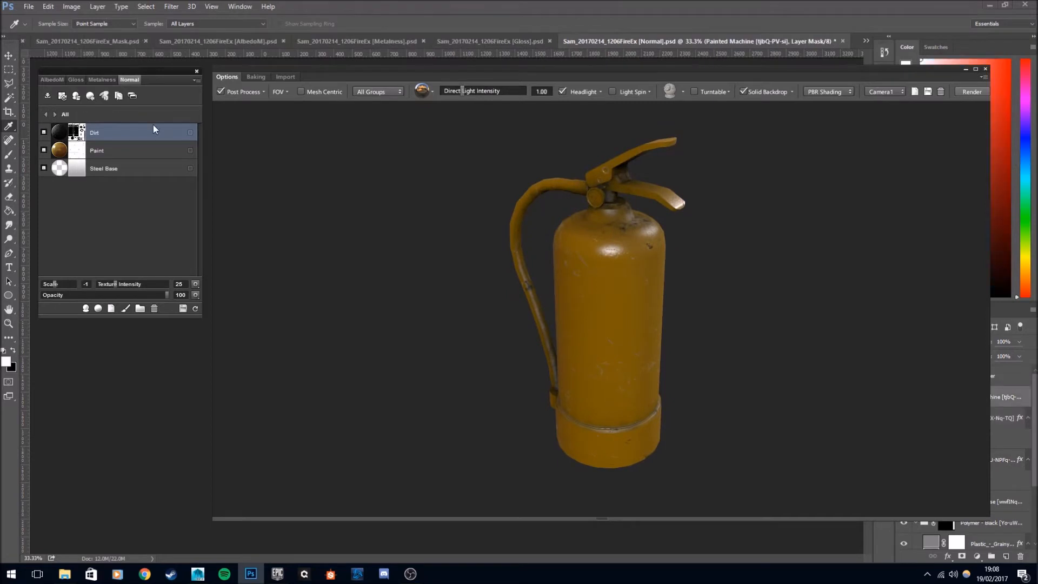
click(190, 133)
click(208, 204)
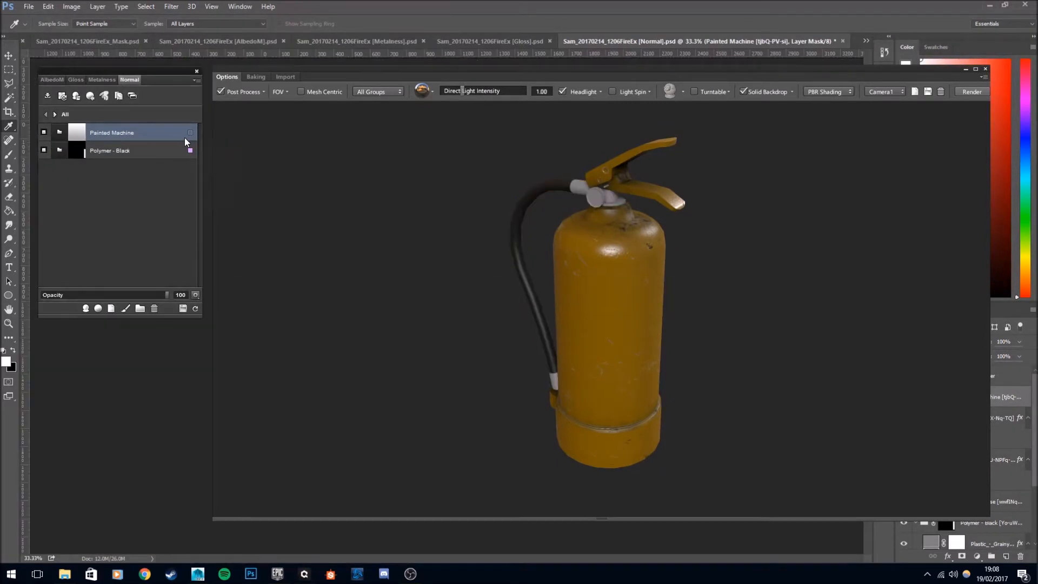
mouse_move(762, 257)
mouse_down()
mouse_move(695, 248)
mouse_move(624, 257)
mouse_move(643, 223)
mouse_move(632, 208)
mouse_up()
scroll(638, 255, up, 3)
scroll(632, 207, up, 2)
middle_drag(633, 207, 591, 236)
Set the reflectance colour of Painted Machine's Paint layer in the albedo map to red 8d1212 and check the extinguisher.
click(60, 132)
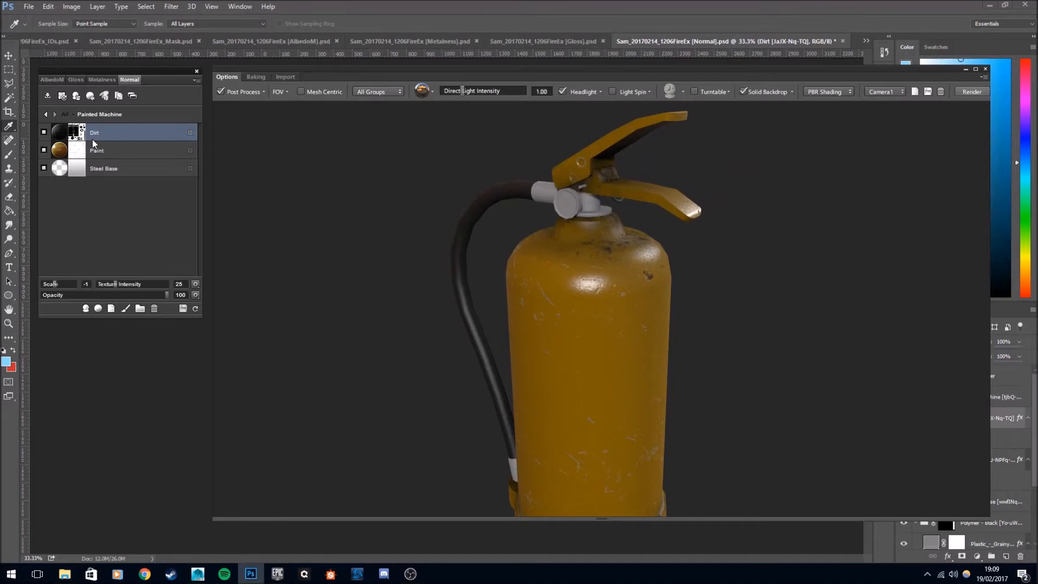
click(56, 81)
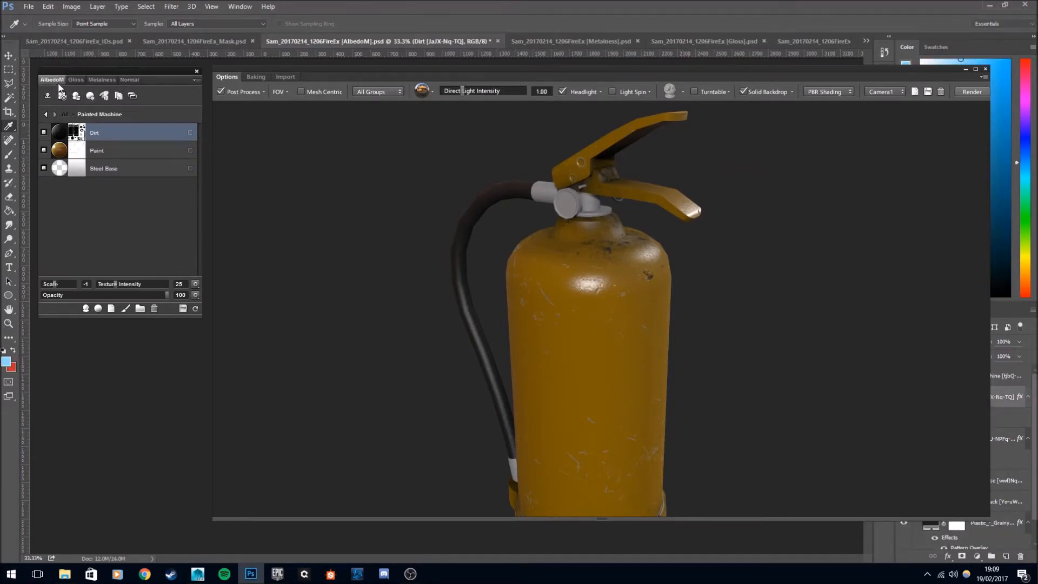
click(95, 151)
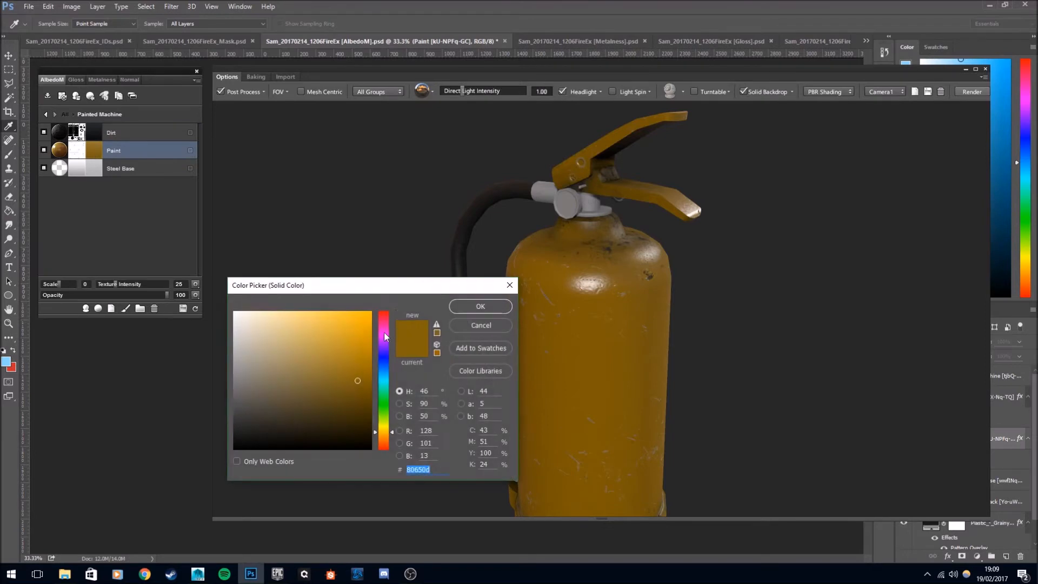
click(383, 314)
drag(357, 380, 354, 373)
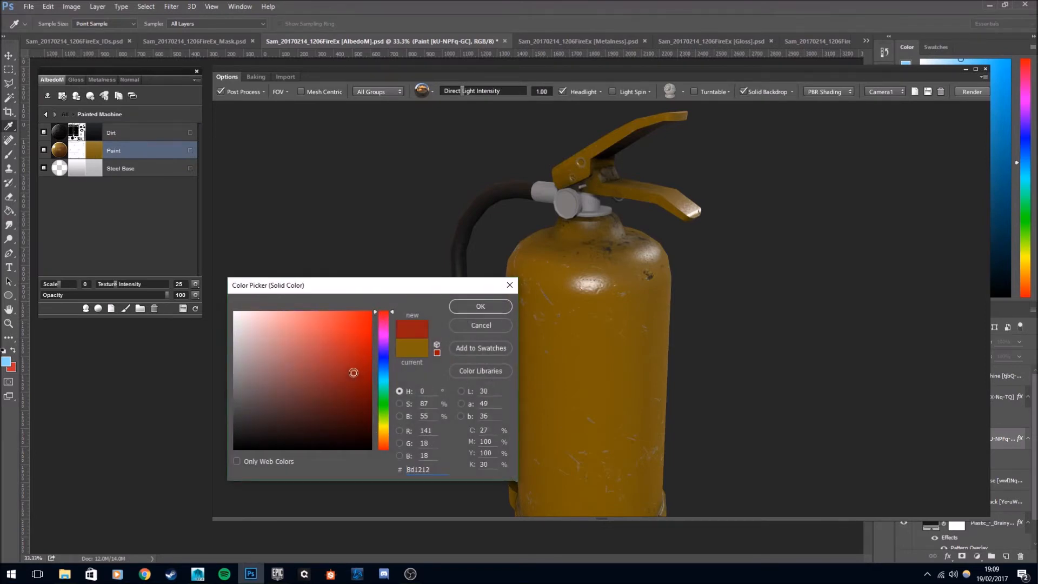
click(481, 307)
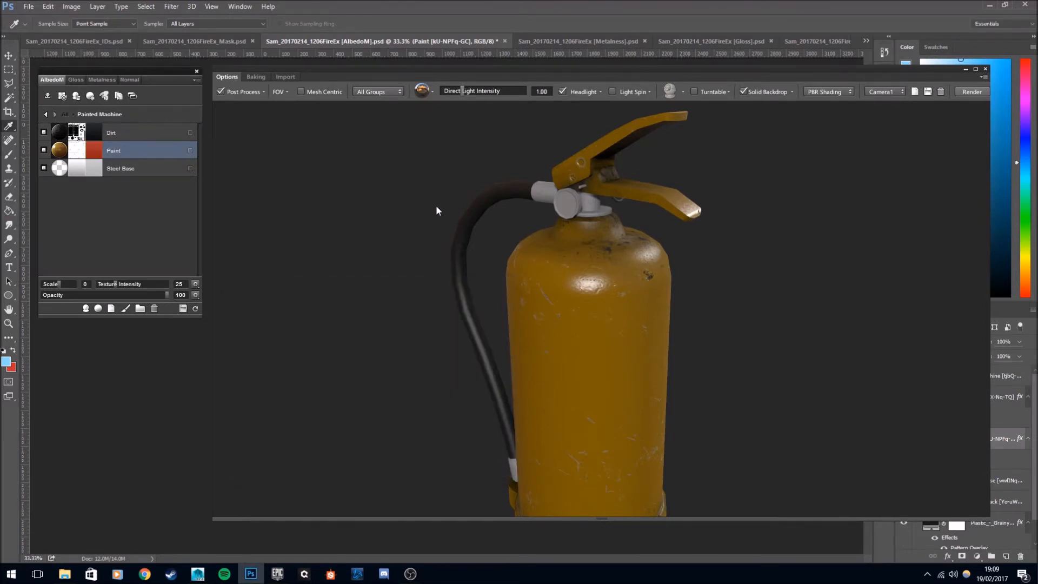
middle_drag(501, 276, 511, 233)
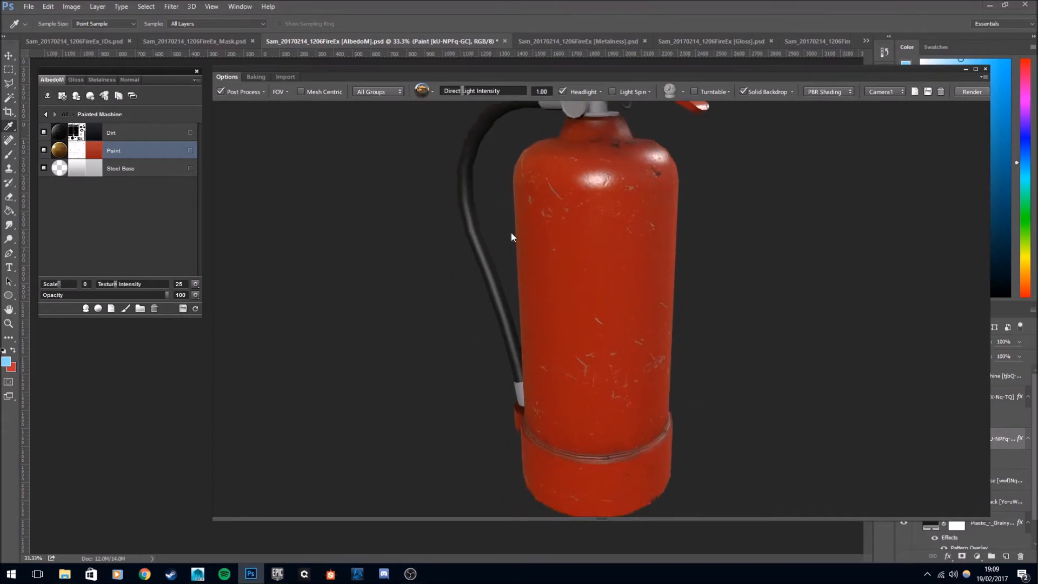
drag(511, 233, 607, 246)
scroll(586, 260, down, 3)
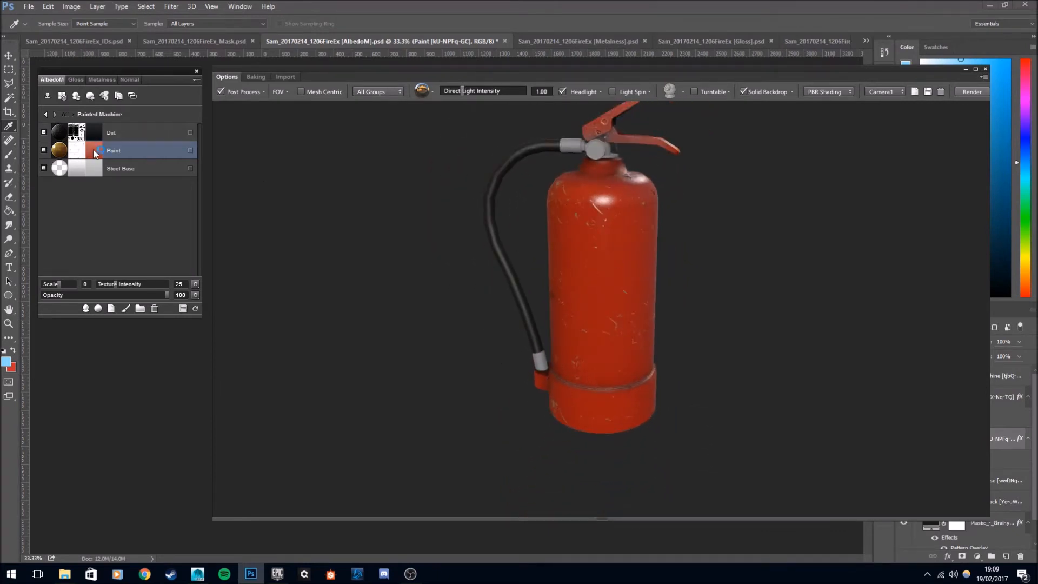
Try a brighter red as the Paint layer's reflectance colour, then replace it with a more muted red.
click(94, 151)
click(328, 334)
click(466, 311)
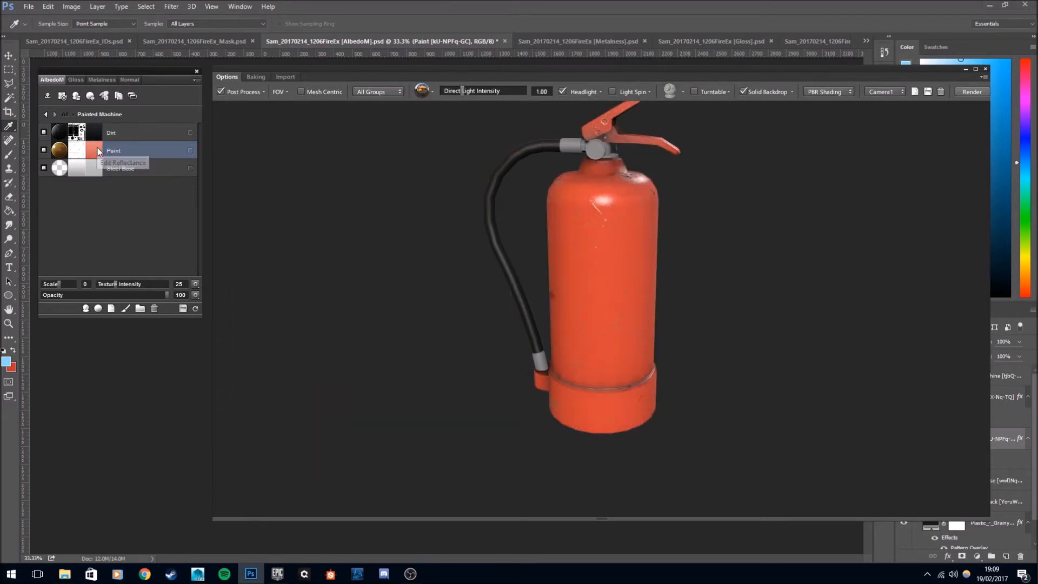
click(94, 151)
click(334, 362)
drag(339, 362, 325, 368)
click(510, 307)
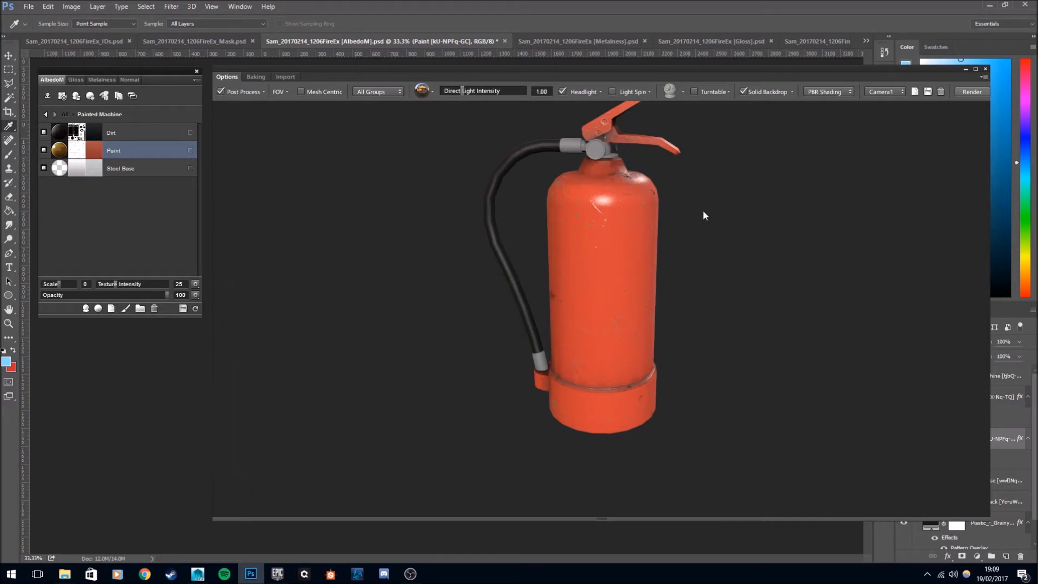
Examine the recoloured red paint, scratches and dirt around the extinguisher's cylinder, shoulder and handles.
drag(654, 226, 606, 223)
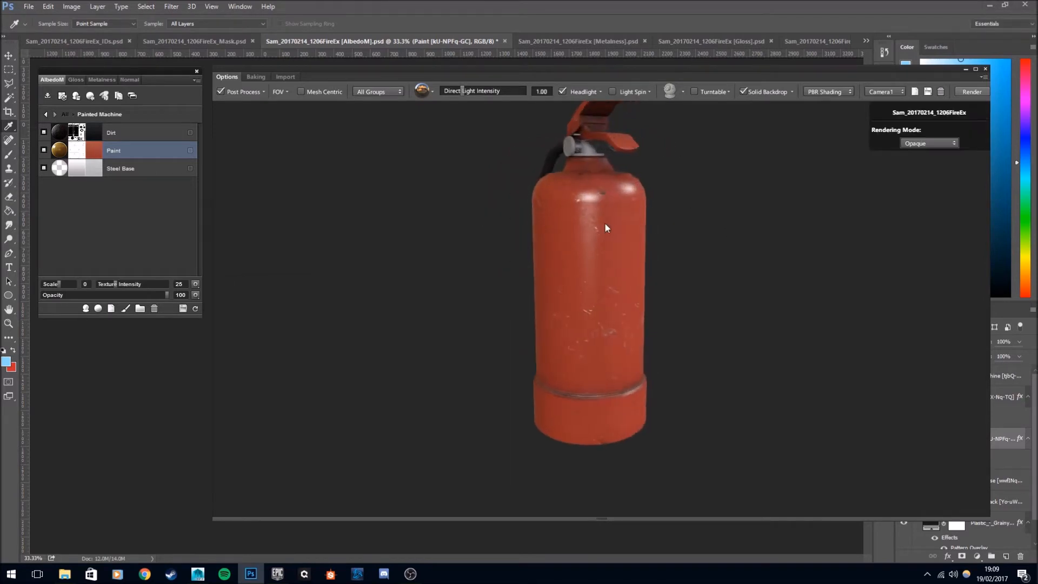
middle_drag(605, 224, 594, 268)
drag(595, 268, 601, 330)
right_drag(601, 329, 576, 306)
drag(576, 304, 621, 297)
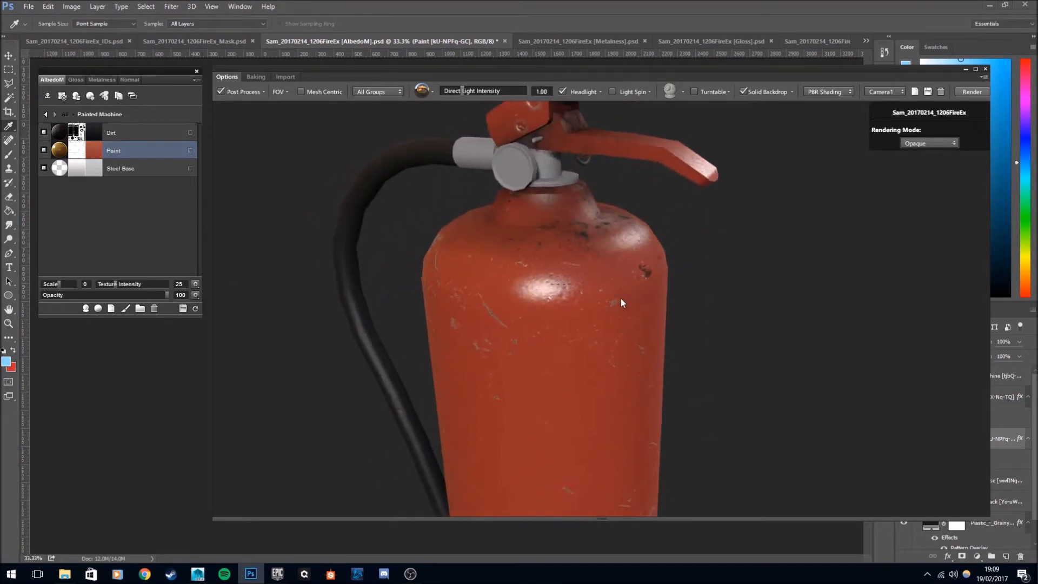
right_drag(621, 297, 624, 275)
mouse_move(624, 274)
mouse_down()
mouse_move(682, 257)
mouse_move(608, 278)
mouse_up()
right_drag(608, 278, 589, 291)
drag(589, 291, 634, 277)
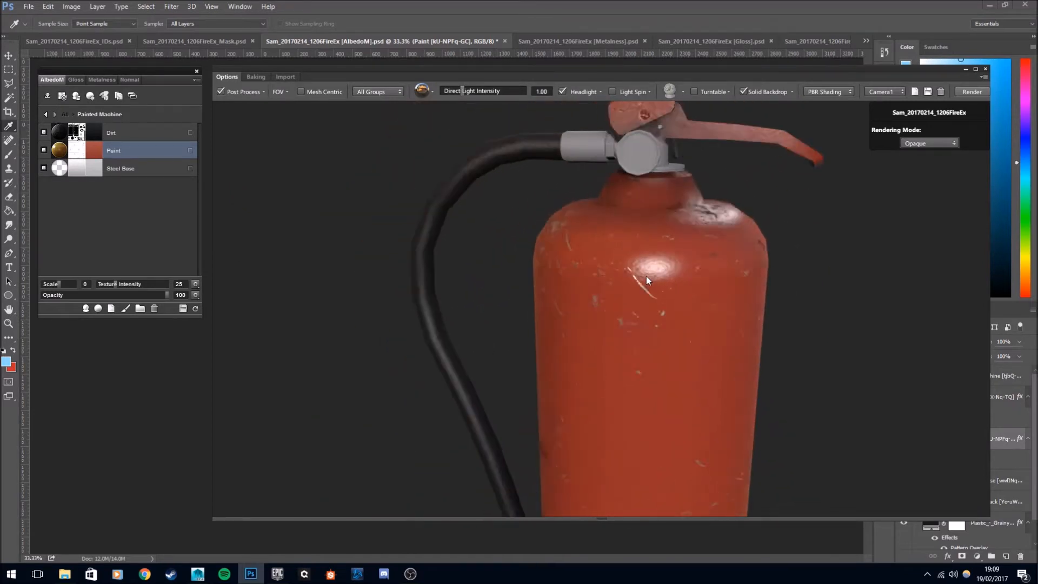
middle_drag(634, 277, 610, 218)
right_drag(610, 219, 620, 258)
middle_drag(621, 257, 585, 303)
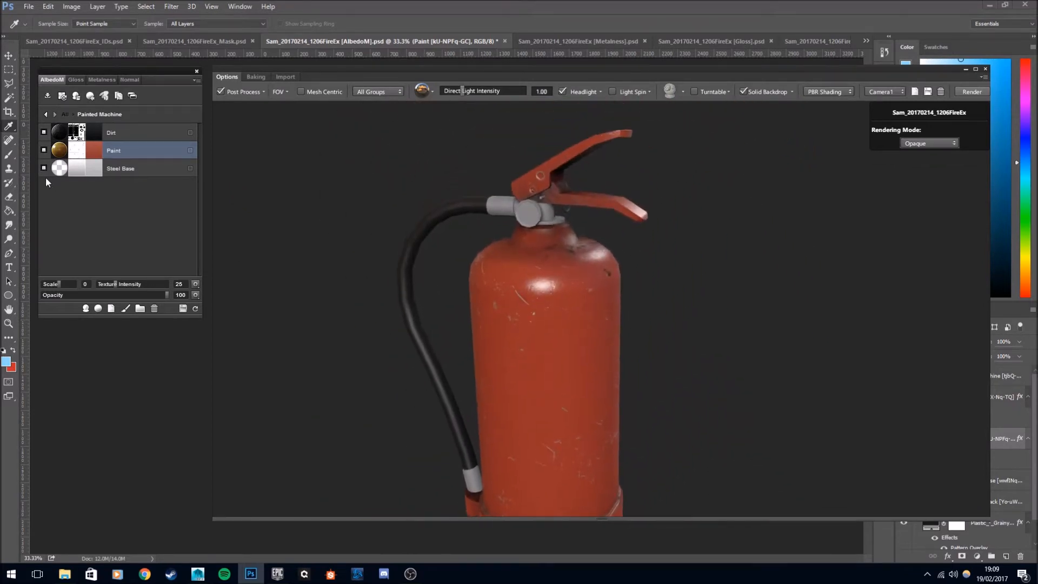
Create the Metal Plate smart material from the Metal category above the Painted Machine group.
click(46, 114)
click(86, 309)
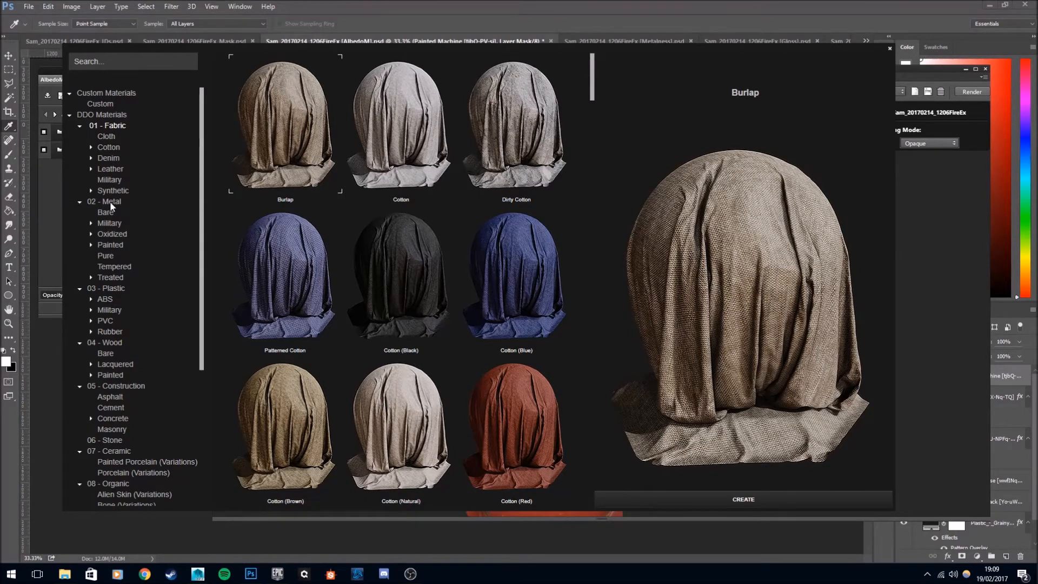
click(111, 203)
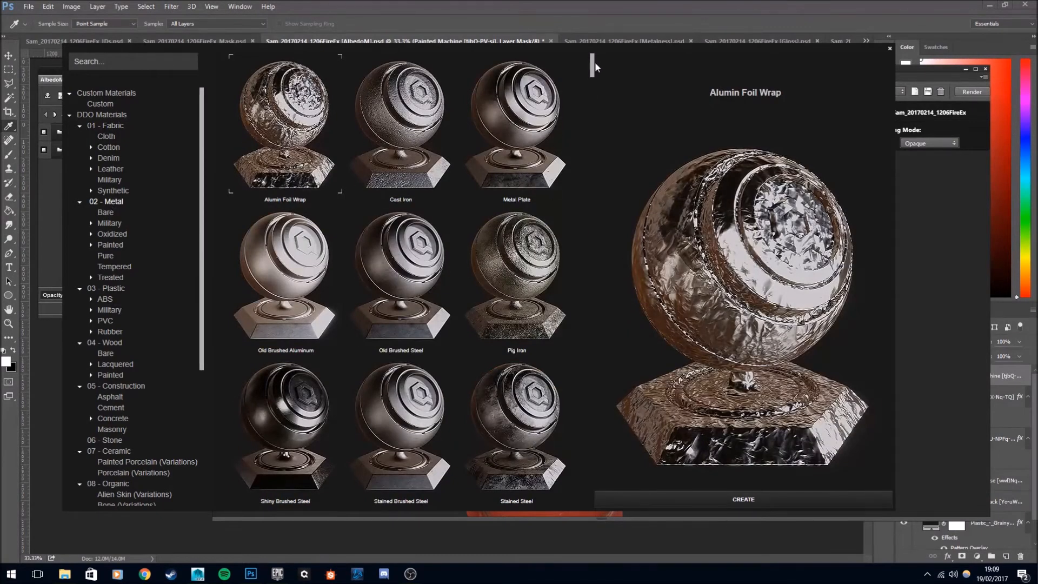
click(511, 128)
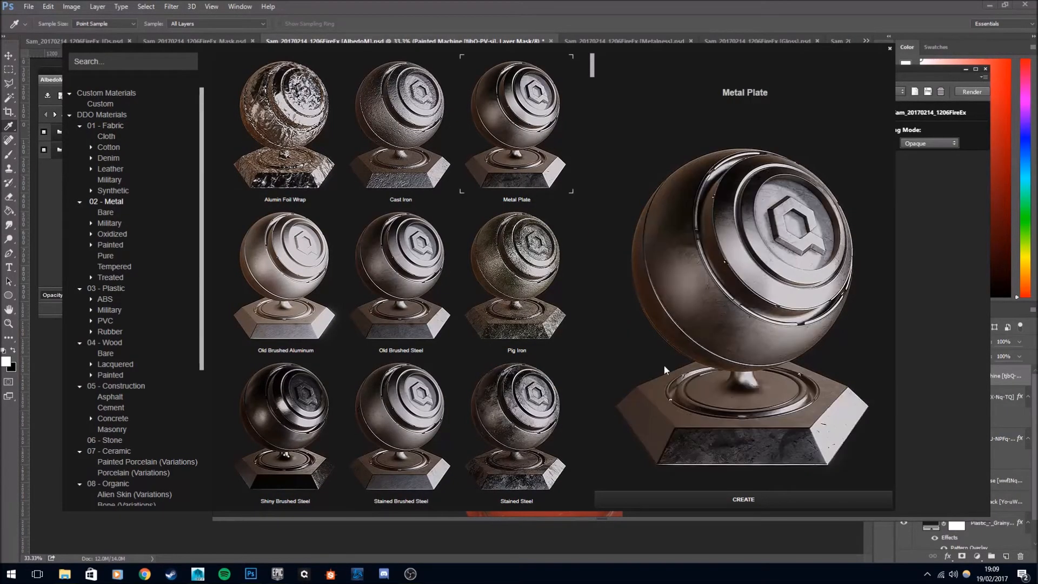
click(783, 510)
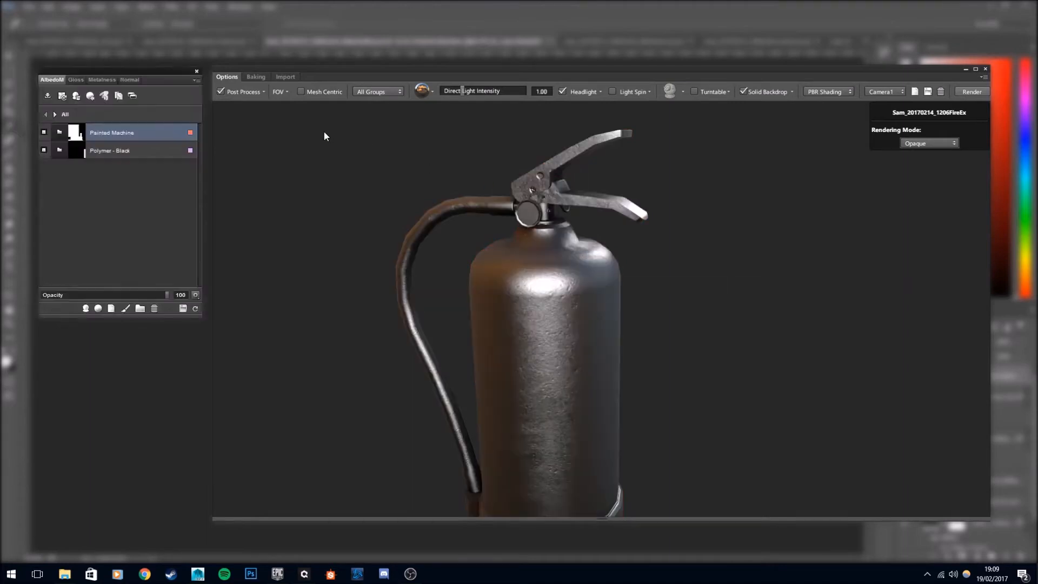
Restrict the Metal Plate group to the valve and hose fittings by assigning material ID colour 8CDDFF, and check these parts.
click(55, 114)
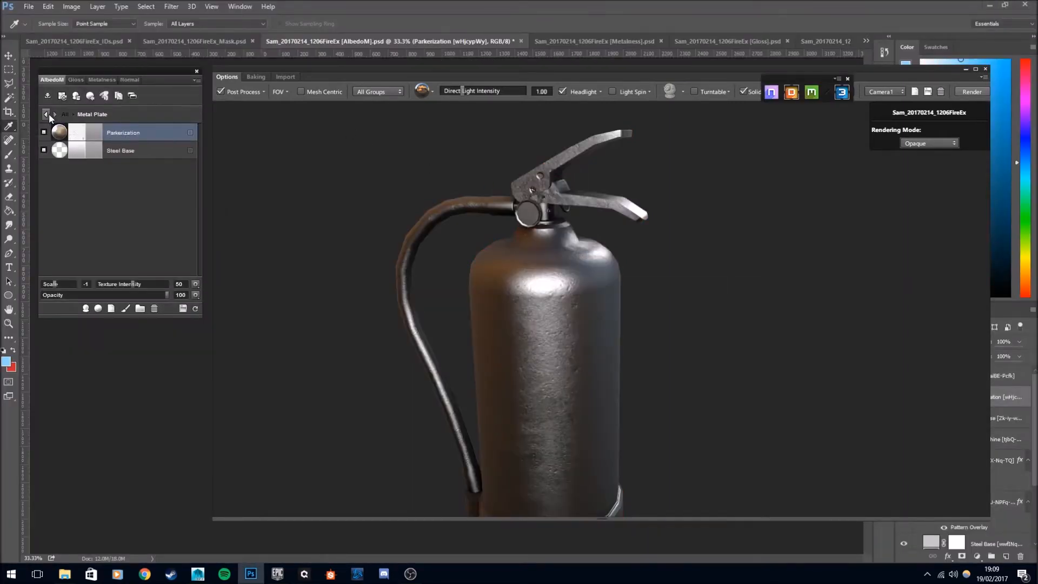
click(47, 115)
click(191, 132)
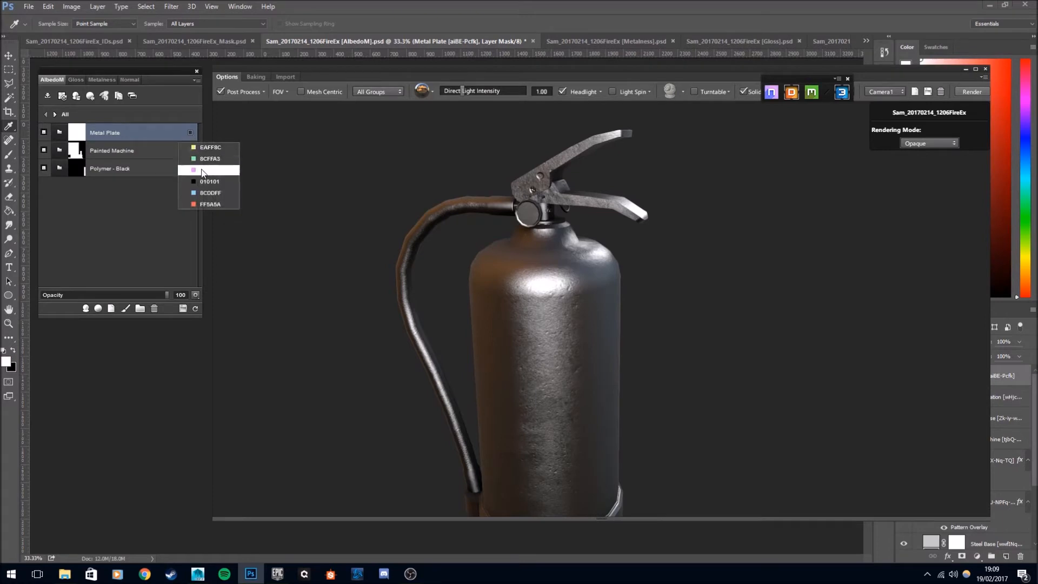
click(210, 193)
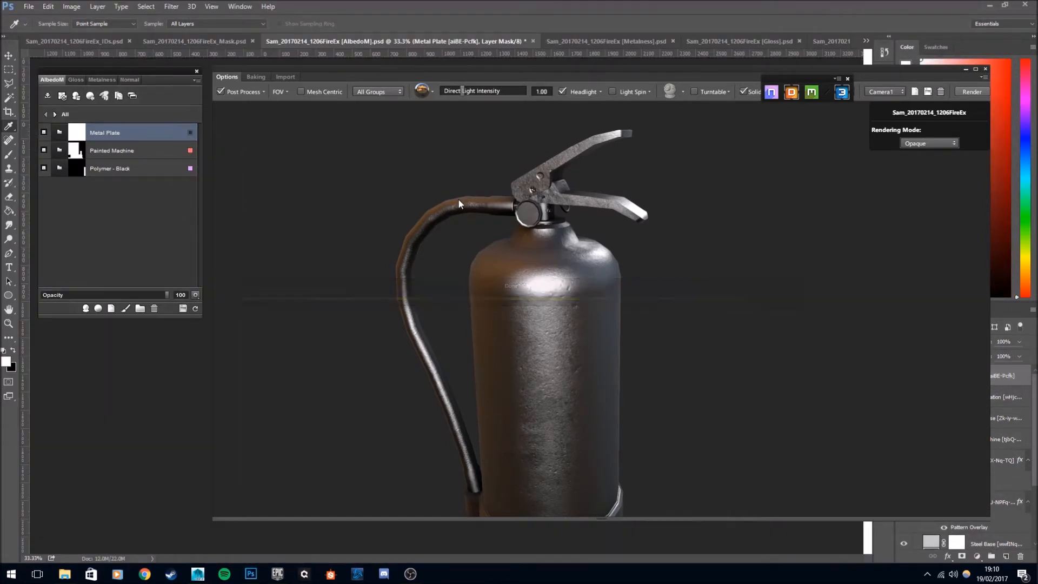
scroll(497, 245, up, 8)
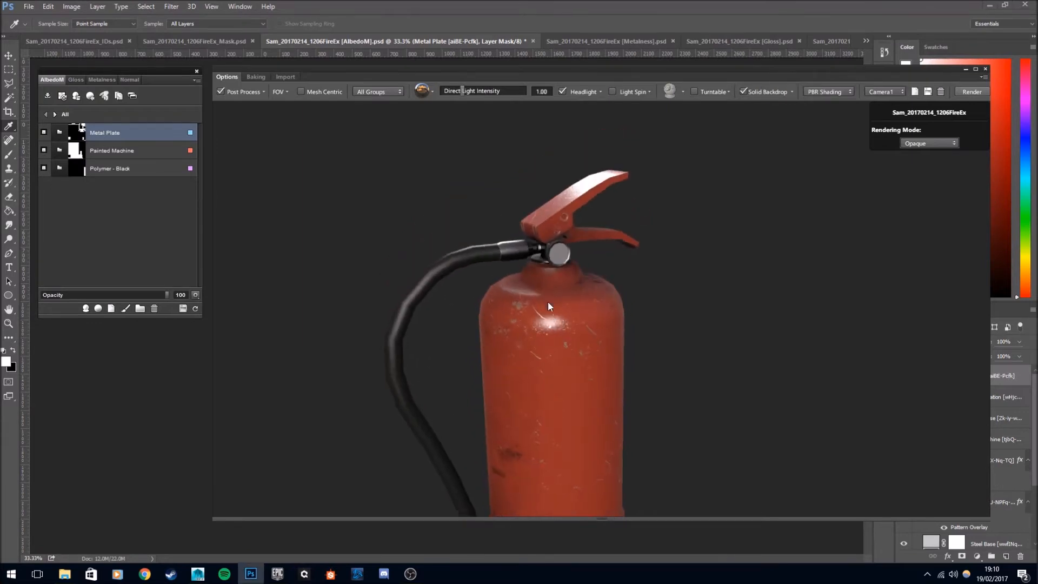
scroll(585, 305, down, 8)
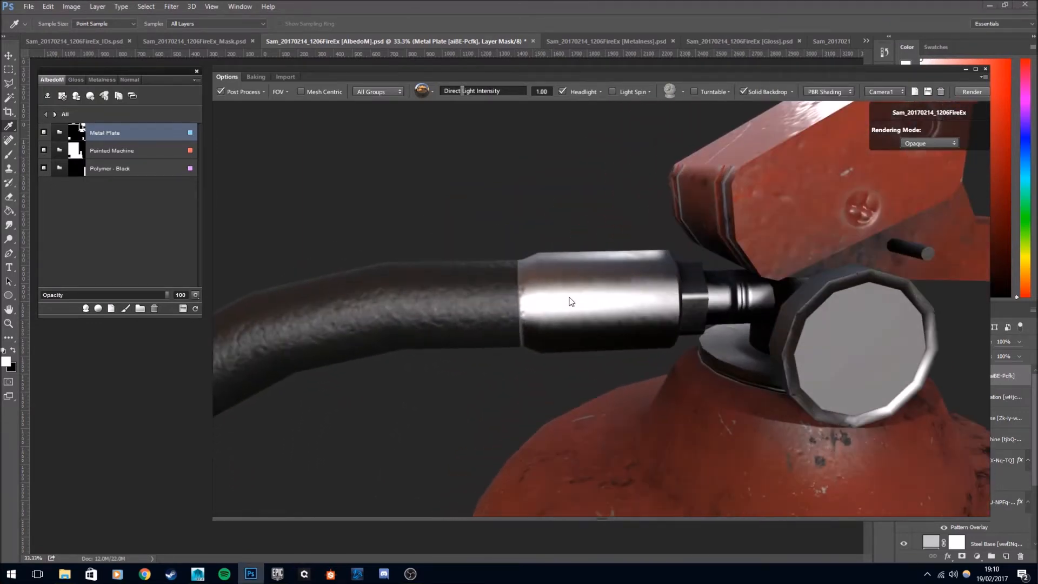
scroll(557, 280, down, 5)
mouse_move(567, 289)
mouse_down()
mouse_move(595, 265)
mouse_move(609, 144)
mouse_move(601, 271)
mouse_move(588, 290)
mouse_move(536, 302)
mouse_move(573, 304)
mouse_up()
mouse_move(570, 268)
mouse_down()
mouse_move(518, 312)
mouse_move(583, 277)
mouse_up()
scroll(565, 303, up, 4)
scroll(566, 310, down, 4)
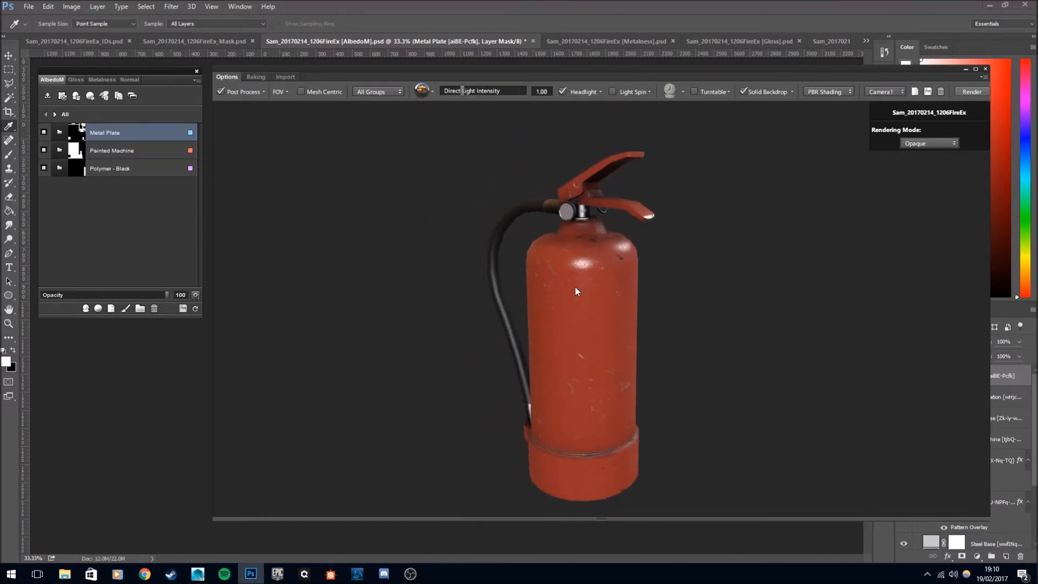
Search the smart materials for "glas" and create Dirty Glass above the Metal Plate group.
click(85, 309)
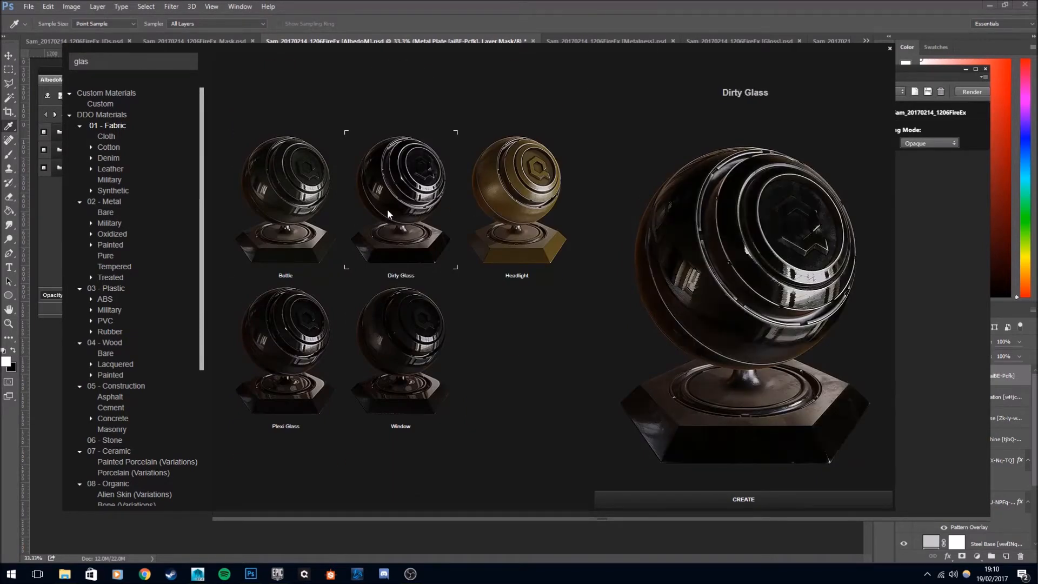
click(366, 249)
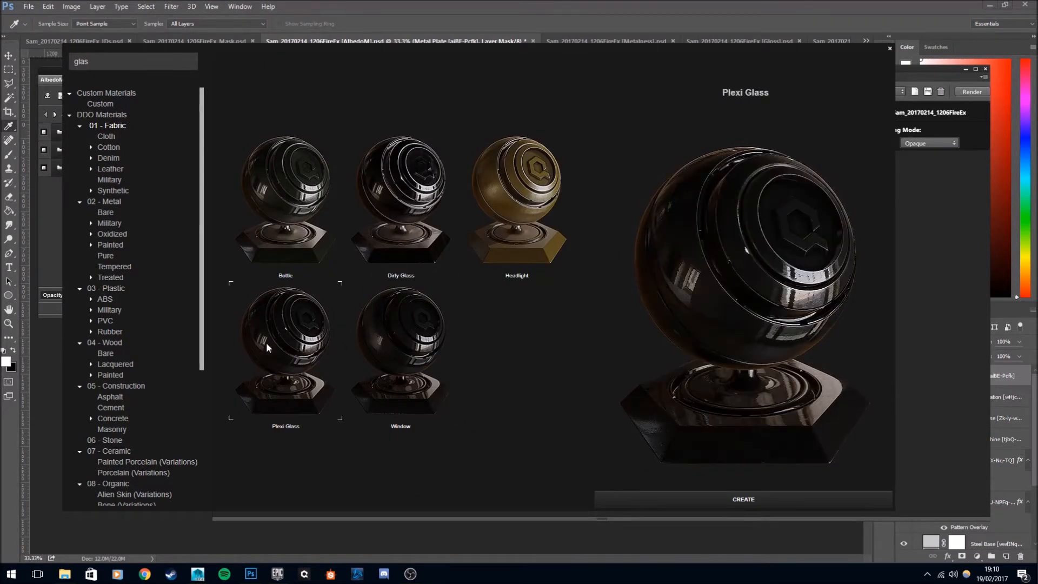
click(742, 497)
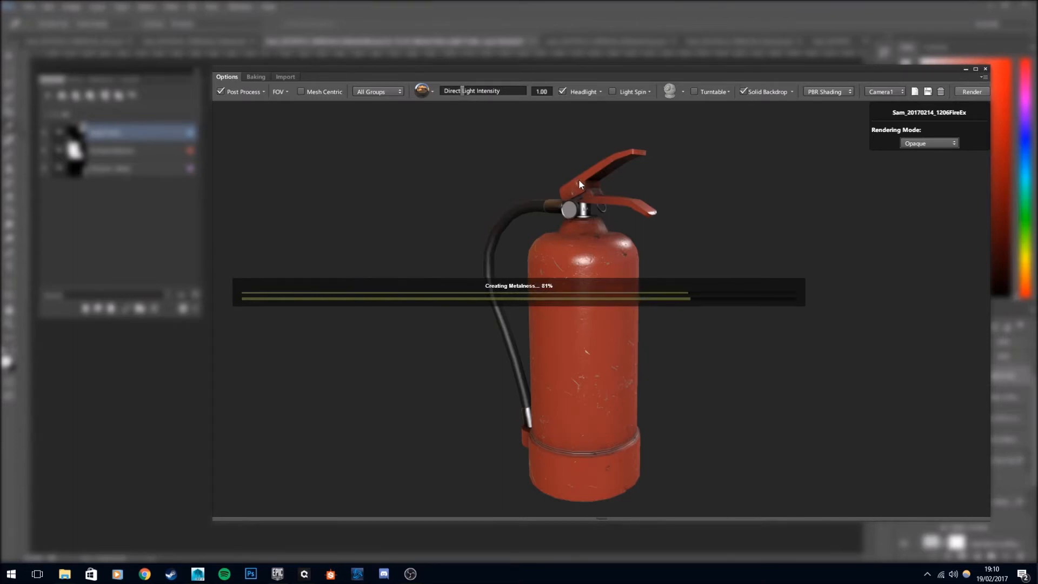
scroll(576, 187, up, 3)
middle_drag(576, 187, 572, 216)
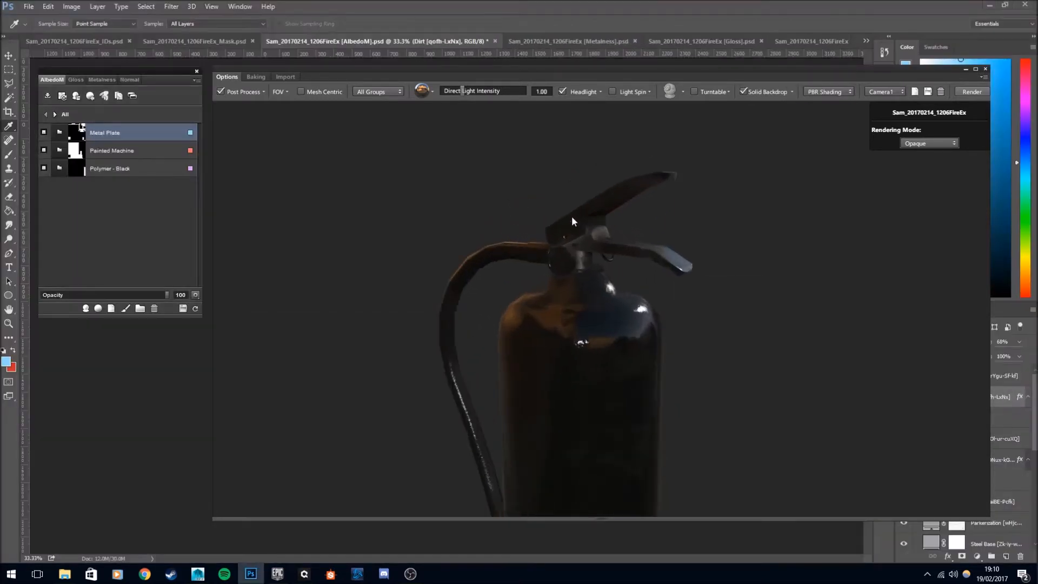
scroll(573, 218, up, 2)
Restrict the Dirty Glass group to the round pressure gauge by assigning the green material ID colour, and check the gauge.
click(46, 115)
click(47, 115)
click(190, 132)
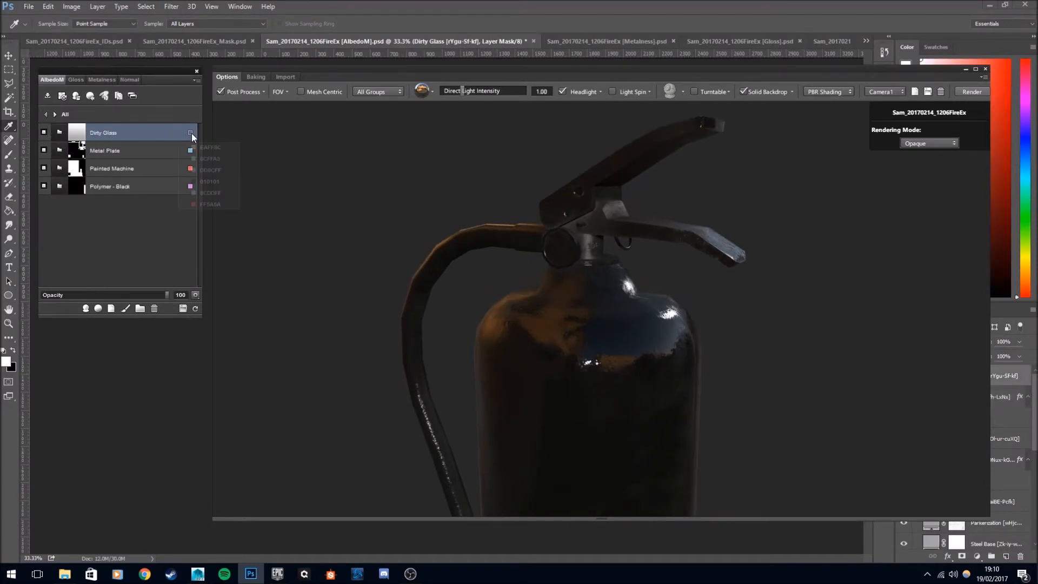
click(209, 161)
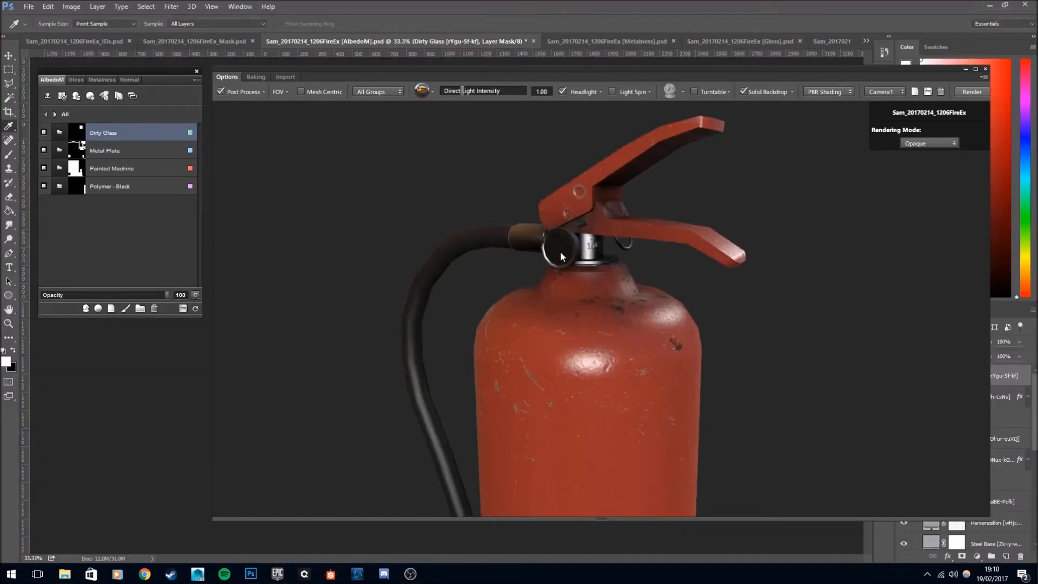
scroll(564, 247, up, 10)
scroll(592, 251, down, 10)
mouse_move(603, 230)
mouse_down()
mouse_move(679, 249)
mouse_move(869, 255)
mouse_move(528, 239)
mouse_move(635, 249)
mouse_move(590, 235)
mouse_up()
scroll(616, 241, down, 2)
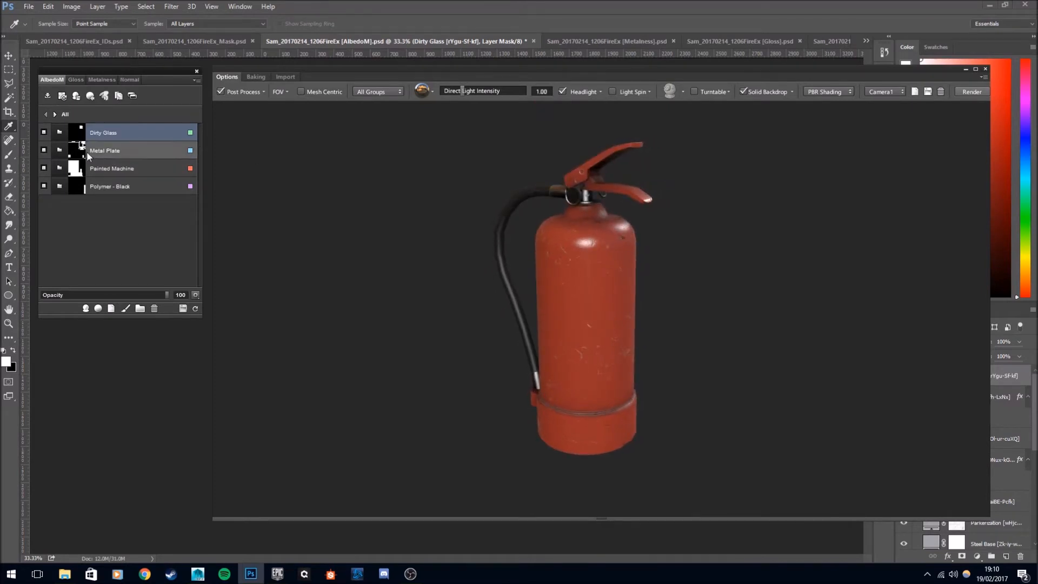
Create the Sand material from the DDO basic materials above the Dirt layer inside the Painted Machine group.
double_click(59, 149)
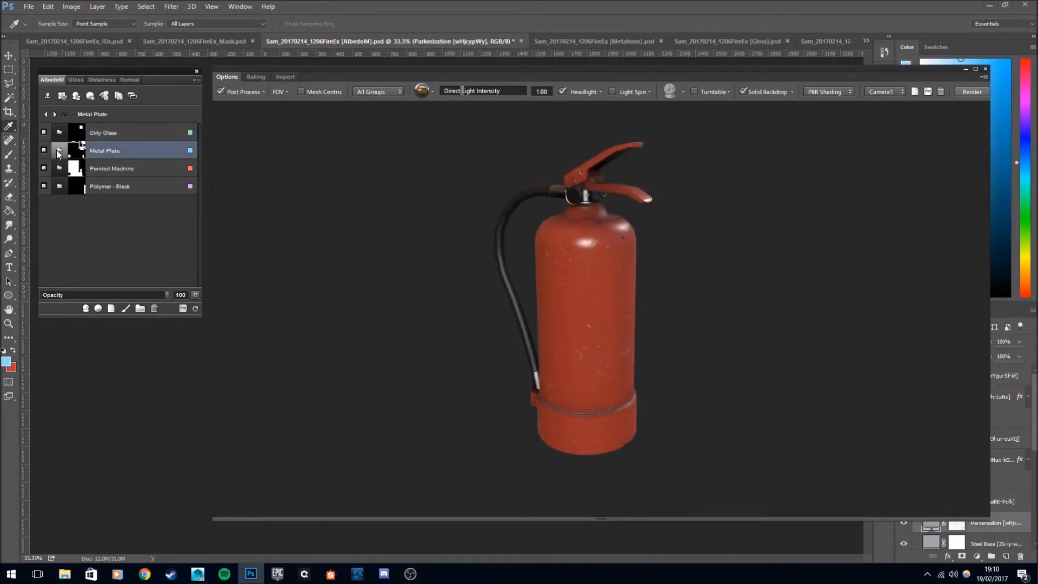
click(46, 114)
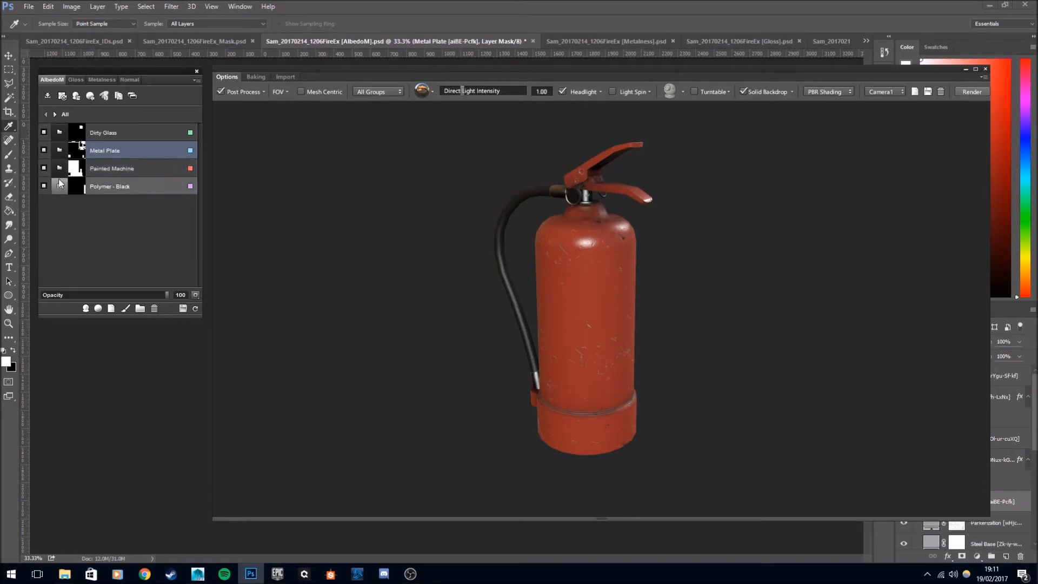
double_click(60, 170)
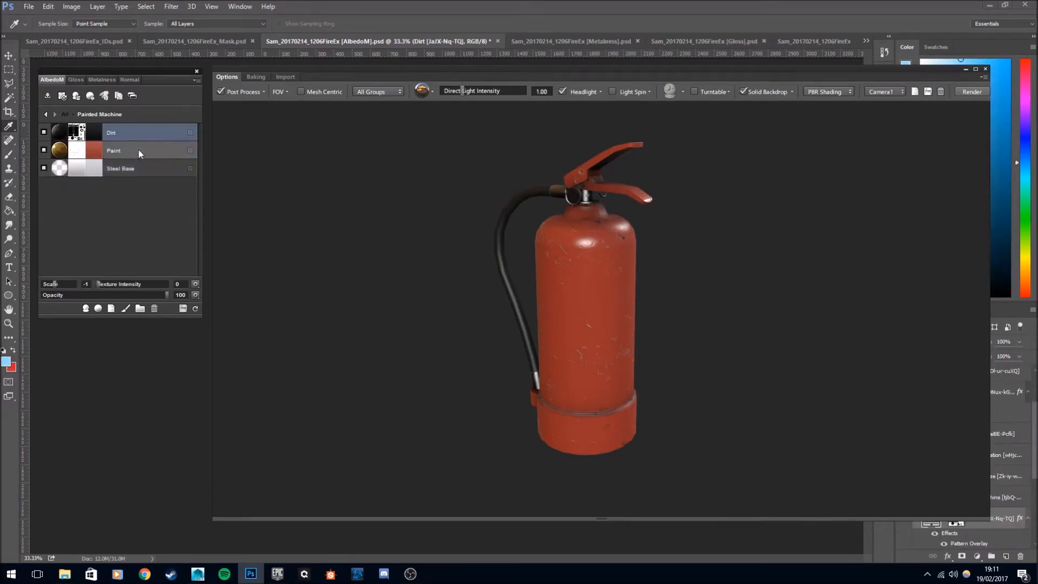
click(97, 308)
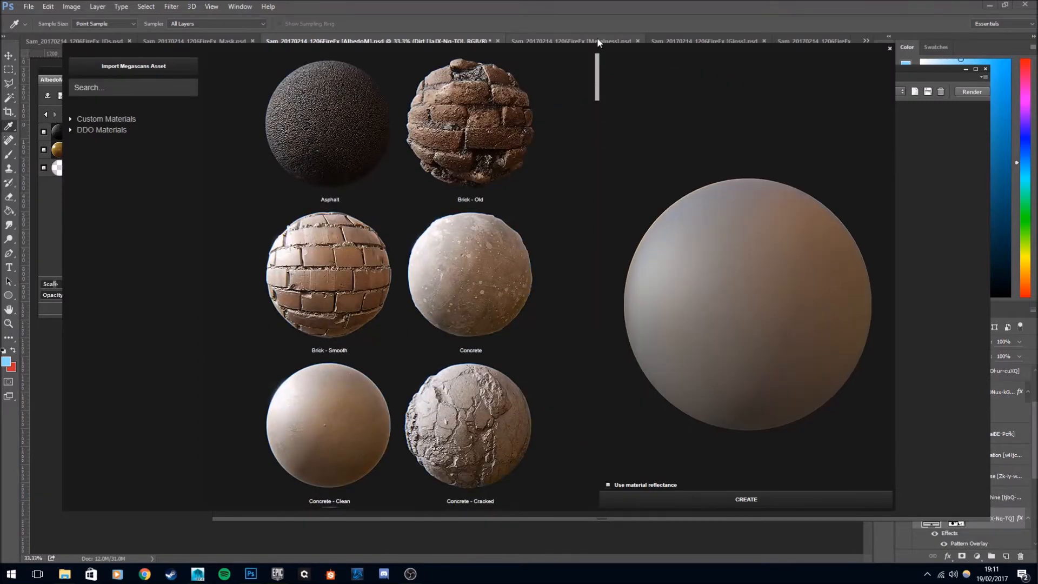
drag(599, 61, 600, 133)
click(452, 123)
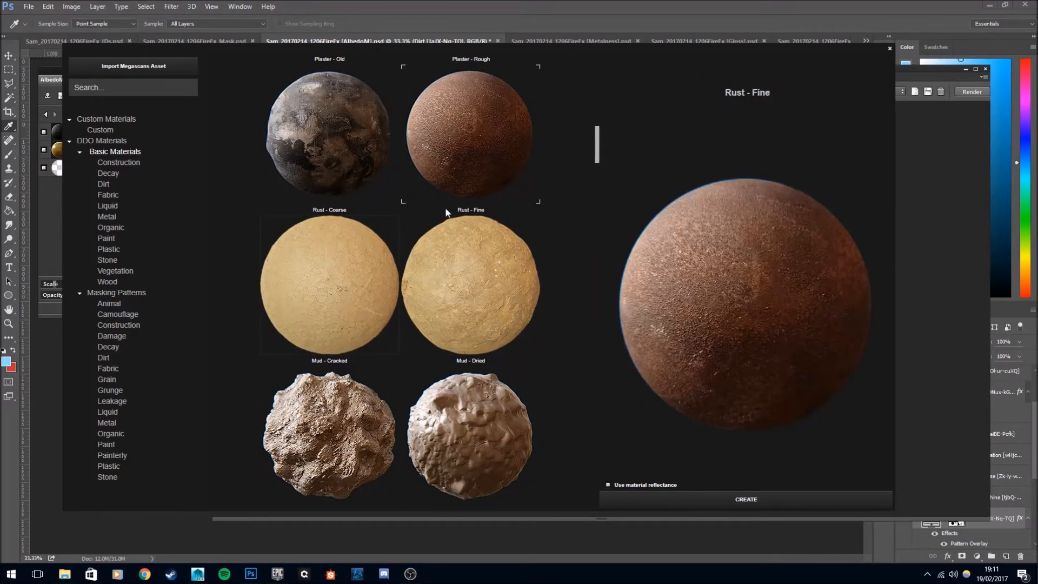
scroll(446, 214, down, 5)
mouse_move(597, 164)
mouse_down()
mouse_move(598, 189)
mouse_move(597, 174)
mouse_up()
click(470, 124)
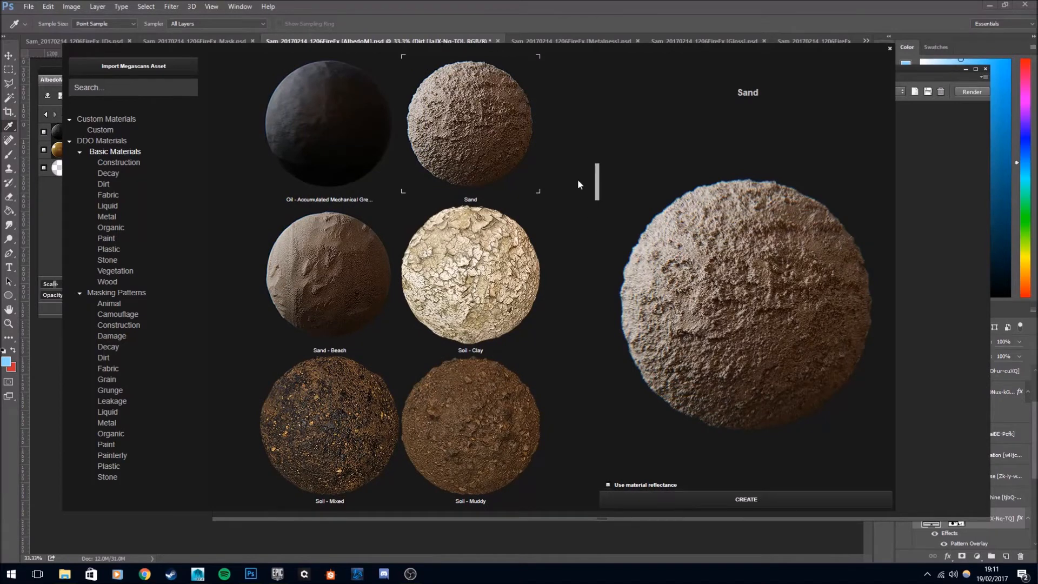
click(789, 499)
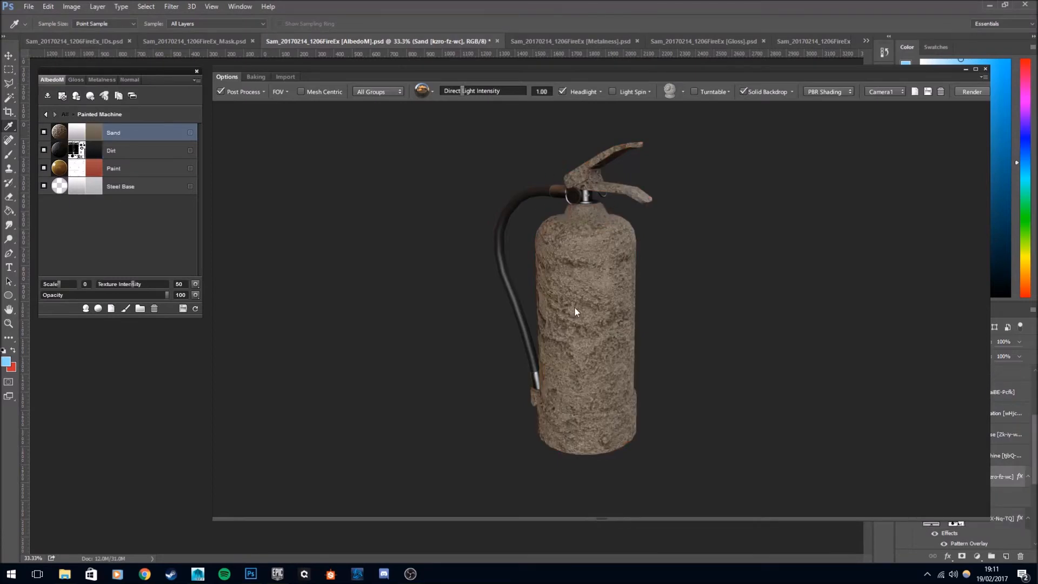
Examine how the Sand material covers the extinguisher's cylinder, handles and base.
drag(656, 306, 580, 330)
scroll(575, 282, up, 3)
scroll(595, 267, up, 2)
scroll(566, 274, down, 3)
middle_drag(580, 329, 597, 243)
scroll(597, 244, down, 3)
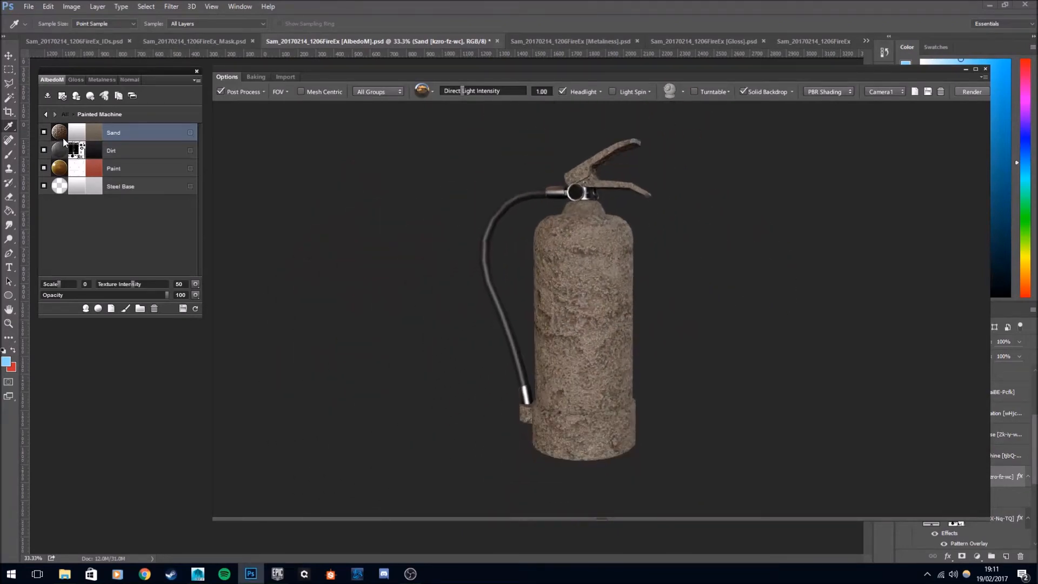
click(577, 232)
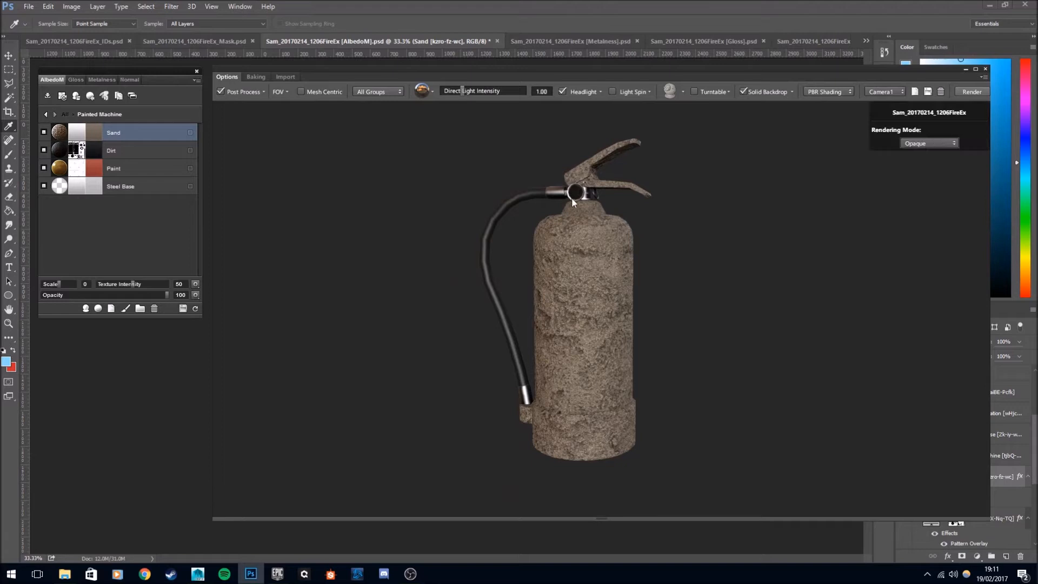
Open the Sand layer's Dynamask for editing in full shaded painting mode.
click(84, 132)
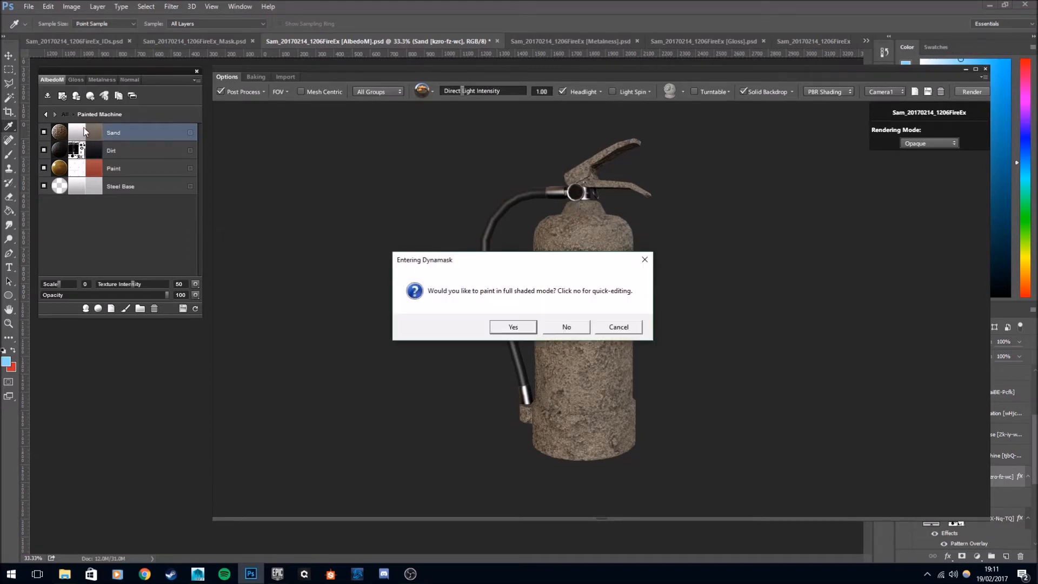
click(644, 260)
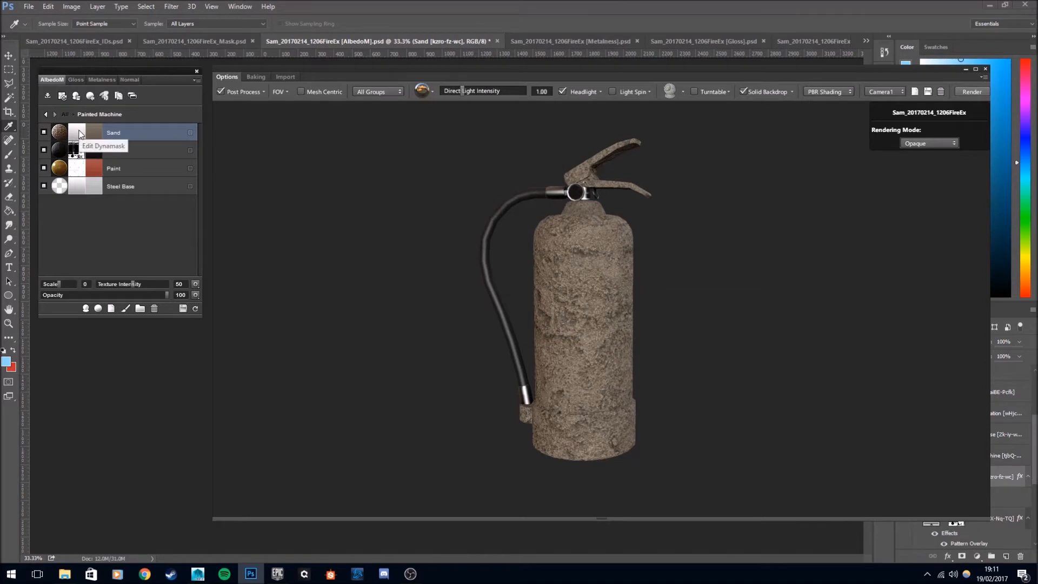
click(80, 132)
click(510, 329)
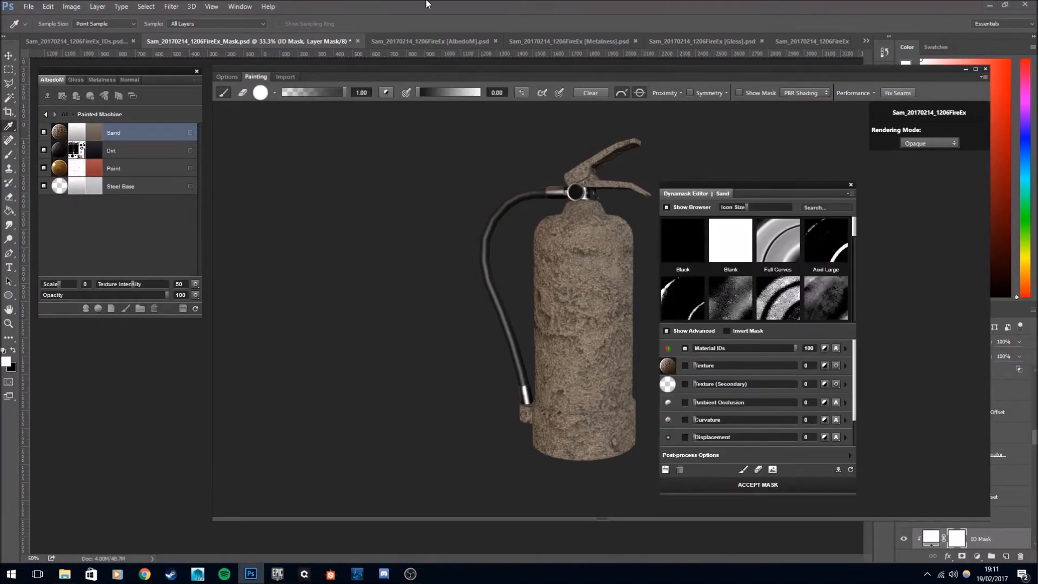
alt+drag(458, 227, 436, 242)
scroll(436, 242, up, 7)
alt+middle_drag(458, 233, 433, 204)
scroll(432, 225, down, 3)
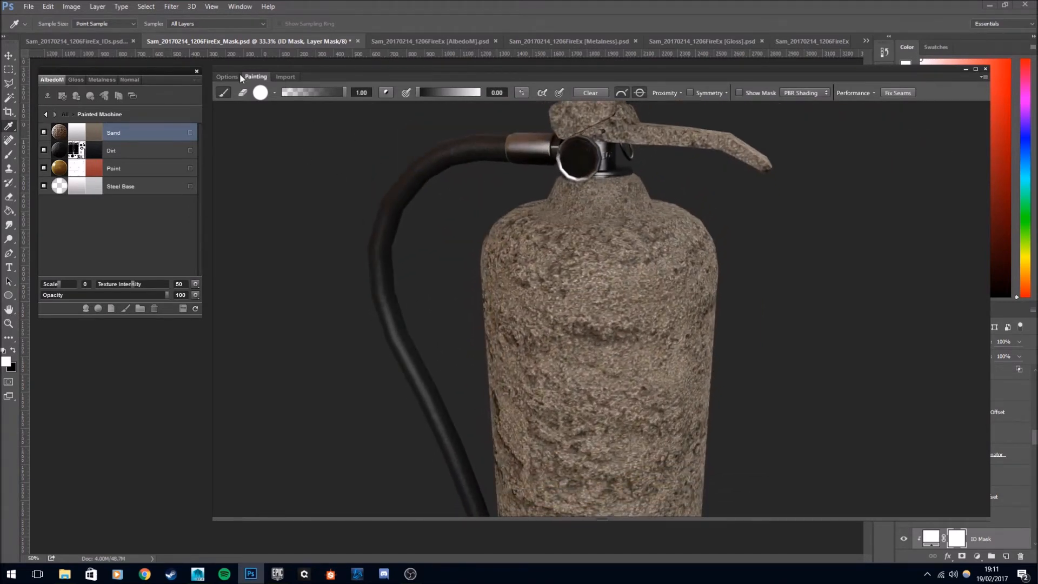
key(ctrl+Tab)
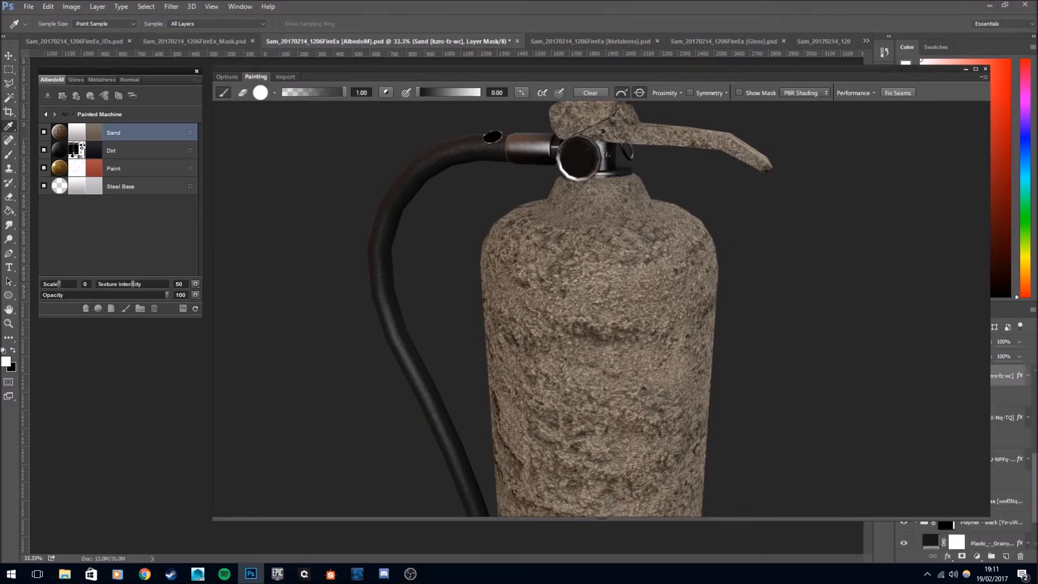
Place the Dynamask Editor beside the 3D preview and apply the Sand mask preset to the Sand layer.
drag(520, 68, 659, 235)
click(681, 182)
key(ctrl+shift+Tab)
drag(682, 185, 65, 230)
drag(559, 239, 462, 55)
drag(236, 275, 238, 295)
click(80, 303)
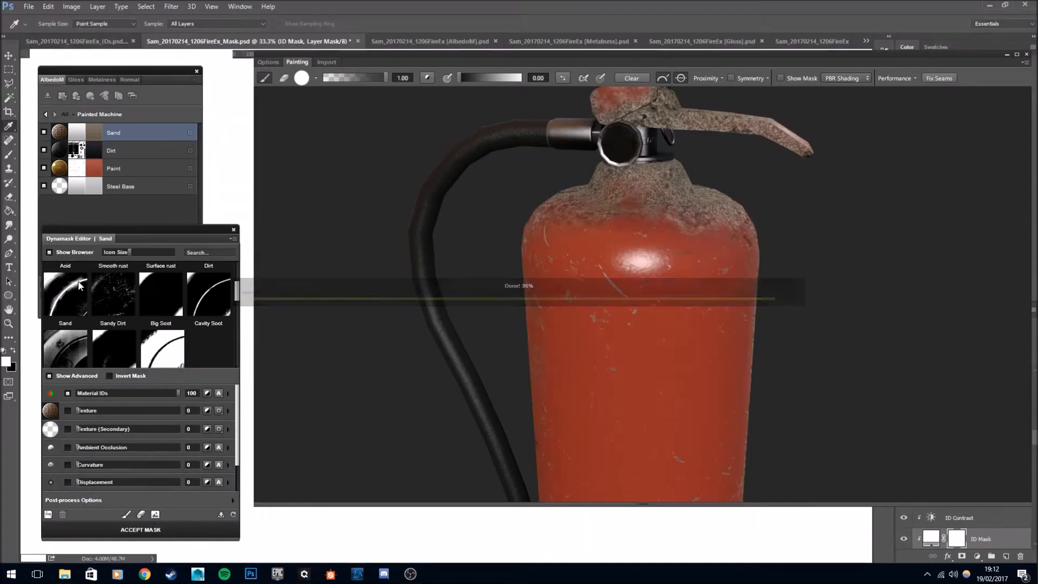
Examine the masked sand around the extinguisher's neck, handles, lower ring and rear seam.
scroll(480, 194, down, 3)
alt+drag(479, 195, 450, 196)
alt+middle_drag(567, 281, 549, 173)
alt+drag(549, 174, 726, 193)
alt+drag(676, 319, 668, 281)
alt+middle_drag(668, 281, 663, 336)
alt+drag(662, 336, 660, 351)
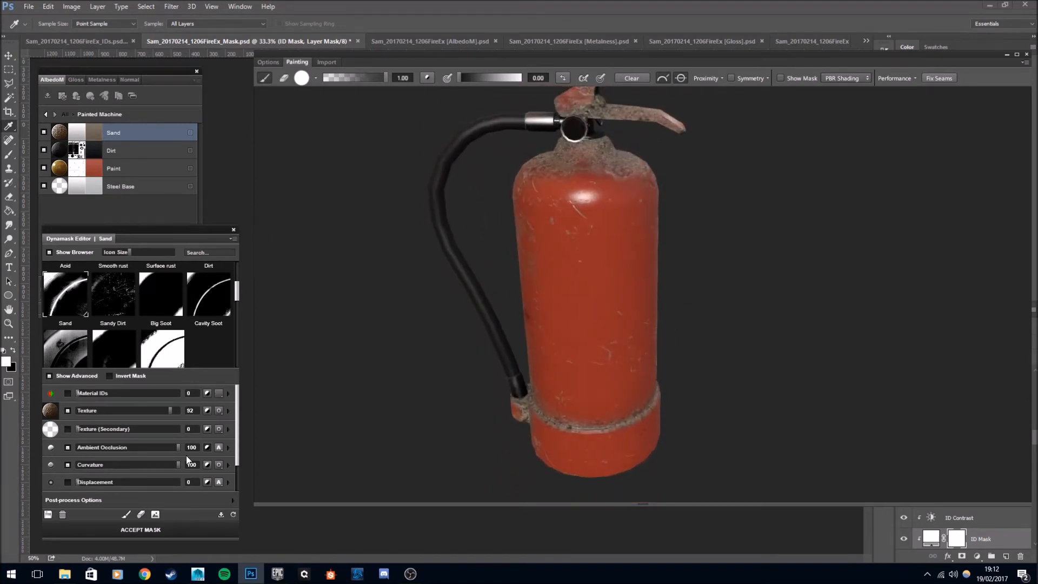
alt+drag(363, 373, 362, 269)
mouse_move(669, 190)
alt+mouse_down()
mouse_move(675, 202)
mouse_move(660, 183)
alt+mouse_up()
scroll(661, 183, up, 3)
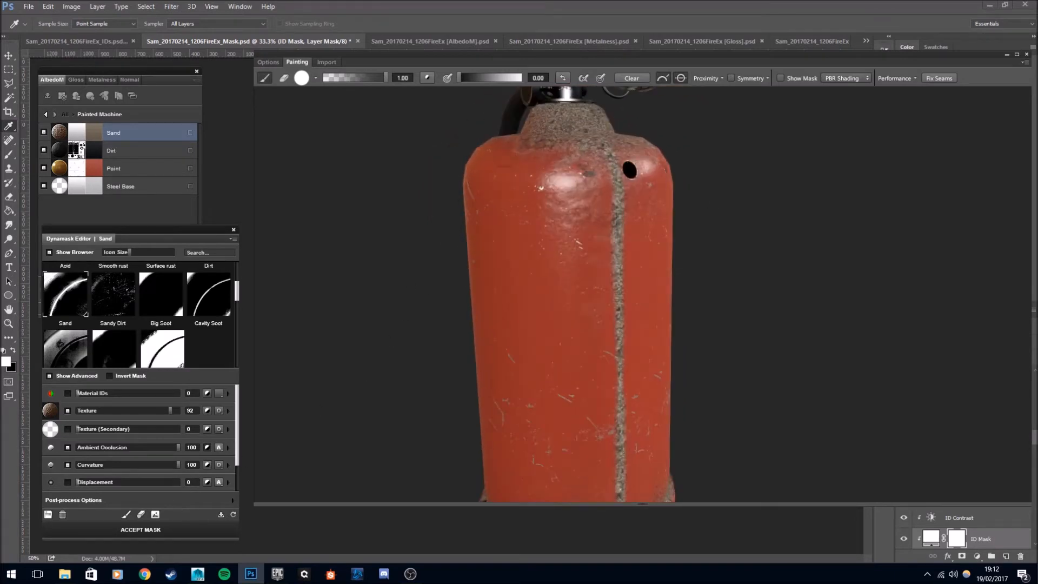
Set the mask brush opacity to 0.61, undo the trial stroke on the seam, and choose a soft brush tip.
click(362, 79)
drag(617, 206, 613, 170)
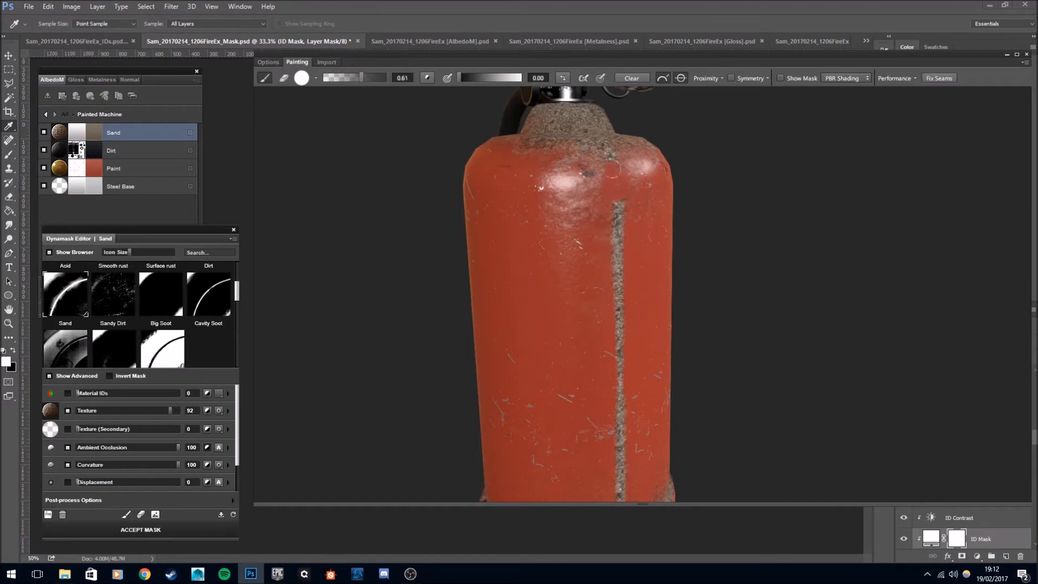
key(ctrl+z)
click(317, 76)
click(416, 119)
Paint out the vertical strip of sand along the cylinder's rear seam with soft brush strokes.
mouse_move(612, 219)
mouse_down()
mouse_move(619, 182)
mouse_move(614, 323)
mouse_move(597, 263)
mouse_move(605, 373)
mouse_move(615, 354)
mouse_move(607, 341)
mouse_up()
middle_drag(683, 423, 656, 299)
drag(593, 300, 613, 462)
middle_drag(612, 462, 603, 371)
mouse_move(595, 369)
mouse_down()
mouse_move(578, 354)
mouse_move(584, 389)
mouse_up()
middle_drag(651, 253, 627, 378)
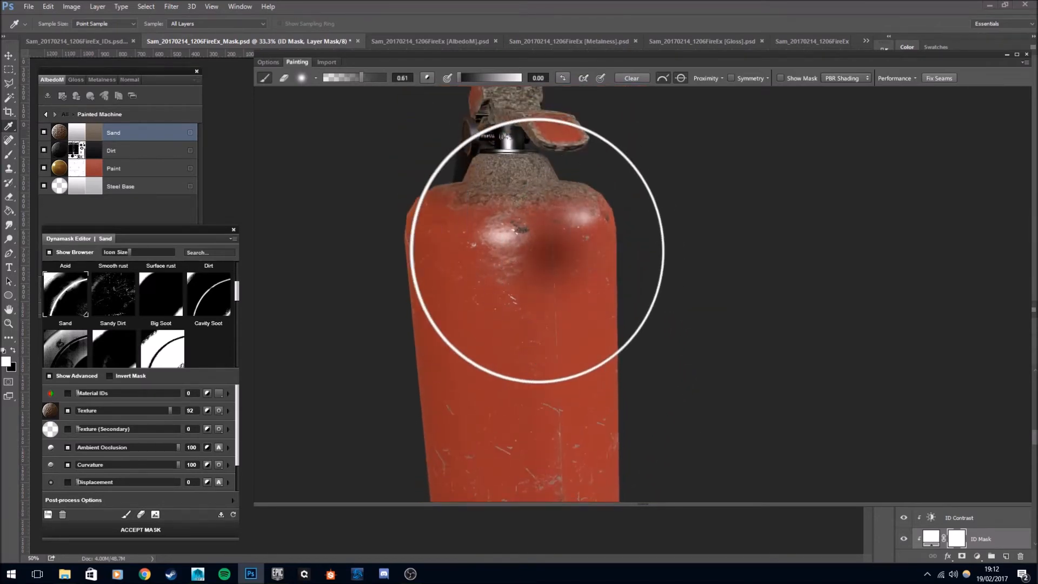
Soften the sand on the cylinder behind the hose and near the hose holder with further mask strokes.
alt+drag(537, 251, 648, 346)
middle_drag(648, 346, 648, 270)
drag(512, 317, 547, 403)
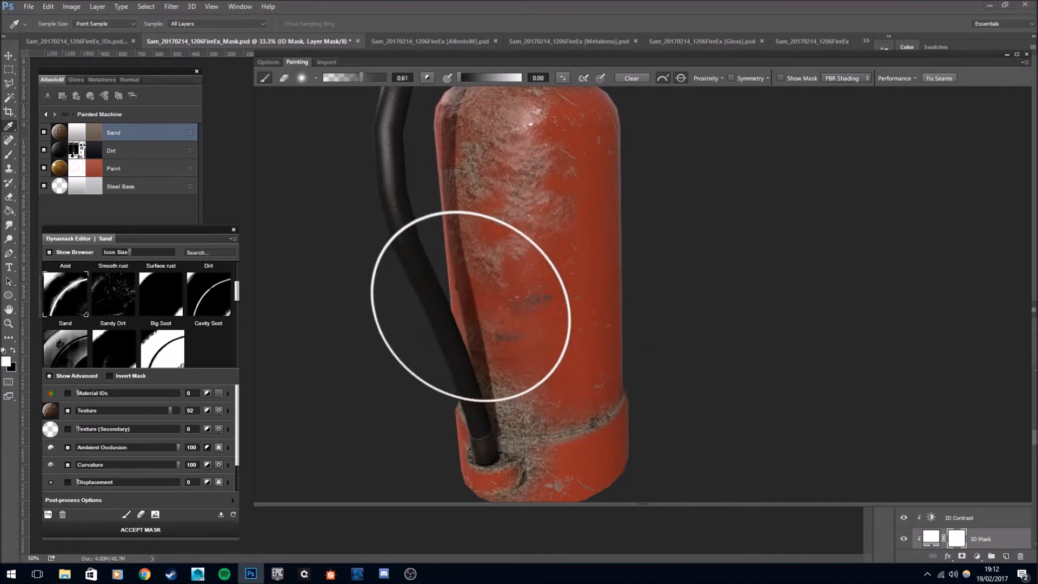
alt+drag(468, 326, 591, 345)
mouse_move(482, 404)
mouse_down()
mouse_move(481, 267)
mouse_move(449, 216)
mouse_move(508, 244)
mouse_up()
drag(438, 425, 473, 417)
alt+drag(491, 254, 532, 244)
mouse_move(533, 243)
mouse_down()
mouse_move(517, 244)
mouse_move(533, 231)
mouse_move(482, 263)
mouse_move(537, 251)
mouse_move(513, 306)
mouse_up()
mouse_move(513, 306)
alt+mouse_down()
mouse_move(522, 345)
mouse_move(522, 324)
alt+mouse_up()
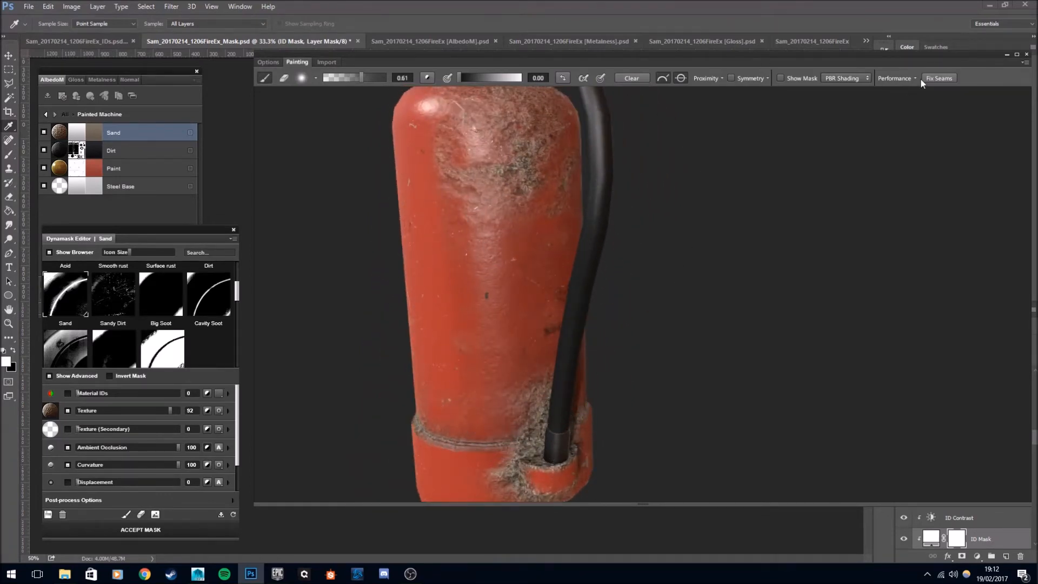
Fix the seams of the painted sand mask and check the cylinder from the other side.
mouse_move(646, 215)
alt+mouse_down()
mouse_move(850, 218)
mouse_move(816, 241)
mouse_move(816, 254)
alt+mouse_up()
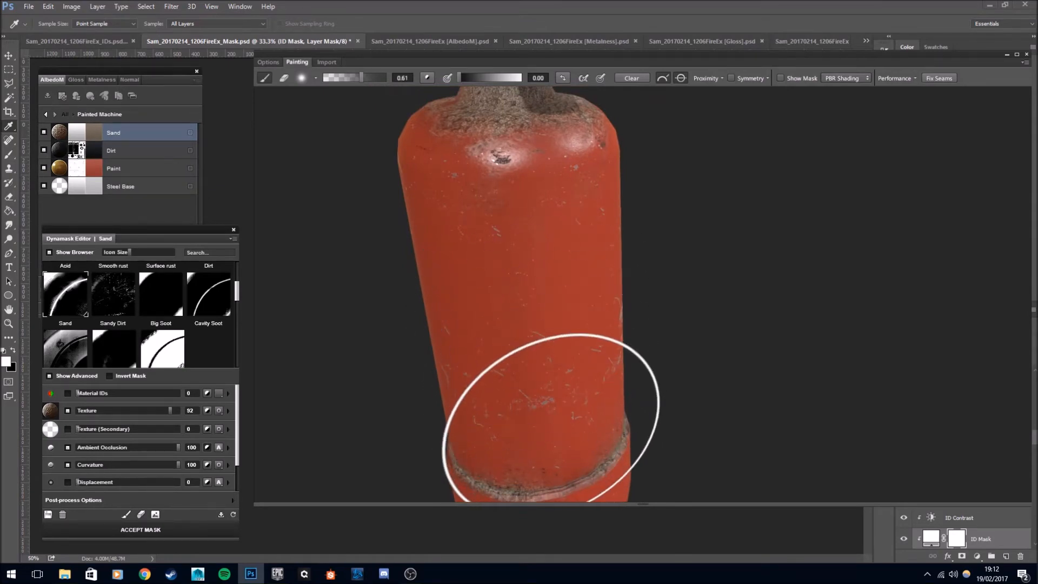
click(940, 77)
mouse_move(862, 126)
alt+mouse_down()
mouse_move(656, 283)
mouse_move(600, 304)
mouse_move(677, 324)
mouse_move(552, 317)
alt+mouse_up()
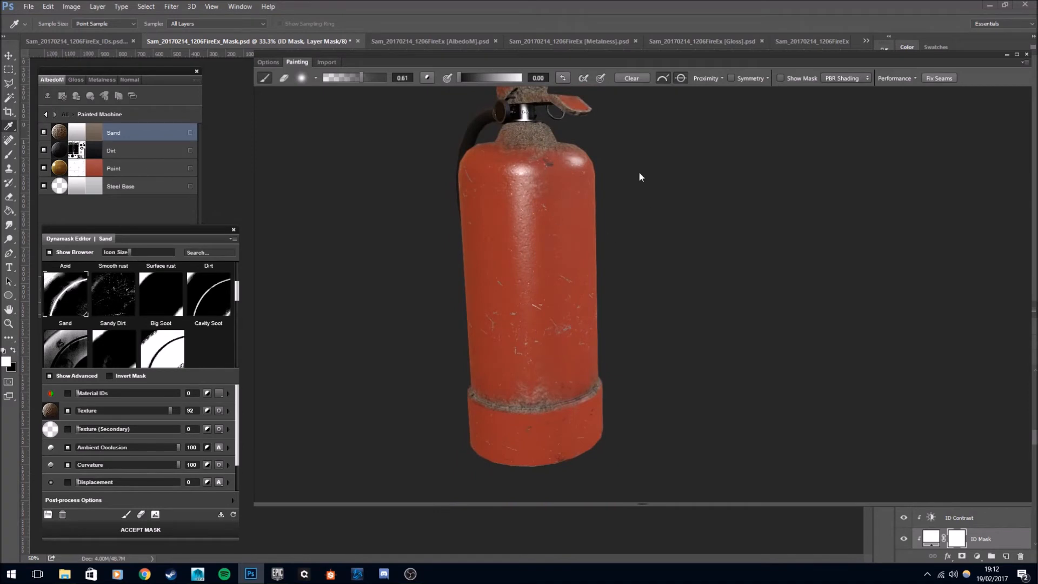
Paint sand out of the upper and lower handles, raising the brush opacity to 0.91, and accept the mask.
scroll(566, 181, up, 5)
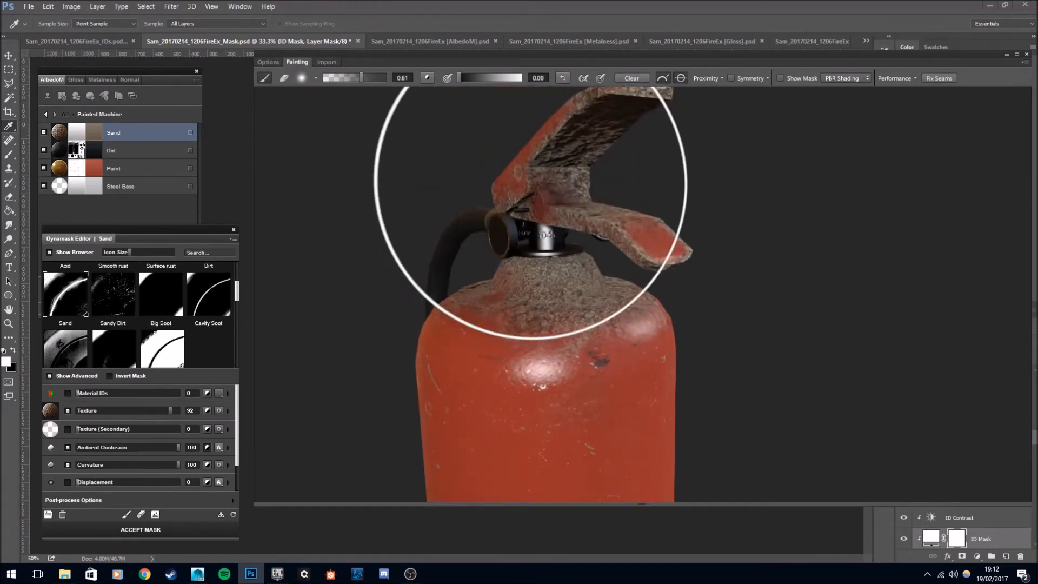
mouse_move(557, 139)
mouse_down()
mouse_move(537, 116)
mouse_move(591, 173)
mouse_move(559, 112)
mouse_up()
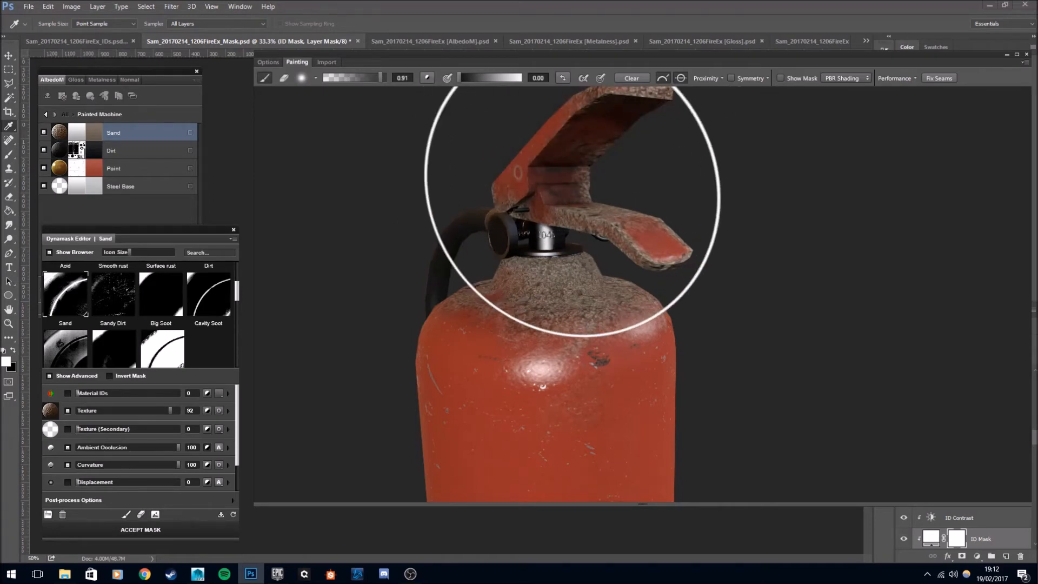
mouse_move(540, 220)
mouse_down()
mouse_move(660, 232)
mouse_move(676, 249)
mouse_up()
click(142, 530)
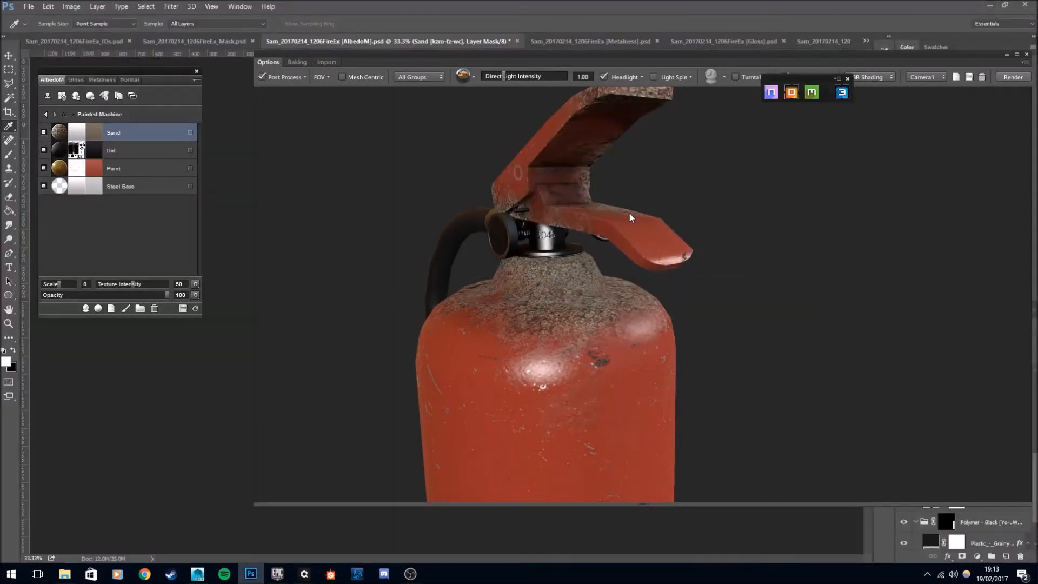
Hide the Sand layer in the Painted Machine group and check the whole extinguisher.
scroll(595, 243, down, 4)
drag(601, 247, 411, 262)
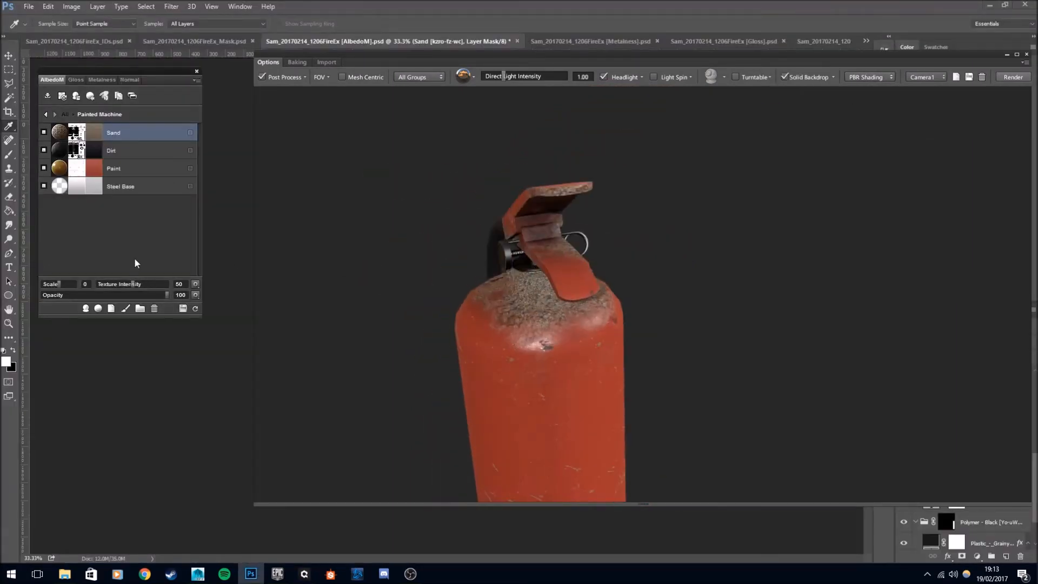
click(43, 132)
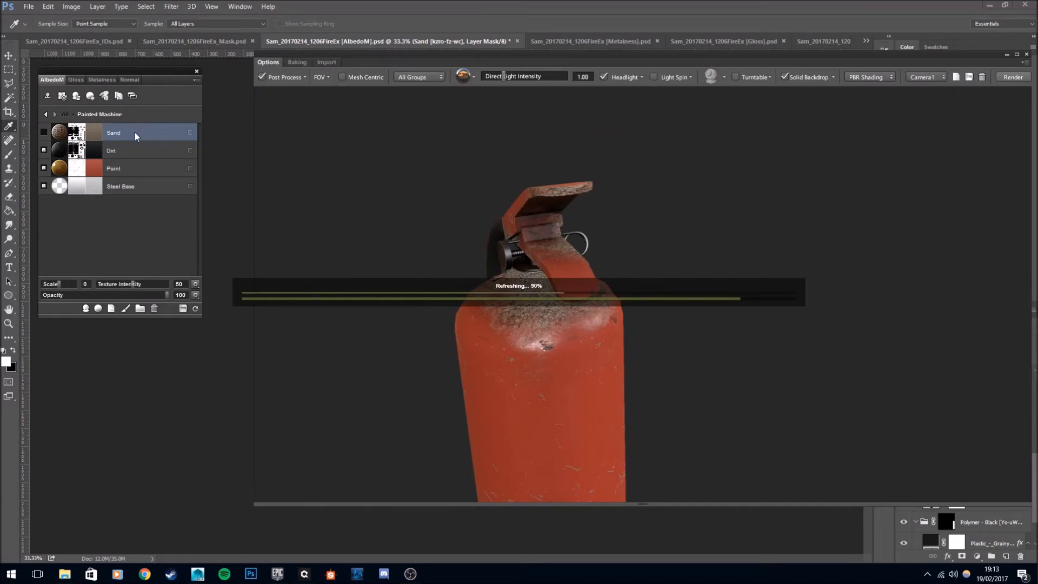
scroll(625, 216, down, 3)
drag(625, 205, 707, 232)
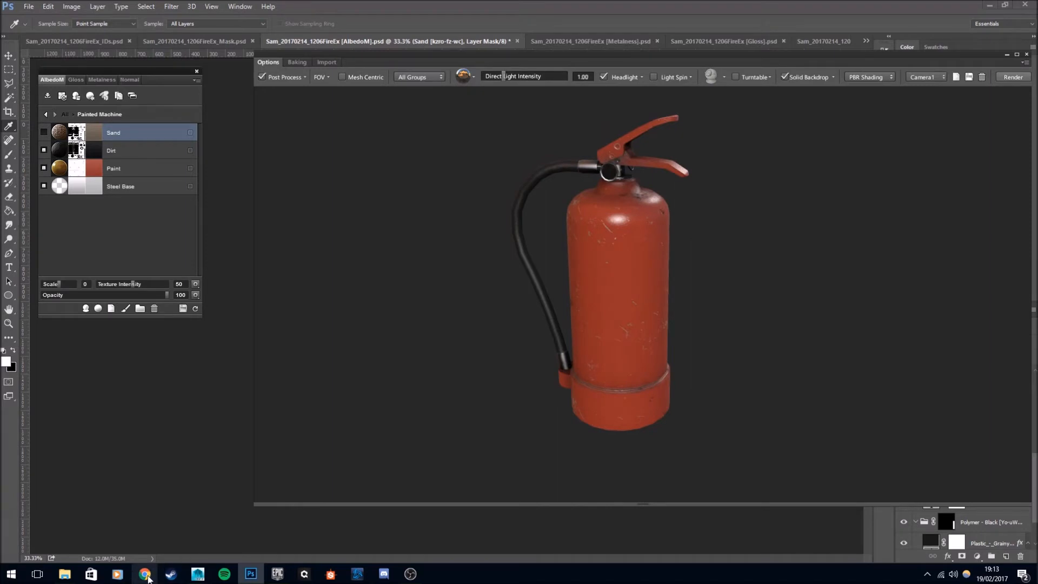
click(145, 574)
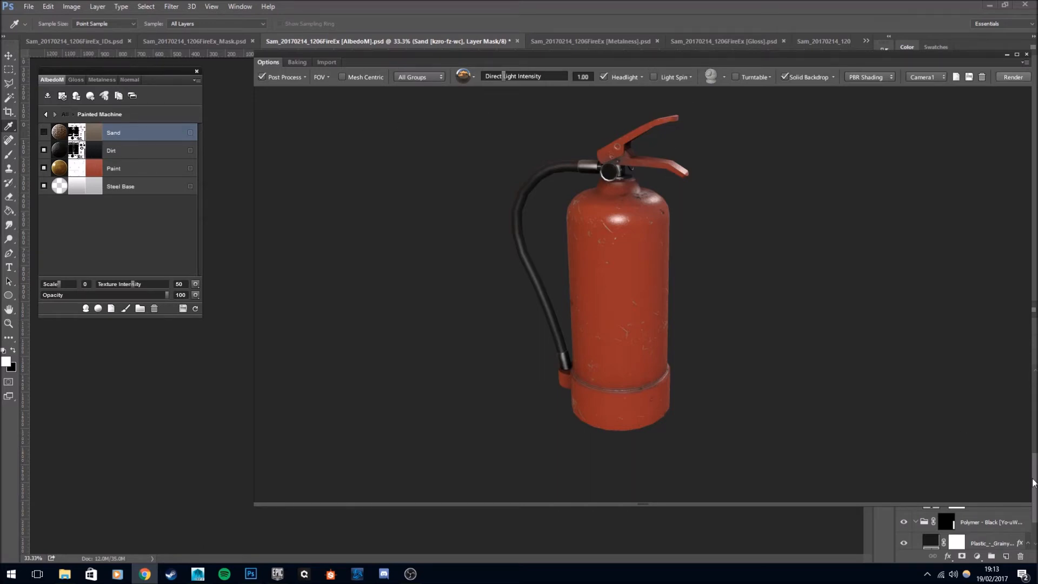
click(1013, 508)
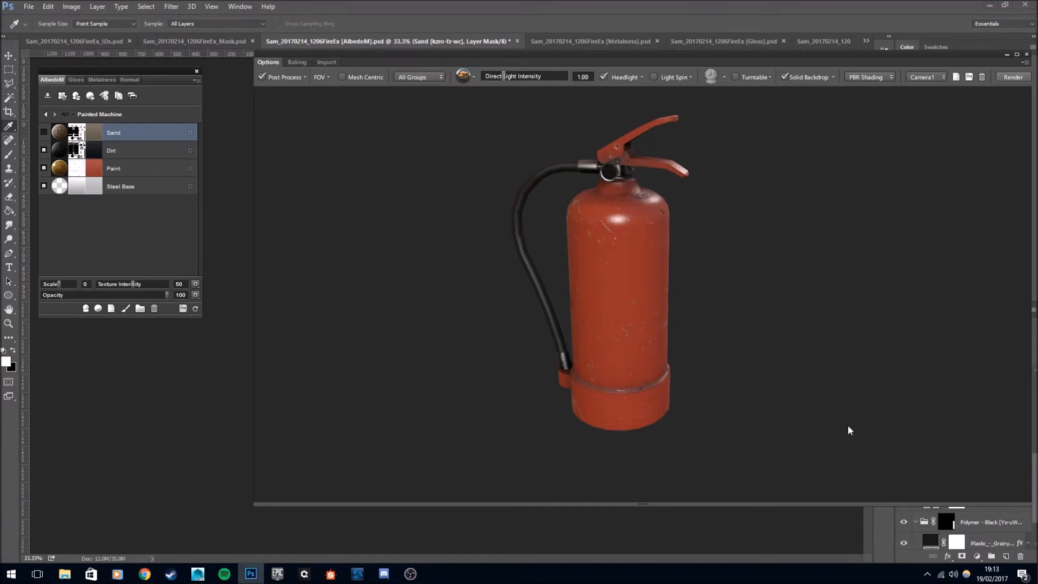
Shrink the 3D preview window and move it aside to expose the albedo texture, framing the cylinder in the preview.
double_click(581, 54)
drag(951, 505, 658, 335)
drag(608, 50, 983, 291)
scroll(820, 410, up, 5)
middle_drag(818, 406, 800, 361)
mouse_move(814, 397)
mouse_down()
mouse_move(814, 380)
mouse_move(811, 441)
mouse_move(781, 424)
mouse_move(800, 427)
mouse_move(809, 407)
mouse_up()
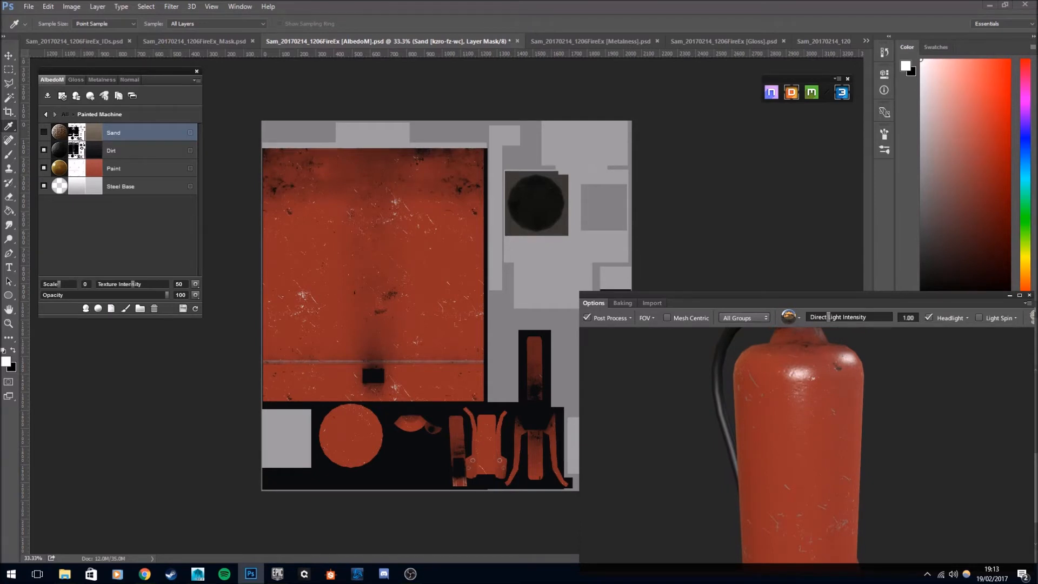
Place the co2-fire-extinguisher-sticker-20x14cm-br image into the albedo texture, over the red cylinder area.
drag(748, 394, 830, 426)
middle_drag(830, 426, 809, 394)
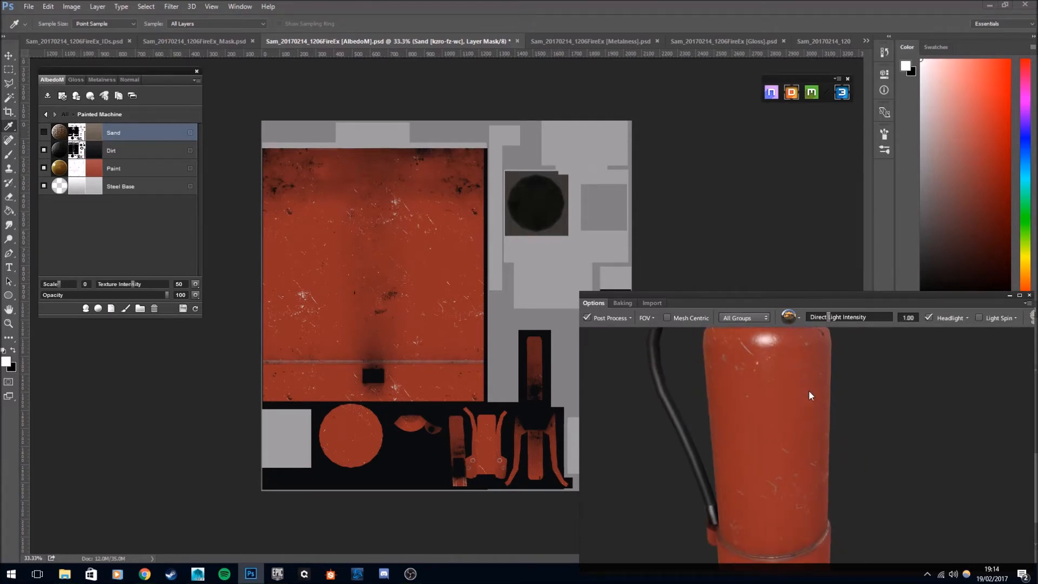
drag(1037, 378, 475, 292)
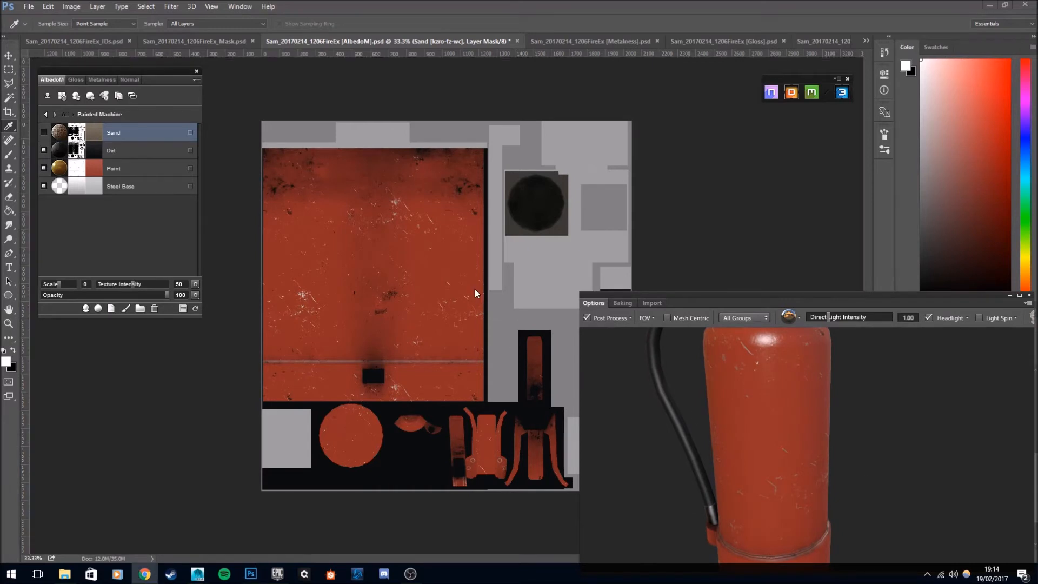
click(519, 226)
drag(818, 440, 520, 233)
drag(428, 267, 370, 220)
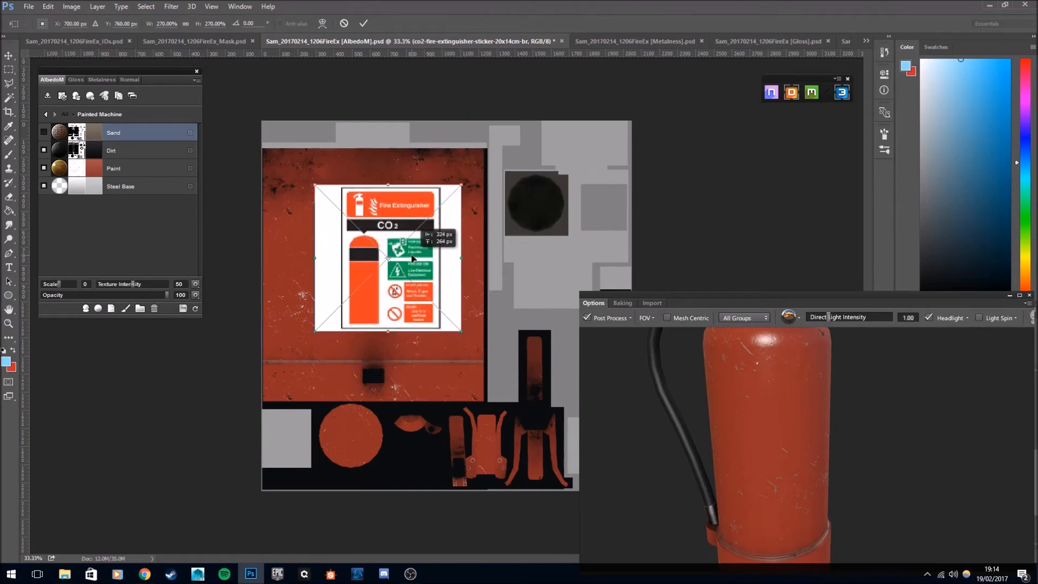
Scale the sticker proportionally to fit the right half of the red cylinder area, position it near the right edge, and commit the transform.
alt+shift+drag(313, 184, 333, 204)
drag(411, 250, 447, 252)
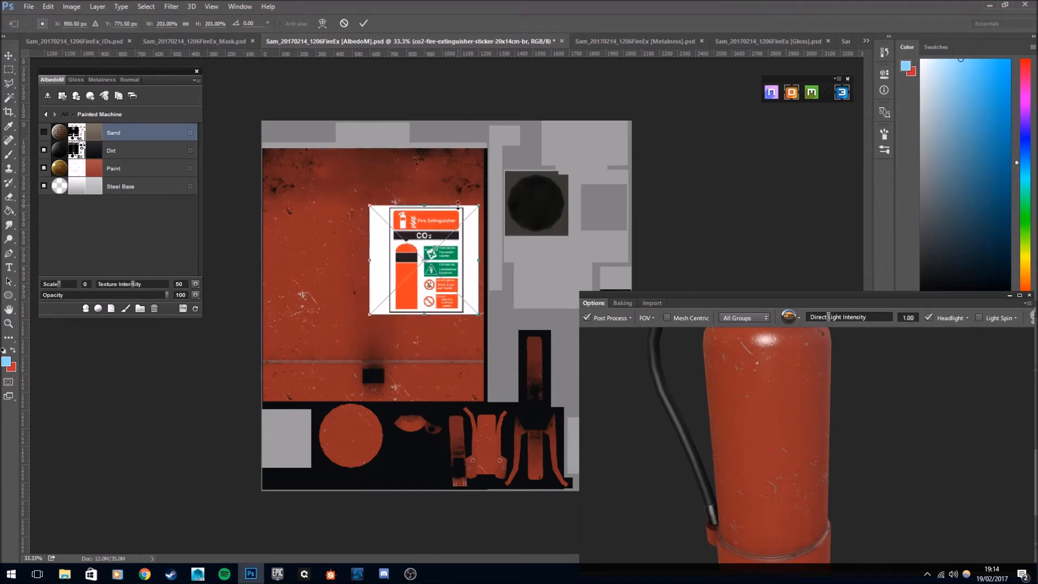
alt+shift+drag(476, 205, 507, 176)
drag(366, 186, 330, 195)
drag(445, 226, 457, 227)
key(Return)
Update the 3D preview and inspect the sticker's placement on the cylinder from several sides.
key(i)
click(195, 308)
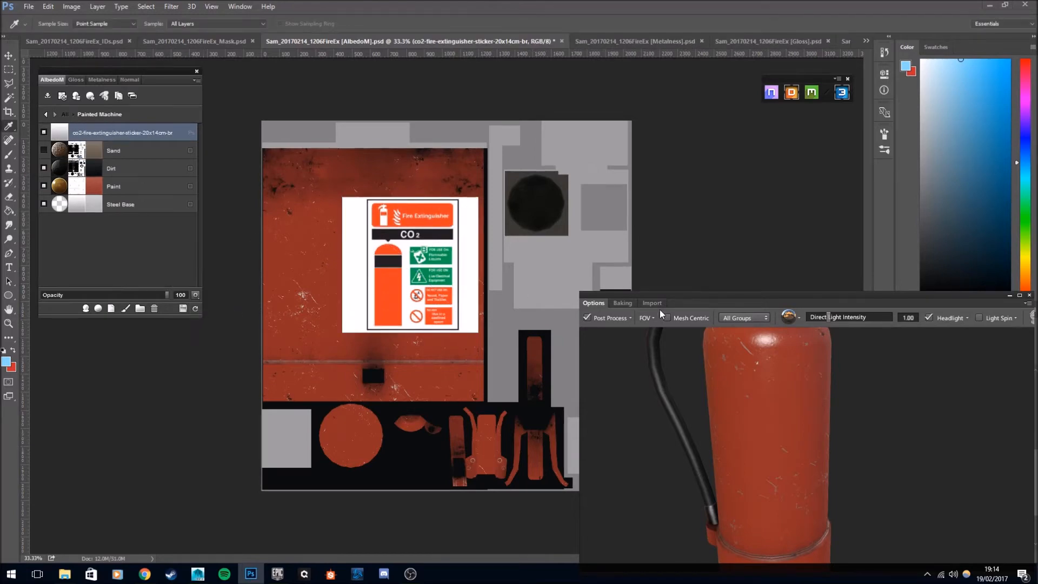
drag(760, 297, 631, 165)
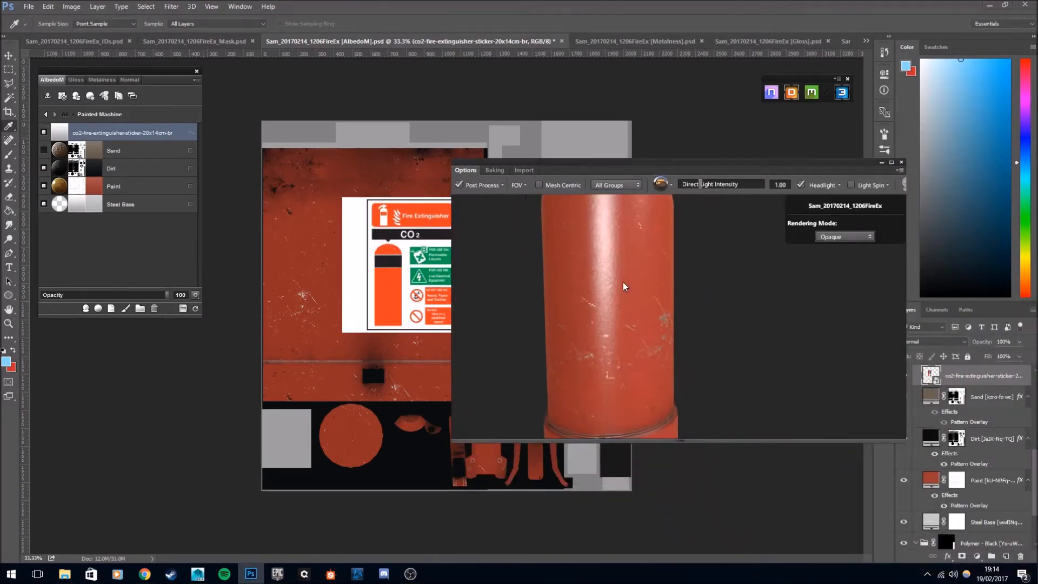
click(196, 308)
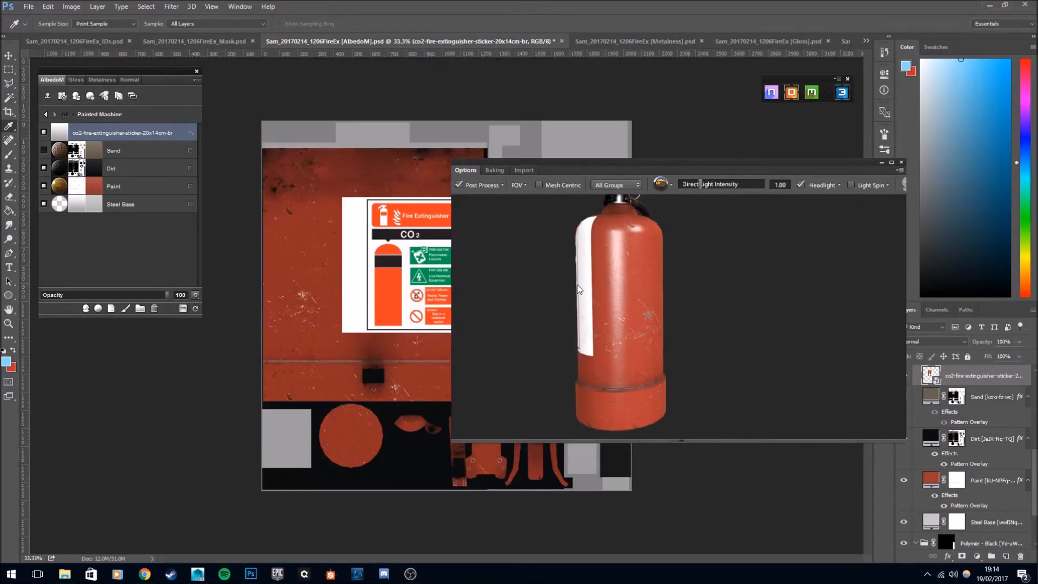
drag(583, 289, 776, 301)
scroll(689, 287, up, 2)
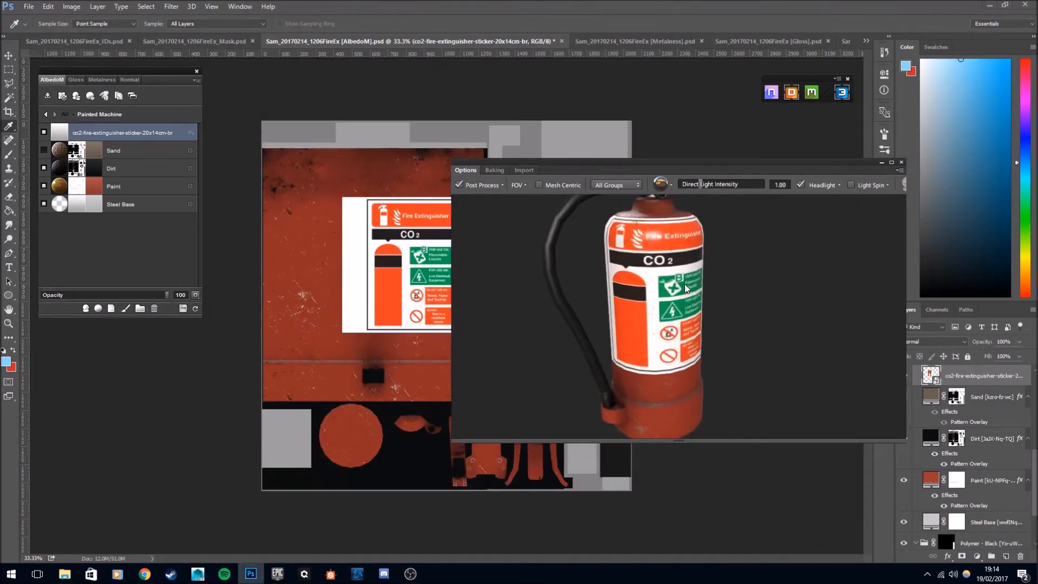
drag(688, 288, 672, 273)
drag(560, 170, 628, 199)
drag(765, 358, 603, 346)
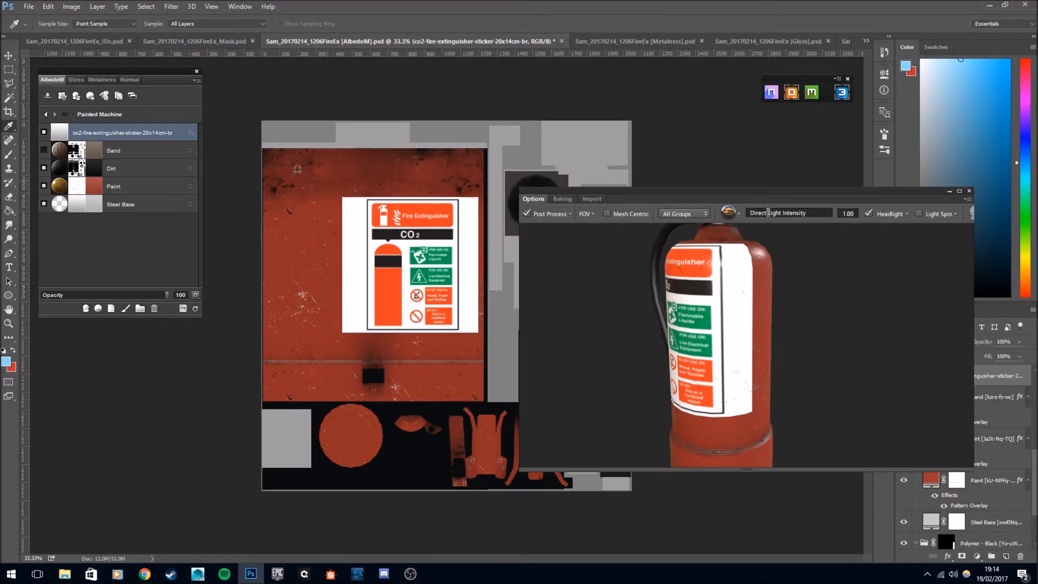
Move the sticker down and right so its margin meets the cylinder area's right edge, and update the 3D preview.
click(9, 56)
drag(399, 276, 432, 294)
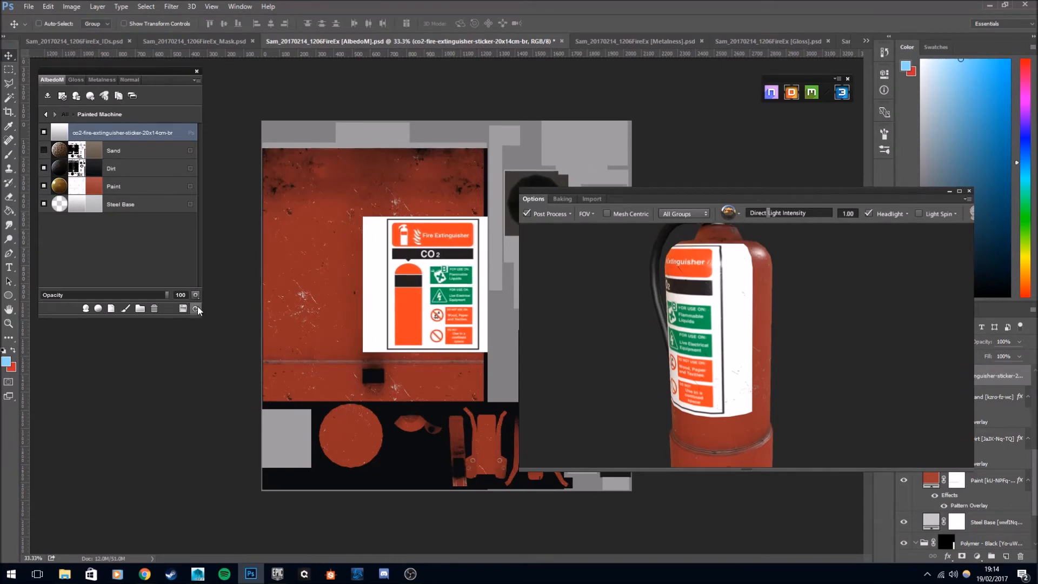
key(i)
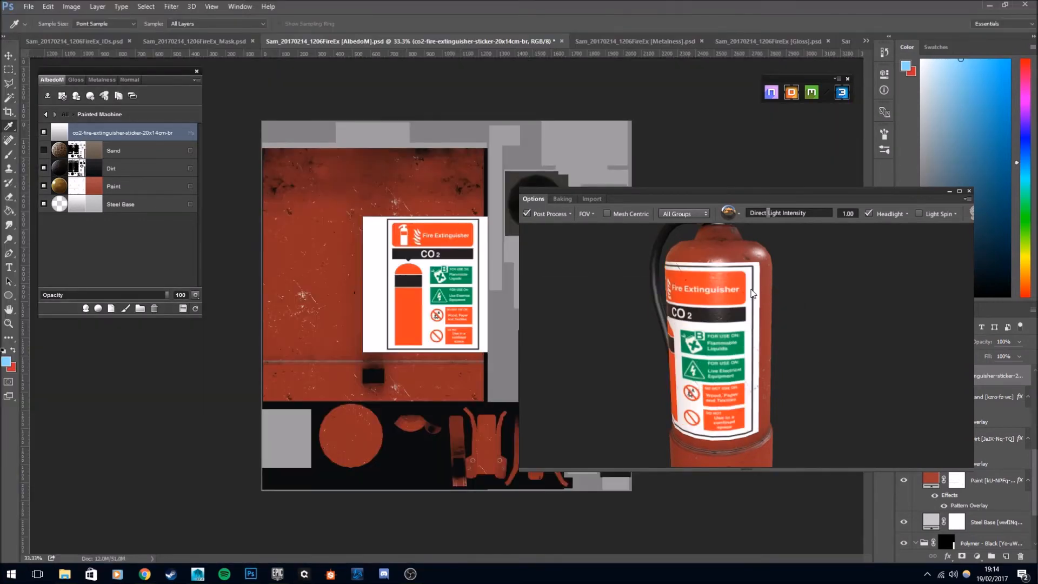
drag(744, 314, 821, 300)
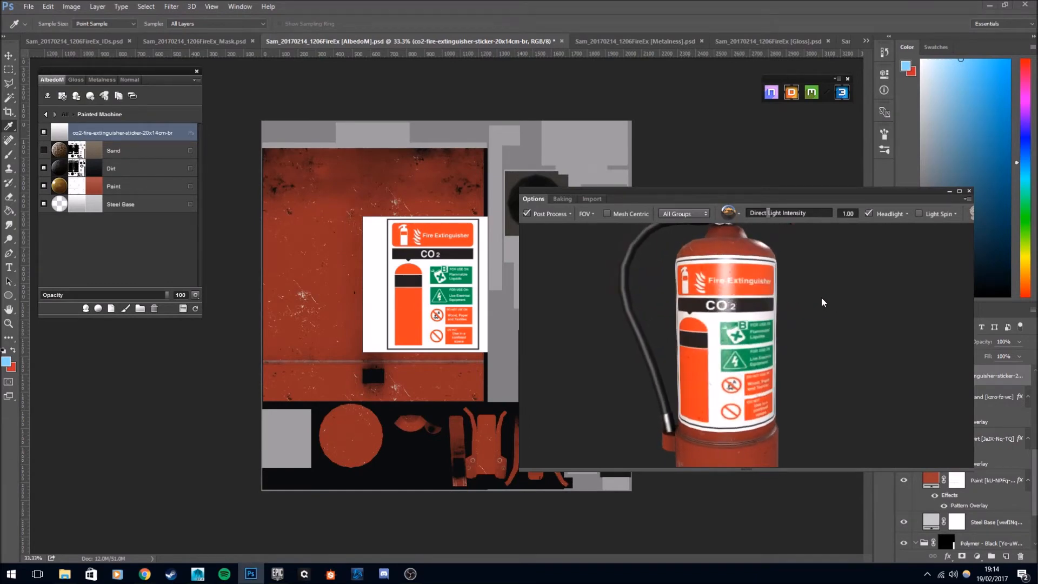
Erase the white margin outside the sticker's black border using the Magic Eraser with Contiguous enabled.
right_click(7, 198)
click(54, 222)
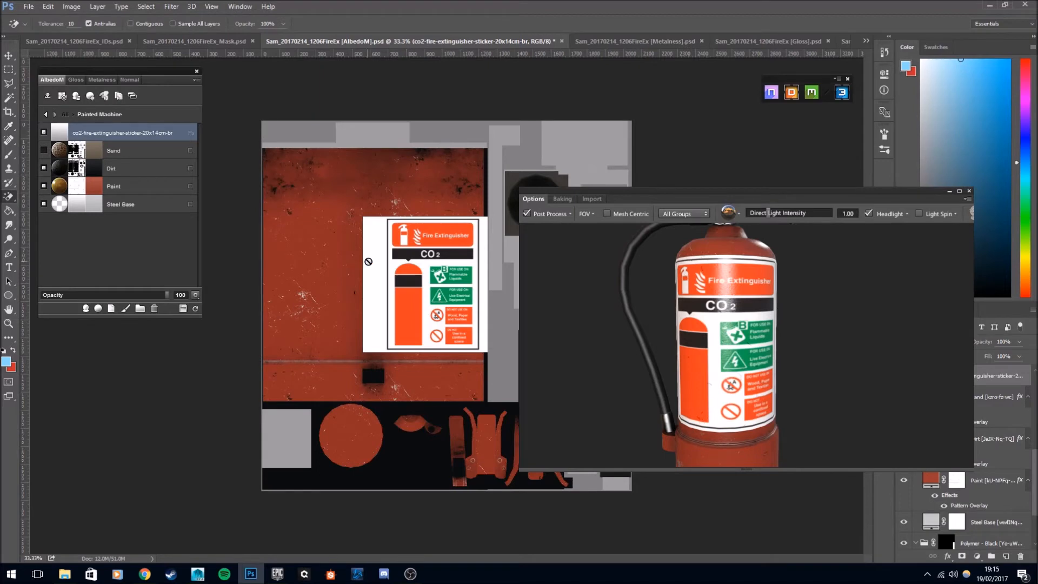
drag(883, 191, 804, 142)
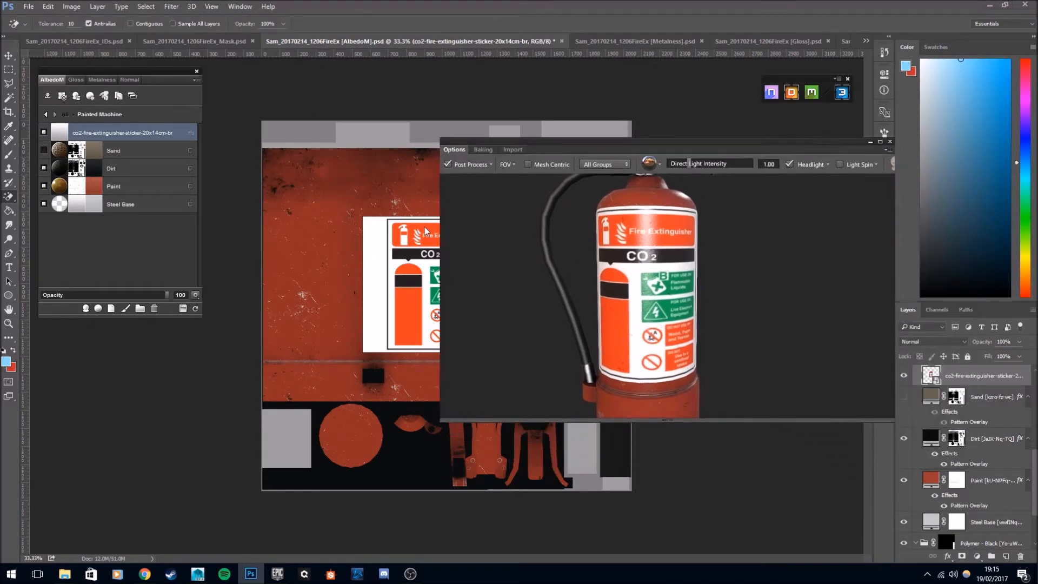
click(367, 240)
click(513, 225)
drag(562, 150, 611, 188)
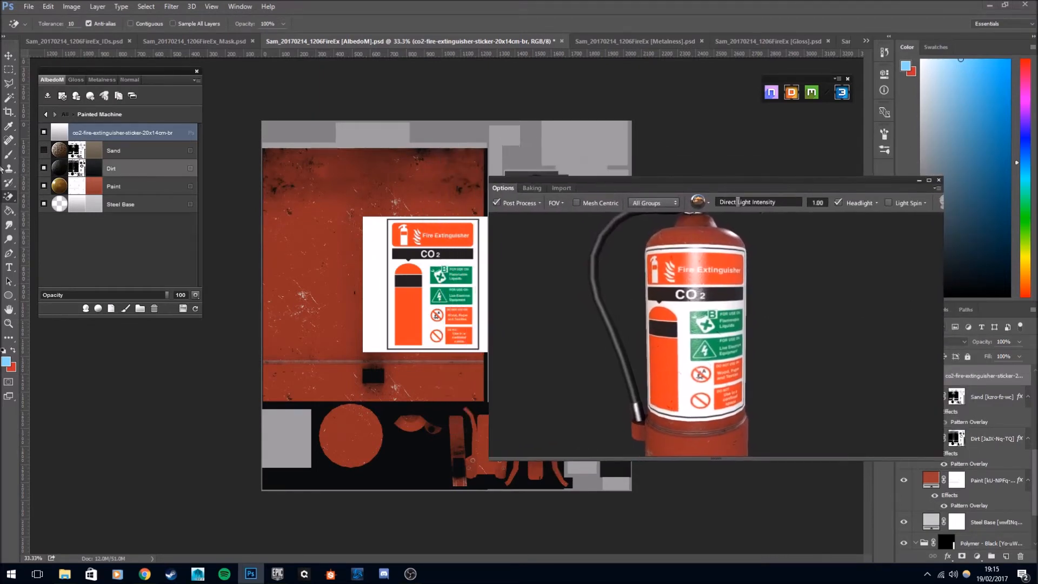
click(372, 245)
key(ctrl+z)
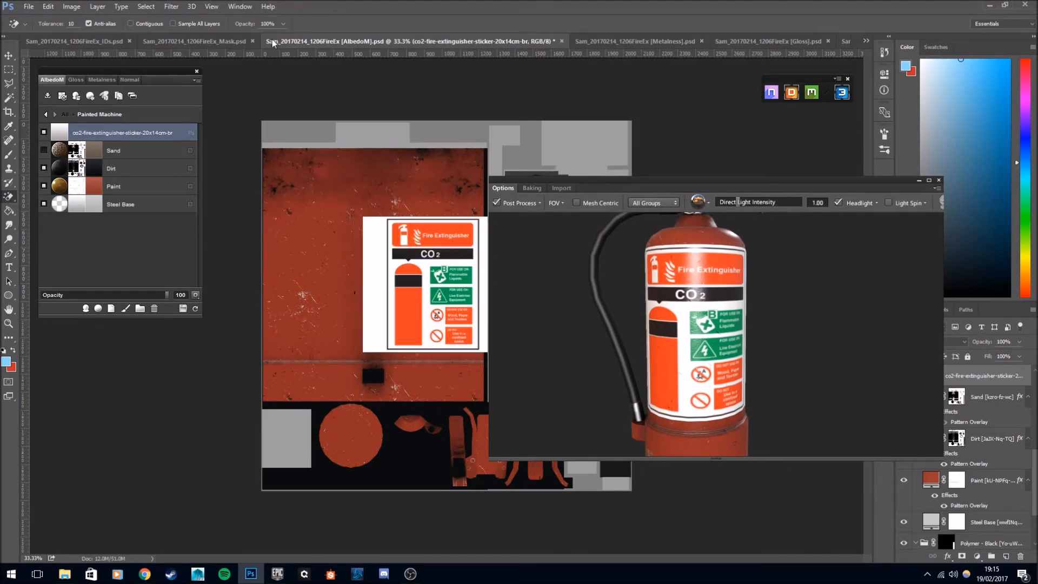
click(130, 23)
click(368, 259)
key(ctrl+plus)
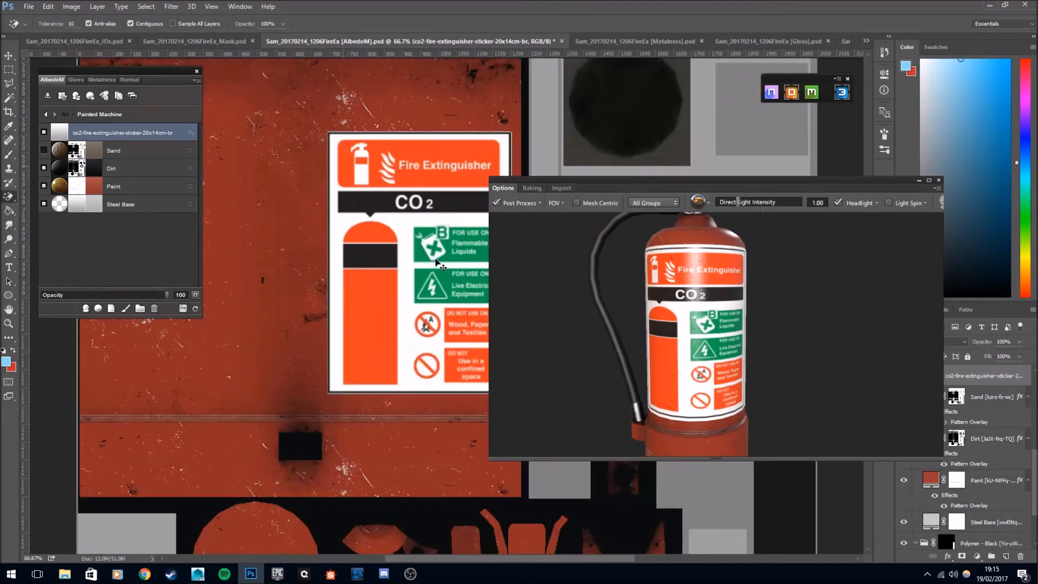
Cycle through blend modes for the sticker layer and set it to Linear Dodge (Add).
key(v)
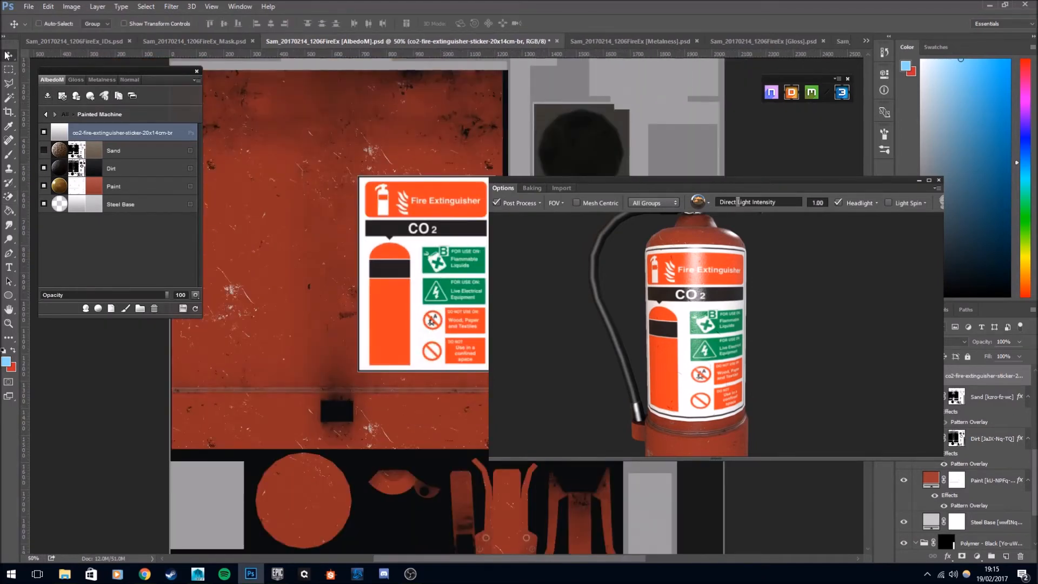
drag(734, 178, 690, 102)
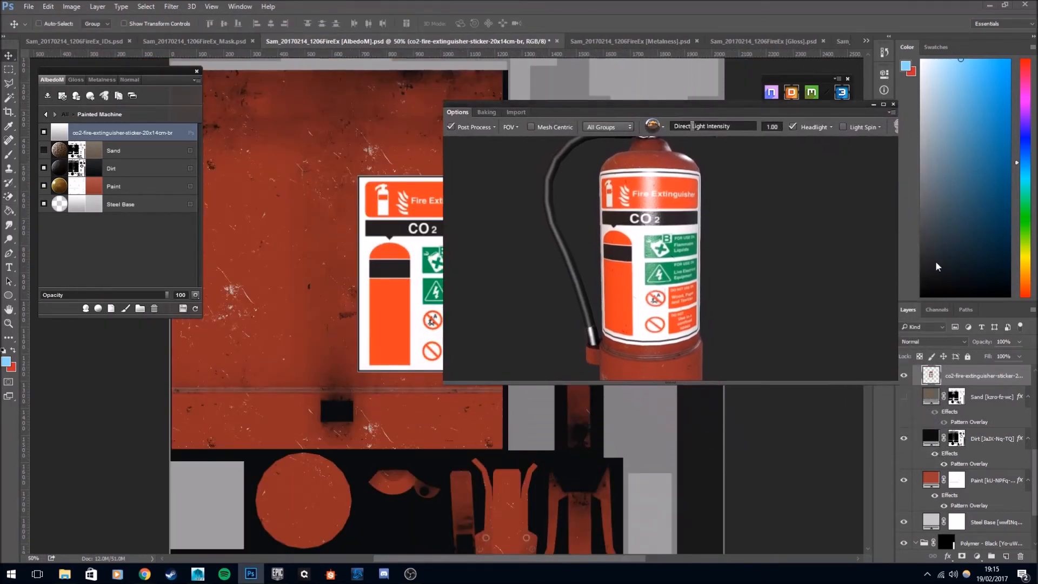
click(932, 342)
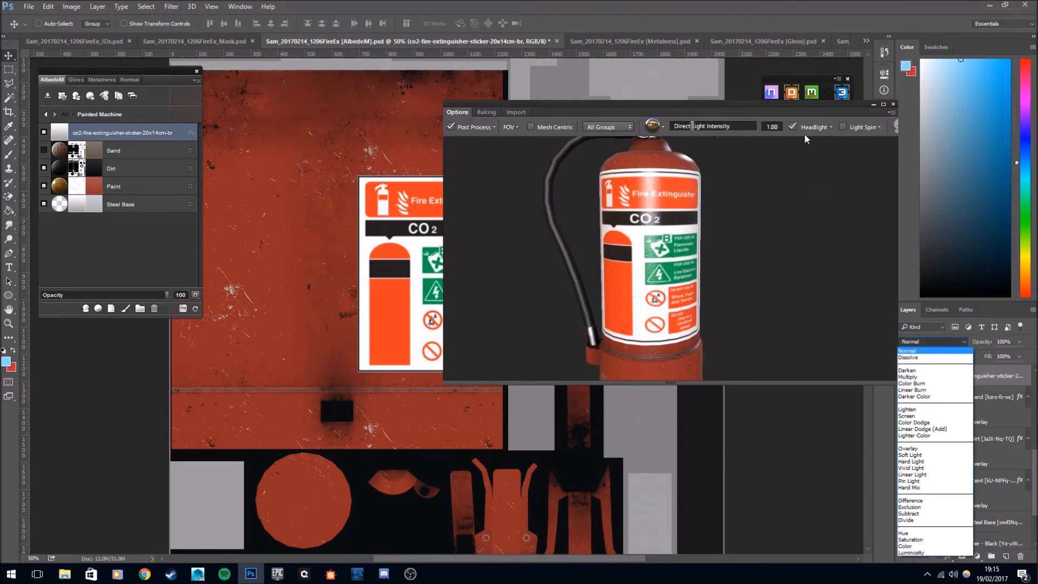
click(796, 105)
drag(770, 102, 734, 94)
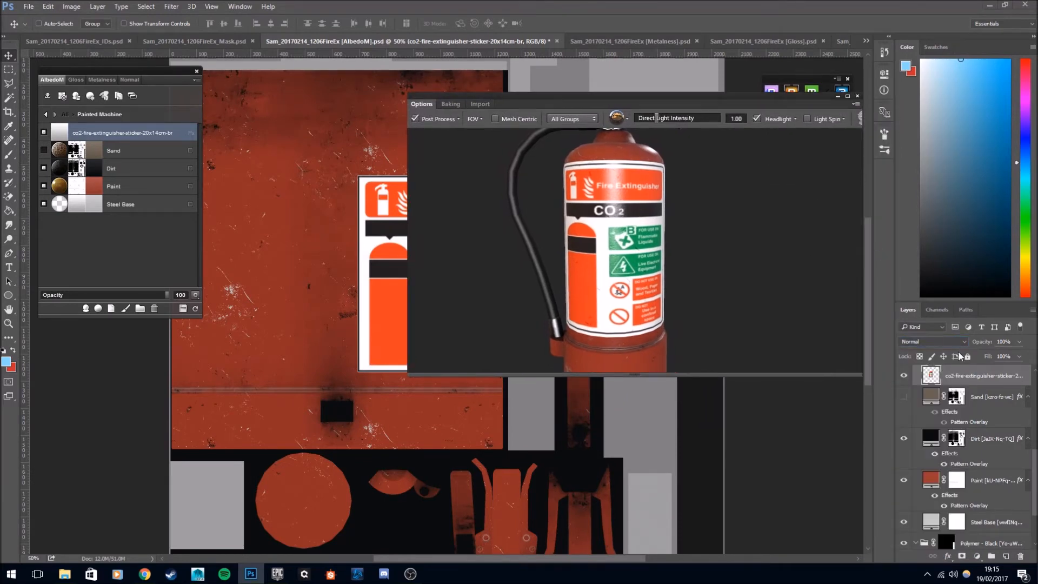
click(934, 341)
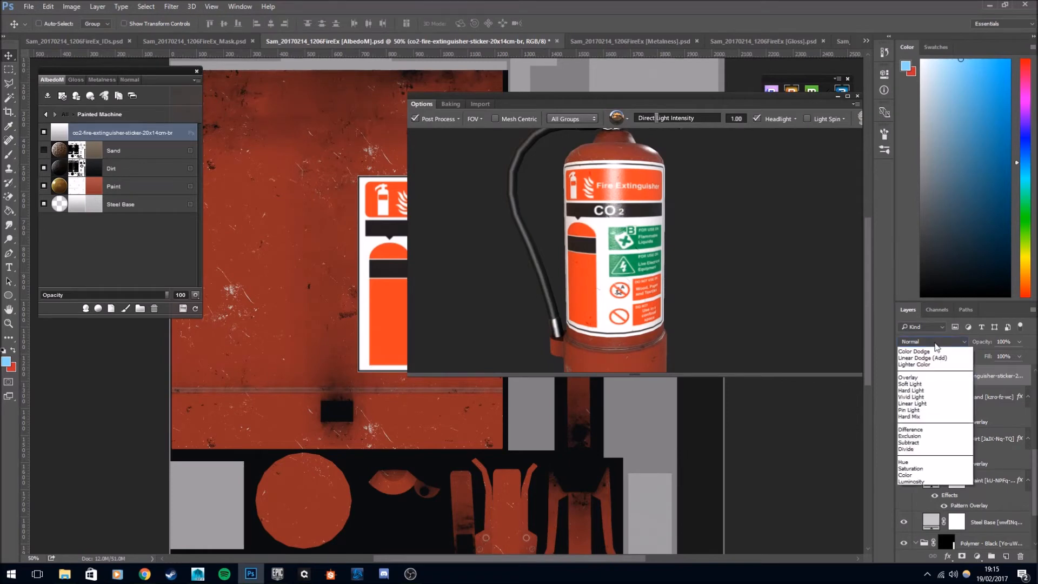
click(919, 358)
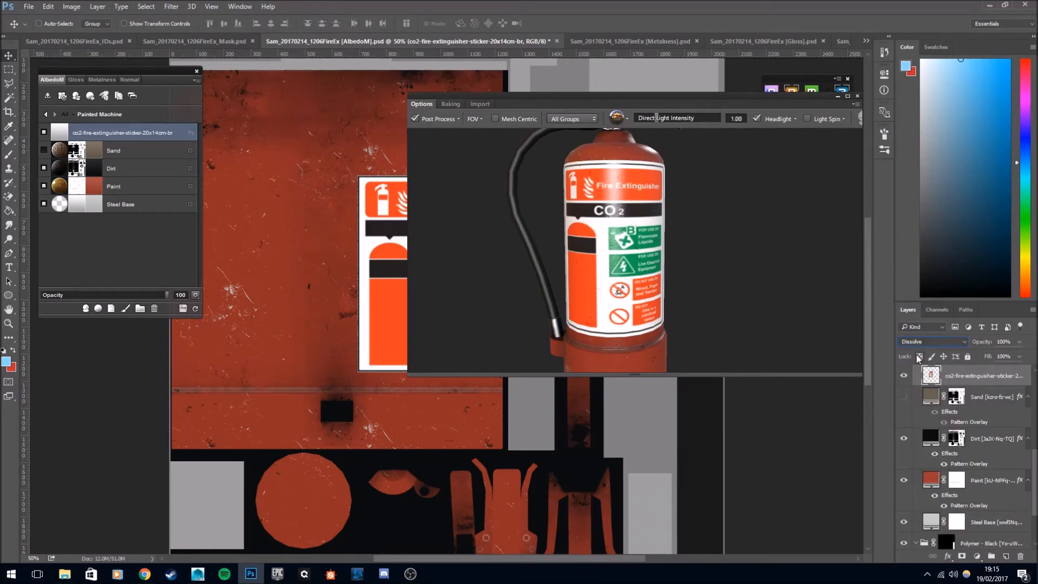
key(Down)
key(Down)
key(Down)
key(Down)
key(Down)
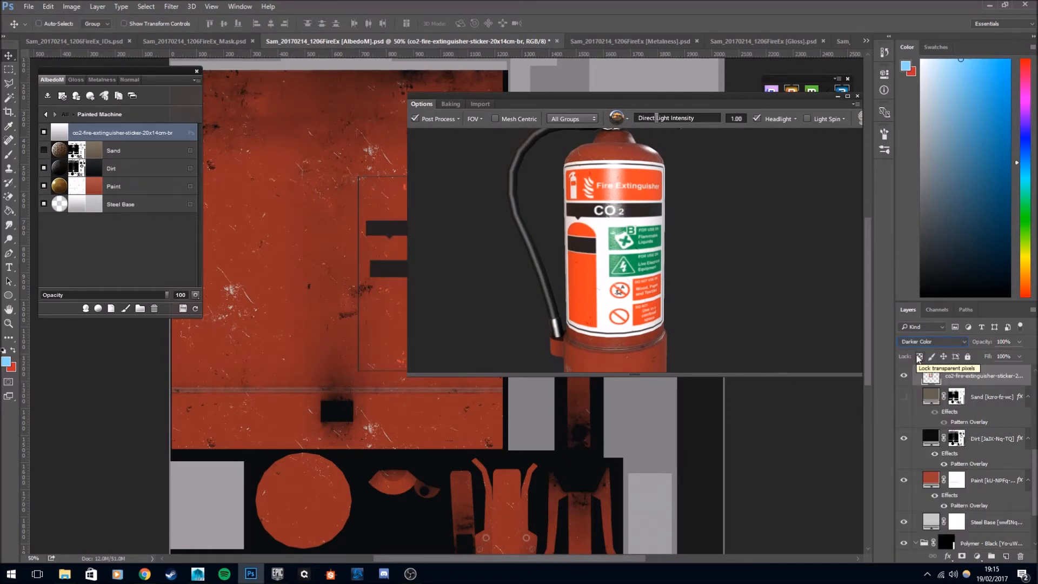
key(Down)
key(Down)
key(Down)
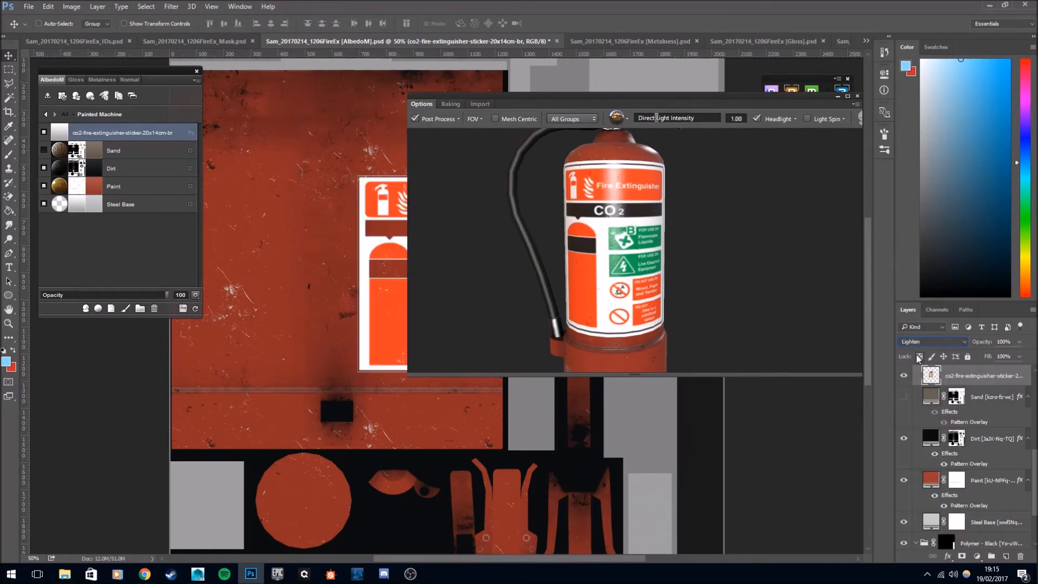
key(Down)
key(Down)
key(Up)
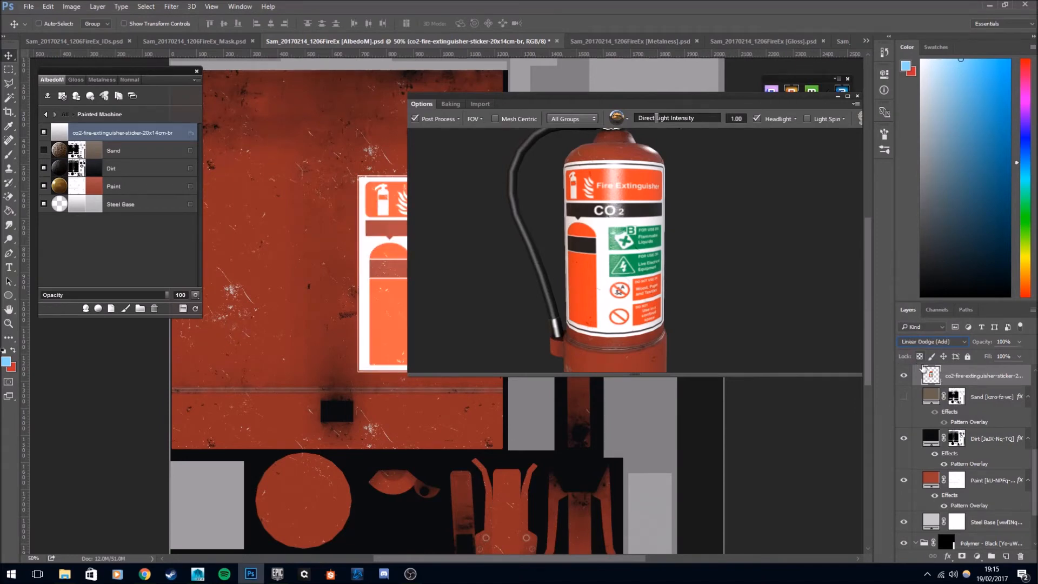
Set the sticker layer's opacity to 80% and update the 3D preview to check the blended sticker.
click(1018, 341)
click(1004, 342)
text(80)
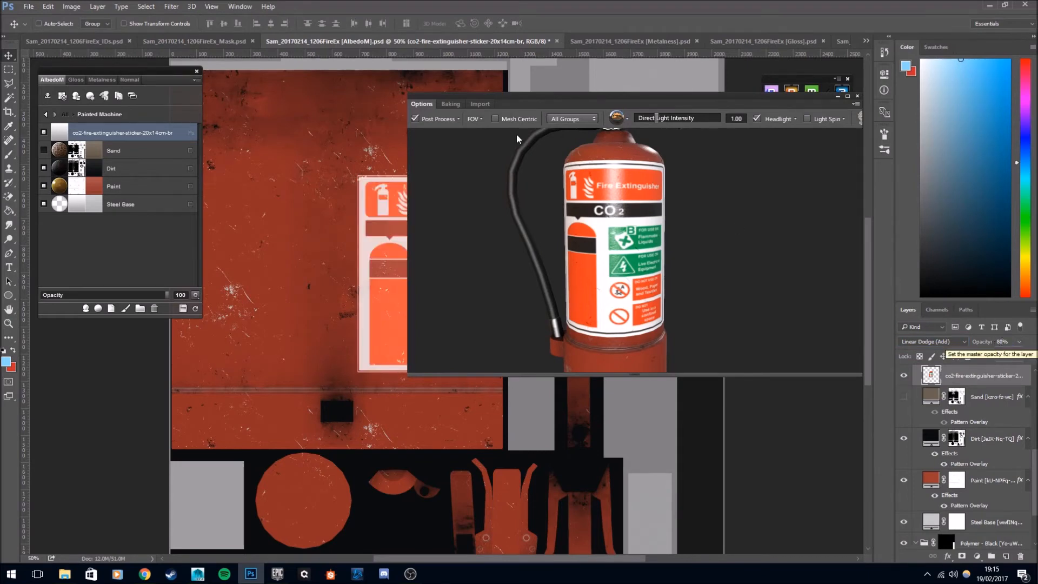
drag(632, 98, 685, 139)
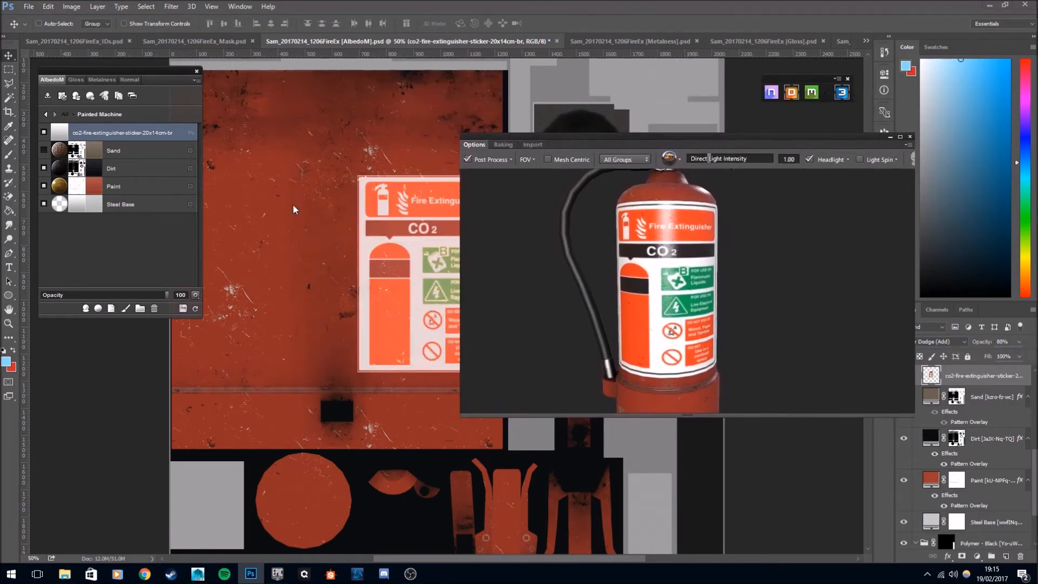
click(194, 310)
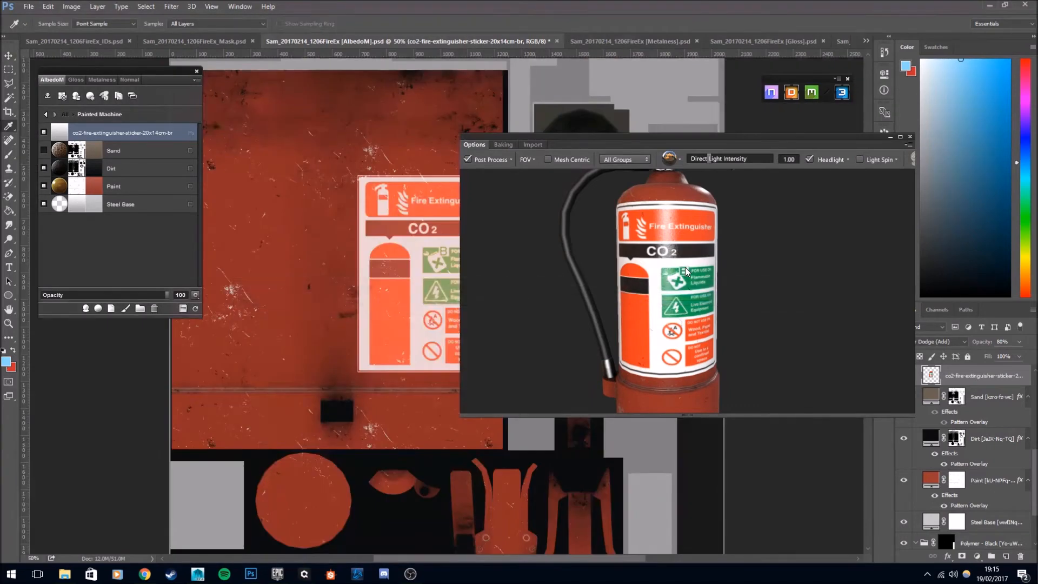
drag(655, 264, 521, 265)
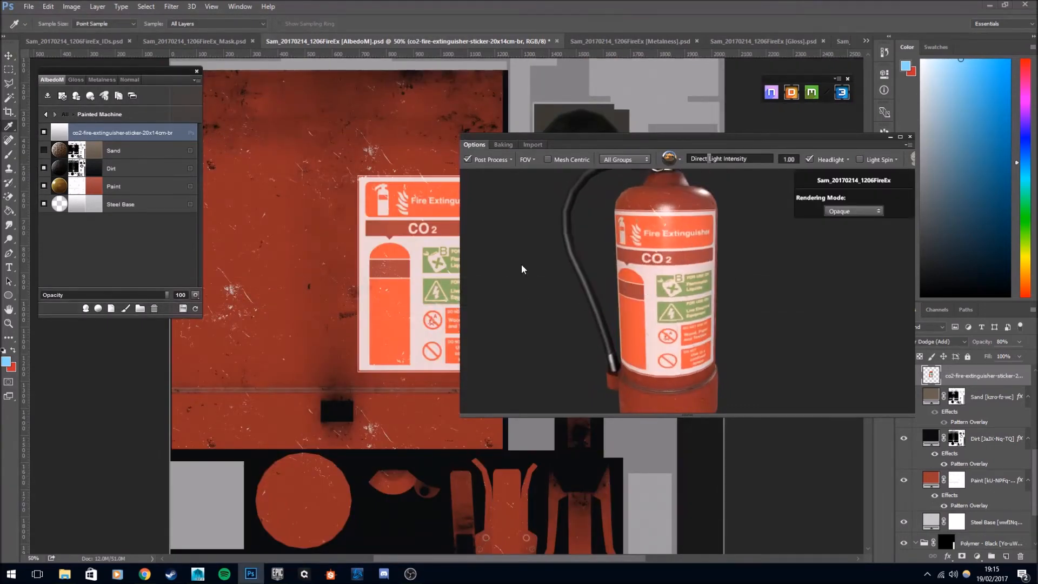
click(8, 57)
drag(627, 133, 704, 161)
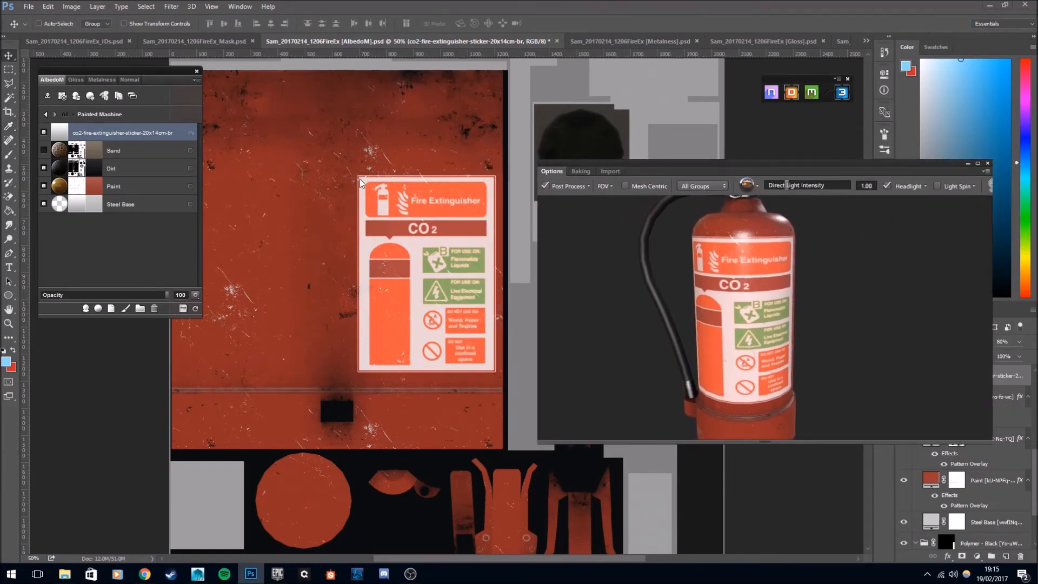
ctrl+click(491, 184)
key(ctrl+t)
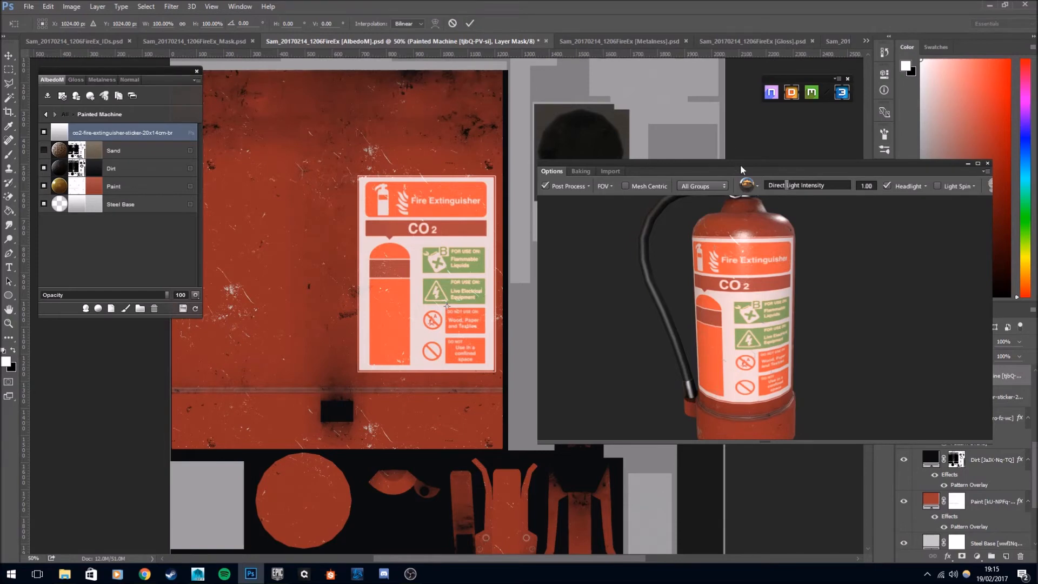
drag(735, 161, 661, 117)
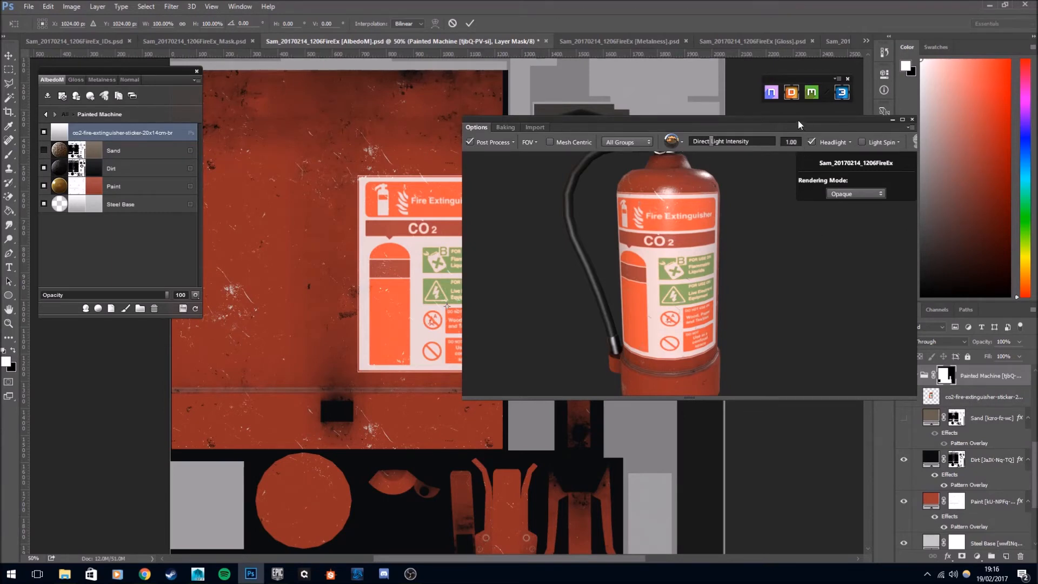
drag(774, 120, 723, 102)
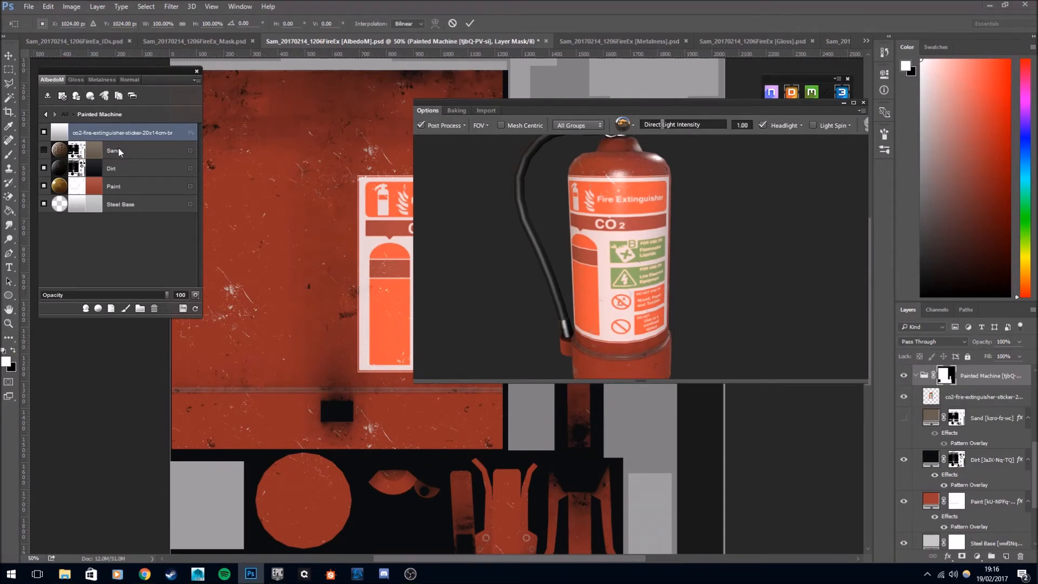
click(469, 24)
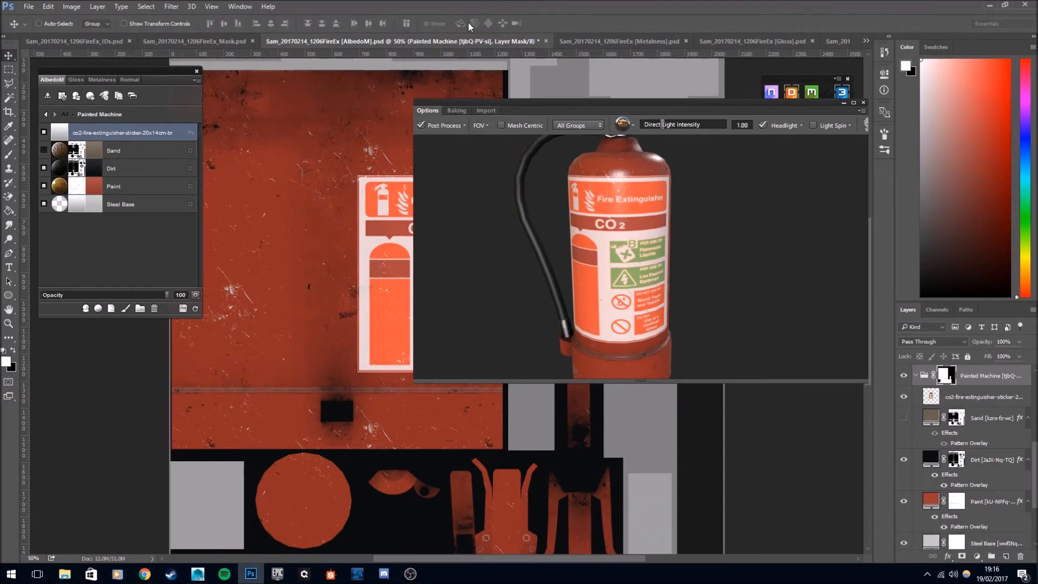
Scale the sticker layer down to about 78% toward its lower-right corner and update the 3D preview.
click(980, 400)
drag(632, 101, 671, 238)
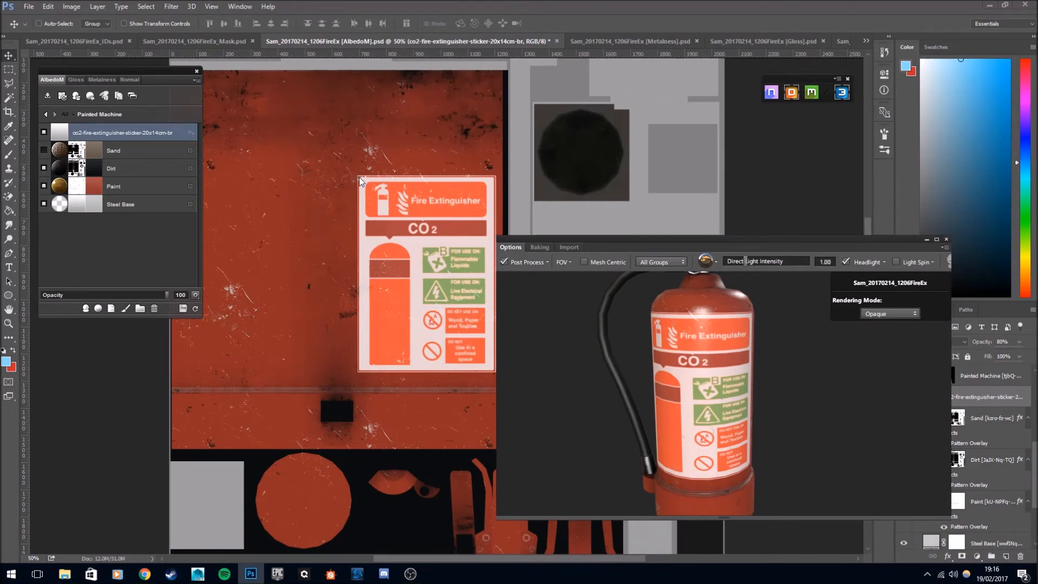
drag(784, 241, 777, 237)
key(ctrl+t)
drag(368, 180, 400, 223)
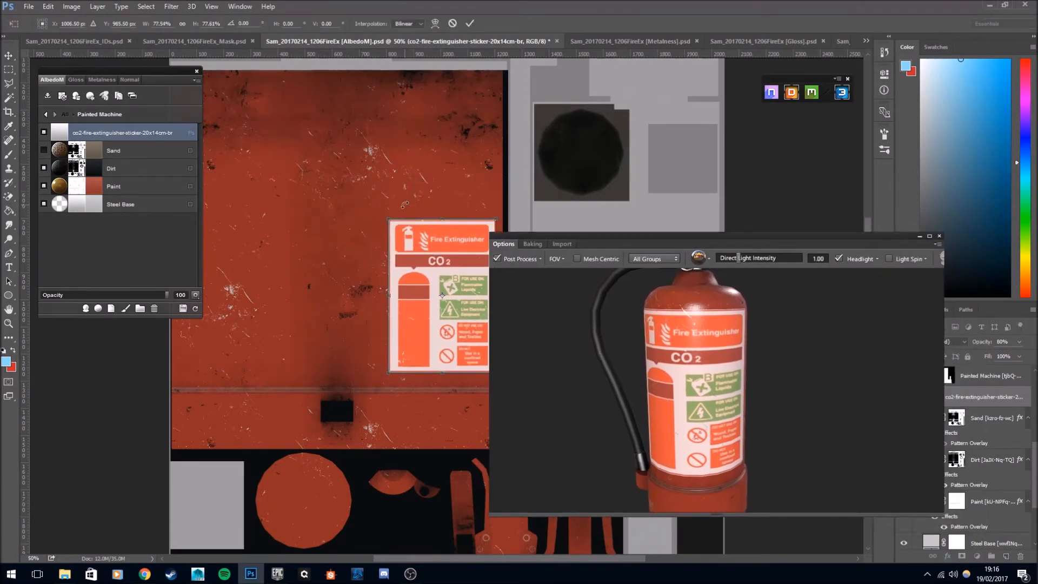
key(Return)
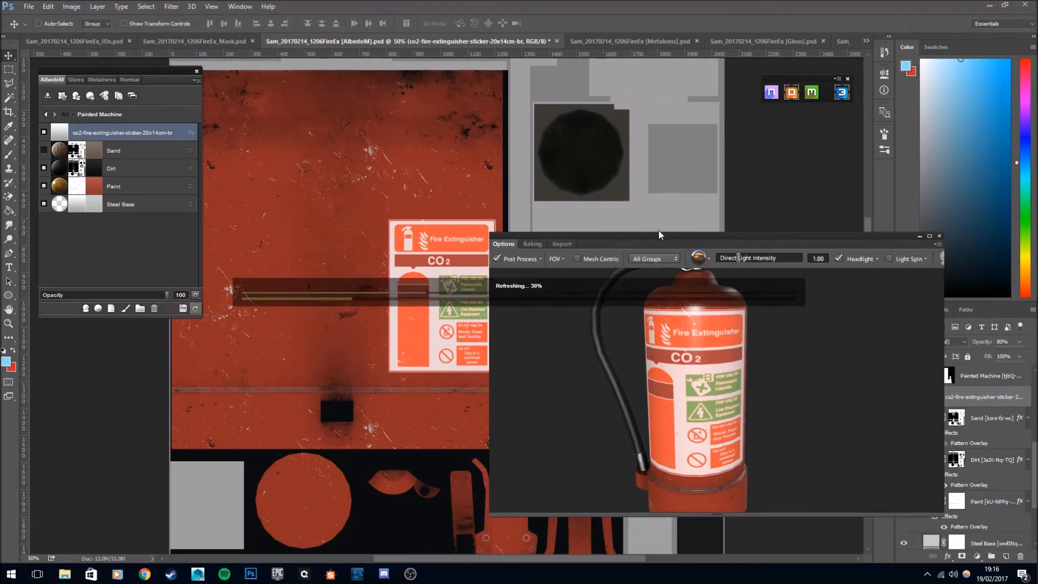
key(i)
drag(666, 236, 647, 213)
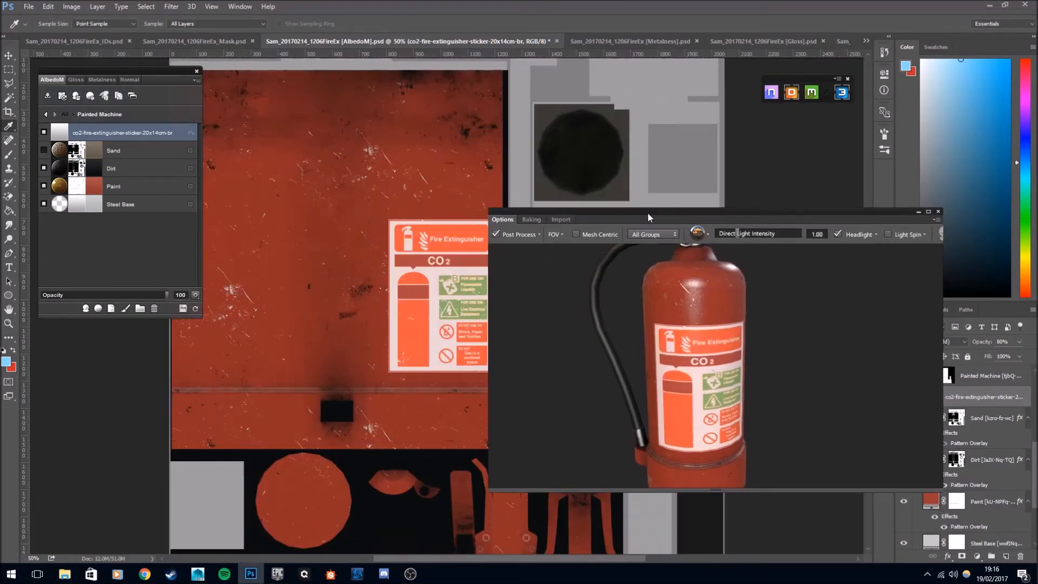
Move the sticker straight up slightly on the cylinder texture and update the 3D preview.
key(F8)
key(v)
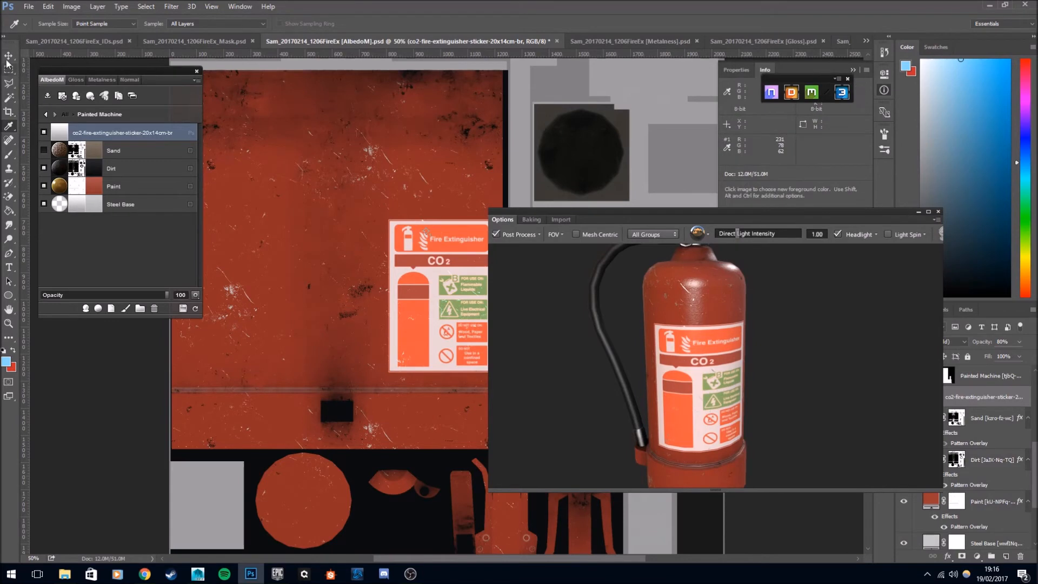
shift+drag(428, 255, 428, 238)
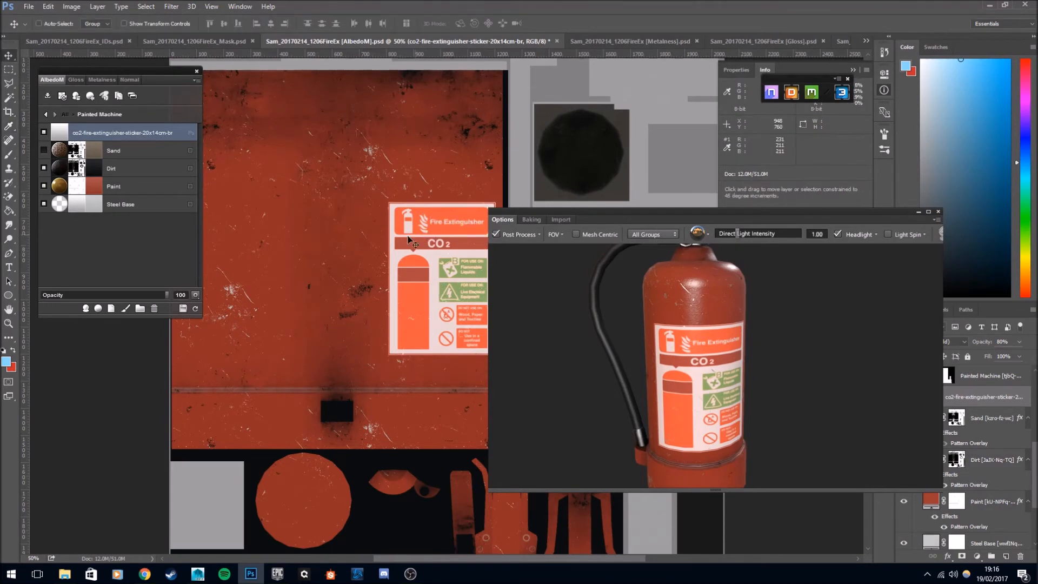
key(i)
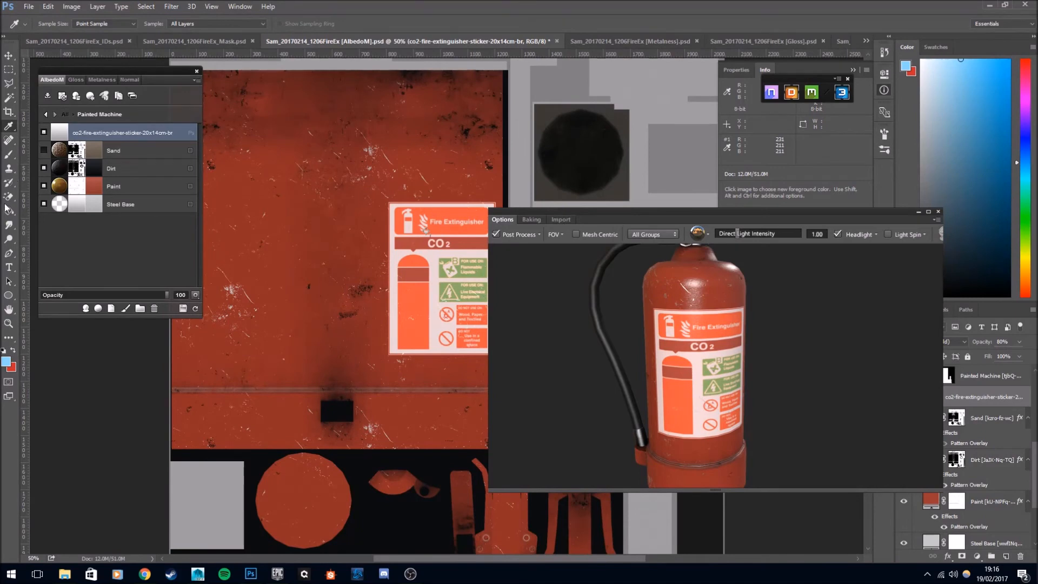
Erase scratch-like wear across the sticker using the Eraser tool with a large circular scratch brush.
right_click(8, 197)
click(46, 197)
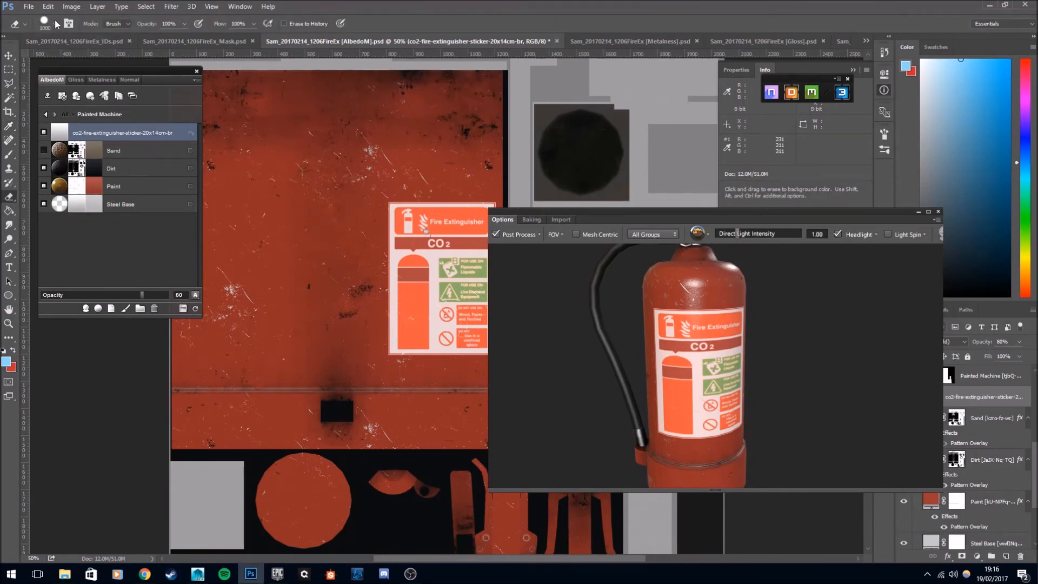
click(54, 24)
drag(129, 132, 128, 161)
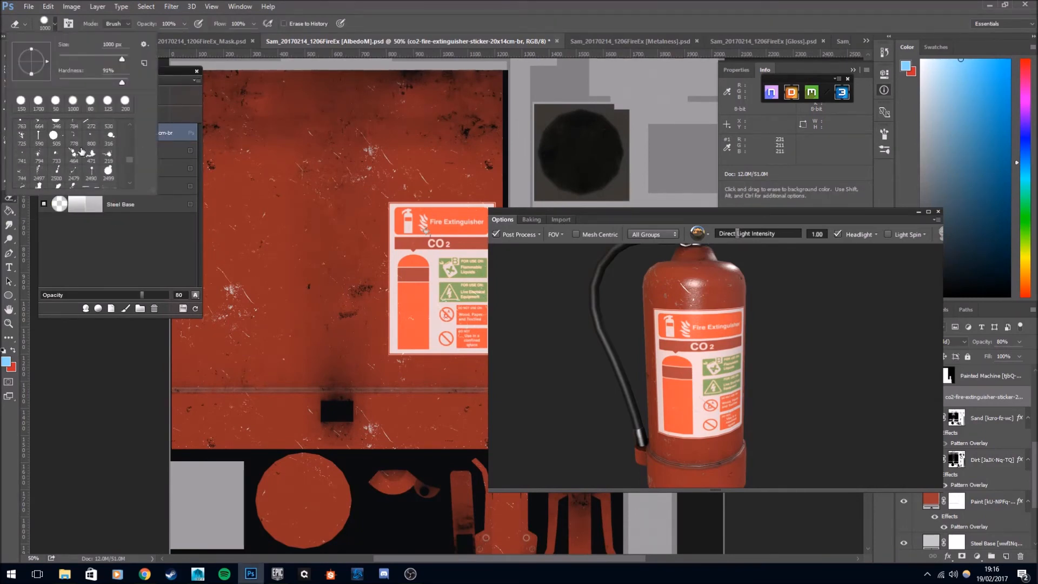
scroll(84, 148, up, 3)
click(56, 146)
click(312, 140)
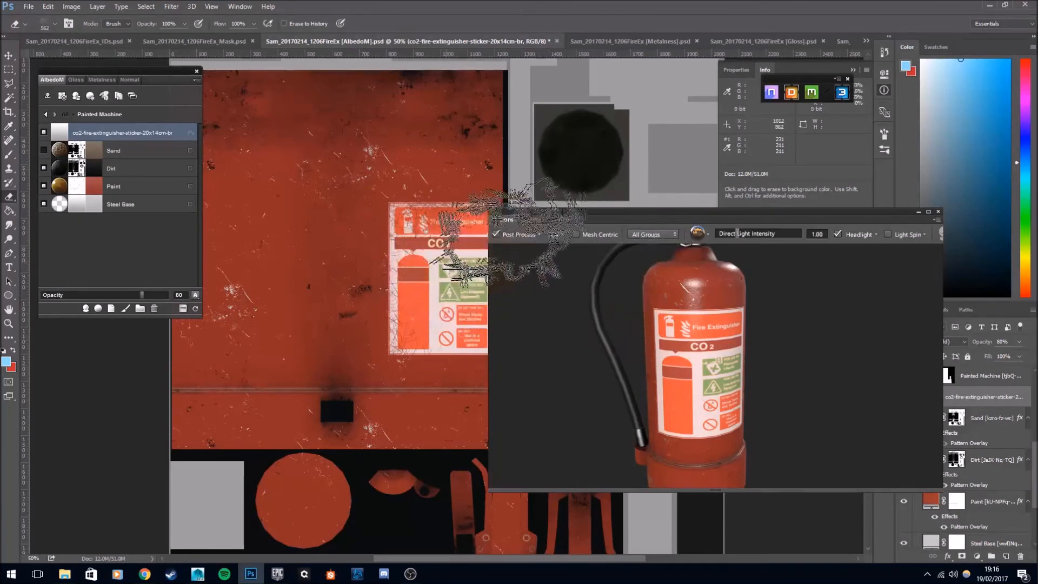
drag(553, 216, 621, 219)
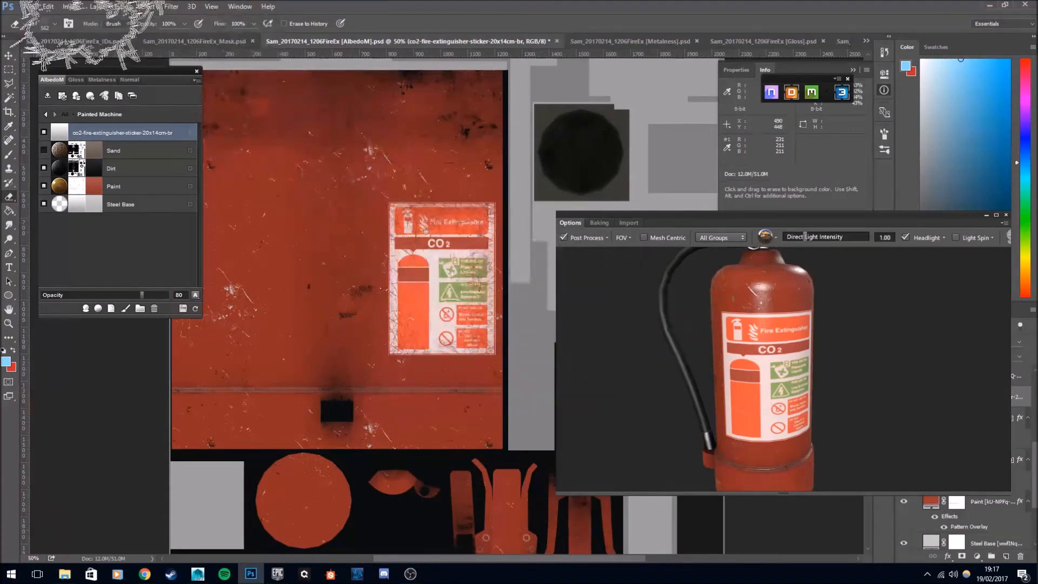
Erase along the sticker's outer edges with a soft round 21 px brush and update the 3D preview.
click(54, 27)
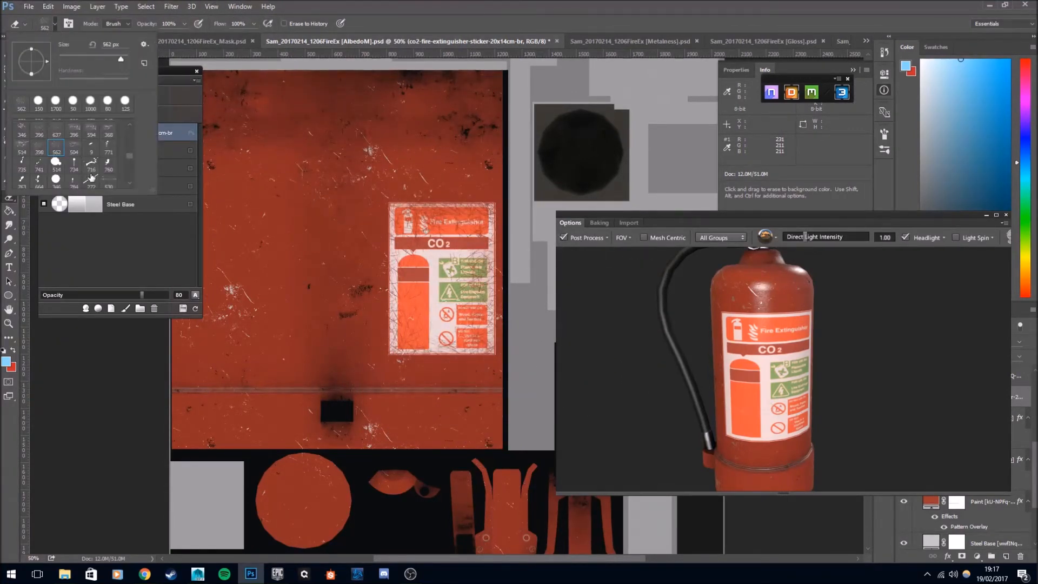
mouse_move(129, 157)
mouse_down()
mouse_move(129, 131)
mouse_move(130, 140)
mouse_up()
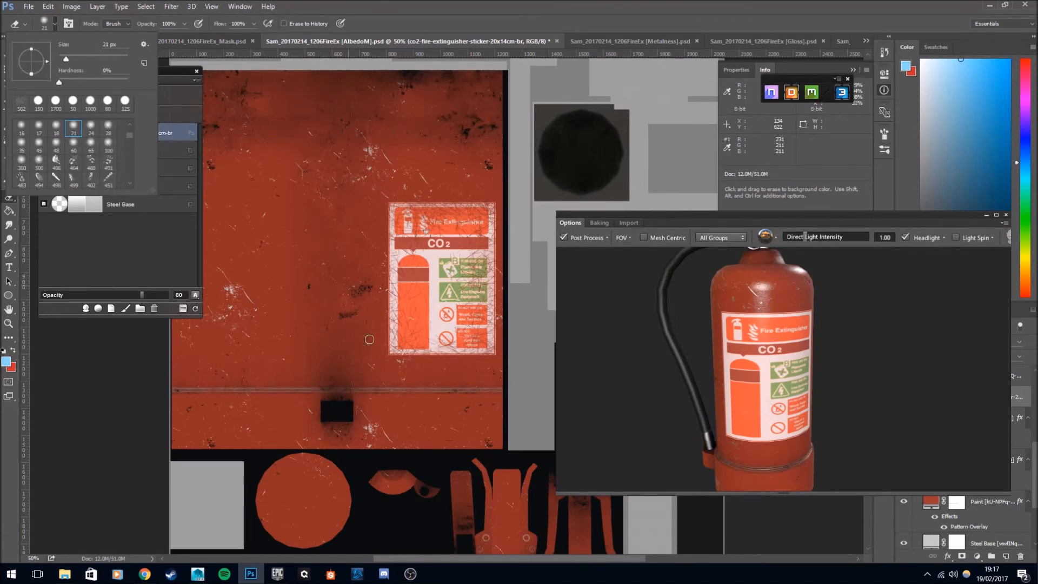
click(388, 361)
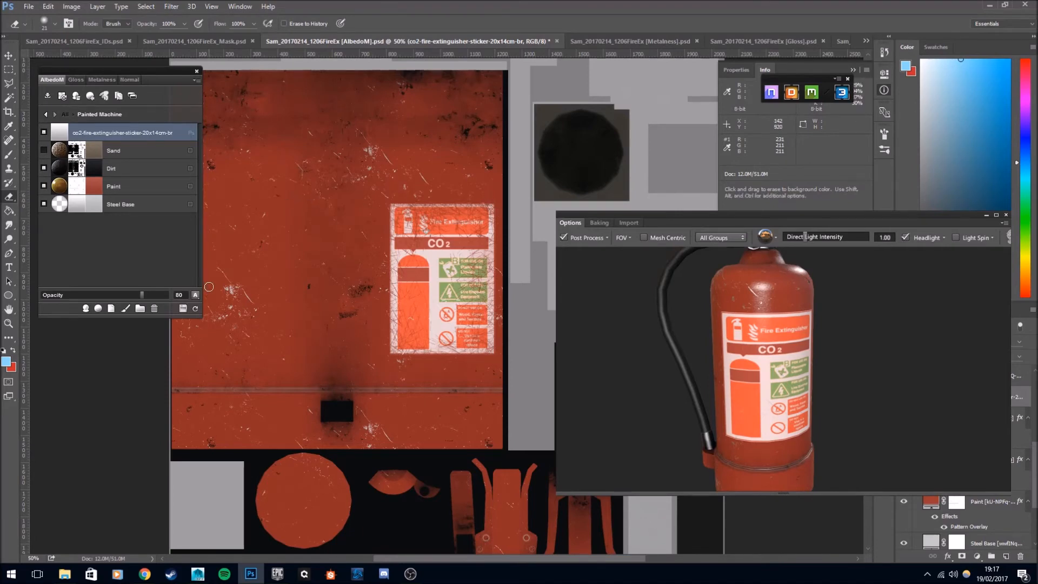
key(i)
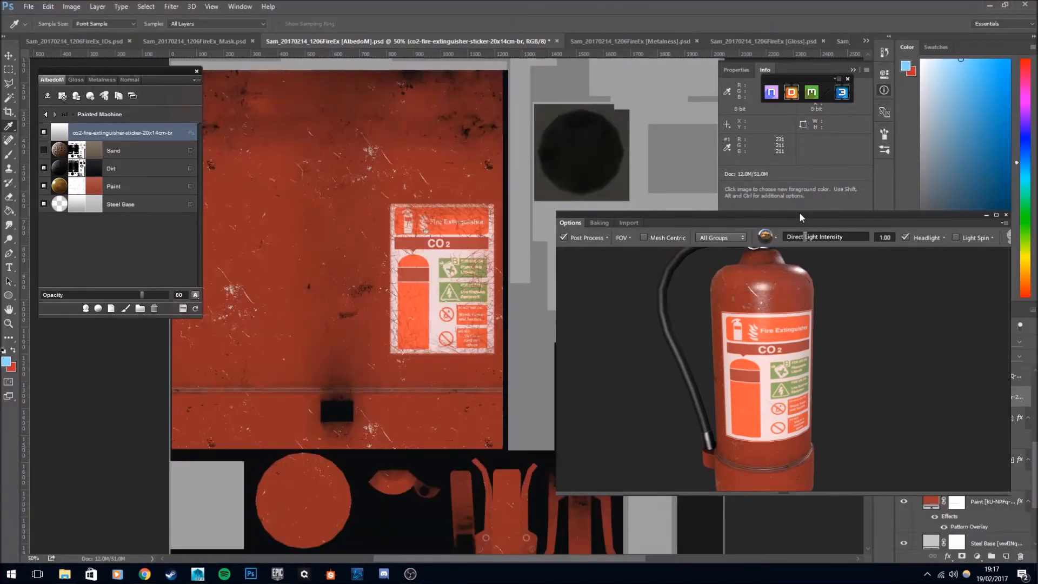
Examine the worn sticker and the whole fire extinguisher from several angles and distances in the 3D preview.
drag(799, 213, 722, 158)
scroll(709, 348, up, 4)
drag(709, 348, 716, 319)
scroll(704, 287, down, 5)
scroll(714, 319, down, 3)
drag(756, 167, 778, 165)
drag(735, 325, 771, 311)
scroll(714, 330, up, 3)
mouse_move(744, 165)
mouse_down()
mouse_move(713, 279)
mouse_move(745, 185)
mouse_up()
drag(693, 299, 690, 327)
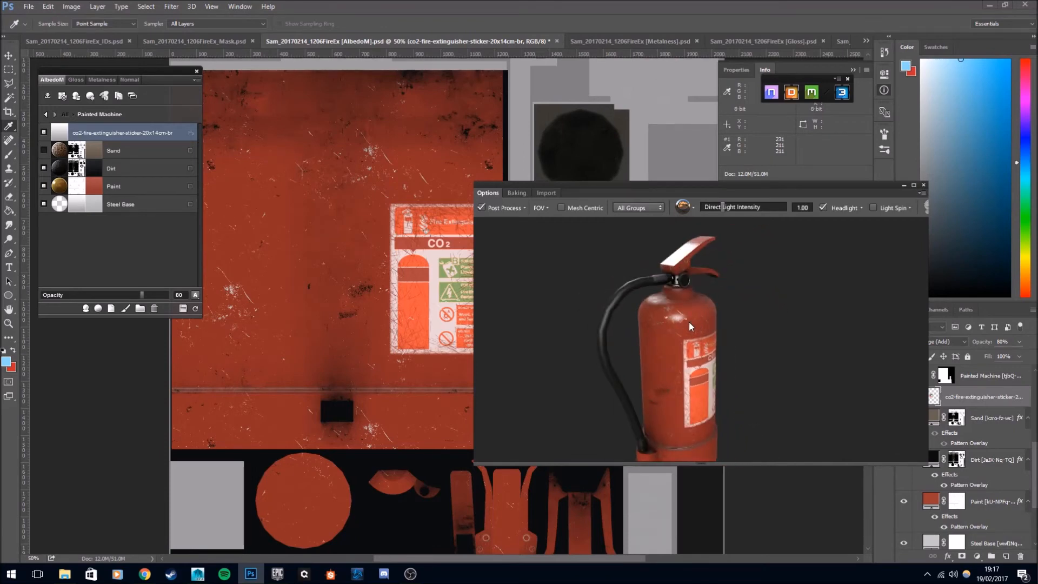
middle_drag(689, 326, 701, 312)
scroll(701, 313, down, 3)
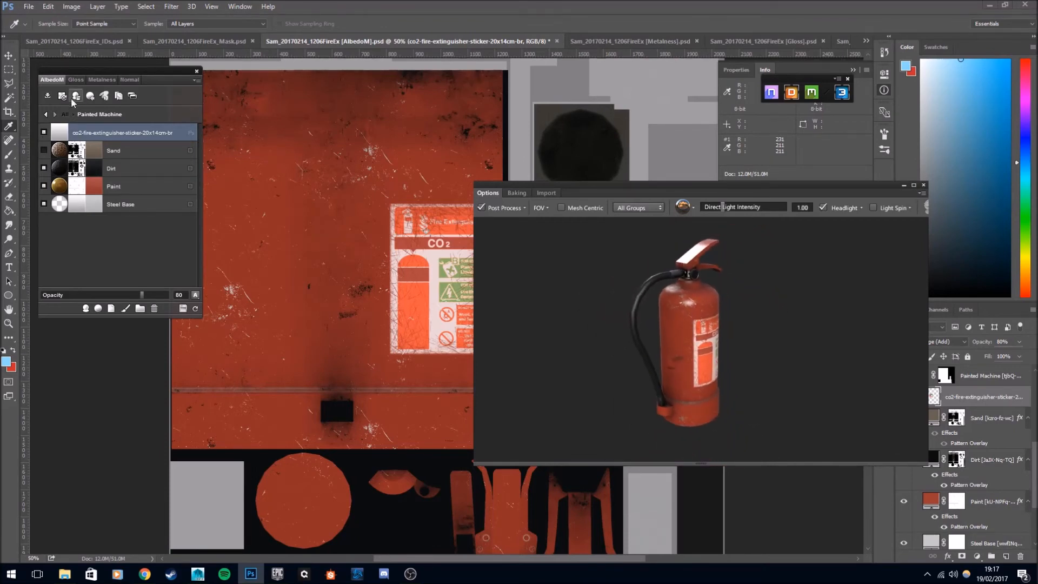
Add the Snow material outside the Painted Machine group and place it above Dirty Glass at the top of the material stack.
click(86, 308)
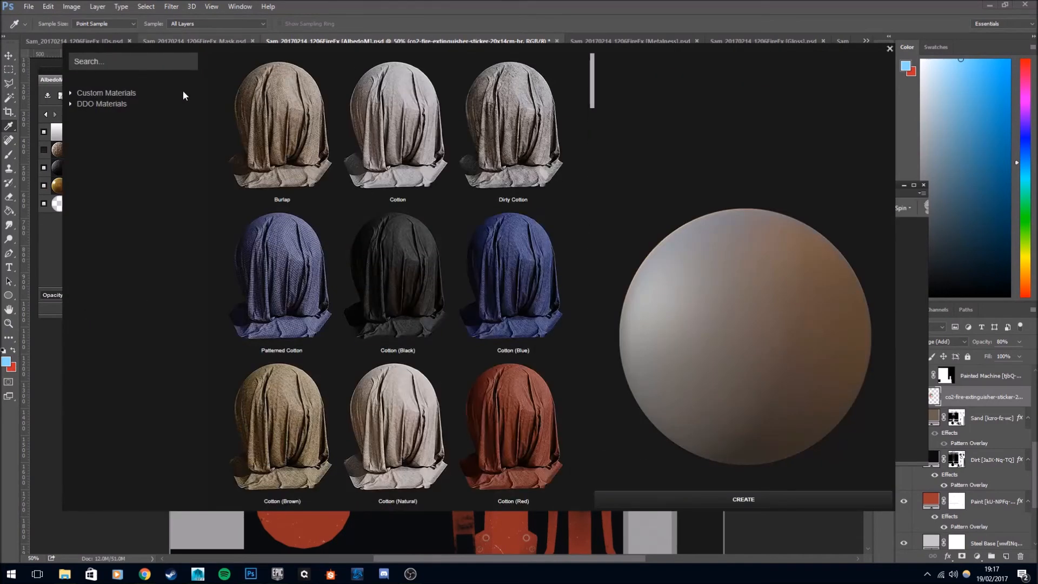
click(890, 49)
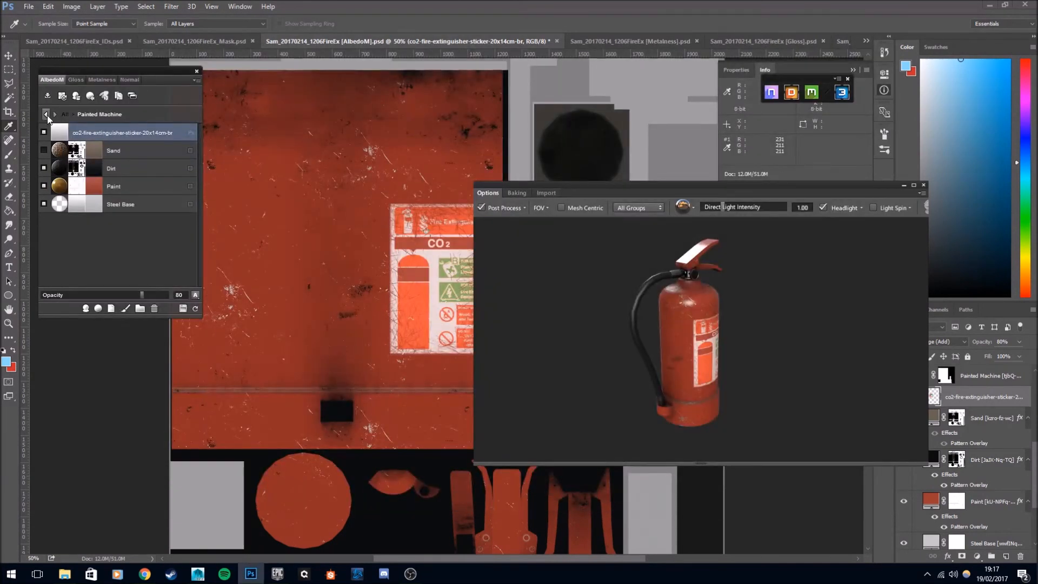
click(46, 114)
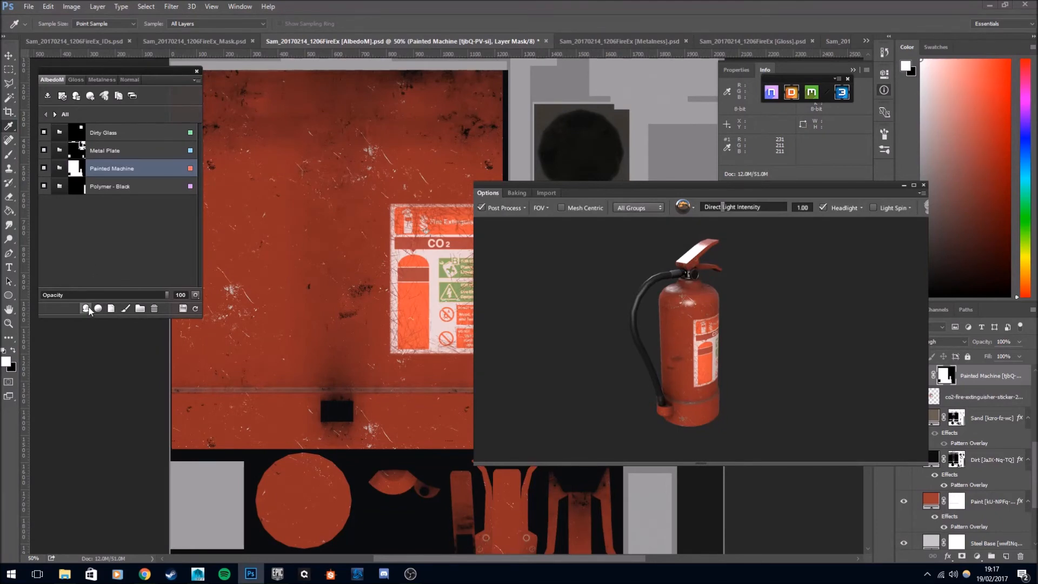
click(88, 309)
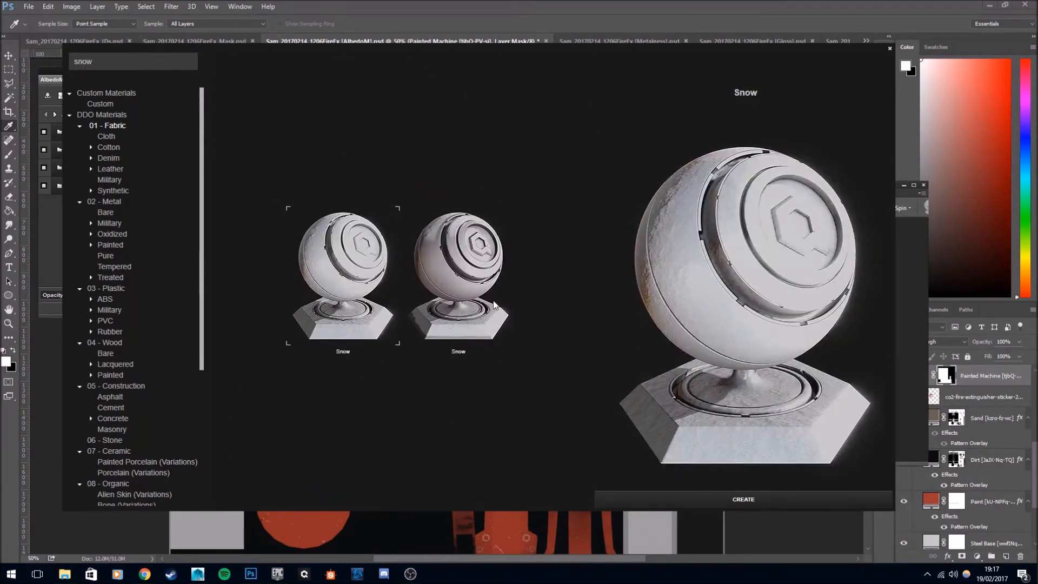
click(759, 500)
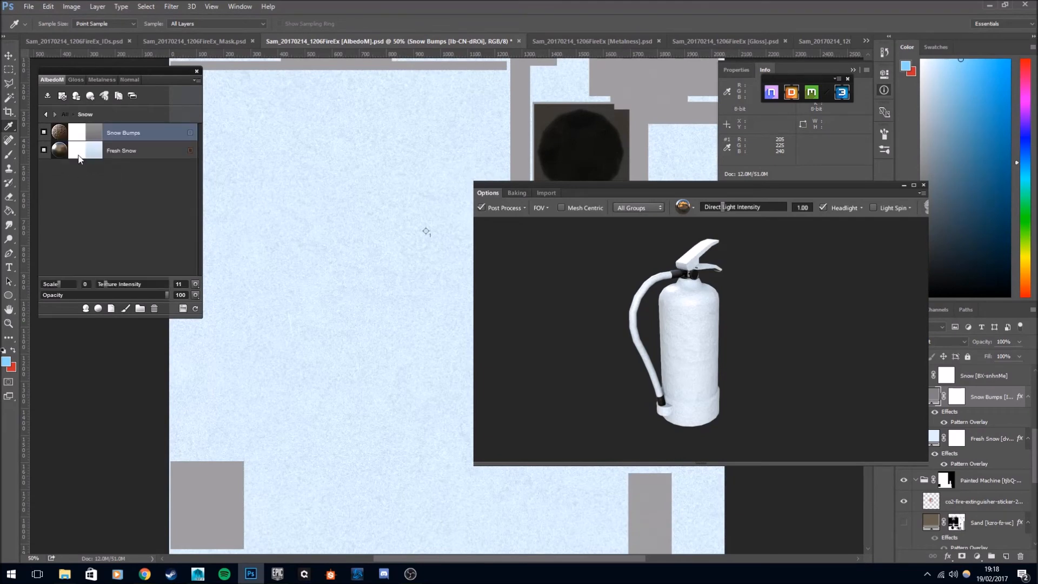
click(47, 115)
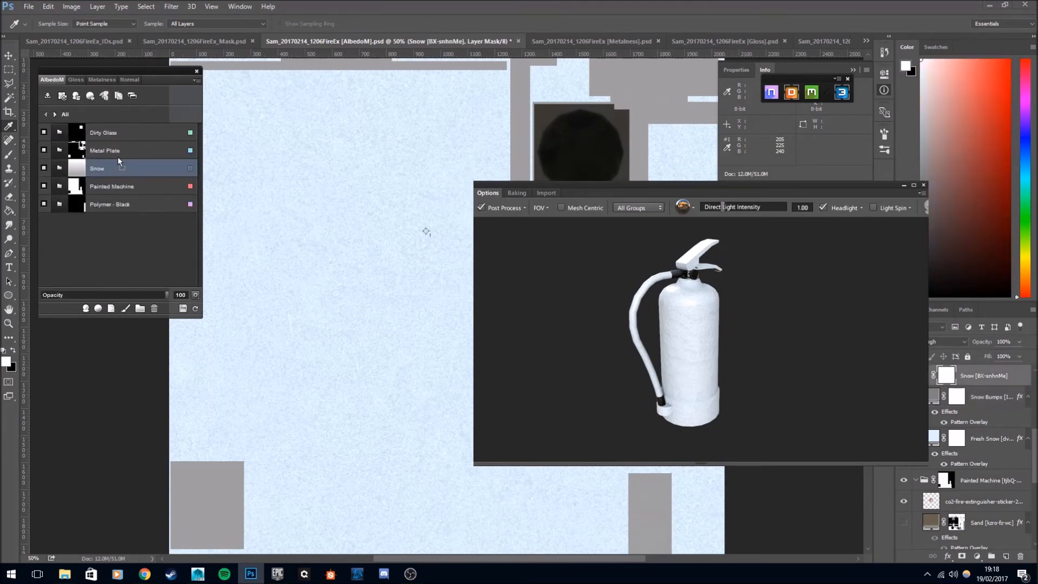
drag(121, 129, 122, 129)
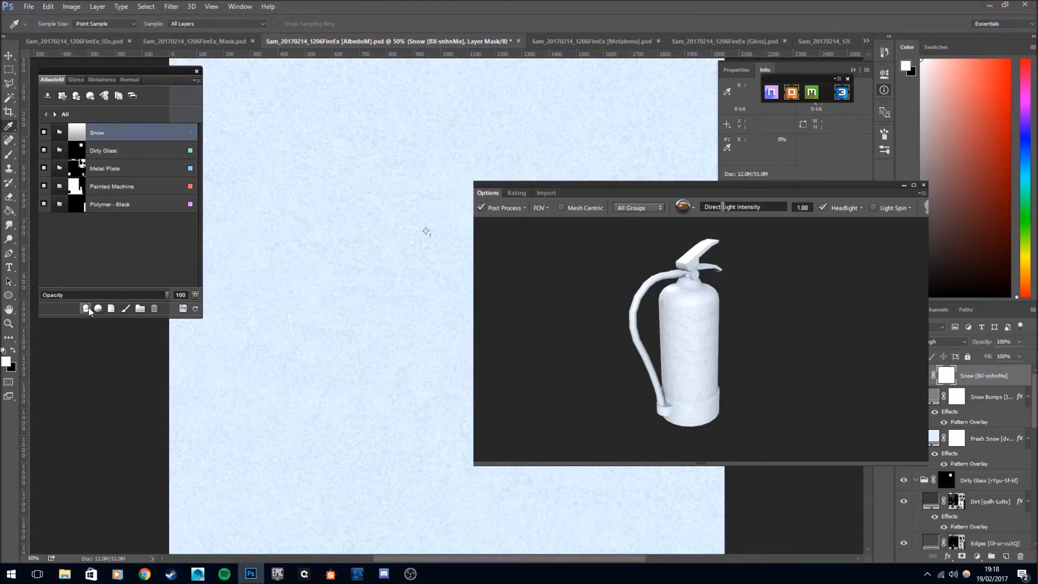
Open the Snow group's mask for editing in full shaded mode and enlarge the 3D painting window.
click(63, 138)
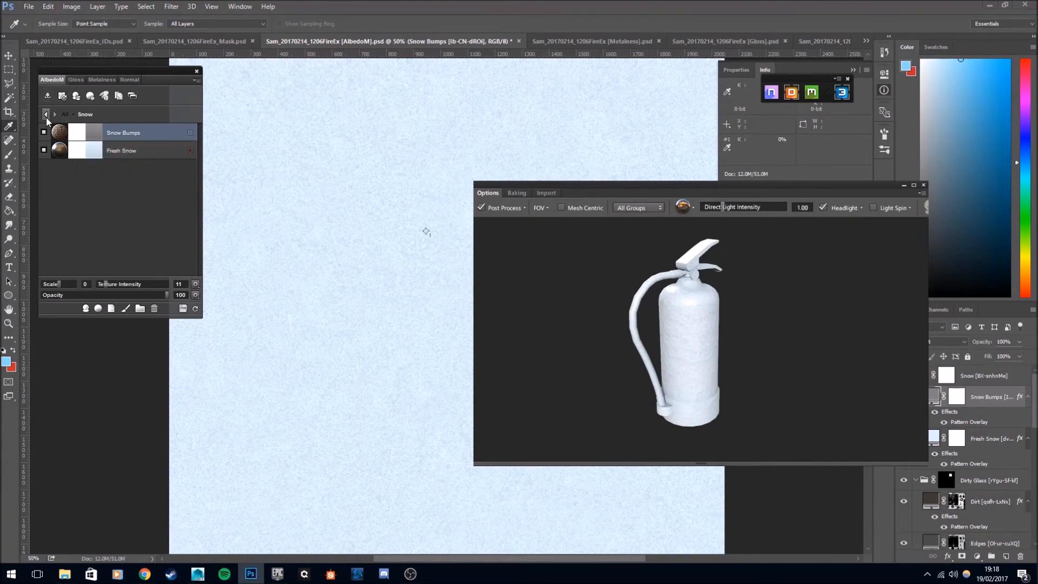
click(46, 116)
click(82, 136)
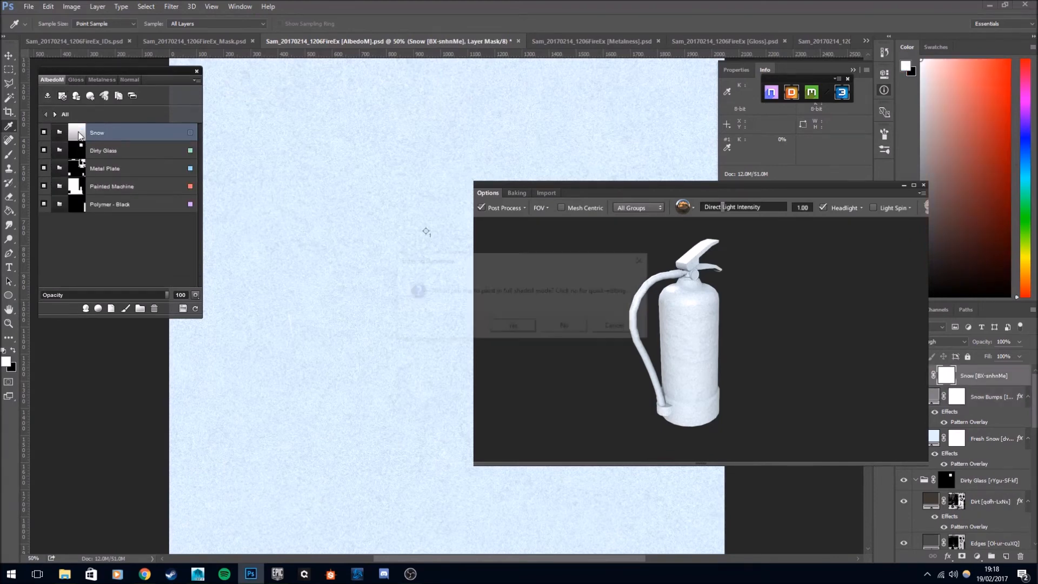
click(512, 327)
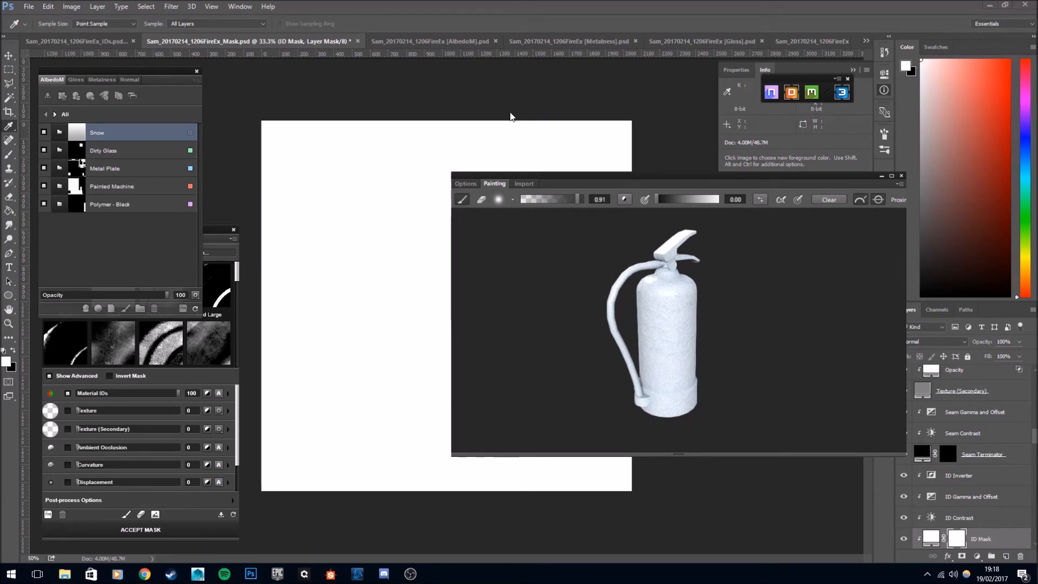
mouse_move(694, 357)
mouse_down()
mouse_move(884, 450)
mouse_move(939, 526)
mouse_move(970, 528)
mouse_up()
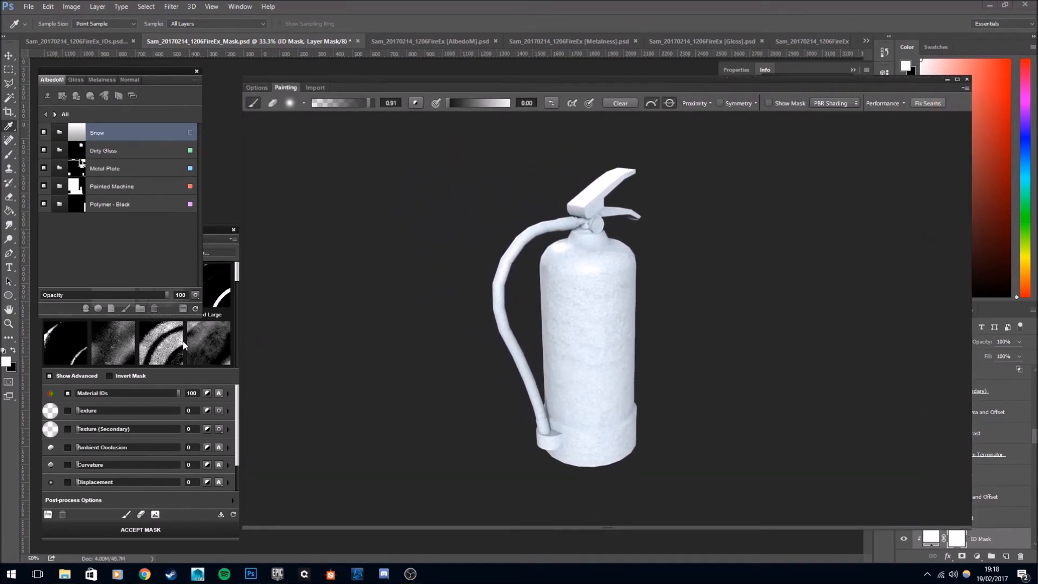
Try the Surface rust and Dirt mask presets on the Snow material and settle on the Sand preset.
click(208, 230)
mouse_move(236, 270)
mouse_down()
mouse_move(236, 342)
mouse_move(237, 280)
mouse_up()
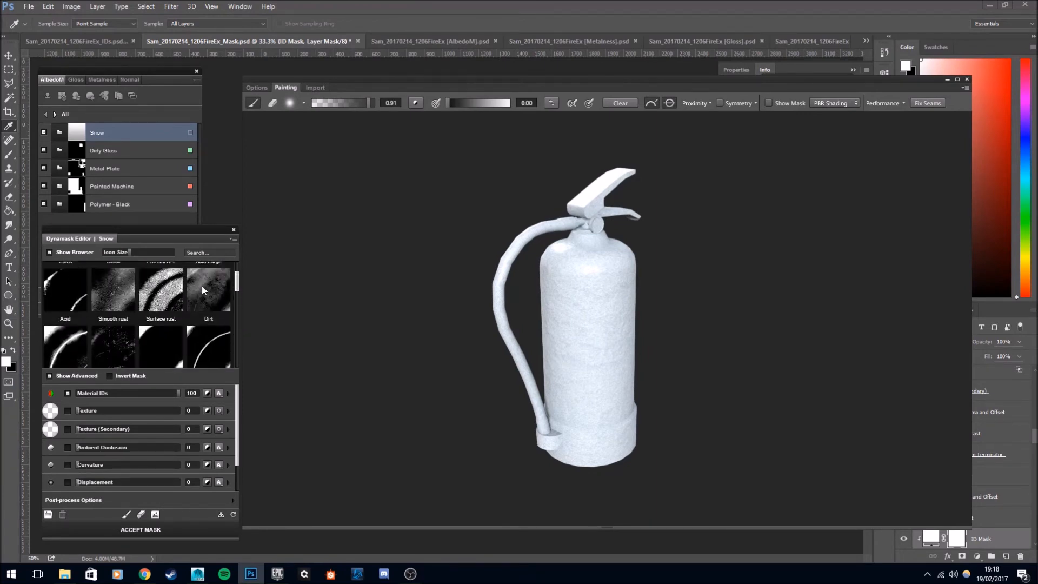
click(145, 282)
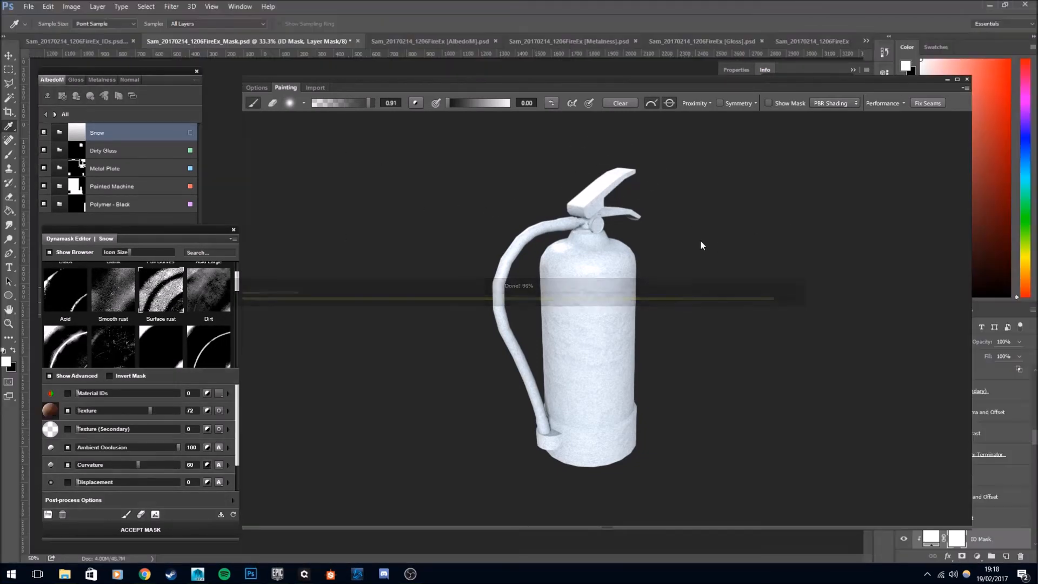
drag(744, 264, 488, 254)
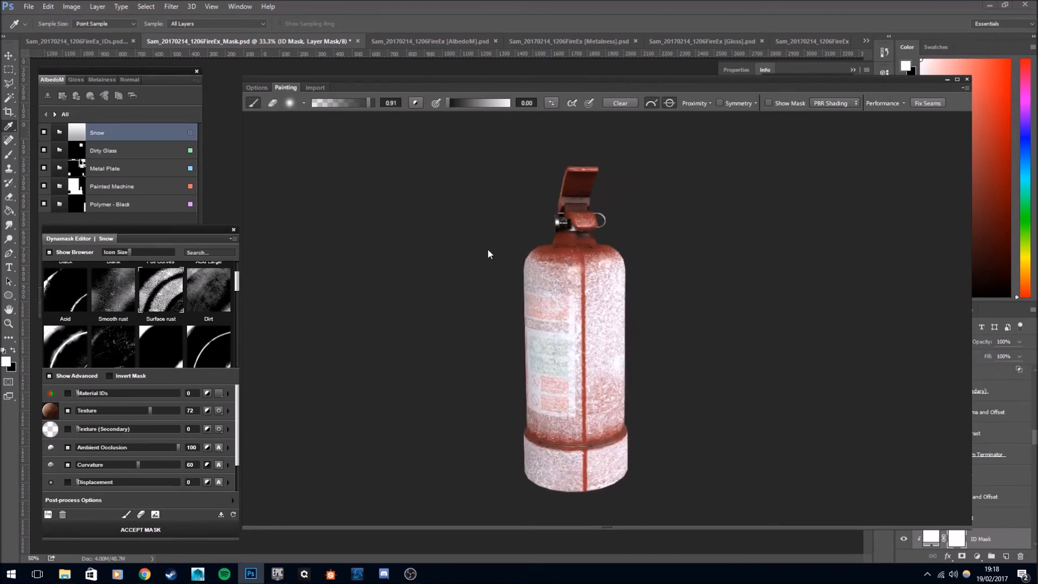
click(197, 297)
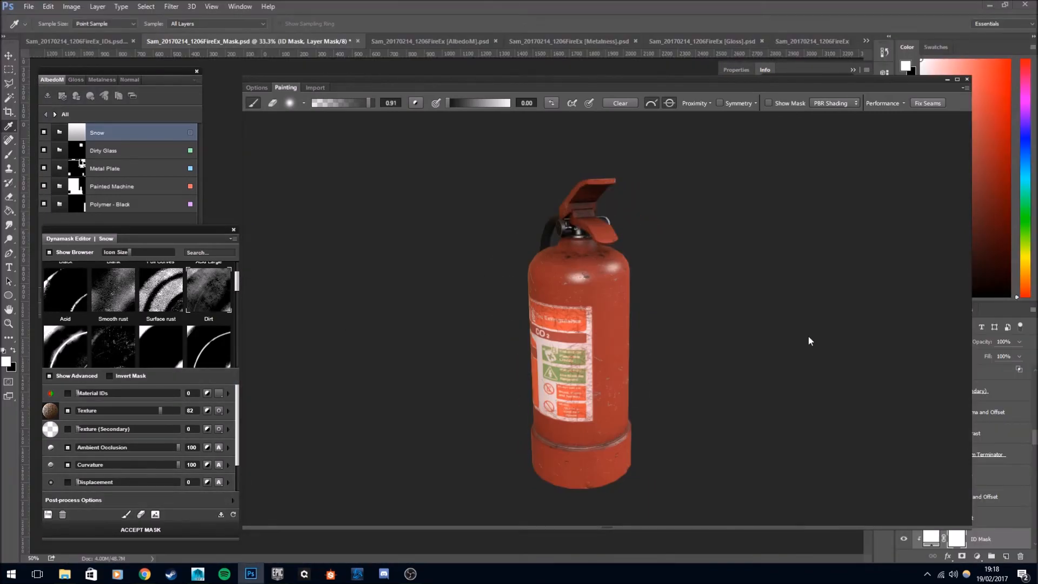
drag(808, 337, 788, 320)
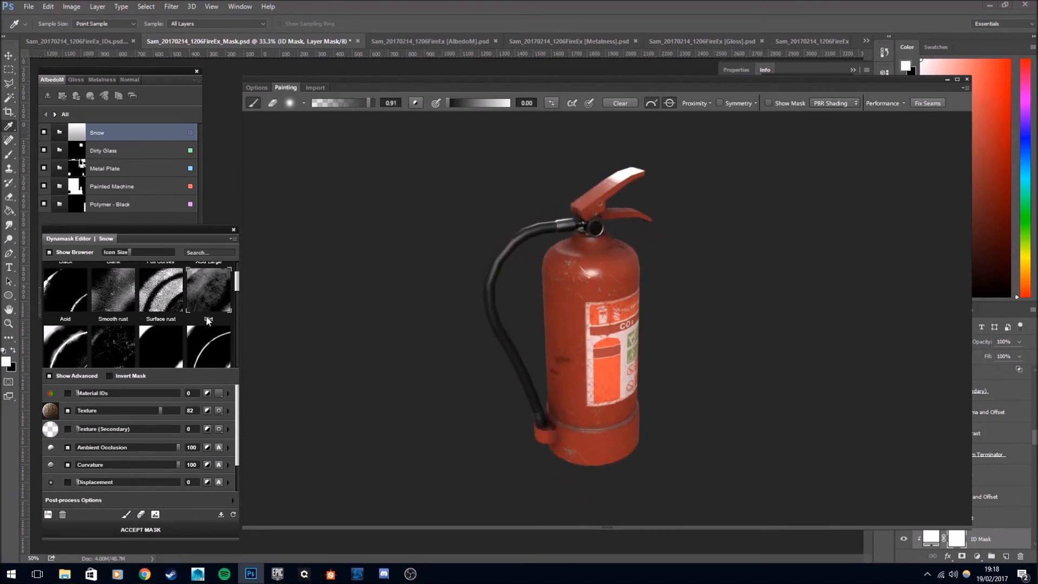
click(73, 343)
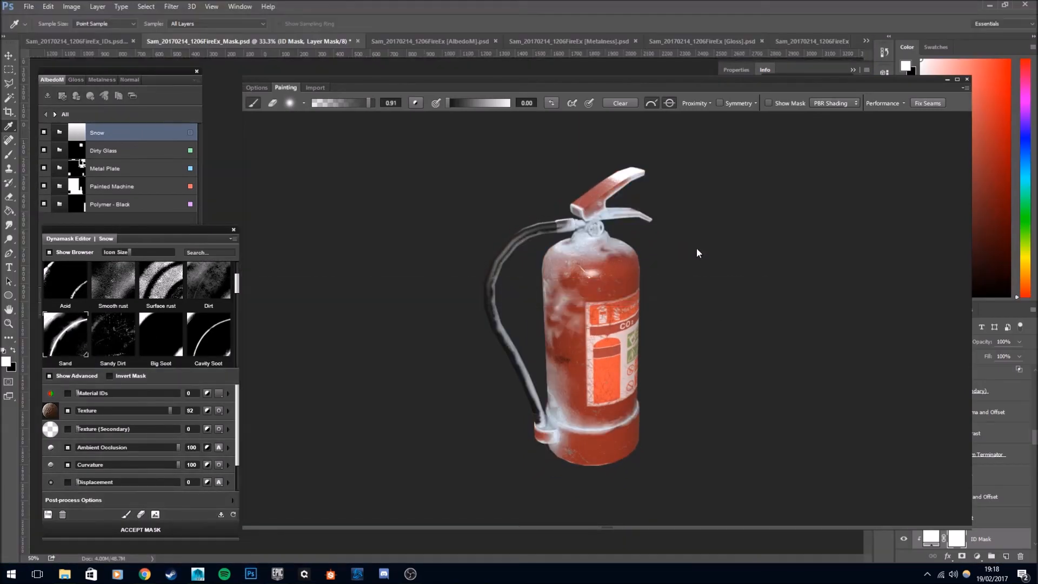
scroll(670, 251, up, 5)
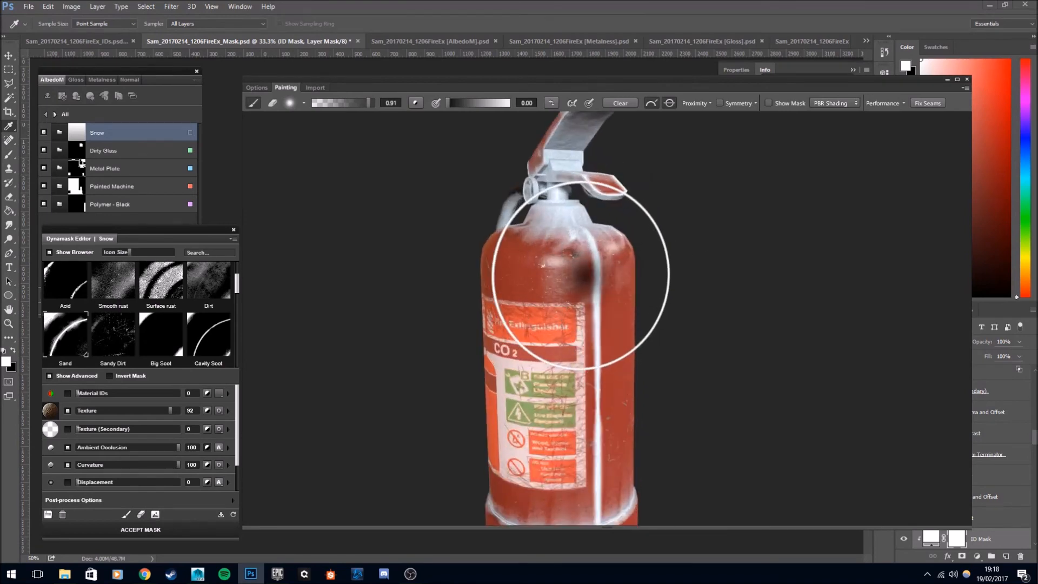
Paint the snow off the vertical seam beside the sticker with a black brush at 0.91 opacity.
drag(591, 273, 597, 479)
middle_drag(597, 479, 591, 416)
mouse_move(593, 436)
mouse_down()
mouse_move(591, 475)
mouse_move(606, 508)
mouse_up()
middle_drag(603, 476, 573, 306)
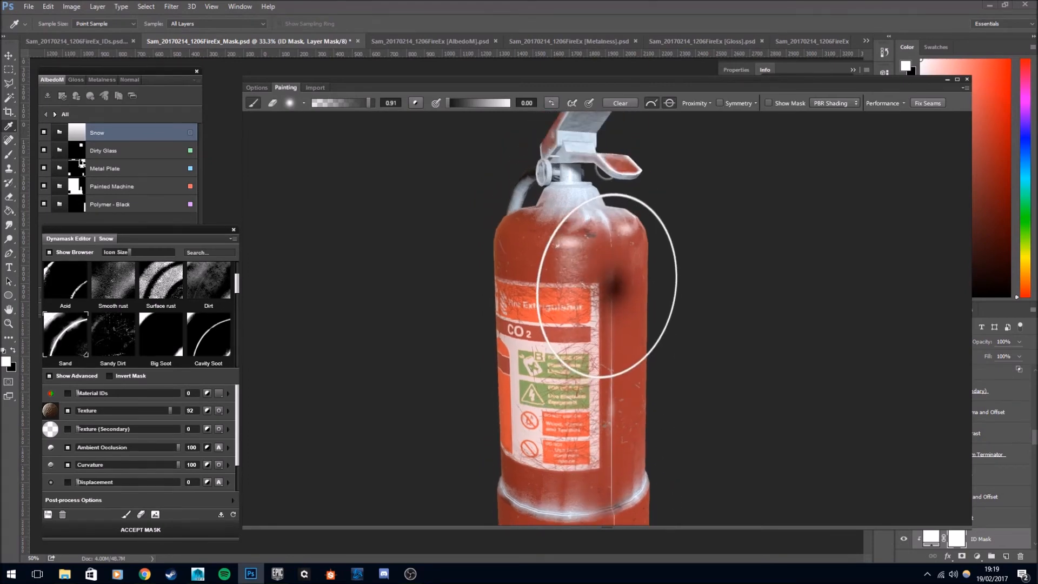
Lower the brush opacity to 0.49 and thin the snow on the cylinder's shoulder near the neck.
drag(363, 103, 343, 103)
mouse_move(553, 213)
mouse_down()
mouse_move(598, 247)
mouse_move(575, 211)
mouse_up()
mouse_move(719, 249)
middle_down()
mouse_move(696, 257)
mouse_move(678, 162)
middle_up()
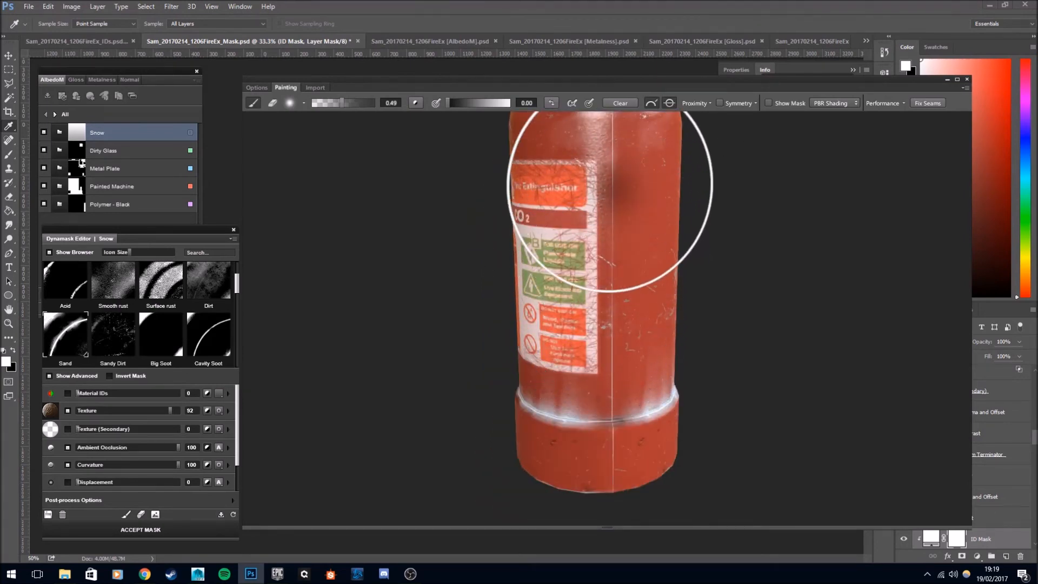
middle_drag(595, 306, 734, 257)
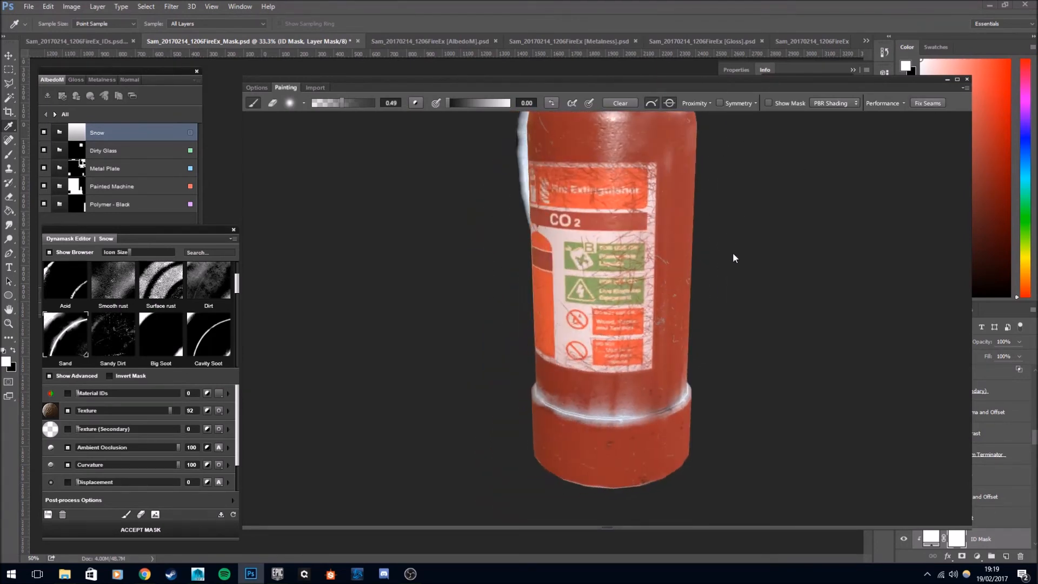
Paint the snow off the hose along its length, raising the black brush's opacity to 1.00.
middle_drag(665, 189, 676, 279)
scroll(688, 279, down, 3)
middle_drag(600, 289, 682, 274)
scroll(638, 265, up, 3)
middle_drag(595, 257, 508, 192)
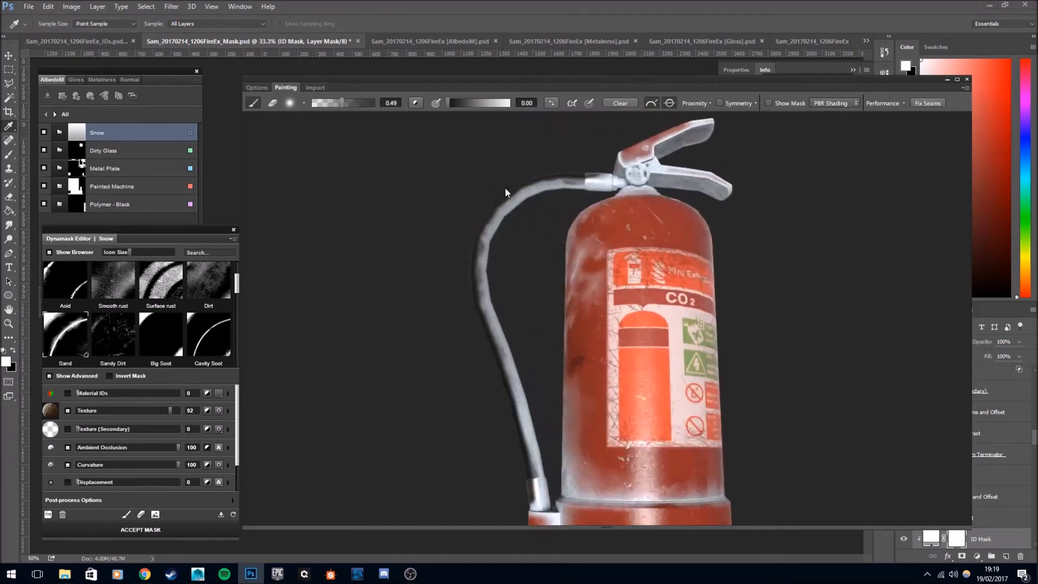
scroll(527, 183, up, 1)
middle_drag(565, 171, 607, 206)
mouse_move(587, 191)
mouse_down()
mouse_move(544, 204)
mouse_move(509, 250)
mouse_move(508, 350)
mouse_move(497, 332)
mouse_up()
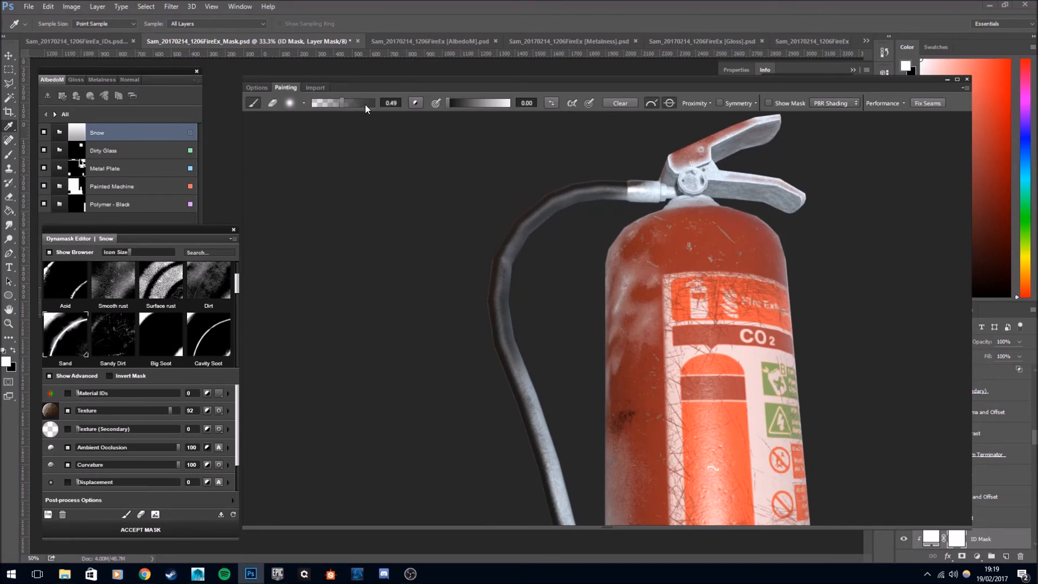
mouse_move(607, 197)
mouse_down()
mouse_move(515, 243)
mouse_move(476, 371)
mouse_move(543, 378)
mouse_up()
middle_drag(544, 378, 560, 336)
mouse_move(561, 337)
mouse_down()
mouse_move(560, 375)
mouse_move(594, 453)
mouse_move(599, 509)
mouse_move(597, 479)
mouse_up()
Paint over the snow on the far side of the cylinder with the black brush at full opacity.
alt+drag(560, 445, 930, 453)
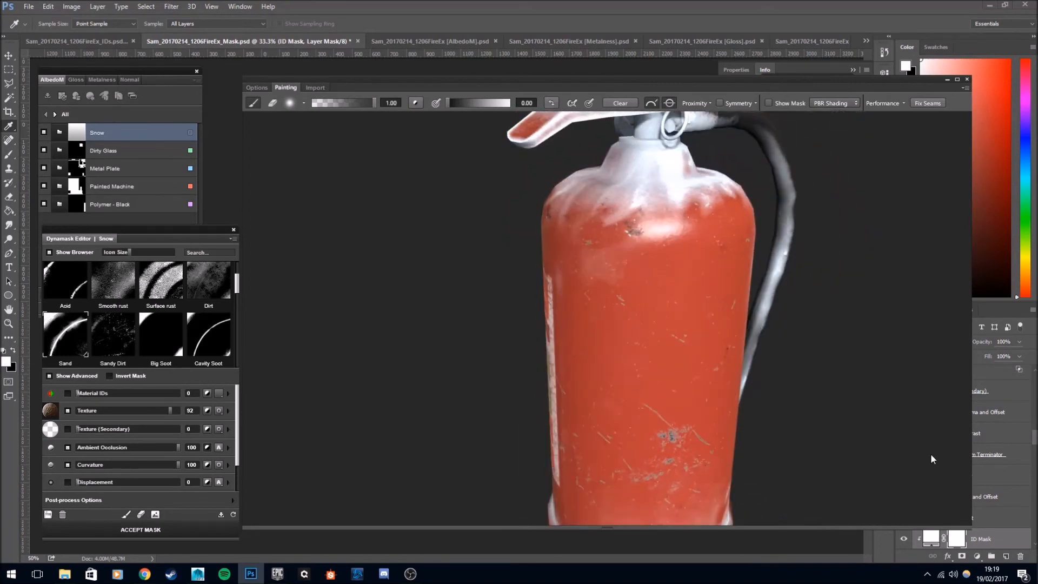
alt+middle_drag(930, 453, 754, 342)
alt+drag(752, 342, 735, 331)
alt+middle_drag(735, 331, 700, 389)
mouse_move(655, 145)
mouse_down()
mouse_move(675, 155)
mouse_move(698, 219)
mouse_move(689, 319)
mouse_move(692, 301)
mouse_move(654, 376)
mouse_move(631, 479)
mouse_move(644, 398)
mouse_up()
Set the brush value to 0.80 and paint snow onto the handles and their surrounding parts.
drag(449, 103, 496, 103)
scroll(714, 207, up, 5)
drag(597, 179, 554, 174)
mouse_move(633, 157)
mouse_down()
mouse_move(666, 154)
mouse_move(687, 173)
mouse_up()
drag(758, 244, 719, 190)
drag(717, 244, 728, 292)
middle_drag(736, 419, 720, 326)
click(715, 284)
click(694, 317)
Brush more snow across the top surface of the upper handle and raise the brush value to 0.92.
scroll(651, 355, down, 5)
mouse_move(650, 354)
mouse_down()
mouse_move(752, 334)
mouse_move(748, 346)
mouse_up()
scroll(607, 301, up, 2)
drag(607, 302, 695, 306)
mouse_move(620, 332)
mouse_down()
mouse_move(607, 321)
mouse_move(627, 276)
mouse_move(684, 282)
mouse_up()
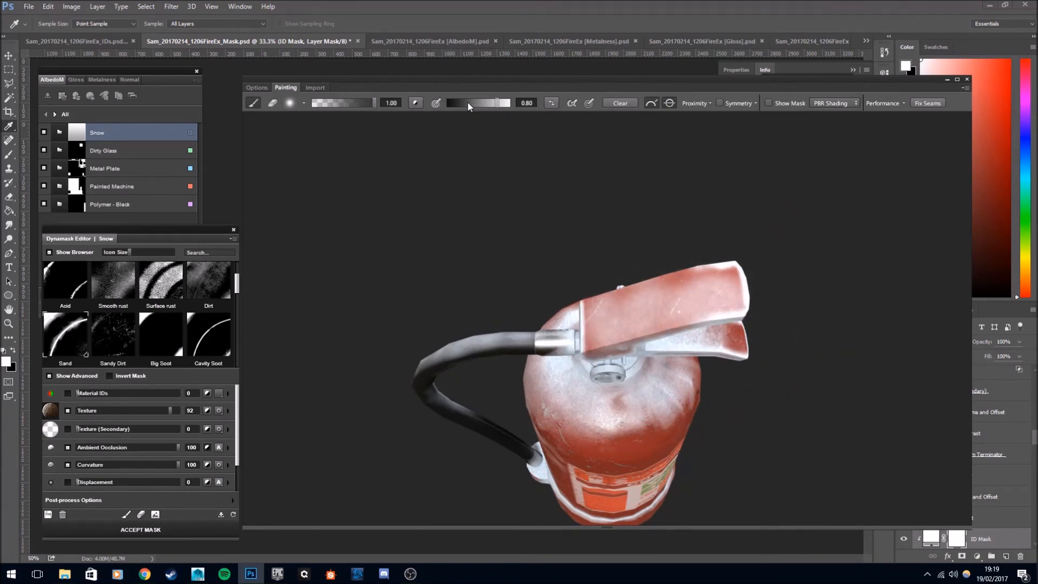
click(506, 105)
mouse_move(727, 329)
mouse_down()
mouse_move(634, 323)
mouse_move(592, 352)
mouse_move(367, 99)
mouse_up()
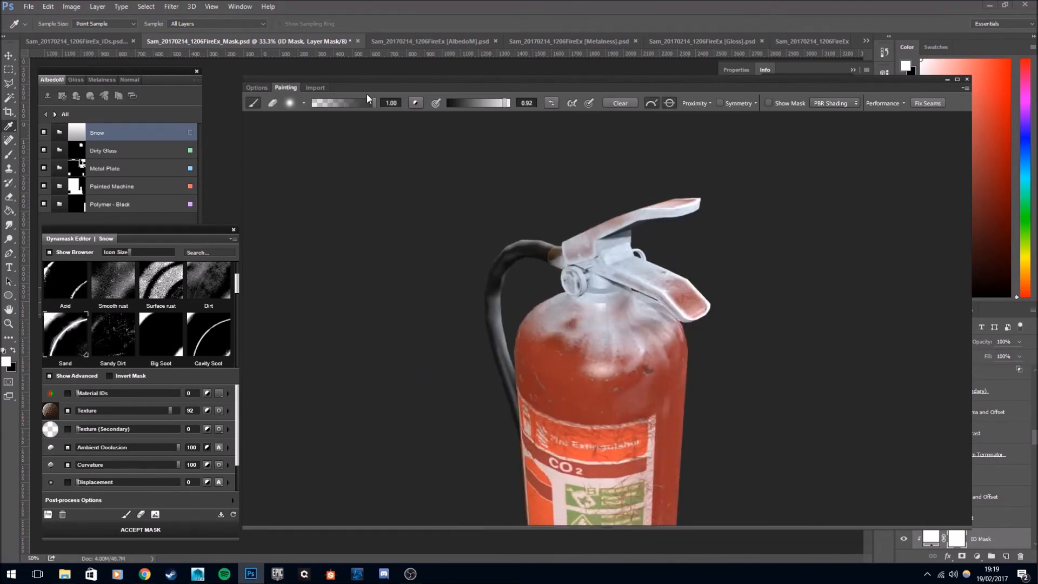
Darken the brush value to 0.16 and paint excess snow off the lower handle.
drag(454, 104, 452, 104)
mouse_move(688, 314)
mouse_down()
mouse_move(622, 257)
mouse_move(609, 240)
mouse_move(613, 216)
mouse_move(575, 186)
mouse_move(628, 174)
mouse_move(606, 220)
mouse_move(673, 297)
mouse_up()
mouse_move(673, 298)
mouse_down()
mouse_move(698, 309)
mouse_move(671, 280)
mouse_move(641, 276)
mouse_up()
drag(492, 111, 503, 110)
mouse_move(697, 300)
mouse_down()
mouse_move(705, 292)
mouse_move(681, 282)
mouse_up()
mouse_move(541, 217)
alt+mouse_down()
mouse_move(719, 206)
mouse_move(614, 254)
mouse_move(621, 186)
mouse_move(615, 193)
mouse_move(636, 209)
mouse_move(579, 197)
mouse_move(777, 233)
alt+mouse_up()
scroll(775, 233, down, 6)
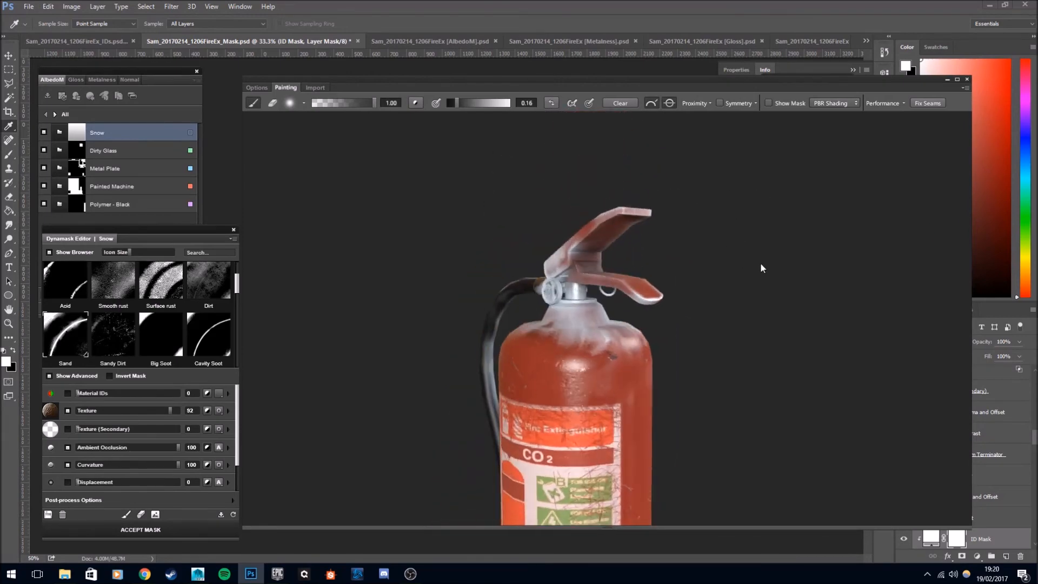
Touch up the snow on the upper handle and check the whole extinguisher from a distance.
alt+drag(728, 276, 670, 249)
scroll(670, 250, up, 4)
click(587, 217)
mouse_move(783, 256)
alt+mouse_down()
mouse_move(693, 265)
mouse_move(711, 292)
mouse_move(843, 340)
mouse_move(714, 307)
alt+mouse_up()
scroll(729, 260, down, 5)
scroll(714, 306, down, 3)
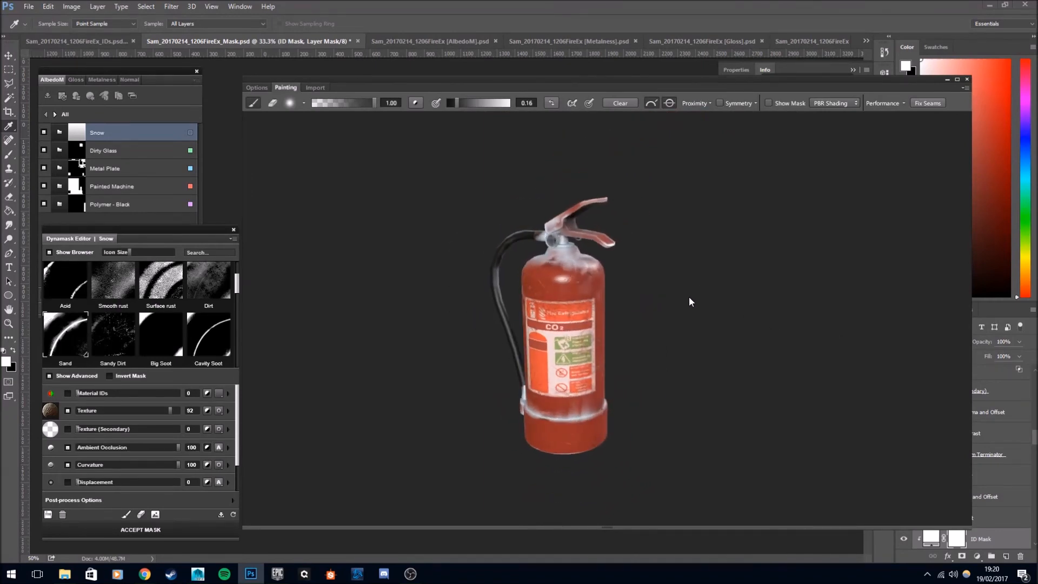
Accept the painted Snow mask and save the updated project.
click(169, 525)
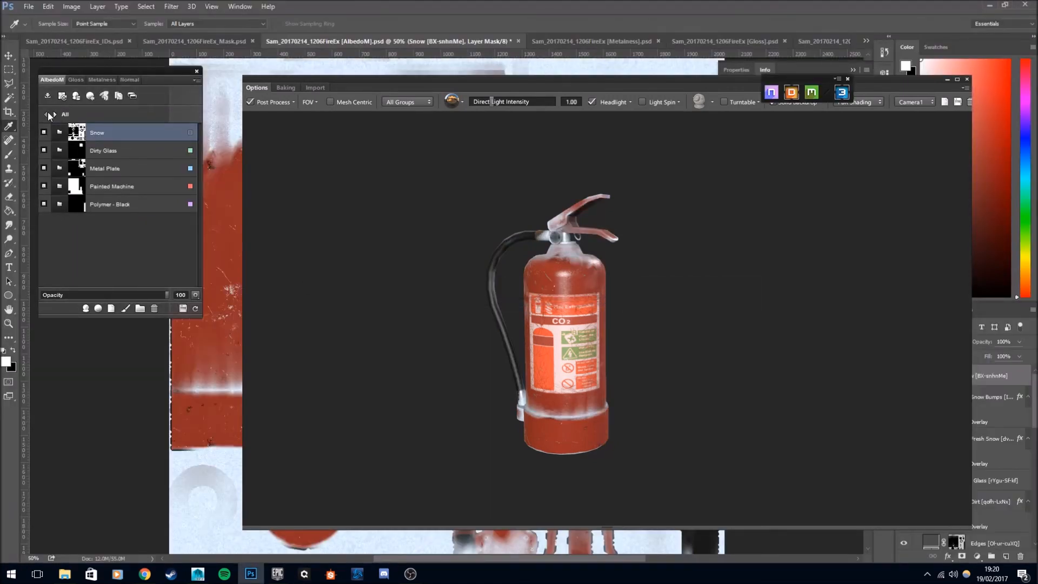
click(185, 307)
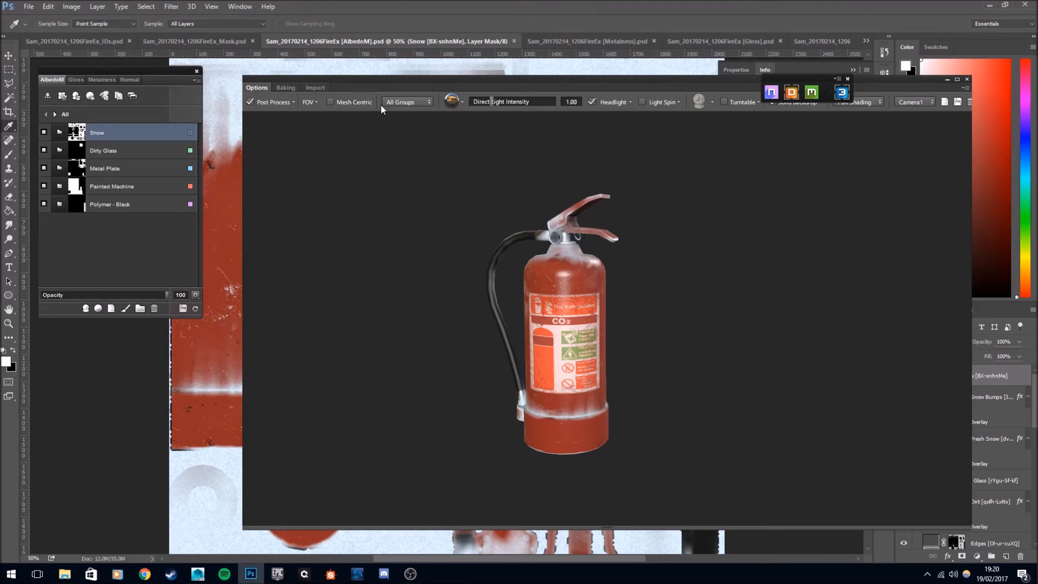
Apply the Sci-Fi Lighting post-process preset to the 3D preview and centre the extinguisher in view.
click(294, 102)
click(300, 132)
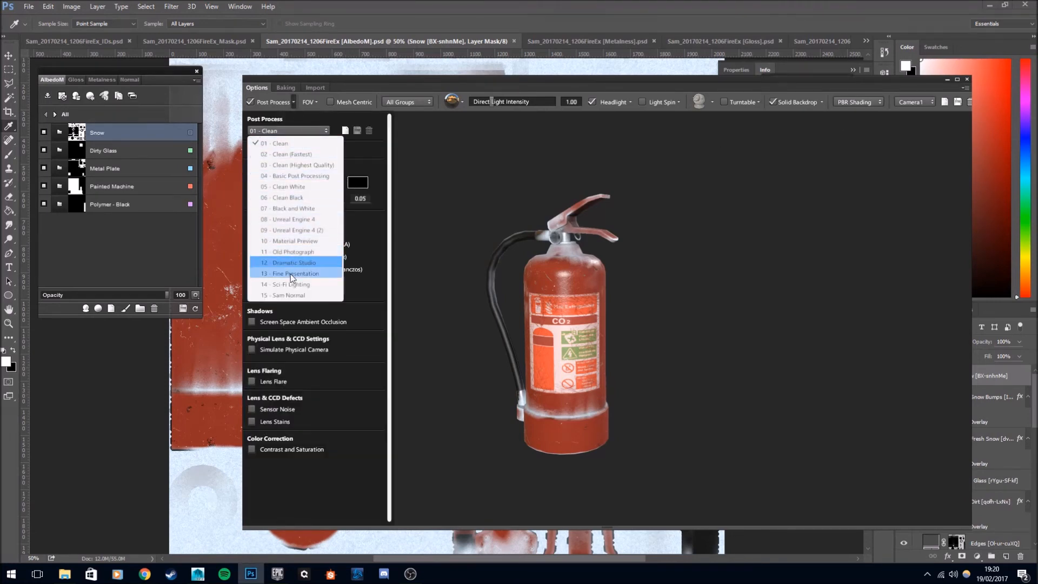
click(290, 285)
scroll(641, 265, down, 3)
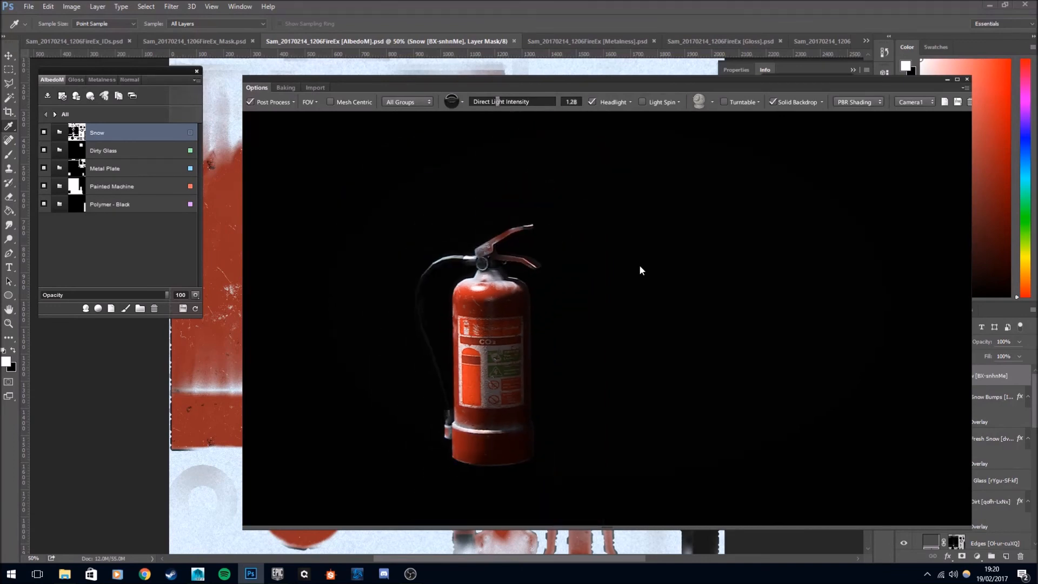
drag(686, 243, 625, 173)
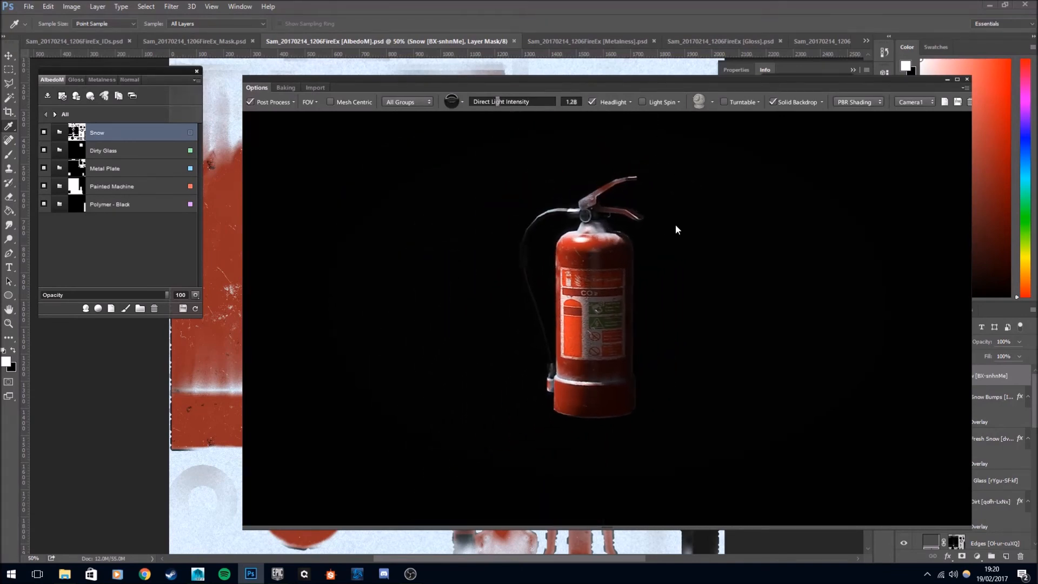
Try alternative lighting environments in the 3D preview and settle on the bright cloudy-sky environment.
click(456, 105)
click(488, 146)
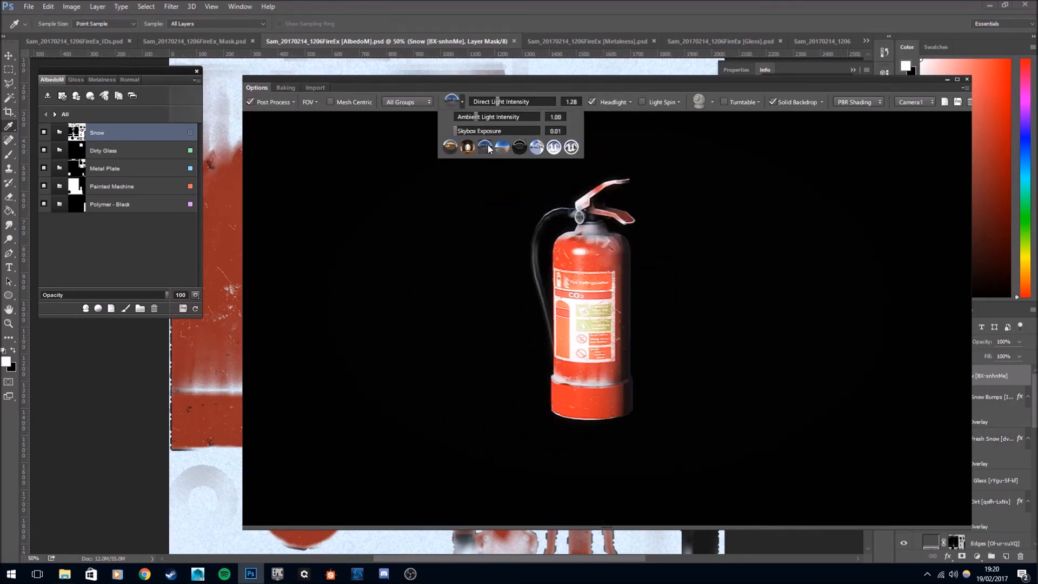
click(536, 147)
drag(635, 232, 649, 255)
scroll(650, 241, up, 2)
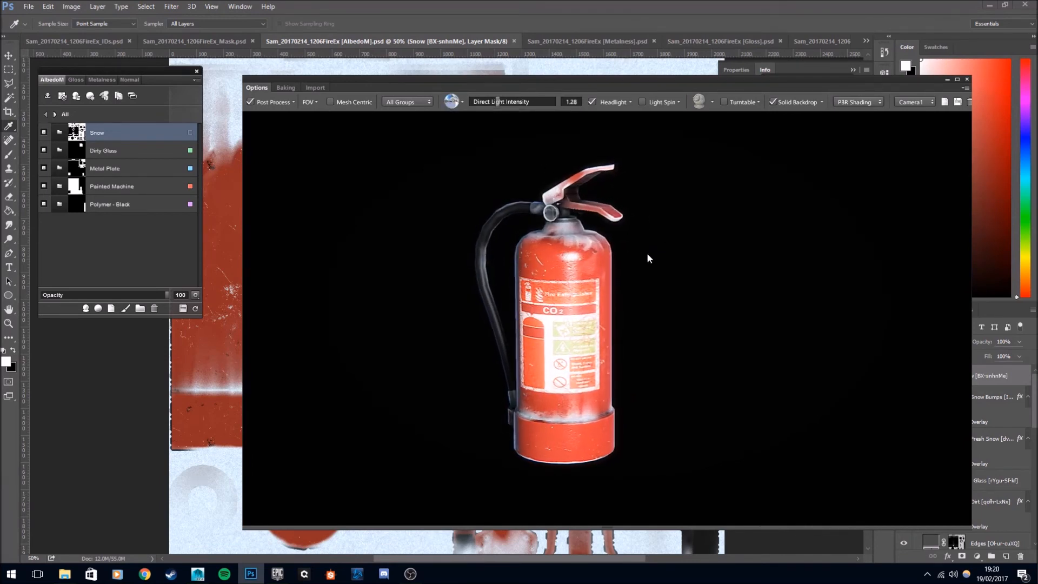
middle_drag(649, 254, 684, 263)
mouse_move(684, 267)
mouse_down()
mouse_move(488, 278)
mouse_move(707, 274)
mouse_move(553, 268)
mouse_move(710, 276)
mouse_move(664, 279)
mouse_move(688, 280)
mouse_move(679, 273)
mouse_move(732, 269)
mouse_move(686, 273)
mouse_up()
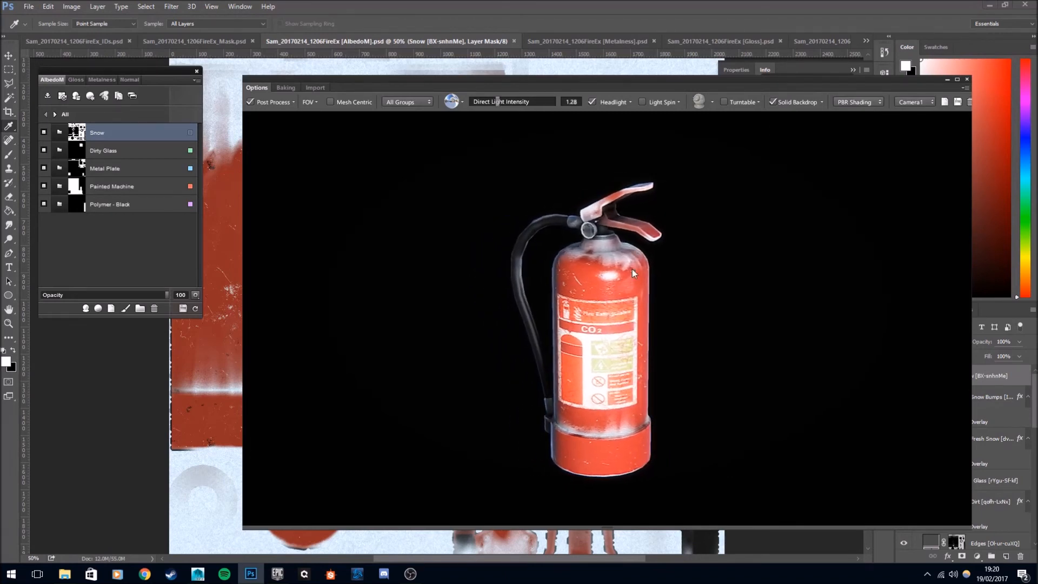
Open the map exporter to review its path, format and export target, and close it without exporting.
click(48, 96)
drag(658, 273, 596, 245)
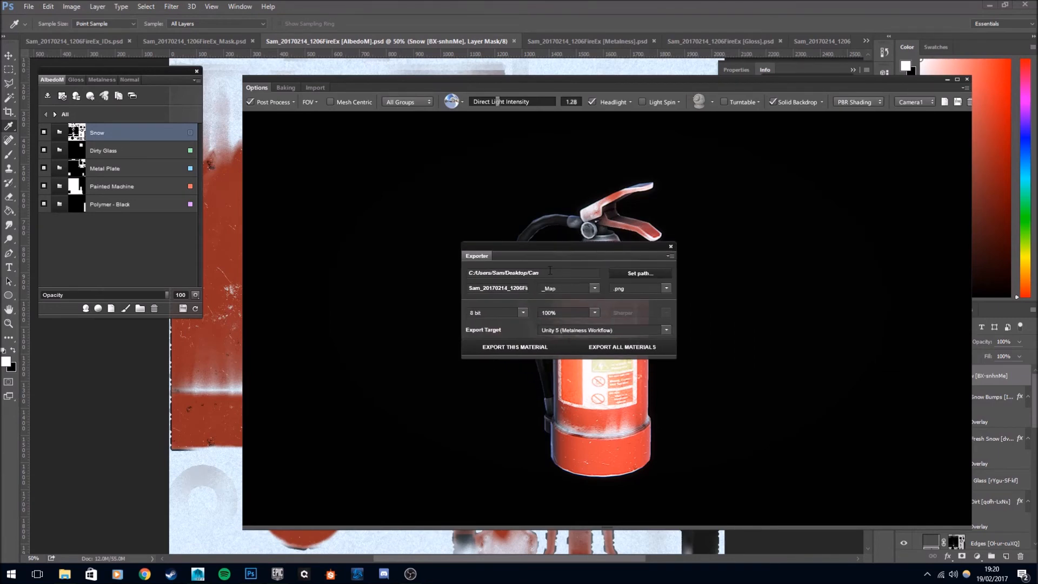
click(671, 246)
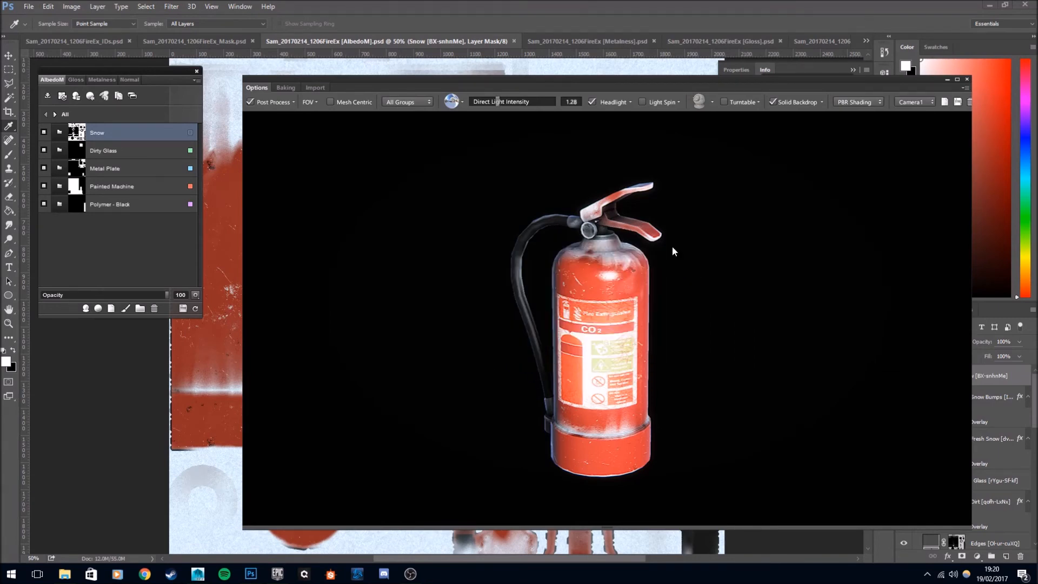
Browse the FireEX project's Final folder in File Explorer and preview the exported texture maps, starting with FireEx_Albedo.png.
click(64, 573)
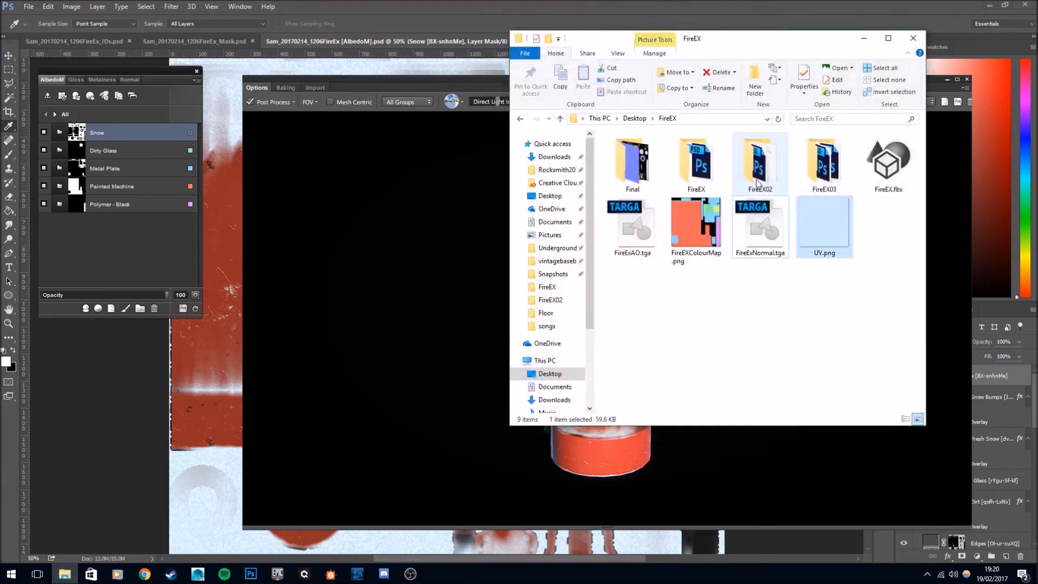
double_click(627, 174)
double_click(698, 162)
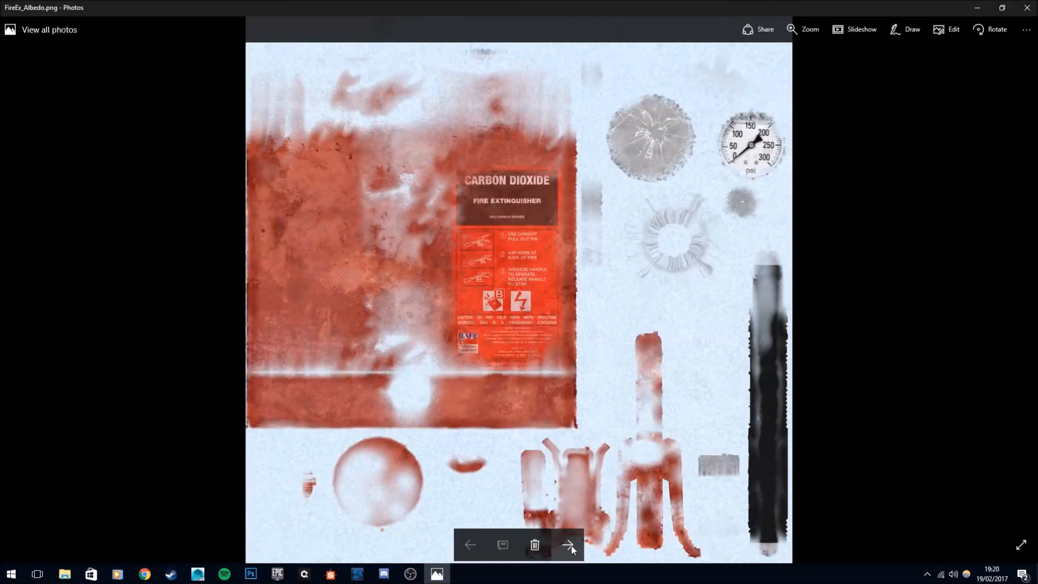
click(569, 545)
click(570, 546)
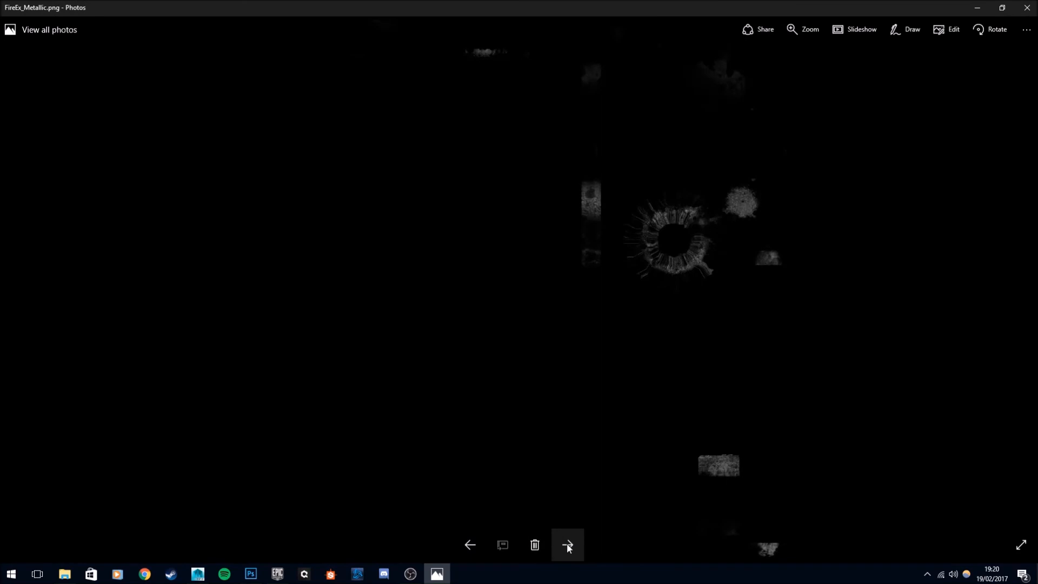
click(567, 544)
click(476, 545)
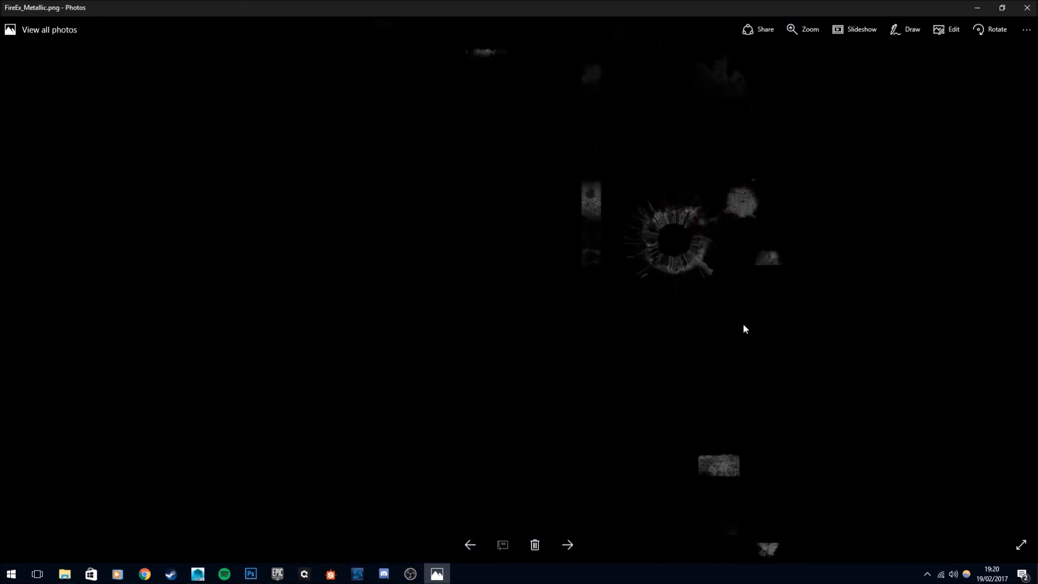
click(1027, 5)
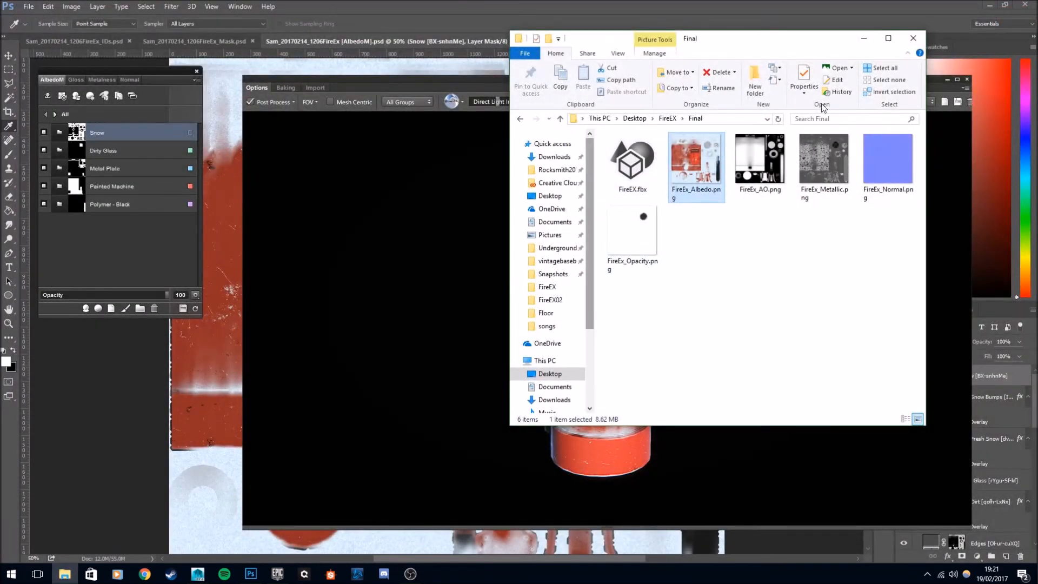
click(913, 41)
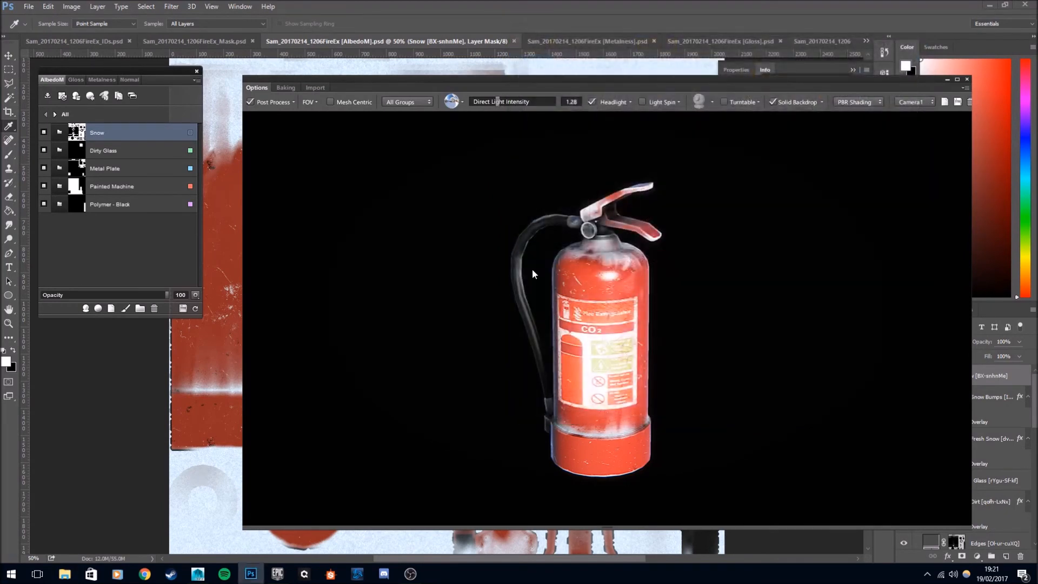
Minimize the 3D preview and Photoshop, and delete the two extinguisher reference images from the desktop.
click(949, 80)
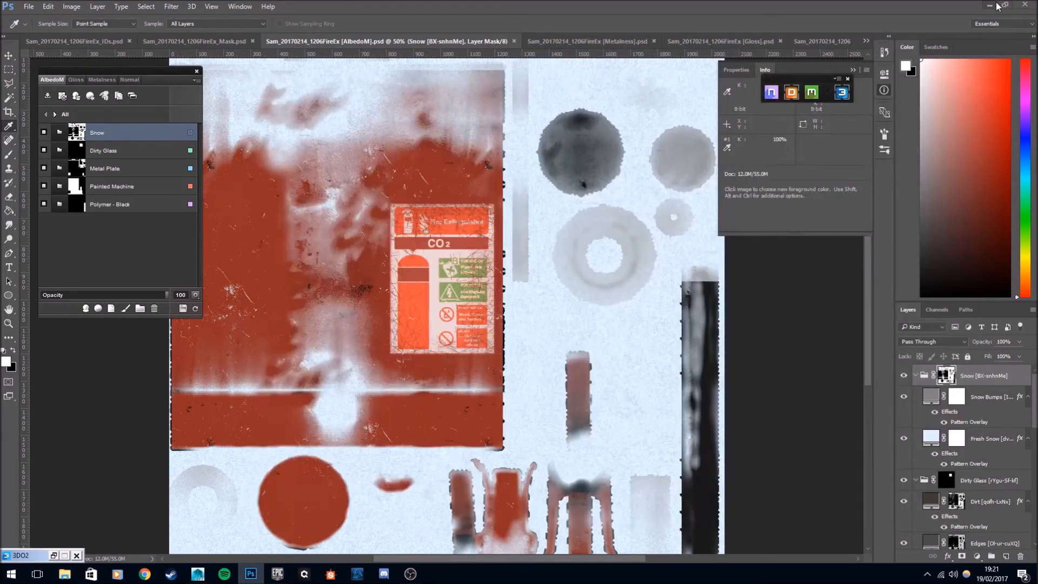
click(989, 5)
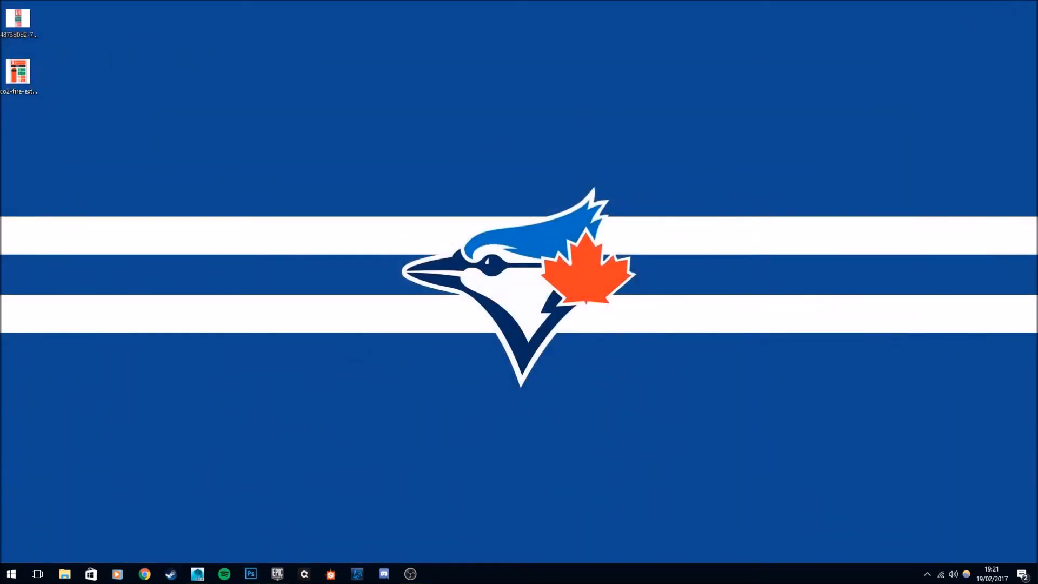
drag(98, 111, 3, 3)
key(Delete)
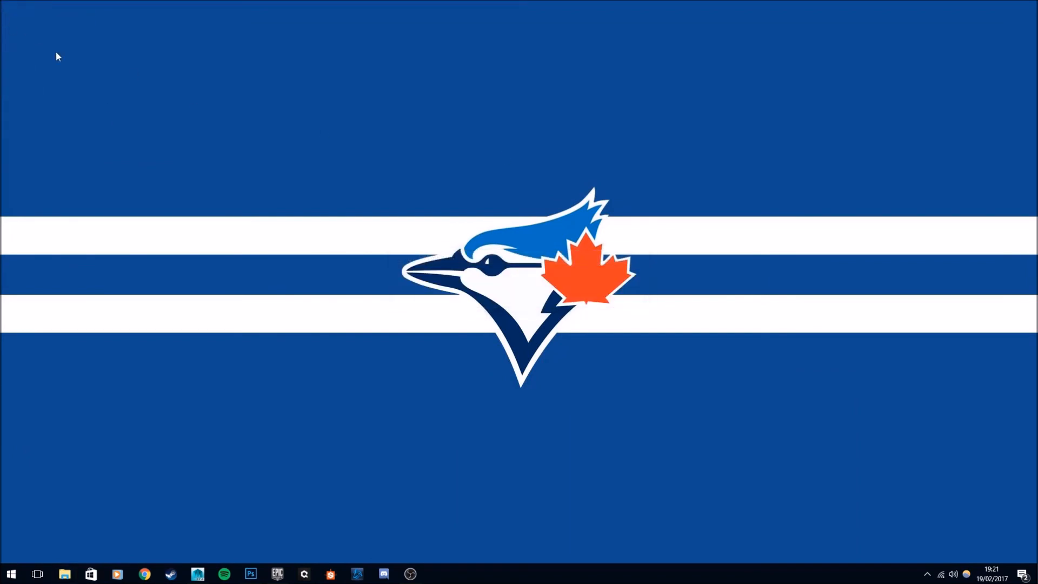
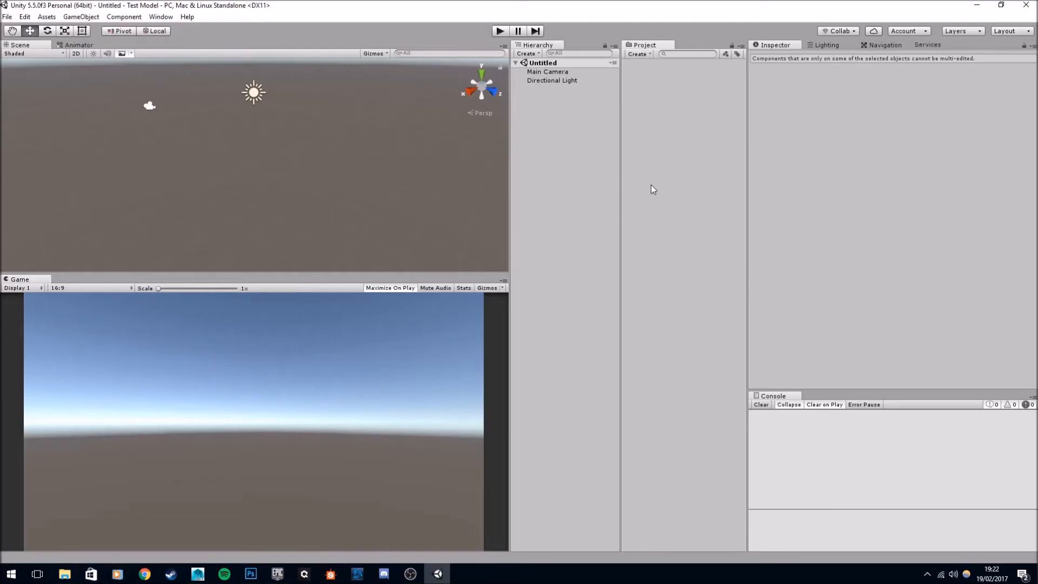
Inspect the Directional Light, the Main Camera and the asset import options in Unity's Test Model project.
click(557, 80)
click(542, 72)
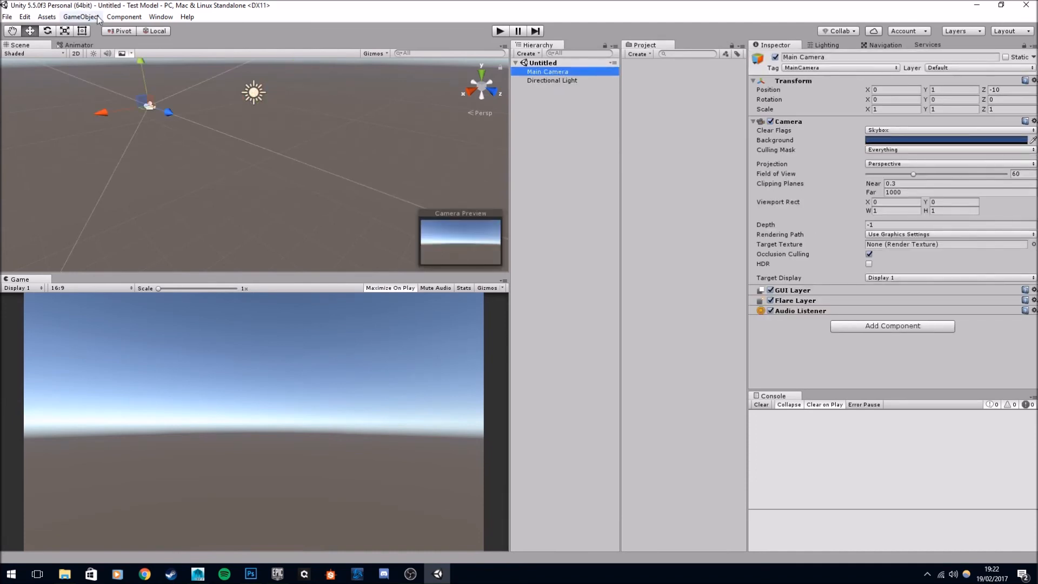
key(f)
right_click(682, 78)
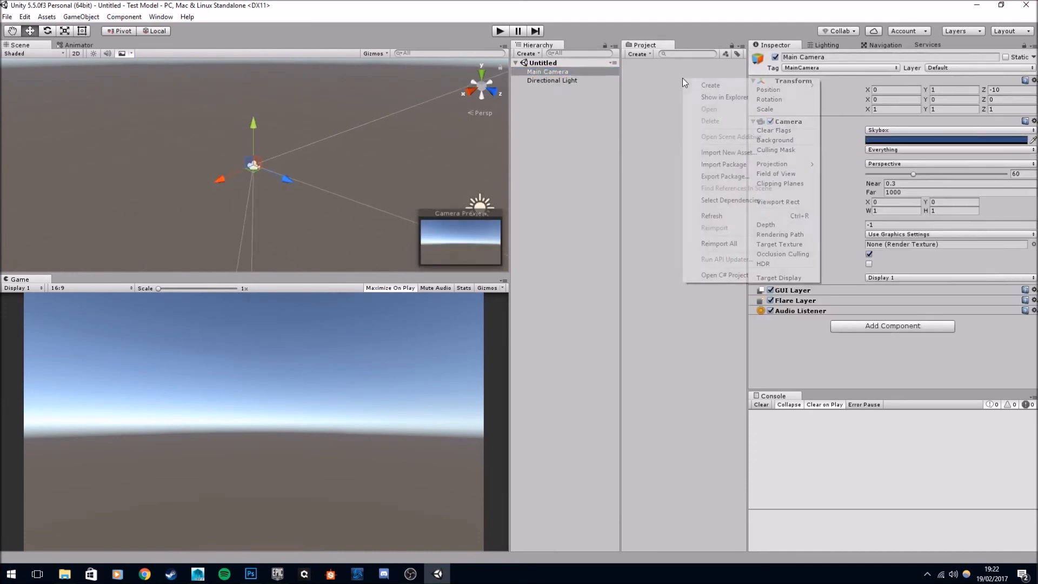
mouse_move(719, 169)
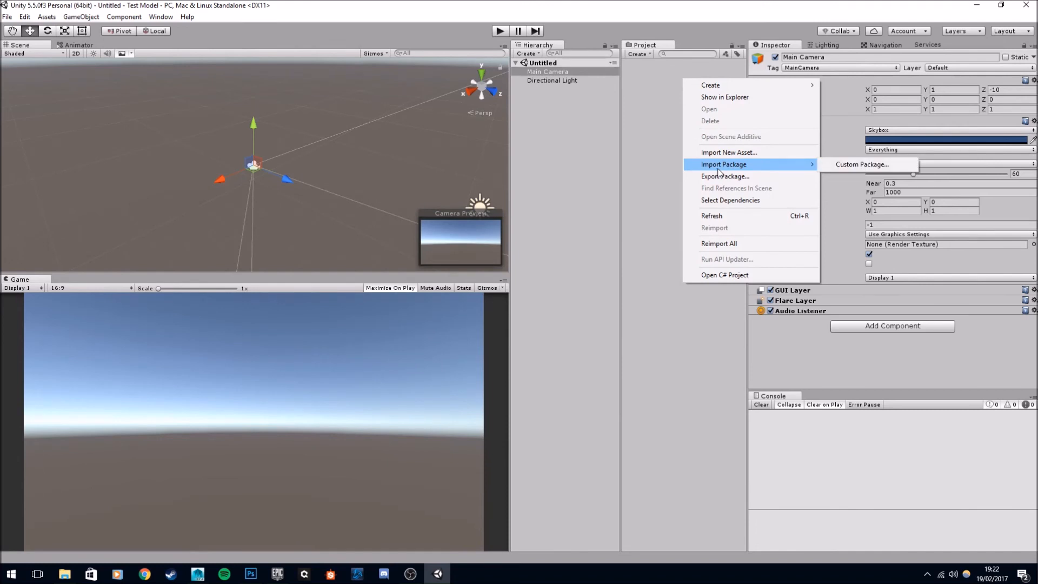
click(652, 116)
Duplicate the Directional Light and rotate the copy in global orientation to a Y rotation of about -208.8 degrees.
click(549, 72)
click(547, 82)
double_click(546, 83)
alt+drag(249, 161, 270, 170)
key(ctrl+d)
key(e)
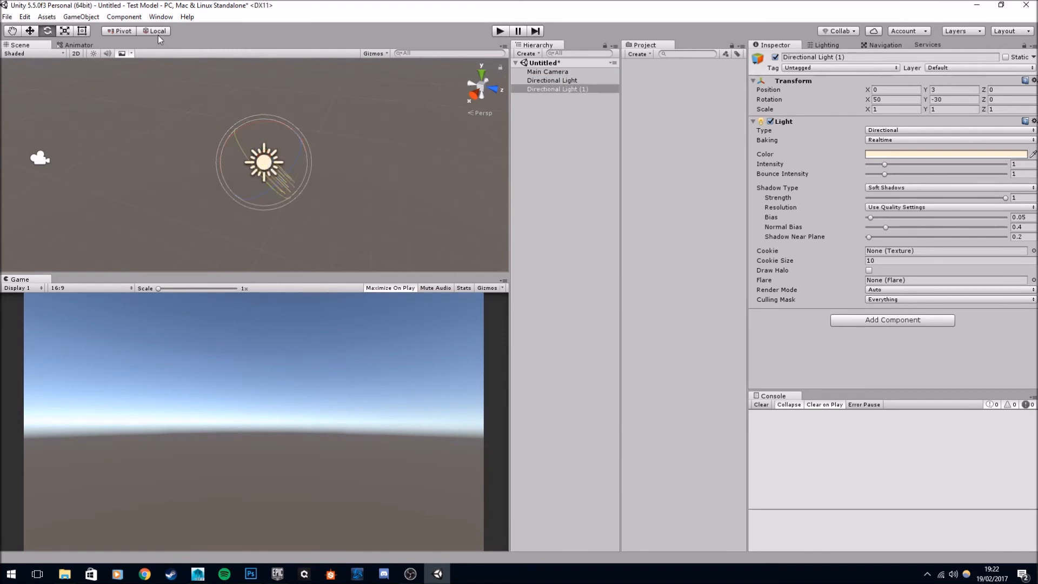
drag(415, 185, 580, 177)
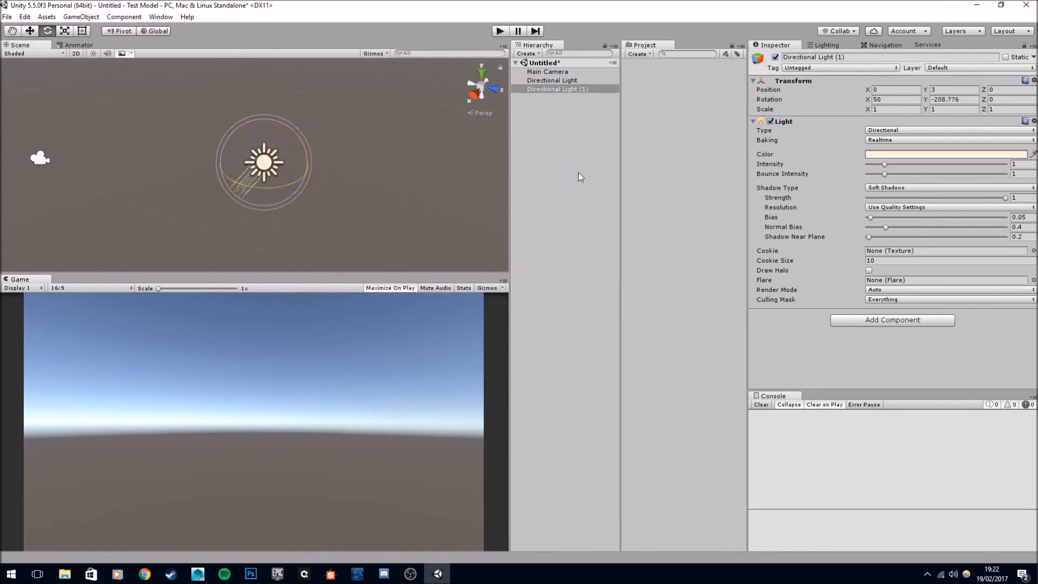
Tint the duplicated directional light pale blue (D6F8FF) and lower its intensity.
click(936, 155)
drag(710, 235, 713, 230)
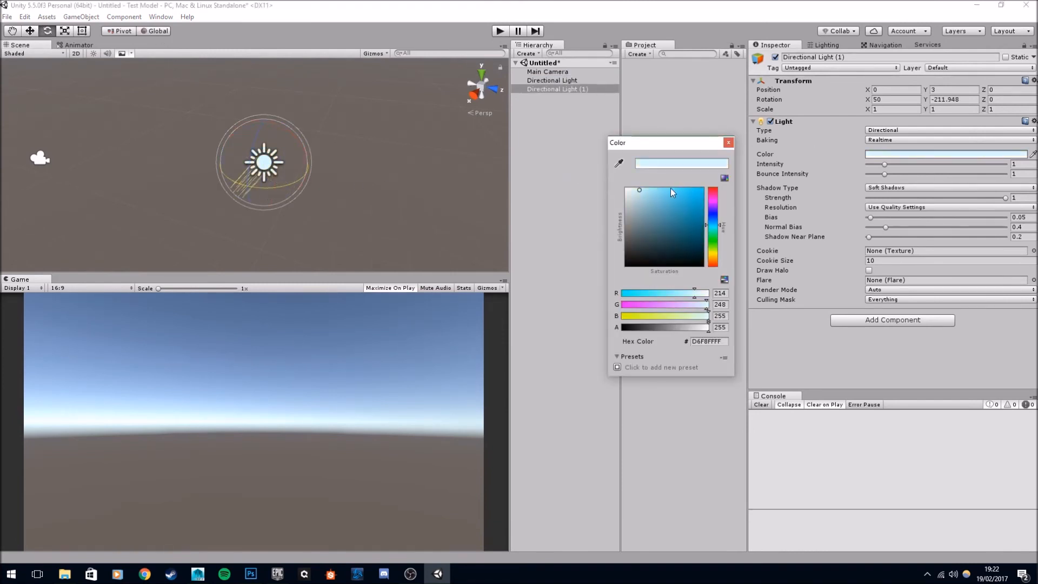
click(727, 144)
click(1023, 163)
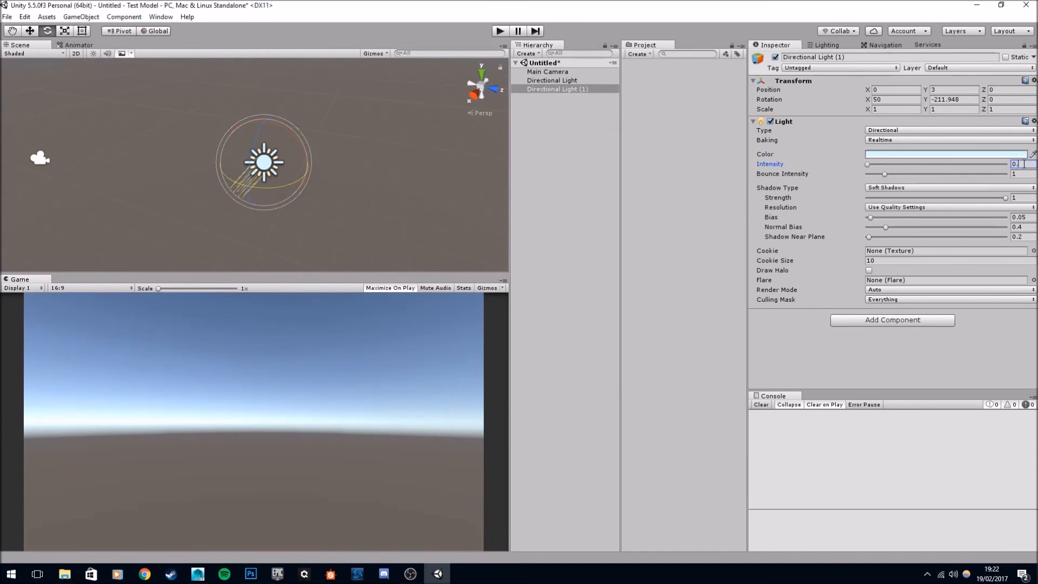
Set the render mode of both directional lights to Important.
ctrl+click(556, 81)
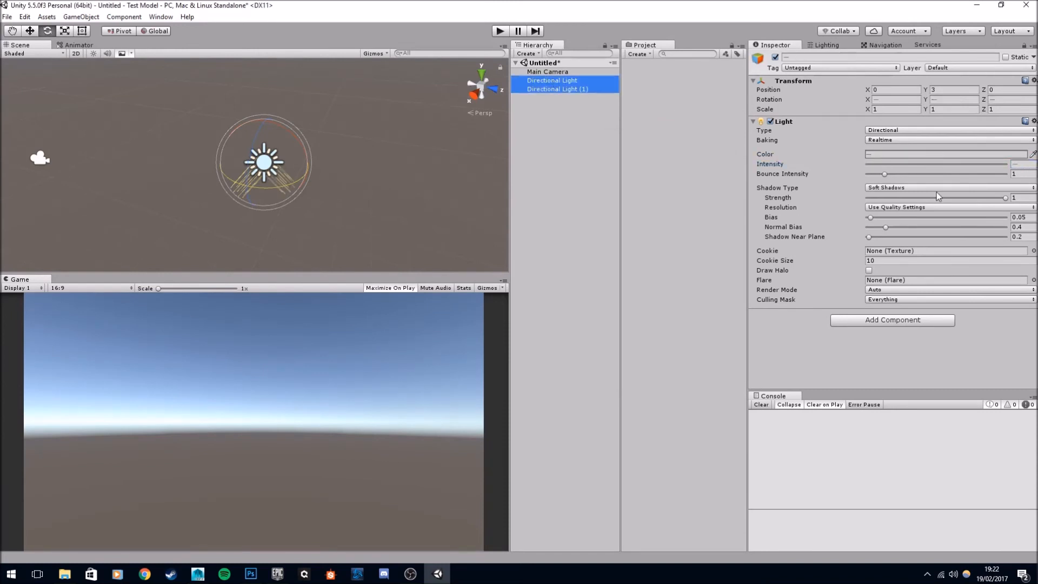
click(886, 290)
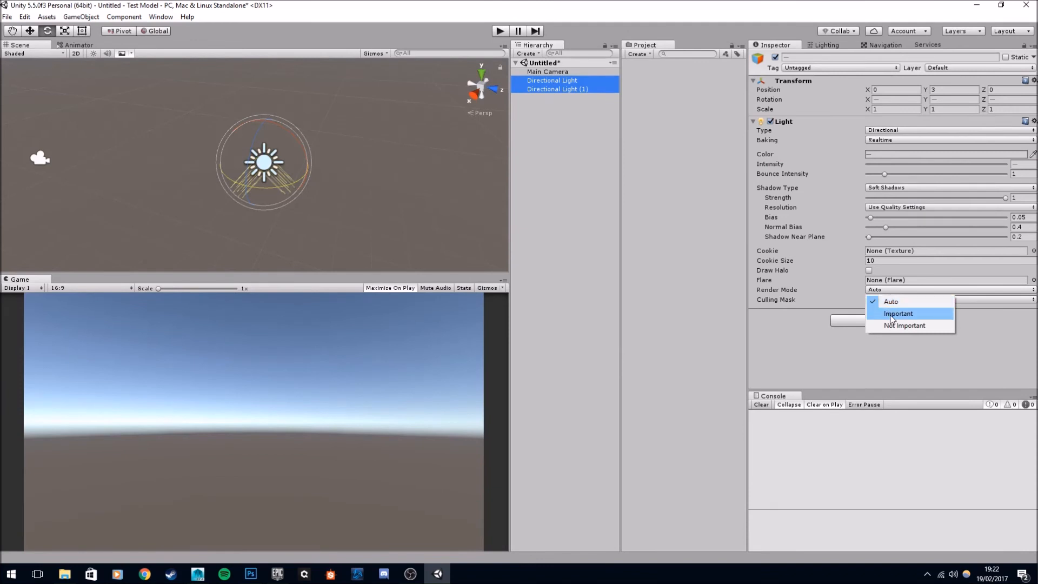
click(889, 315)
Create an empty game object in the scene and name it Lights.
click(548, 72)
right_click(547, 102)
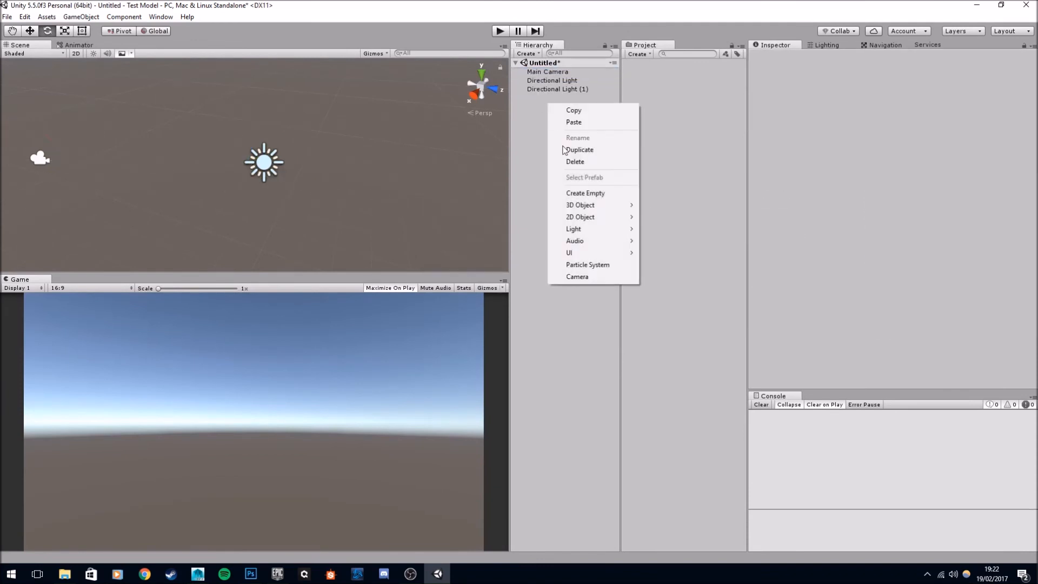
click(588, 193)
click(887, 58)
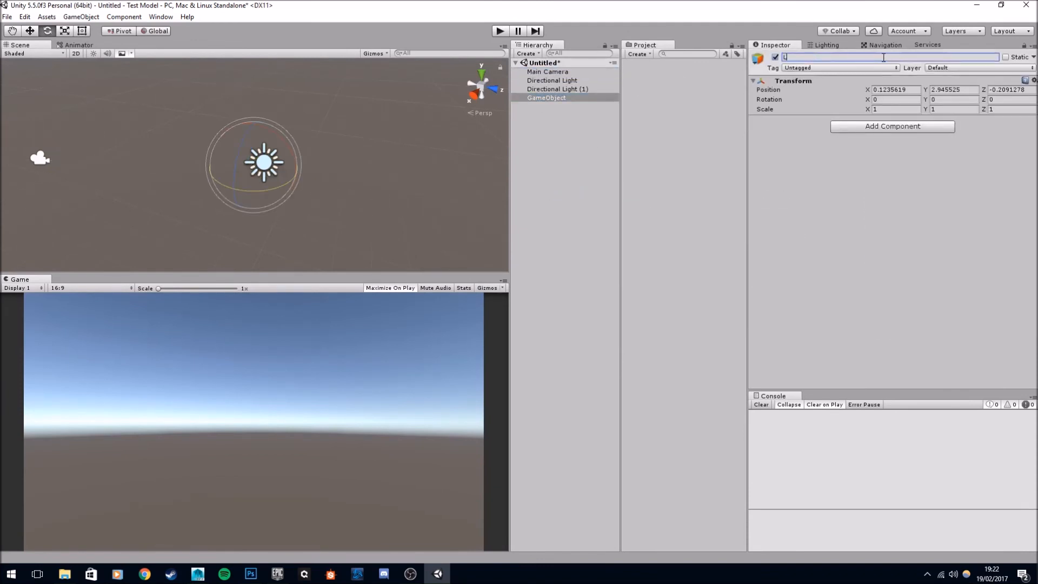
key(Return)
Parent both directional lights to the Lights object and collapse the group.
click(567, 89)
shift+click(571, 81)
drag(571, 82, 537, 80)
click(553, 98)
shift+click(549, 89)
click(536, 80)
click(522, 81)
click(534, 108)
key(w)
middle_drag(293, 140, 382, 161)
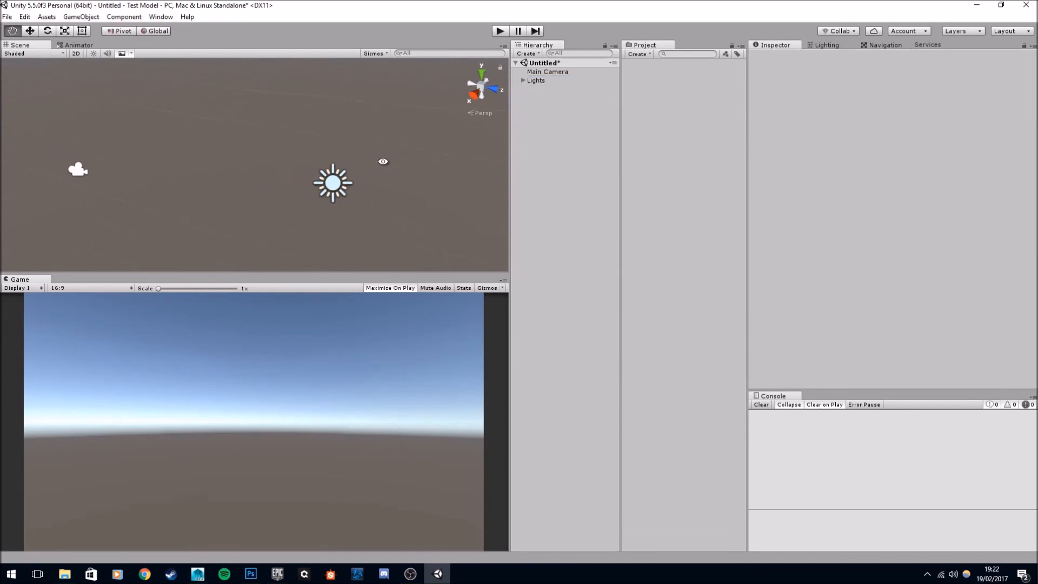
Import FireEX.fbx and the FireEx Albedo, AO, Metallic and Normal maps from the Final folder into the Unity project.
click(543, 63)
click(701, 122)
right_click(695, 122)
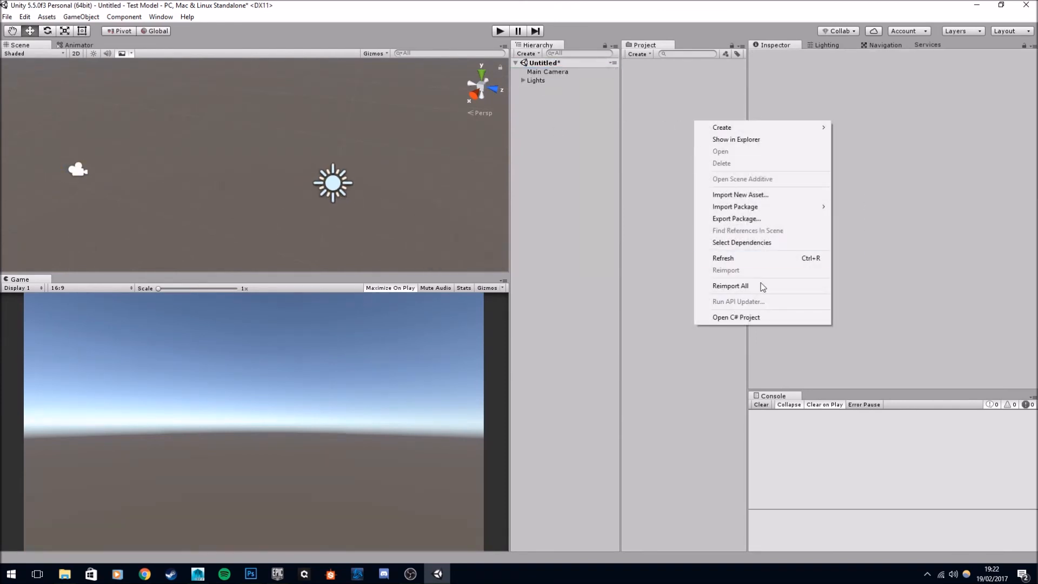
click(651, 180)
click(65, 574)
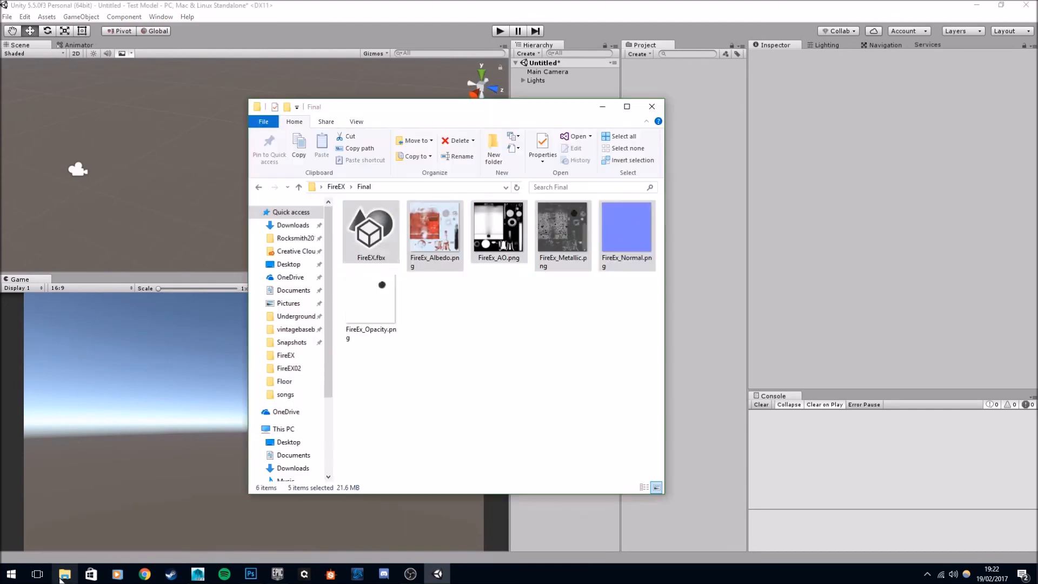
drag(475, 120, 426, 169)
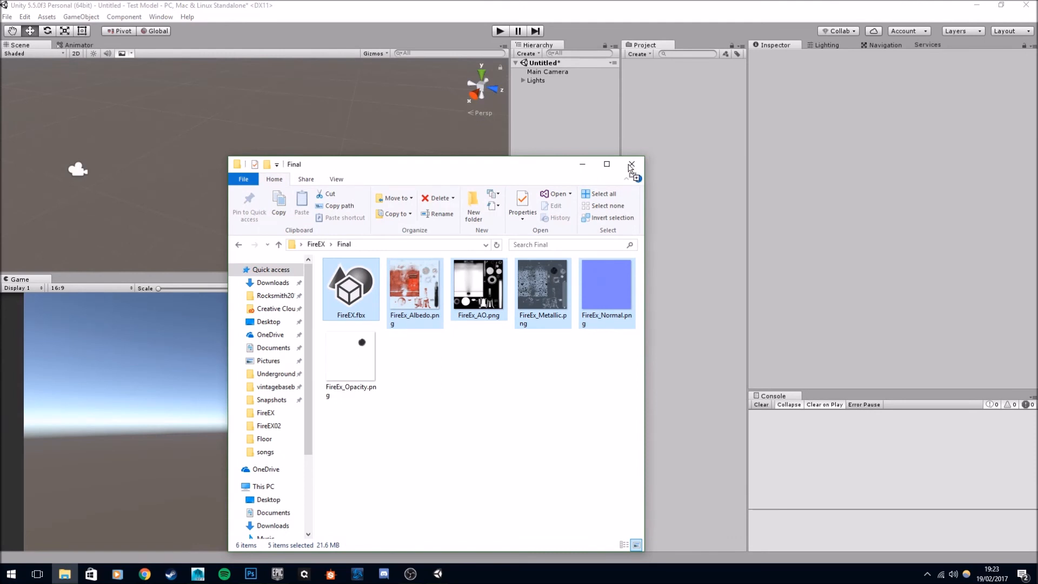
drag(631, 169, 676, 102)
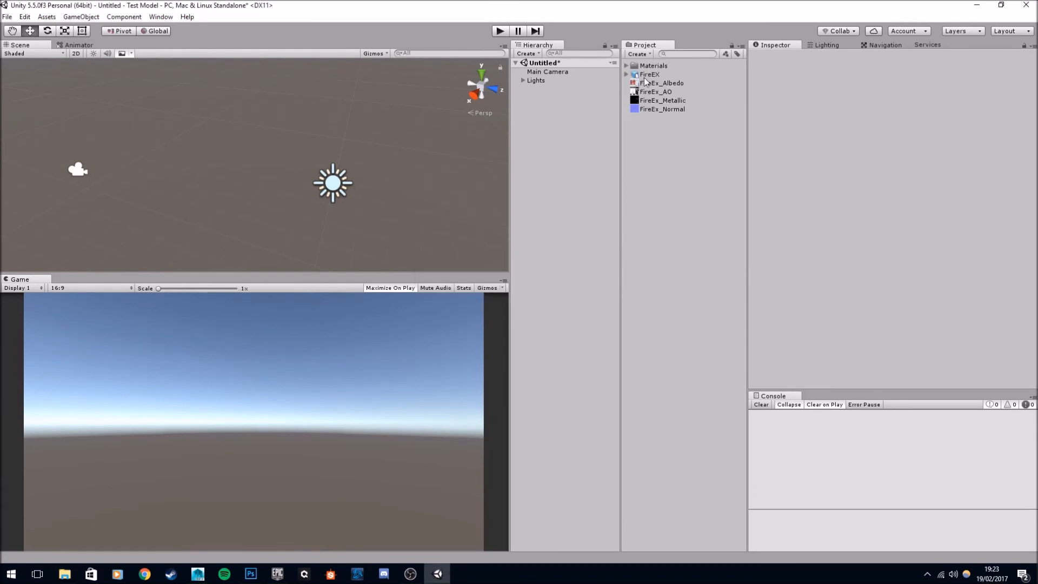
Inspect the imported FireEX model and the material in its Materials folder.
click(643, 74)
click(625, 65)
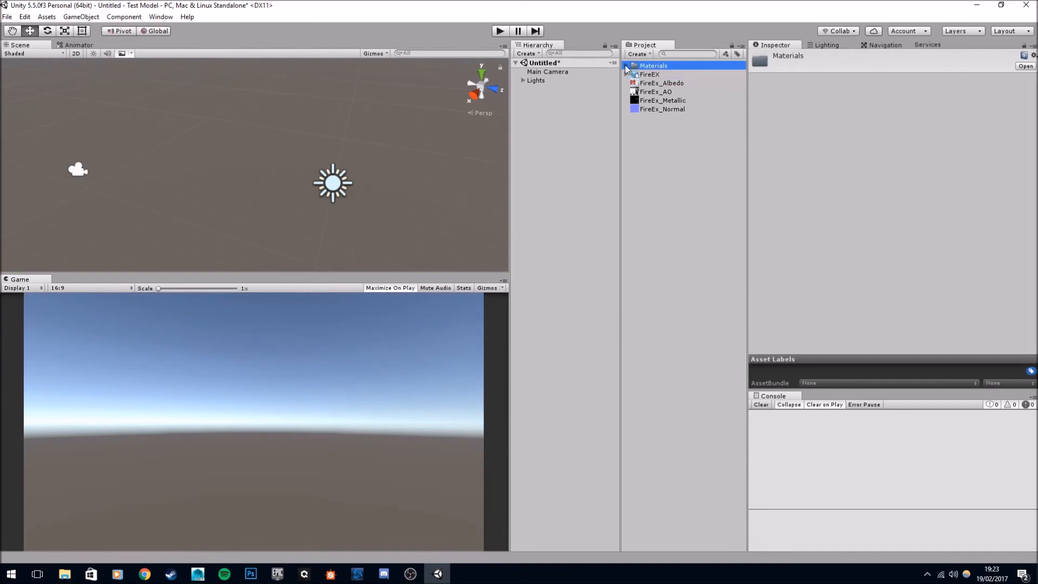
click(626, 65)
click(654, 74)
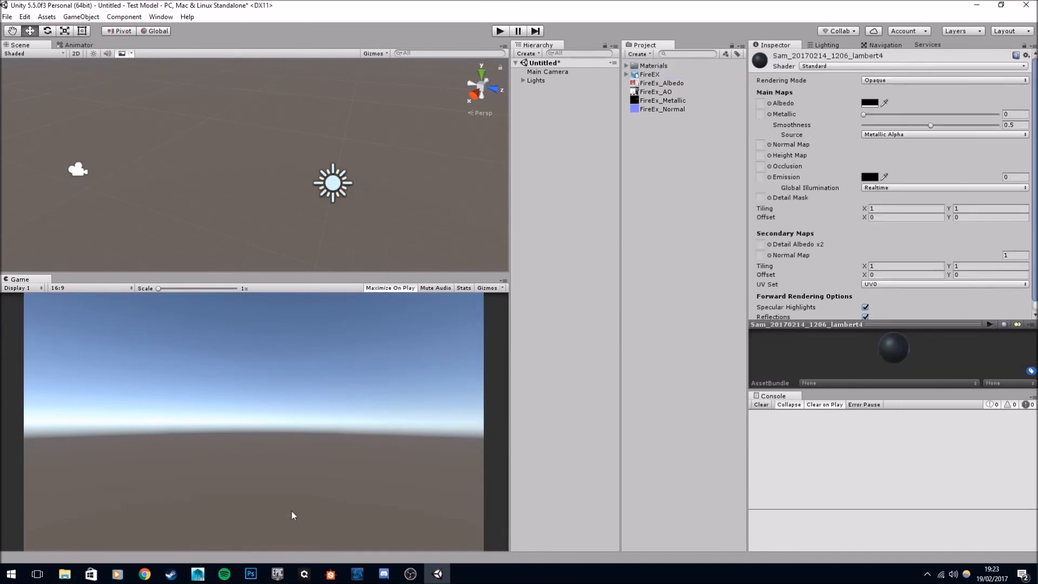
Switch to Maya and create a new Lambert material with a green color.
mouse_move(198, 574)
click(246, 527)
alt+right_drag(509, 176, 611, 251)
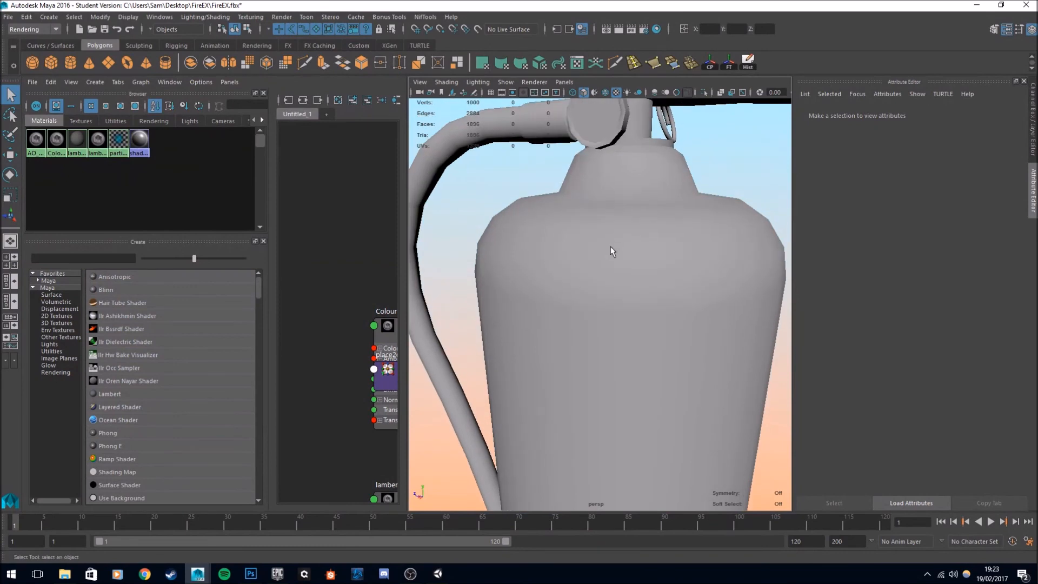
click(123, 399)
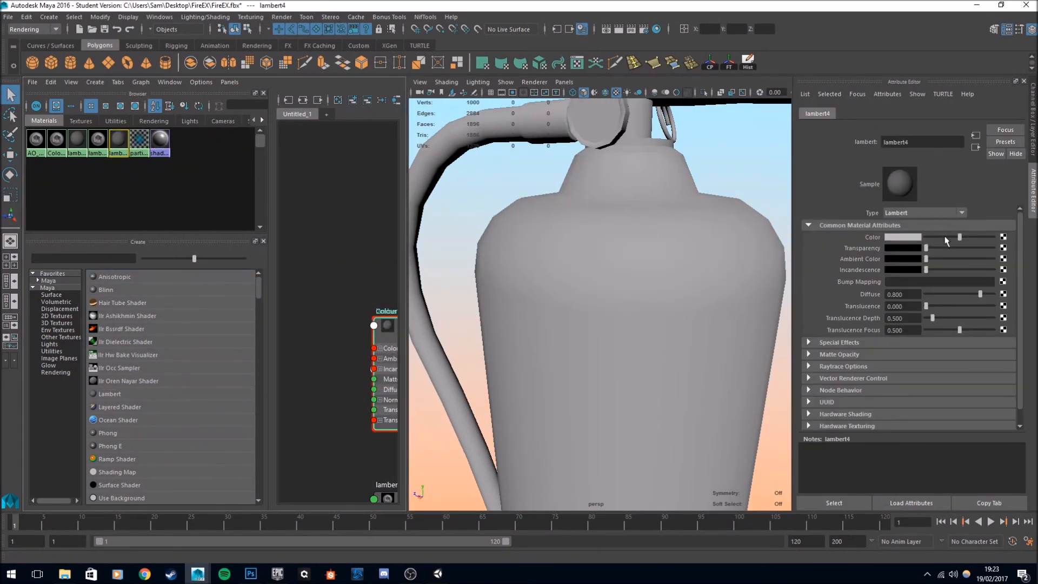
click(910, 239)
click(836, 234)
Assign the green Lambert material to the faces of the round gauge on the extinguisher's neck.
click(704, 156)
alt+middle_drag(703, 156, 699, 228)
right_drag(595, 184, 596, 213)
mouse_move(590, 187)
mouse_down()
mouse_move(606, 184)
mouse_move(587, 183)
mouse_up()
middle_drag(120, 141, 599, 197)
right_drag(597, 204, 604, 196)
alt+drag(604, 196, 633, 225)
click(558, 159)
scroll(562, 165, down, 4)
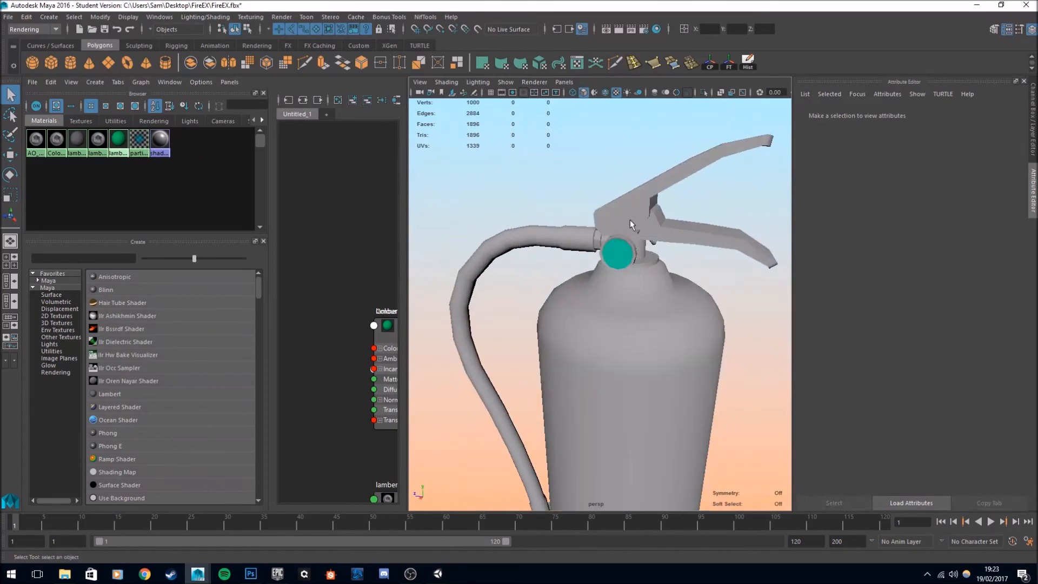
Export the selected extinguisher as FBX to the Desktop's FireEX\Final folder, overwriting FireEX.fbx.
click(633, 226)
click(8, 18)
click(45, 158)
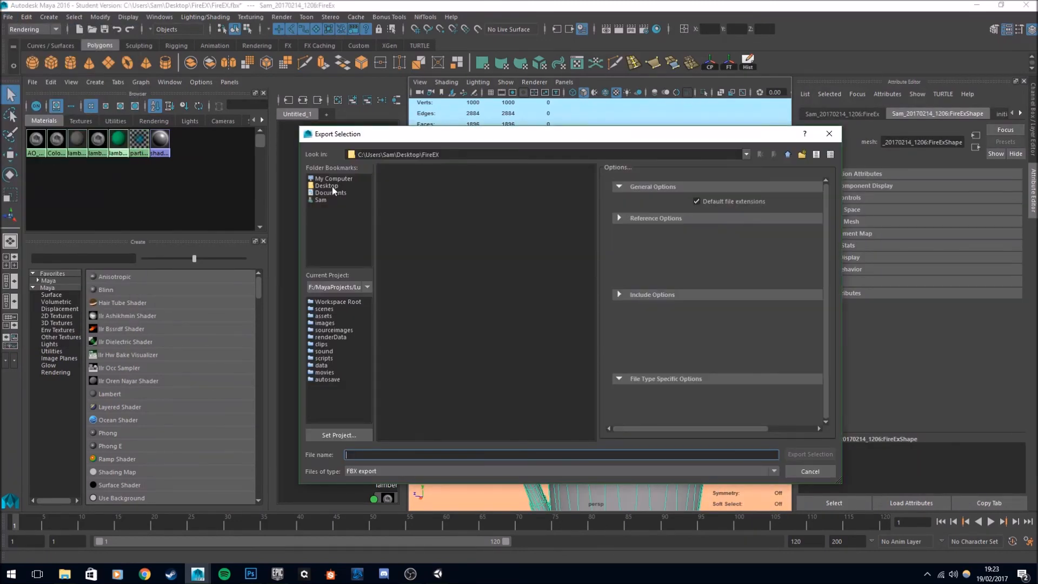
click(332, 186)
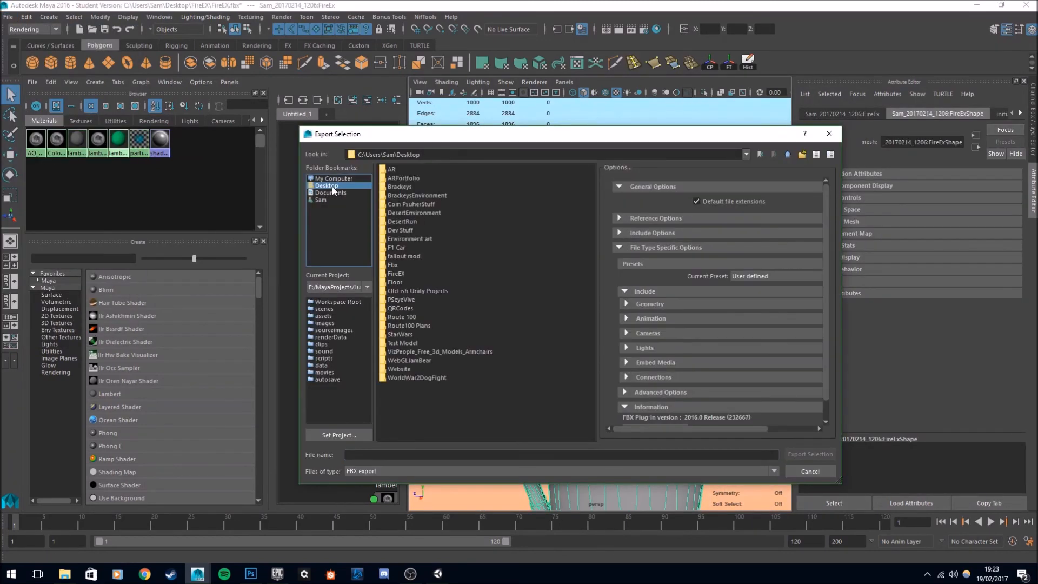
double_click(394, 274)
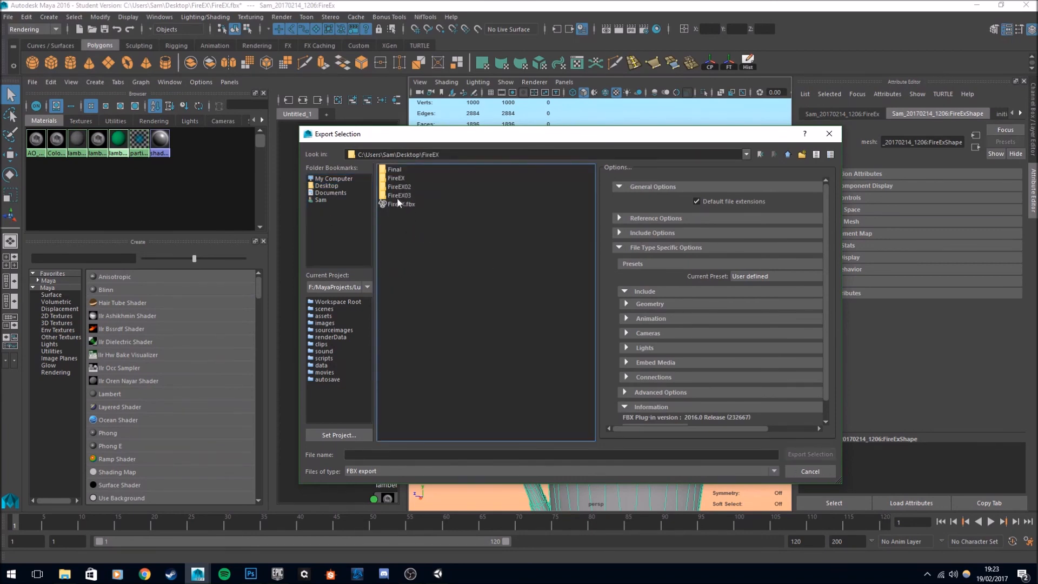
double_click(396, 171)
double_click(396, 171)
click(528, 326)
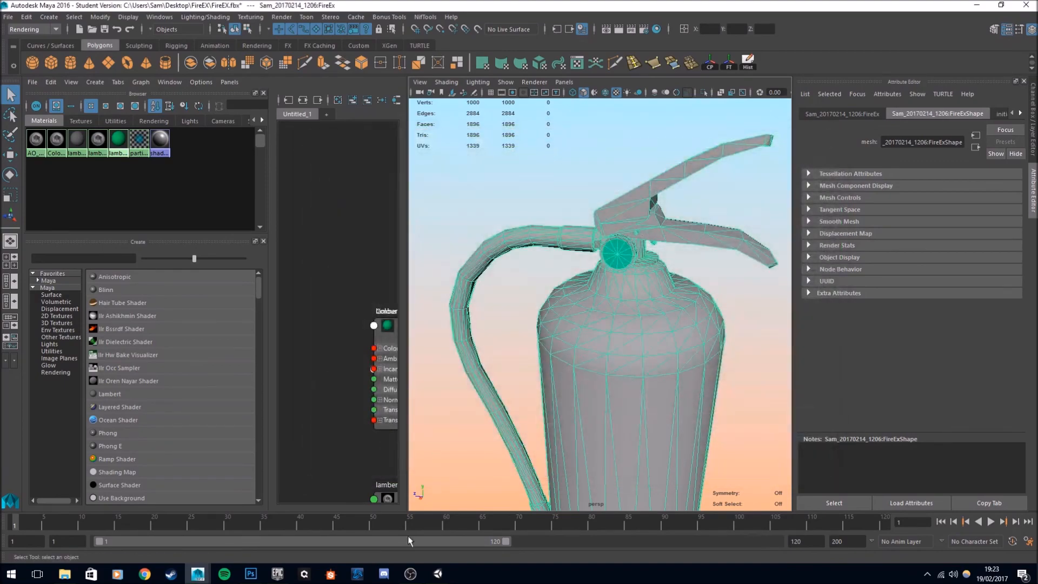
Switch to Unity, try reimporting the FireEX model and check the Materials folder for the new material.
click(438, 574)
right_click(652, 76)
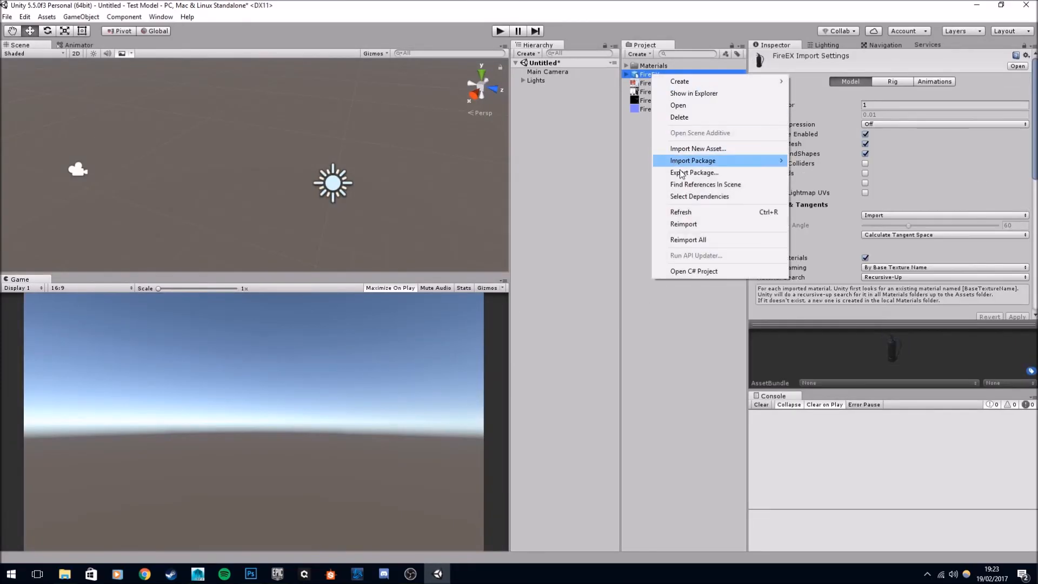
click(698, 224)
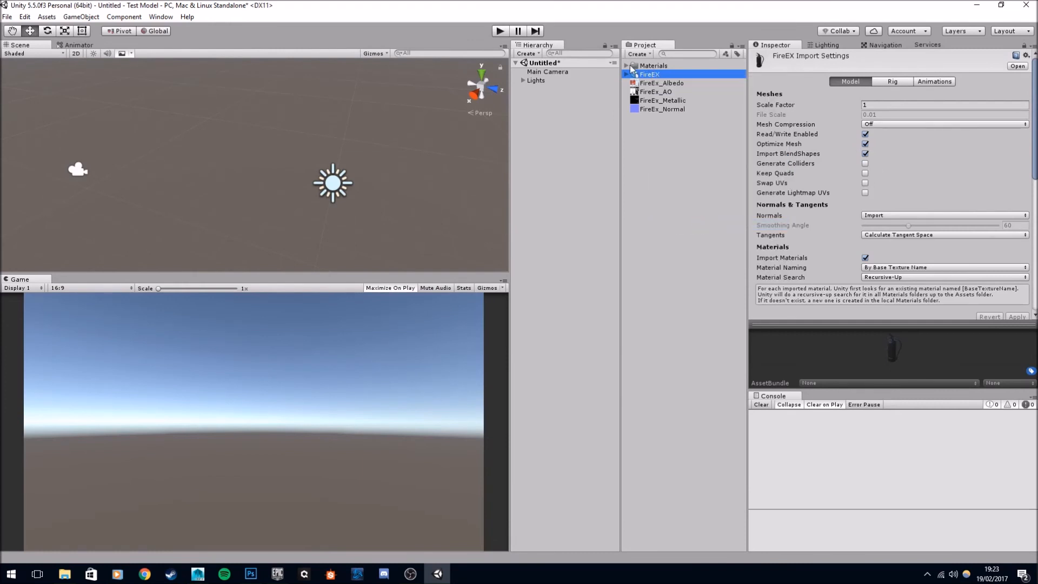
click(627, 65)
click(652, 83)
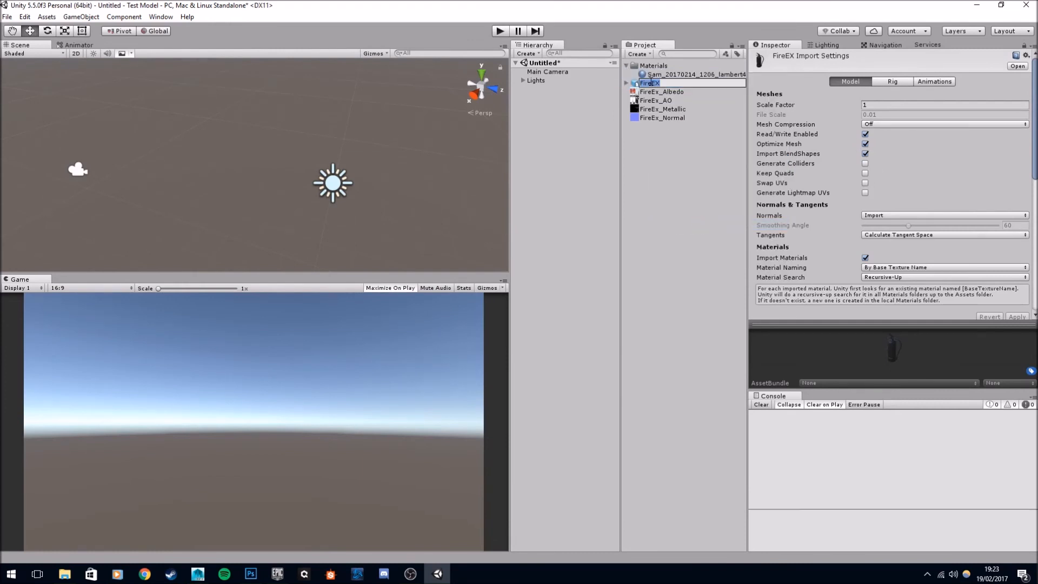
click(642, 129)
Delete the FireEX model and the Materials folder from the Unity project.
click(647, 83)
key(Delete)
key(Return)
click(646, 67)
key(Delete)
key(Return)
Import the updated FireEX.fbx from the Final folder into the Unity project and close File Explorer.
click(64, 573)
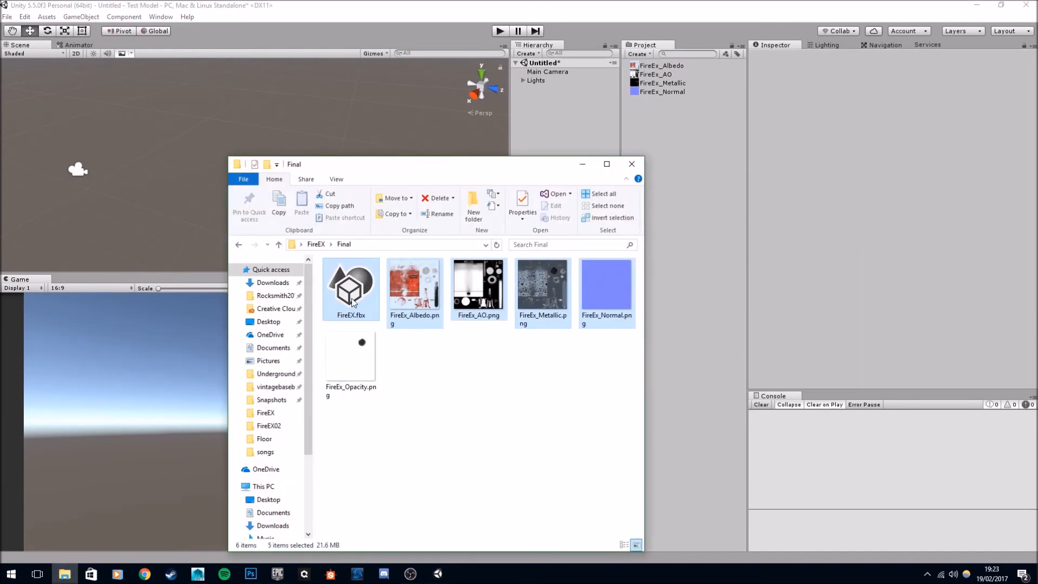
drag(353, 299, 654, 133)
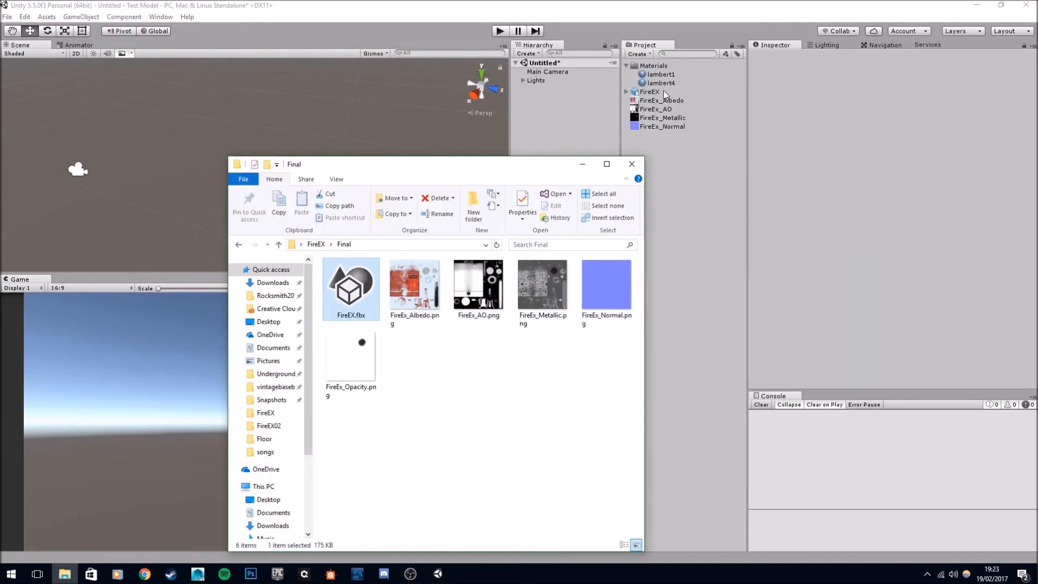
click(633, 163)
Check the two imported materials and rename the green lambert4 material as Glass.
click(650, 91)
click(669, 75)
click(675, 81)
click(685, 83)
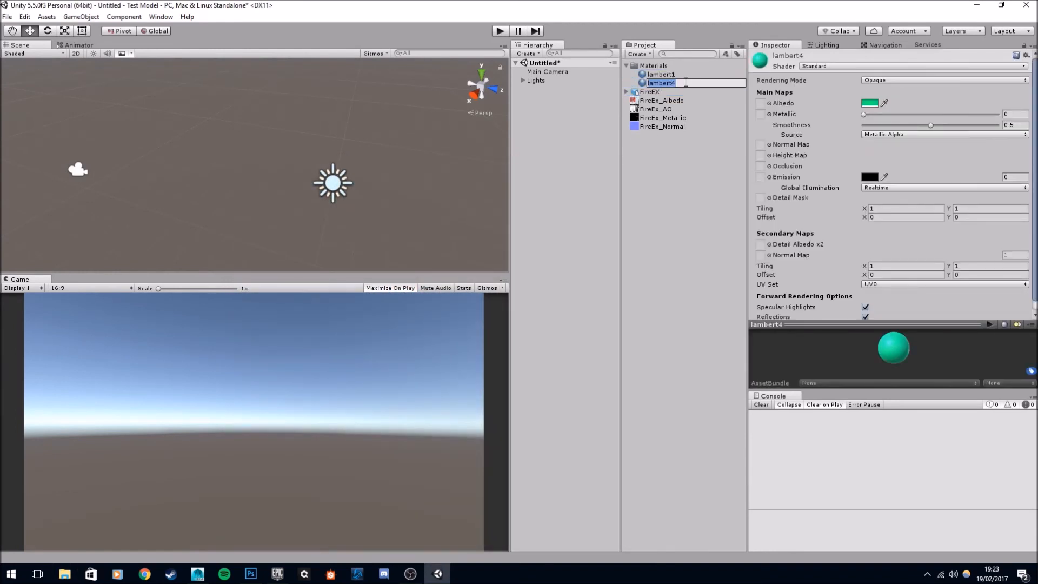
text(Glass)
key(Return)
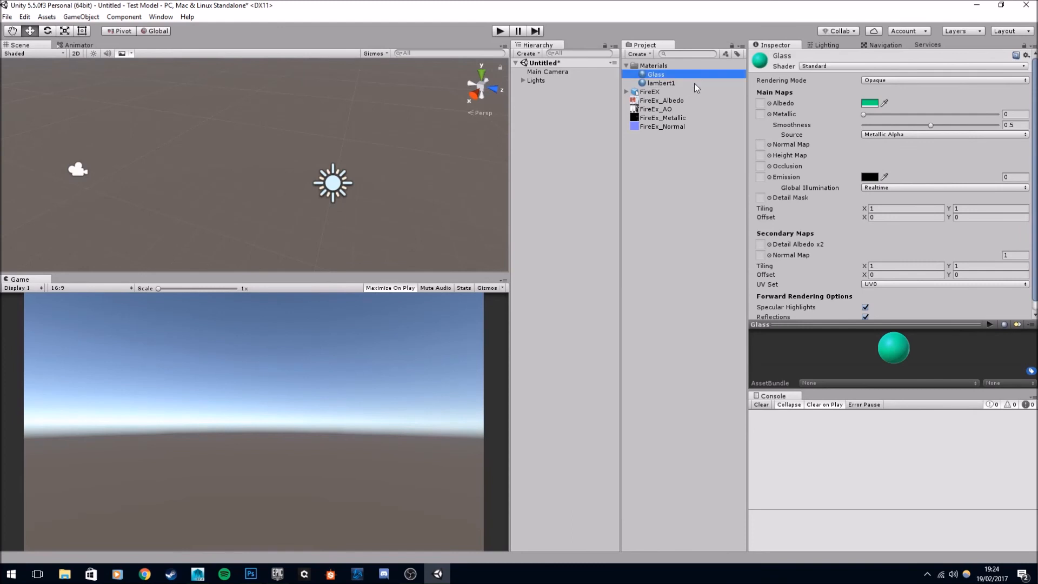
Rename the lambert1 material as FireEX.
click(673, 89)
click(674, 85)
click(679, 83)
text(Fi)
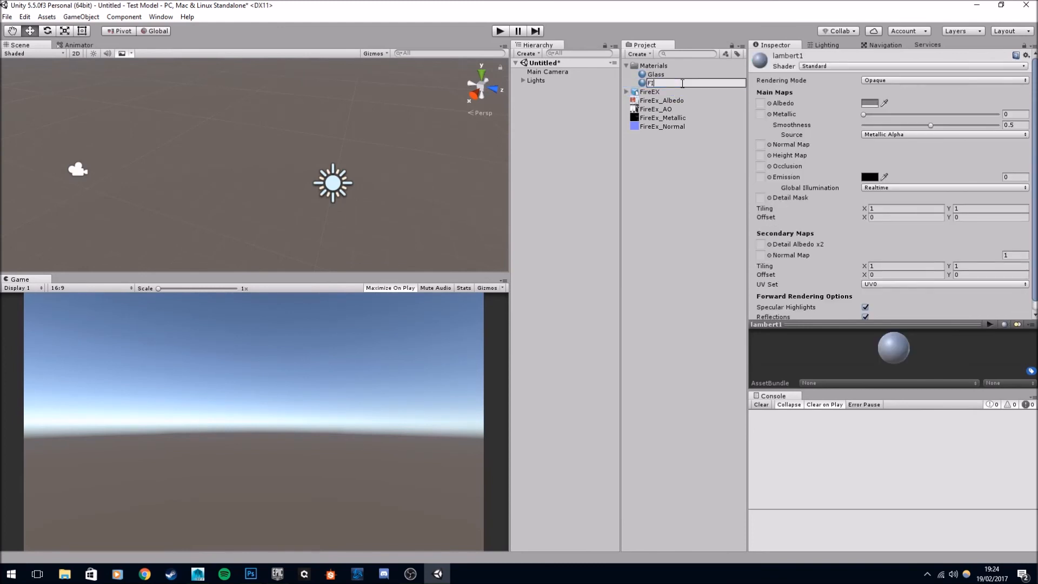
key(BackSpace)
key(BackSpace)
key(Return)
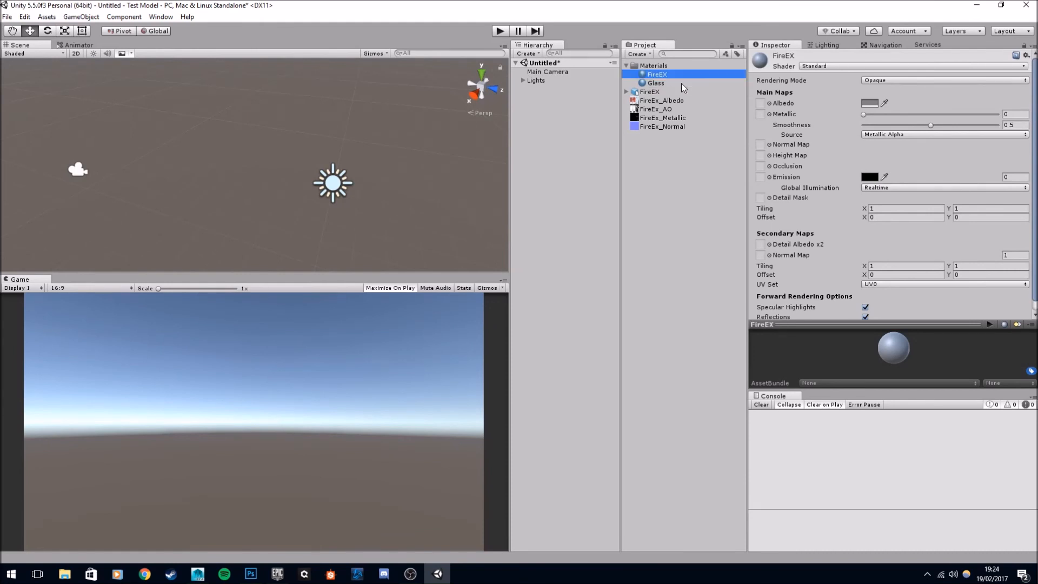
Add the FireEX model to the scene and frame it with its gauge facing the view.
drag(651, 92, 543, 90)
key(f)
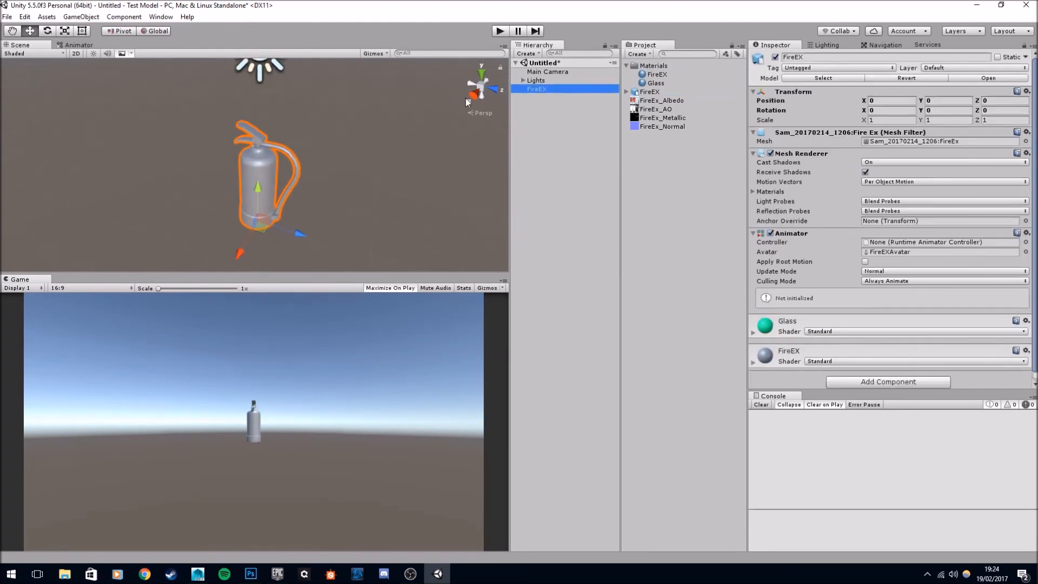
alt+drag(313, 162, 362, 139)
scroll(331, 157, down, 5)
click(362, 139)
mouse_move(281, 160)
alt+mouse_down()
mouse_move(257, 166)
mouse_move(279, 149)
alt+mouse_up()
click(281, 149)
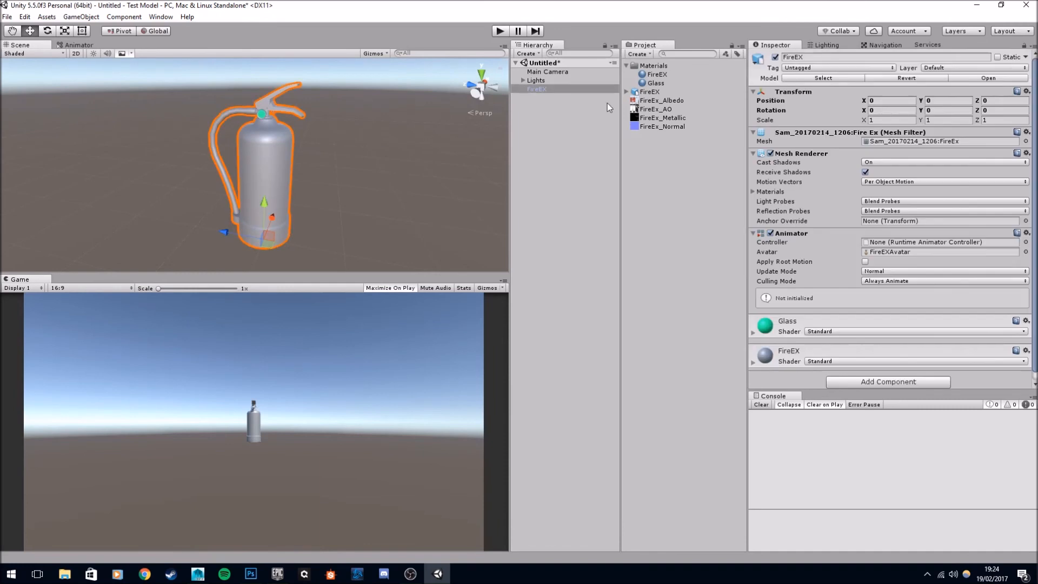
Set the Glass material's rendering mode to Transparent and its albedo color to white.
click(654, 82)
click(910, 81)
click(898, 127)
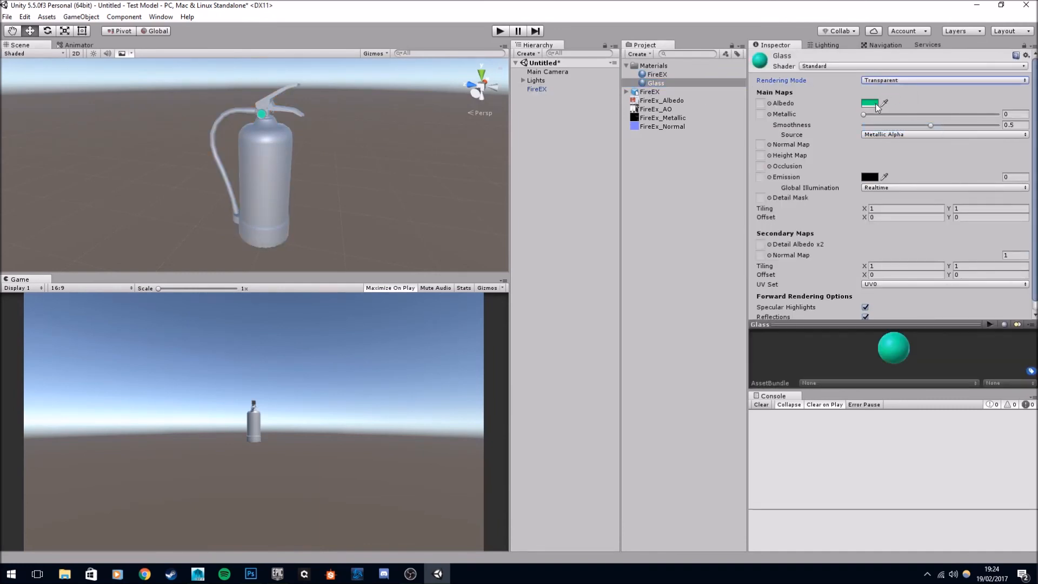
click(874, 102)
drag(659, 203, 623, 176)
click(733, 138)
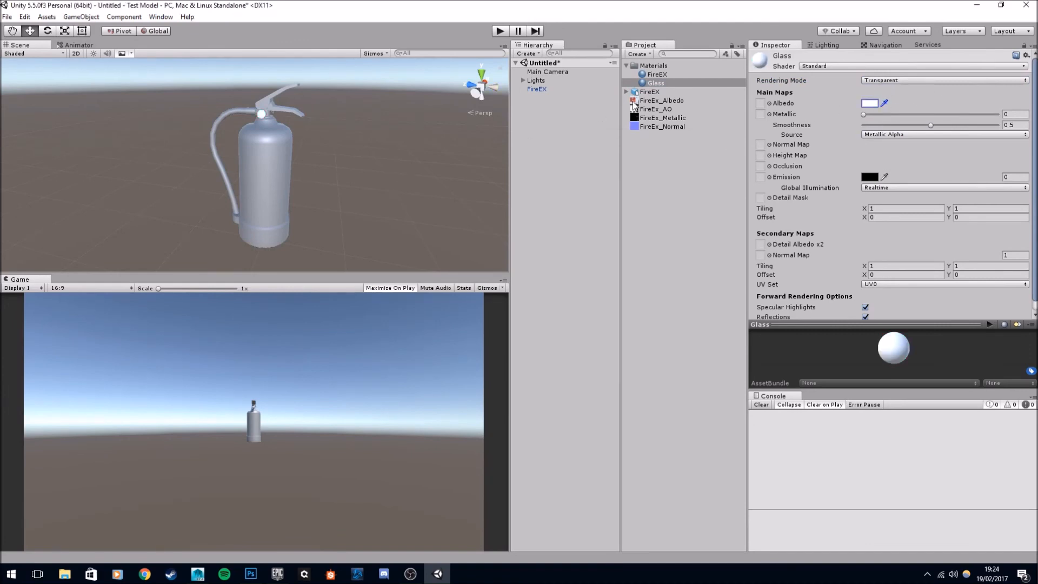
Assign the FireEx albedo, AO, metallic and normal textures to the Glass material's maps and fix the normal map's texture type.
drag(764, 105, 761, 103)
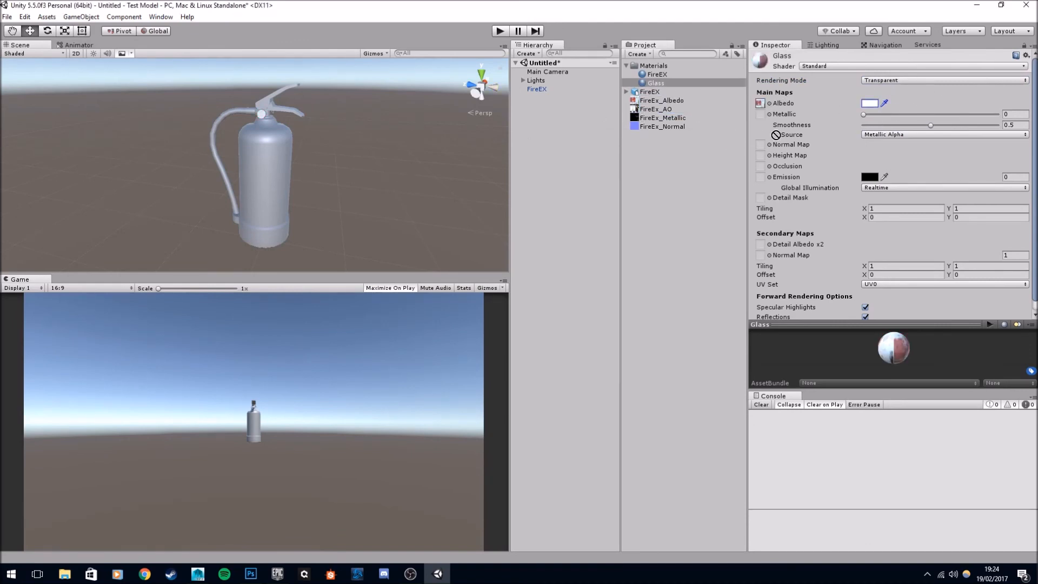
drag(763, 167, 760, 166)
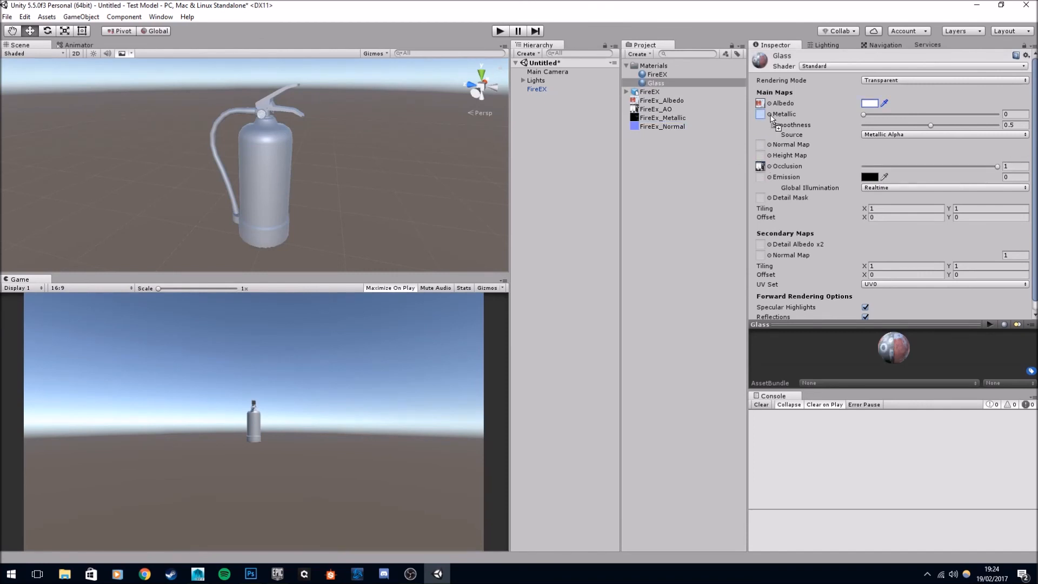
drag(768, 117, 761, 114)
drag(662, 126, 761, 144)
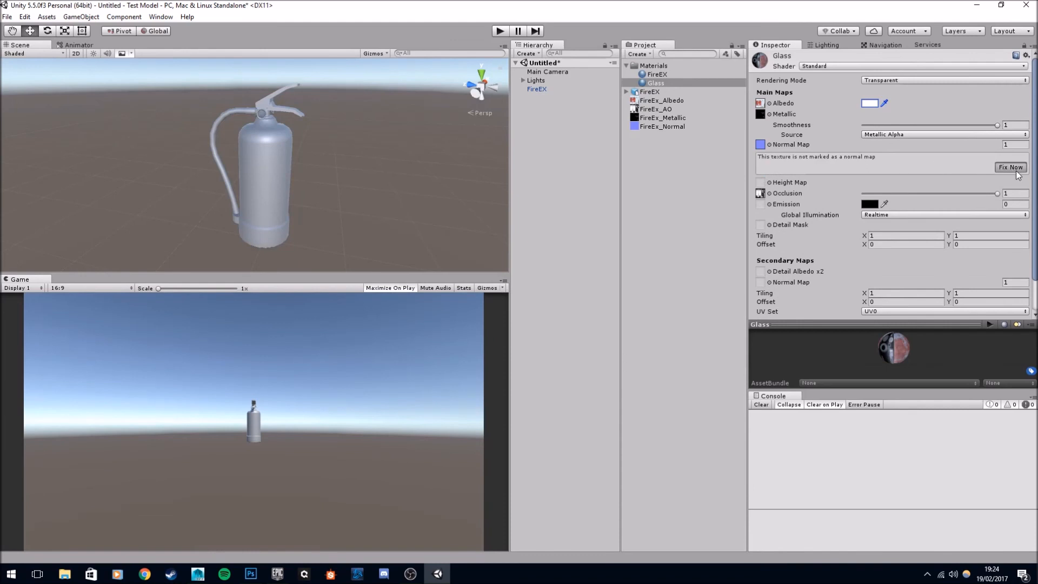
Lower the alpha of the Glass material's albedo color to make the gauge's glass more see-through.
scroll(275, 136, up, 5)
middle_drag(273, 134, 276, 167)
alt+drag(276, 167, 330, 232)
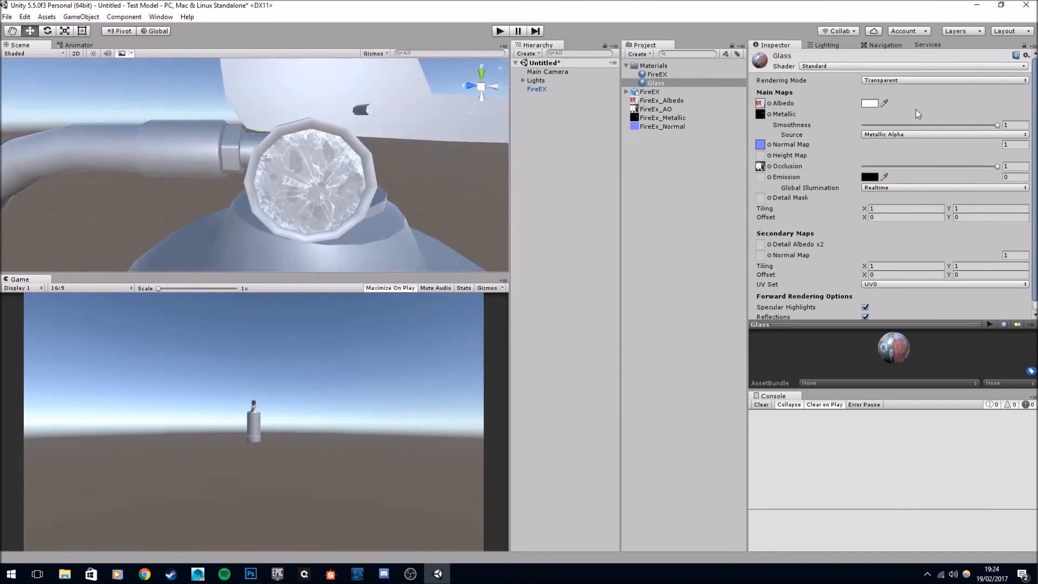
click(870, 104)
drag(673, 327, 667, 326)
click(728, 142)
Examine the gauge's cracked glass up close from several angles.
alt+drag(270, 173, 326, 145)
alt+right_drag(326, 145, 328, 244)
alt+drag(278, 169, 244, 135)
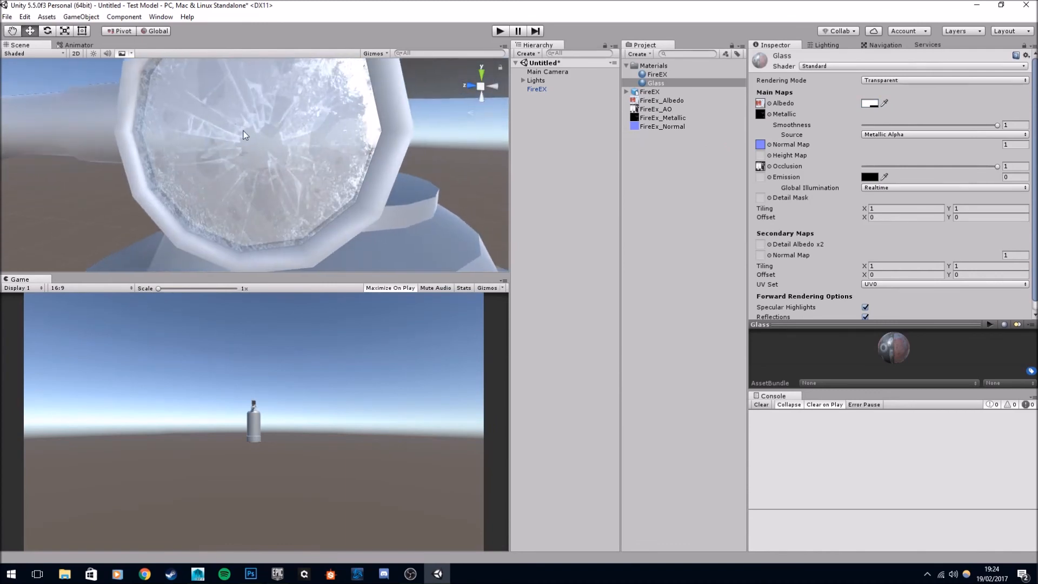
alt+drag(280, 170, 333, 99)
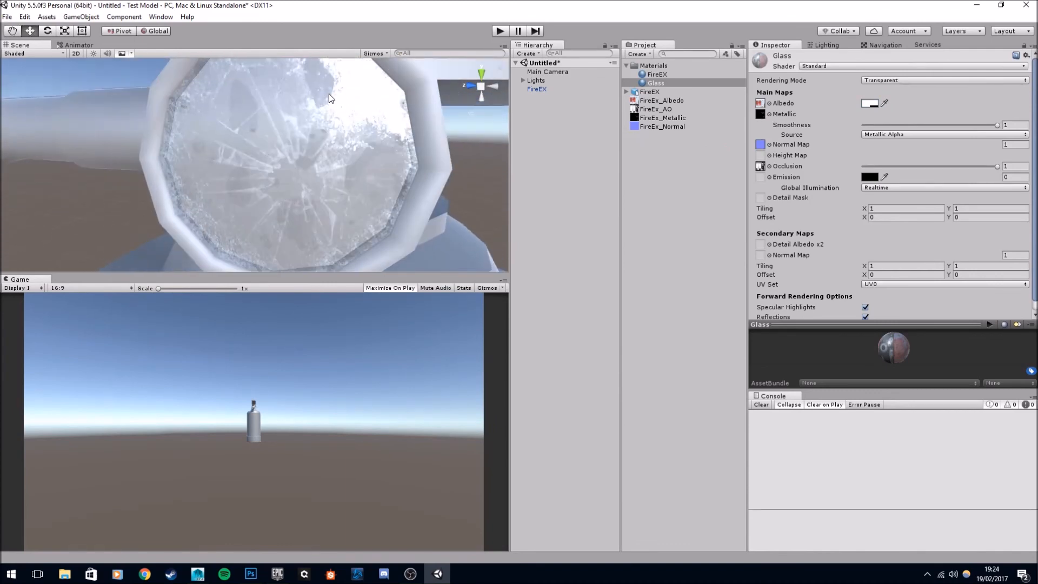
scroll(372, 181, down, 10)
alt+scroll(359, 172, down, 3)
alt+scroll(352, 160, up, 3)
mouse_move(352, 160)
alt+mouse_down()
mouse_move(333, 169)
mouse_move(346, 163)
alt+mouse_up()
Assign FireEx_Albedo to the FireEX material's albedo map and set its albedo color to white.
drag(657, 74, 762, 103)
click(868, 105)
drag(648, 208, 599, 143)
click(726, 143)
alt+drag(392, 169, 315, 147)
Assign FireEx_Metallic, FireEx_Normal and FireEx_AO to the FireEX material's metallic, normal and occlusion maps.
drag(670, 118, 761, 114)
middle_drag(358, 190, 355, 140)
mouse_move(355, 139)
alt+mouse_down()
mouse_move(352, 95)
mouse_move(350, 130)
alt+mouse_up()
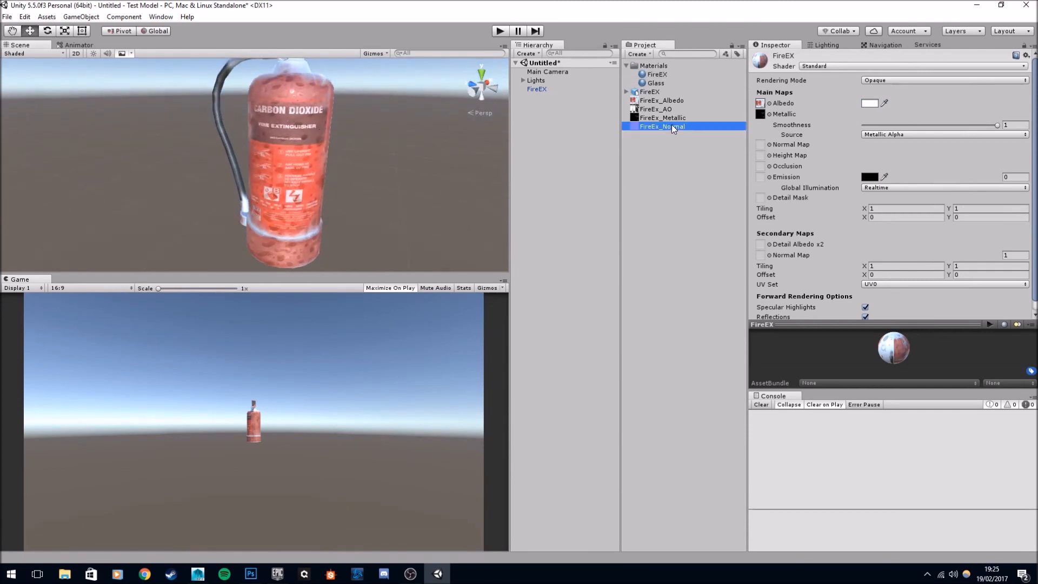
drag(669, 111, 761, 167)
alt+drag(367, 137, 351, 109)
middle_drag(349, 107, 341, 162)
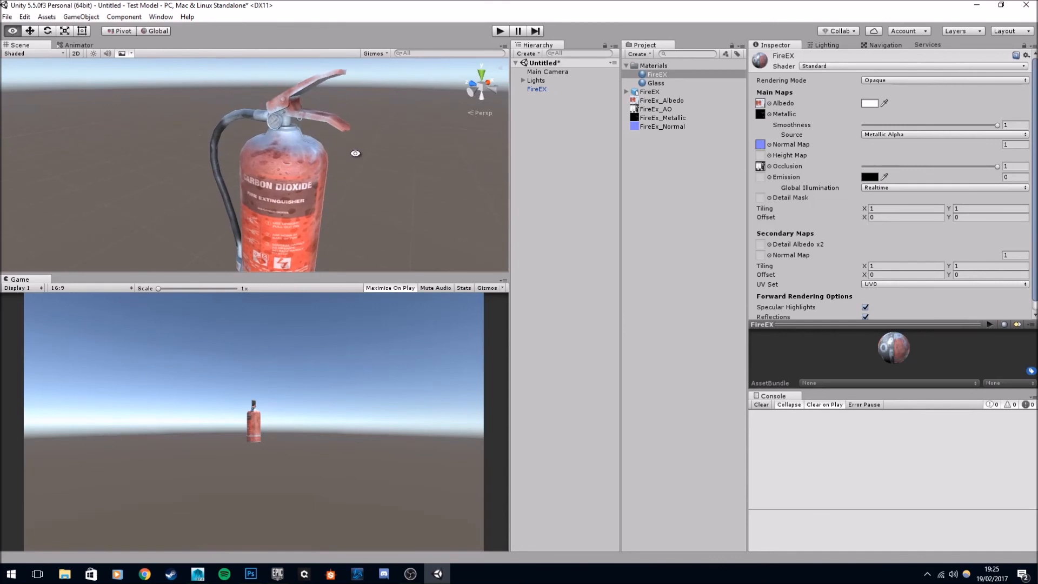
Maximize the Scene view and inspect the gauge's dial through its glass up close.
alt+drag(355, 155, 290, 97)
right_click(21, 45)
click(52, 52)
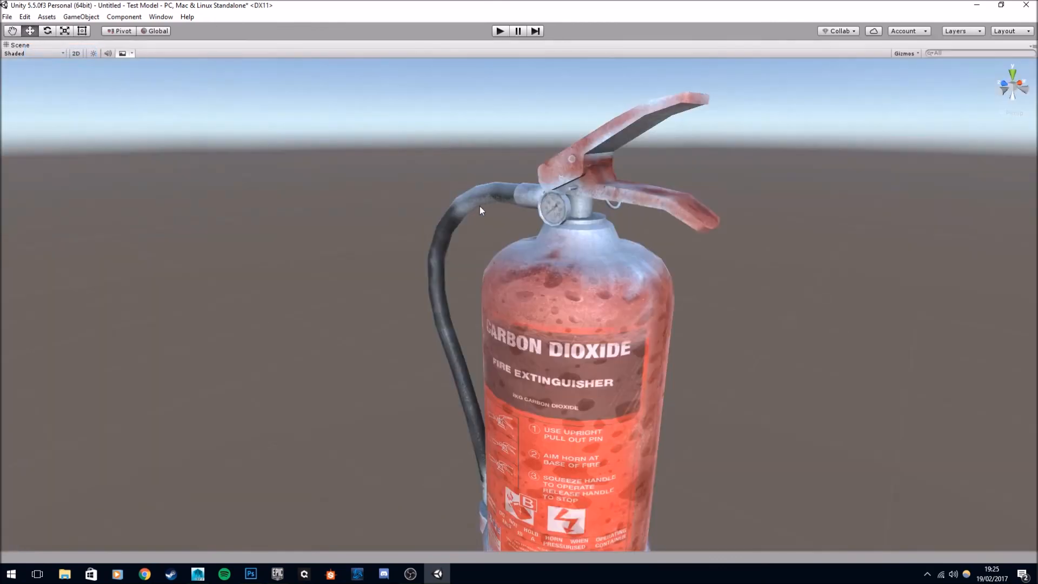
scroll(569, 233, down, 3)
alt+drag(500, 239, 568, 187)
alt+scroll(538, 242, up, 10)
alt+scroll(541, 237, down, 10)
alt+scroll(532, 281, up, 10)
alt+scroll(527, 274, down, 5)
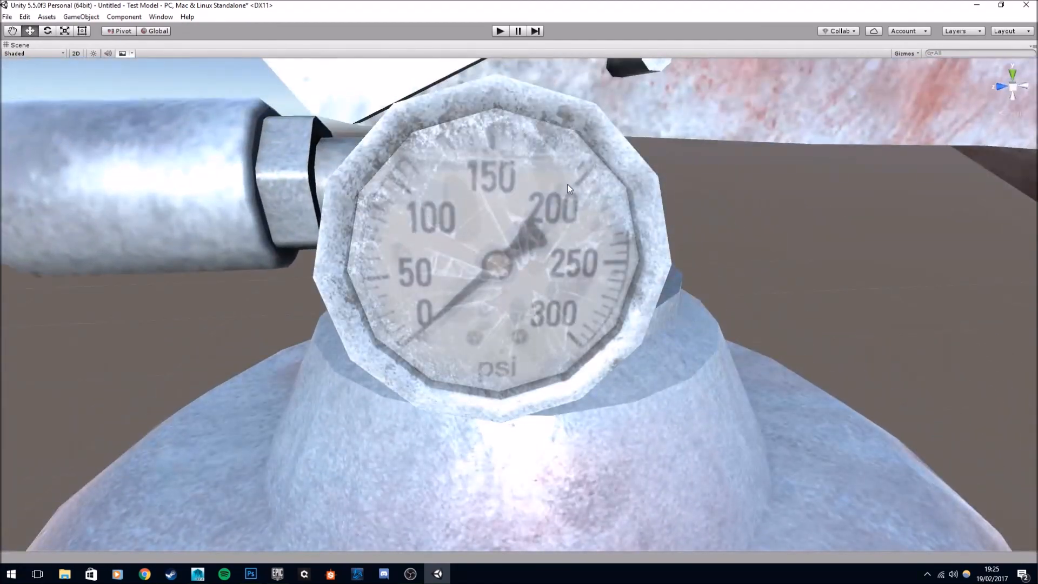
Examine the textured extinguisher's body, label and hose from different angles and distances.
alt+drag(380, 203, 649, 385)
alt+scroll(501, 228, down, 10)
alt+scroll(618, 416, up, 10)
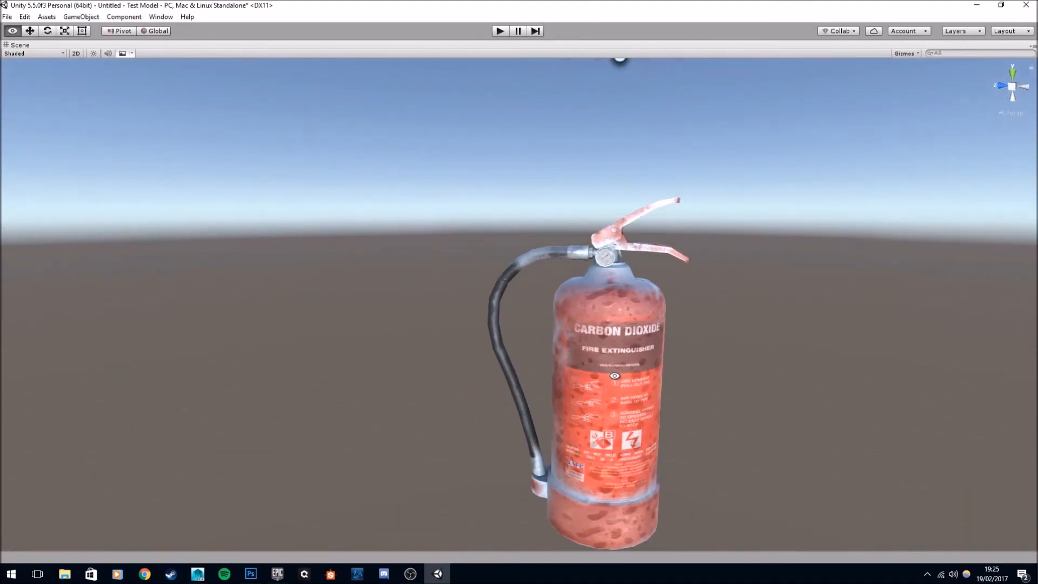
alt+scroll(538, 297, down, 10)
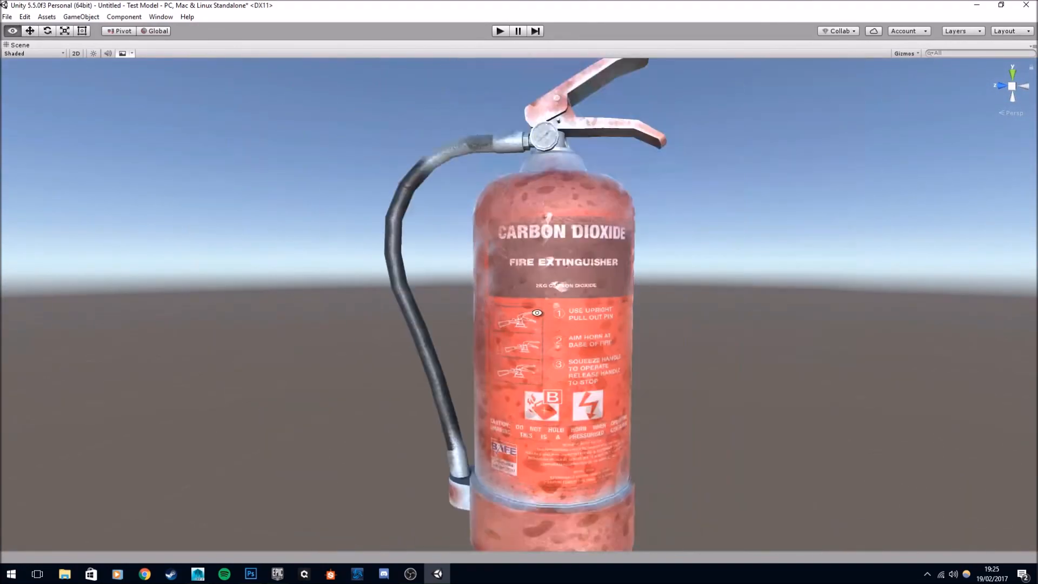
alt+drag(539, 296, 499, 249)
alt+scroll(556, 296, up, 5)
click(498, 250)
Restore the Scene view to the normal layout and set the FireEX material's albedo color to pure white, FFFFFFFF.
right_click(26, 48)
click(38, 51)
click(644, 102)
click(657, 75)
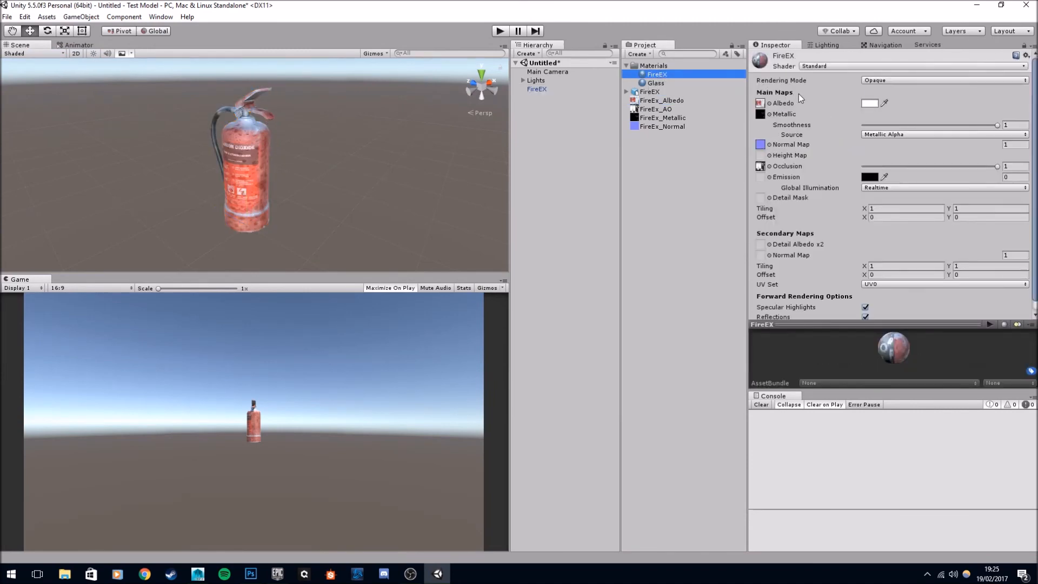
click(882, 104)
click(882, 103)
click(870, 103)
drag(704, 195, 627, 188)
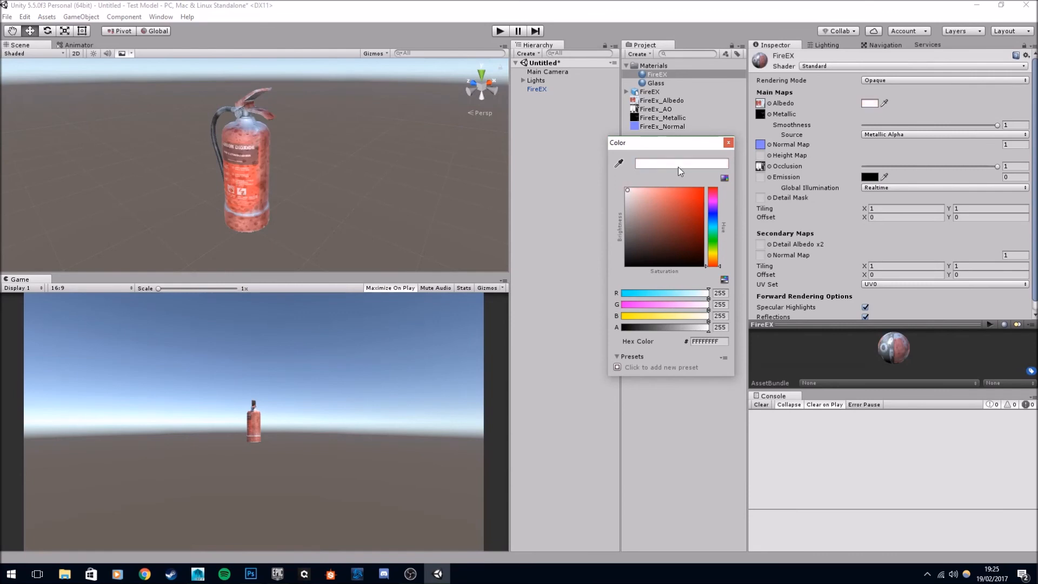
click(728, 142)
Maximize the Scene view again and review the finished fire extinguisher from all around.
click(387, 157)
alt+drag(387, 158, 303, 145)
right_click(54, 48)
click(70, 52)
mouse_move(424, 229)
alt+mouse_down()
mouse_move(540, 205)
mouse_move(582, 179)
mouse_move(581, 192)
mouse_move(419, 213)
alt+mouse_up()
scroll(553, 200, up, 5)
scroll(503, 226, up, 5)
alt+drag(503, 226, 529, 259)
scroll(649, 244, down, 10)
scroll(553, 268, up, 5)
scroll(553, 268, down, 5)
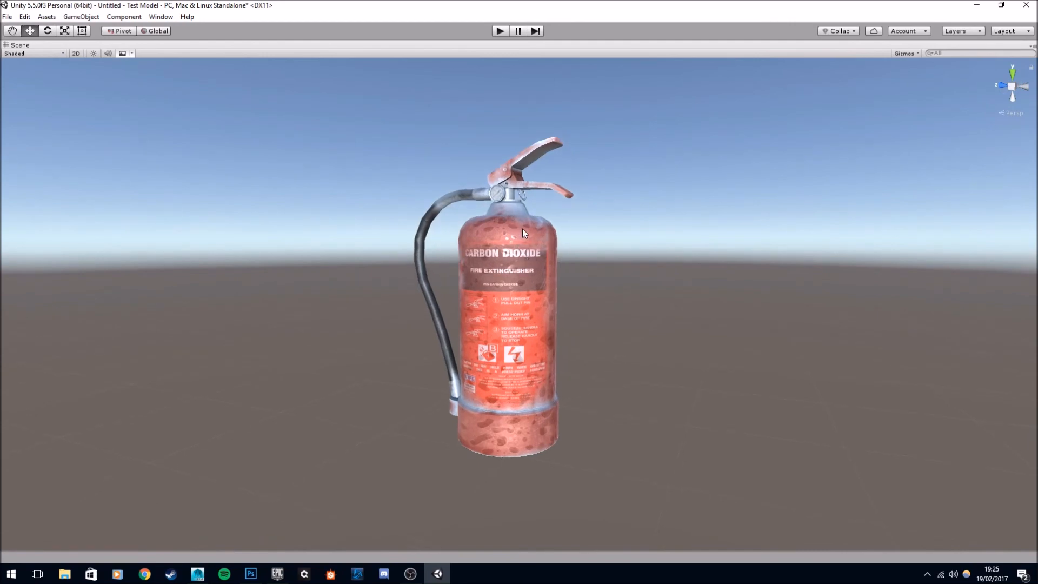
alt+drag(534, 196, 462, 158)
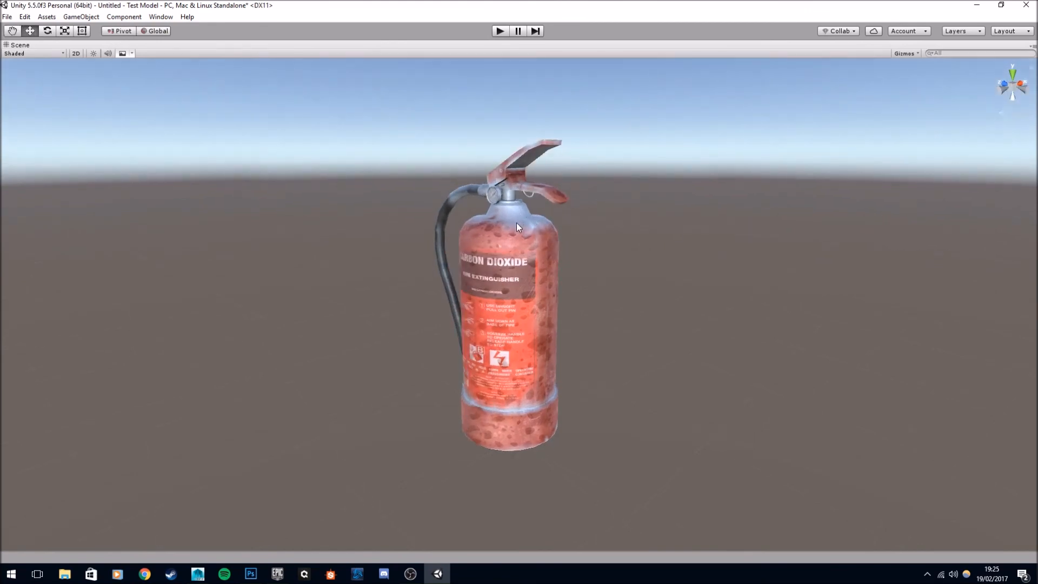